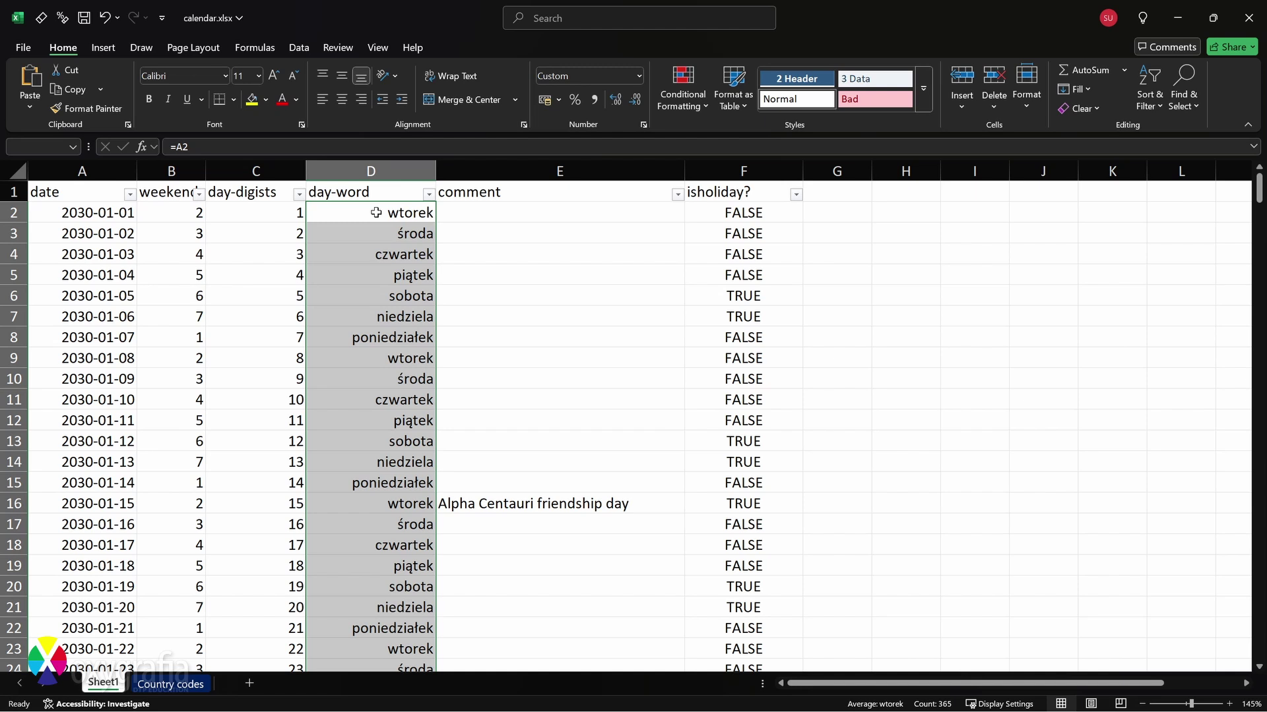
# - Apply the custom number format [$-0409]dddd to the selected day-word cells to display English weekday names
pyautogui.hotkey('ctrl', '1')
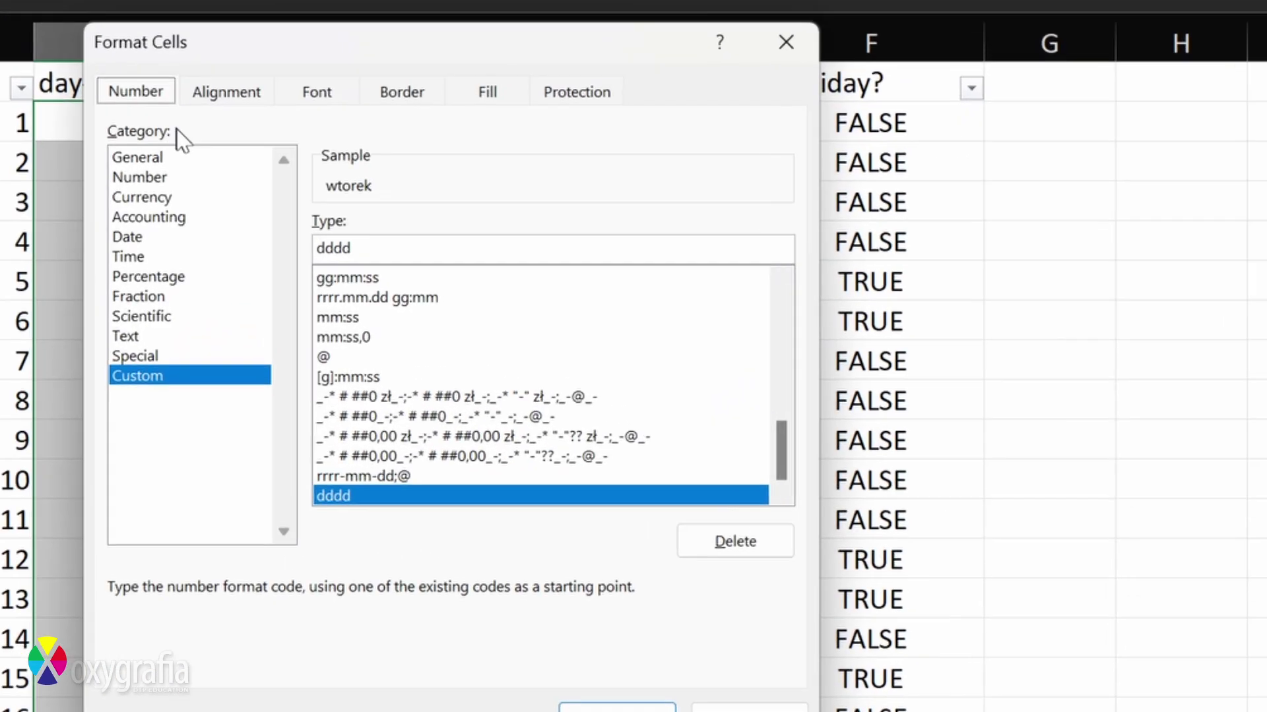
pyautogui.click(118, 382)
pyautogui.click(305, 246)
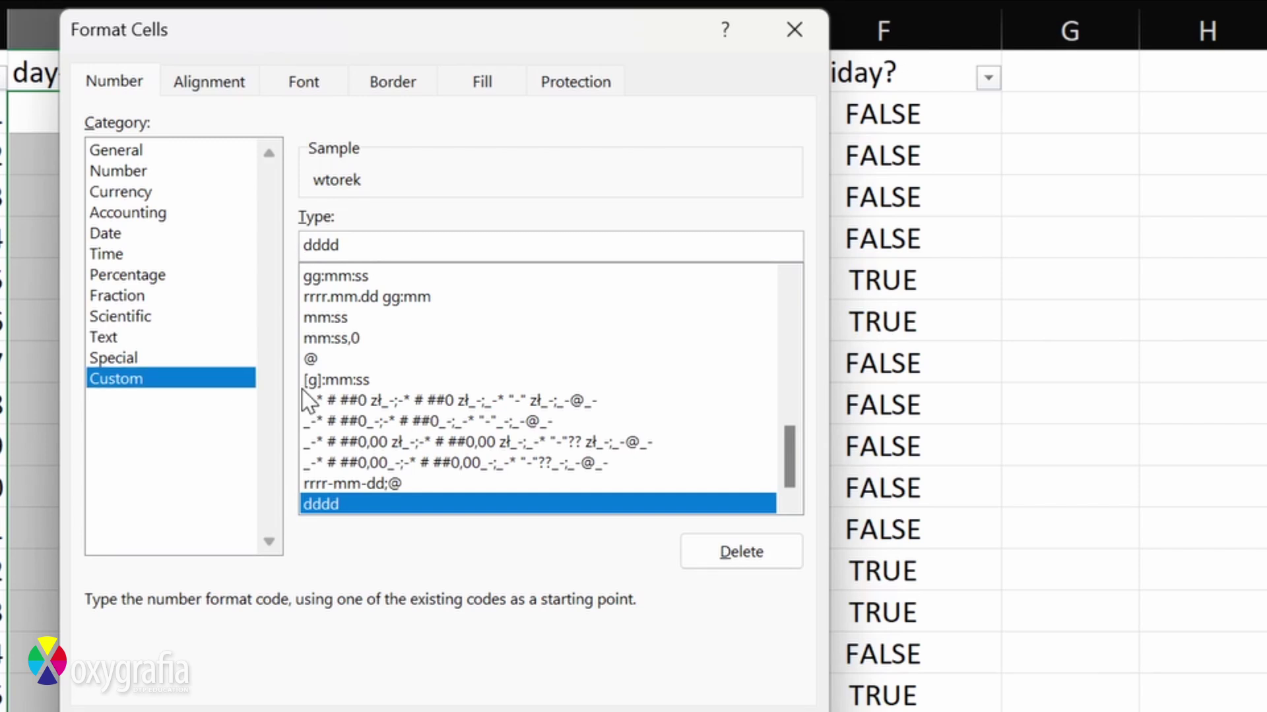
pyautogui.write('[]')
pyautogui.press('Left')
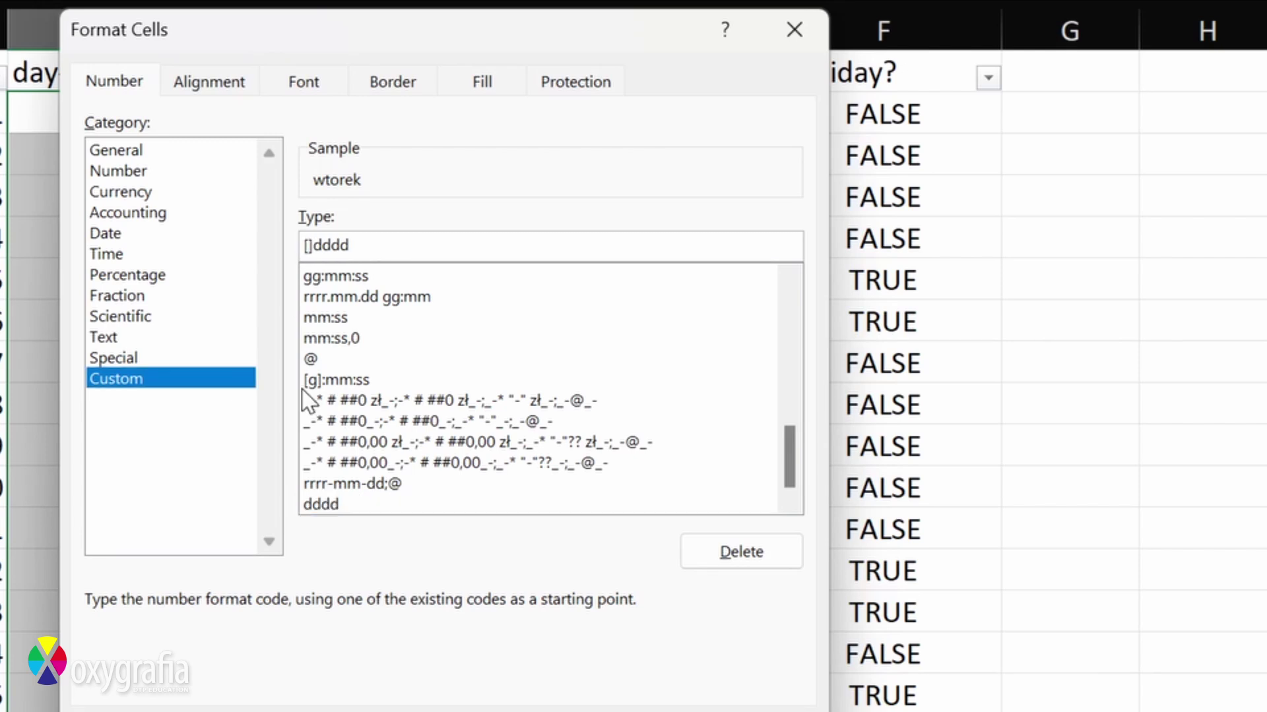
pyautogui.write('$-04')
pyautogui.write('09')
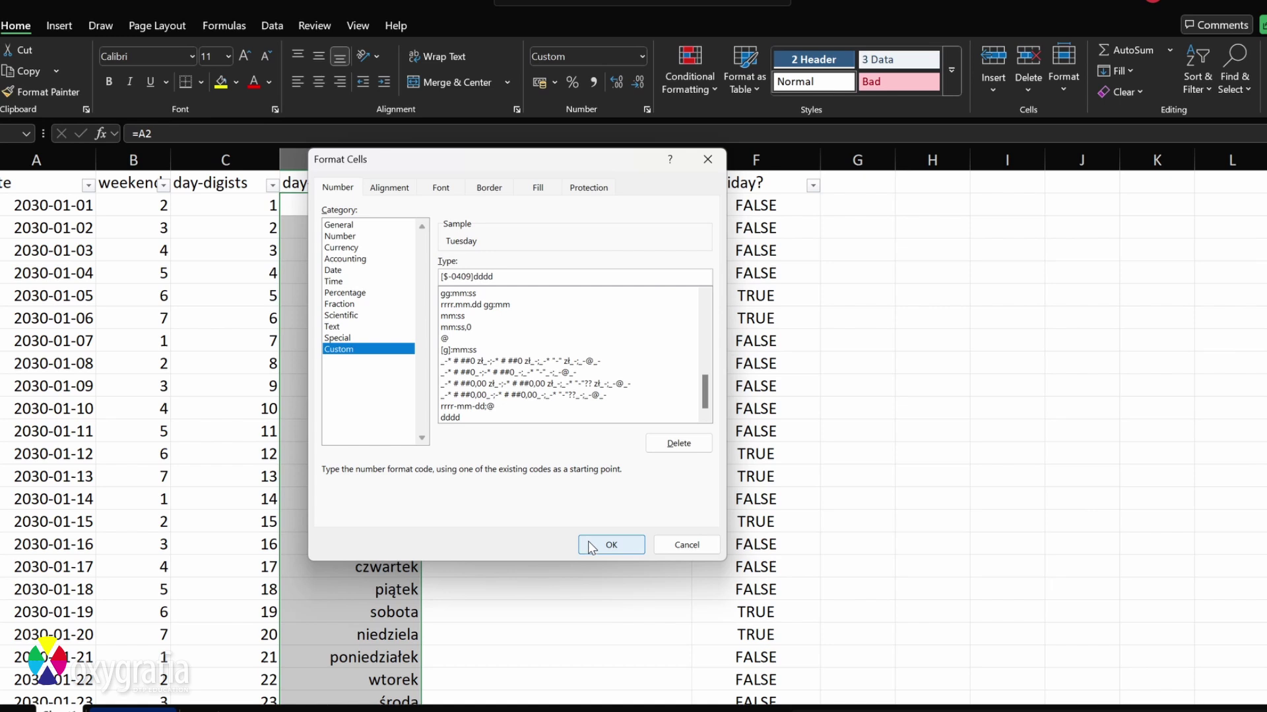
pyautogui.press('Return')
pyautogui.moveTo(4, 114); pyautogui.dragTo(326, 114)
pyautogui.hotkey('ctrl', 'shift', 'Down')
pyautogui.hotkey('ctrl', 'BackSpace')
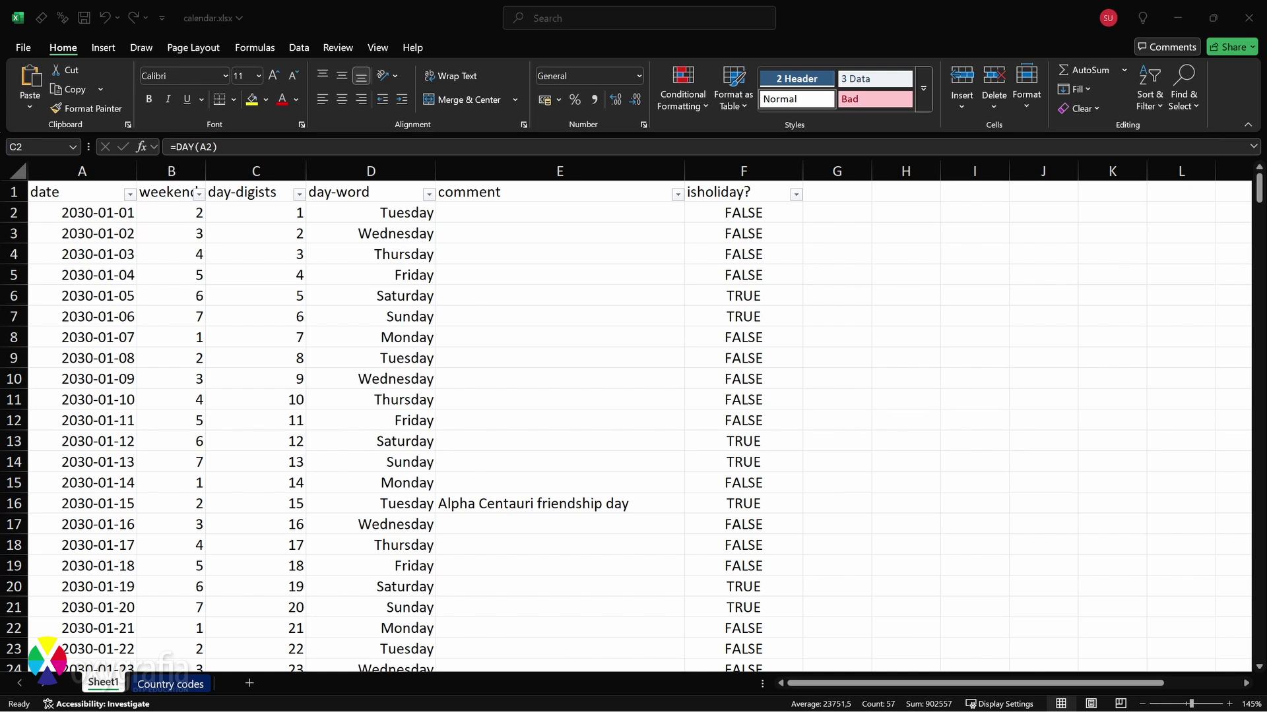
# - Re-enter the existing isholiday? formula in F2 as an array formula
pyautogui.click(770, 212)
pyautogui.doubleClick(772, 213)
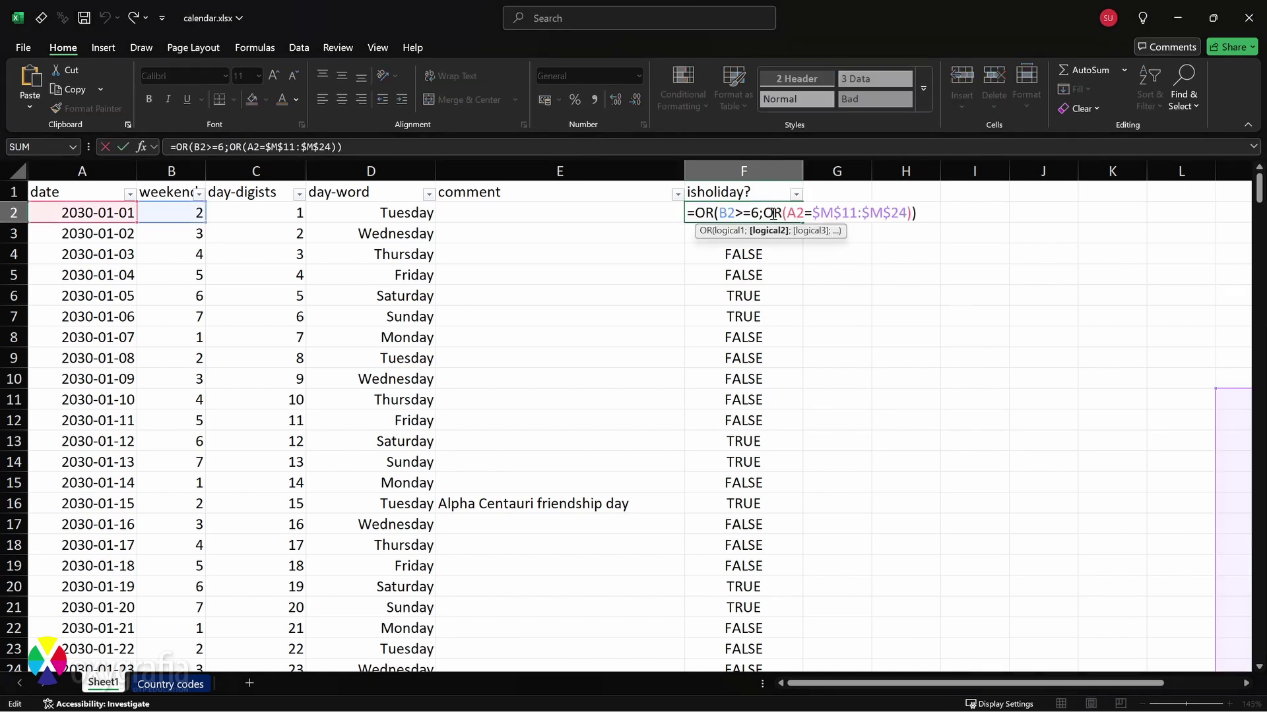
pyautogui.hotkey('ctrl', 'shift', 'Return')
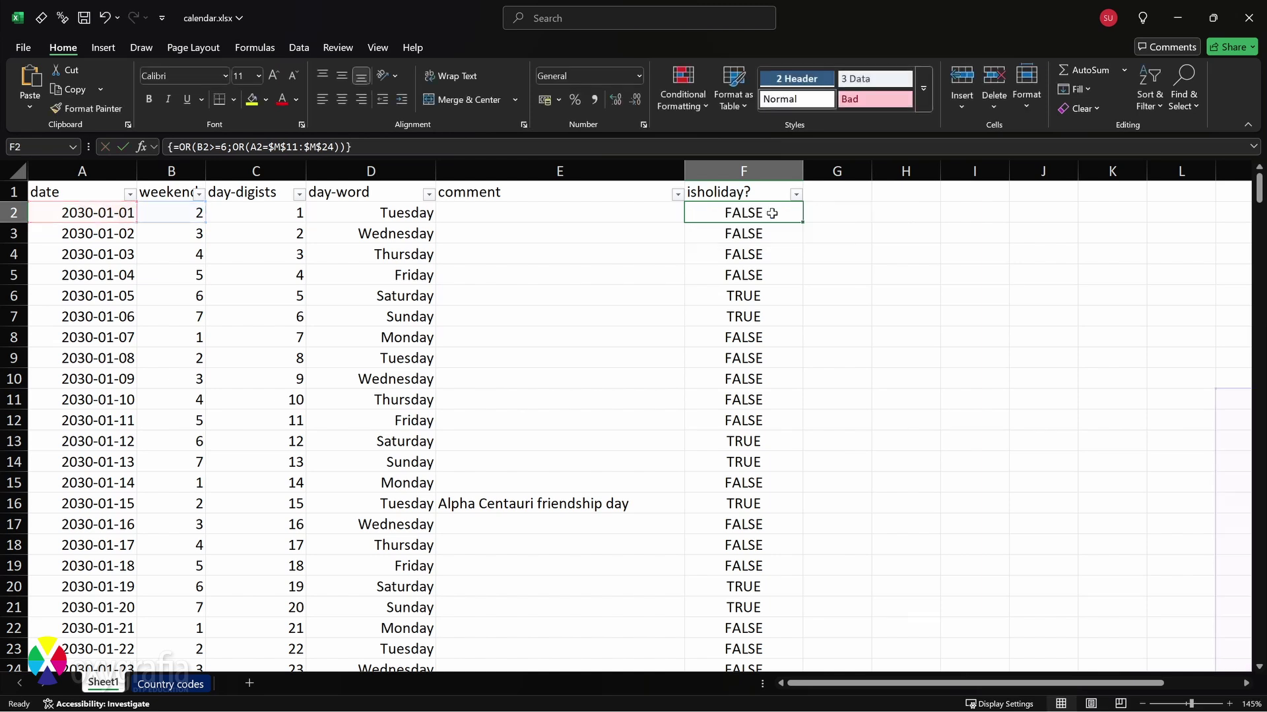
# - Filter the isholiday? column to FALSE rows and select all visible day-digists cells from C2 down
pyautogui.click(797, 194)
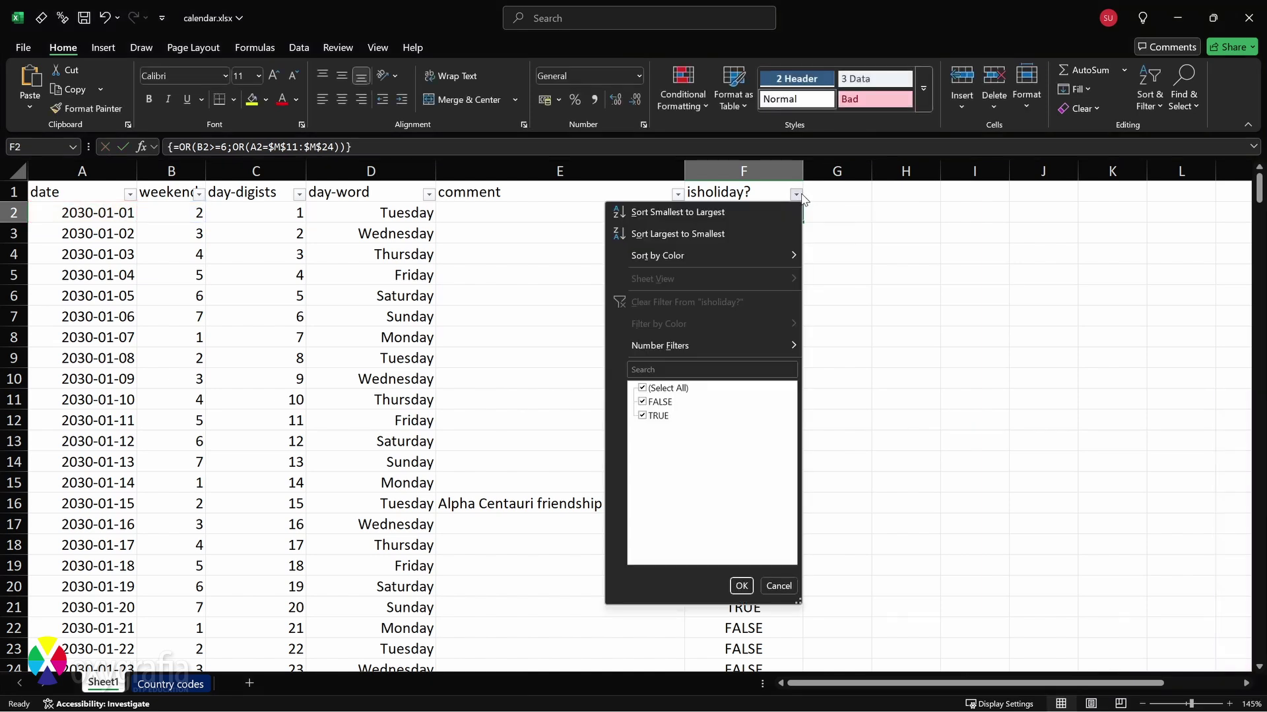
pyautogui.click(659, 416)
pyautogui.click(740, 586)
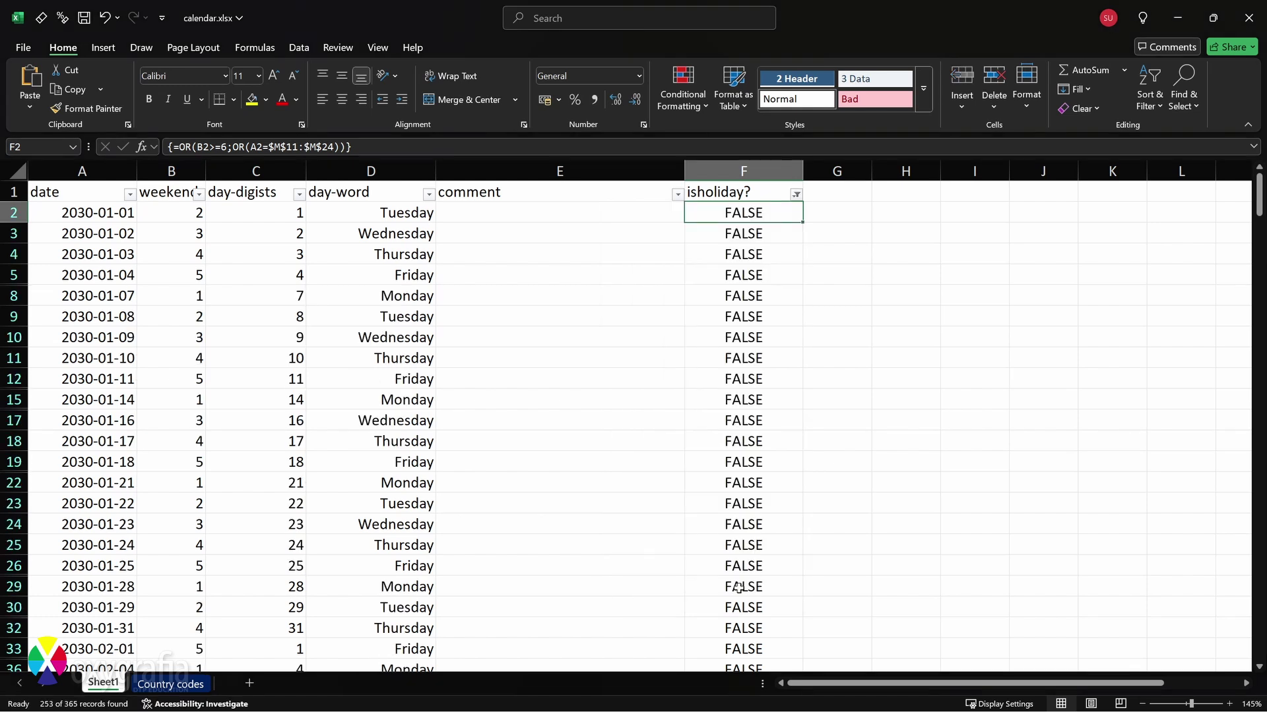
pyautogui.click(244, 213)
pyautogui.hotkey('ctrl', 'shift', 'Down')
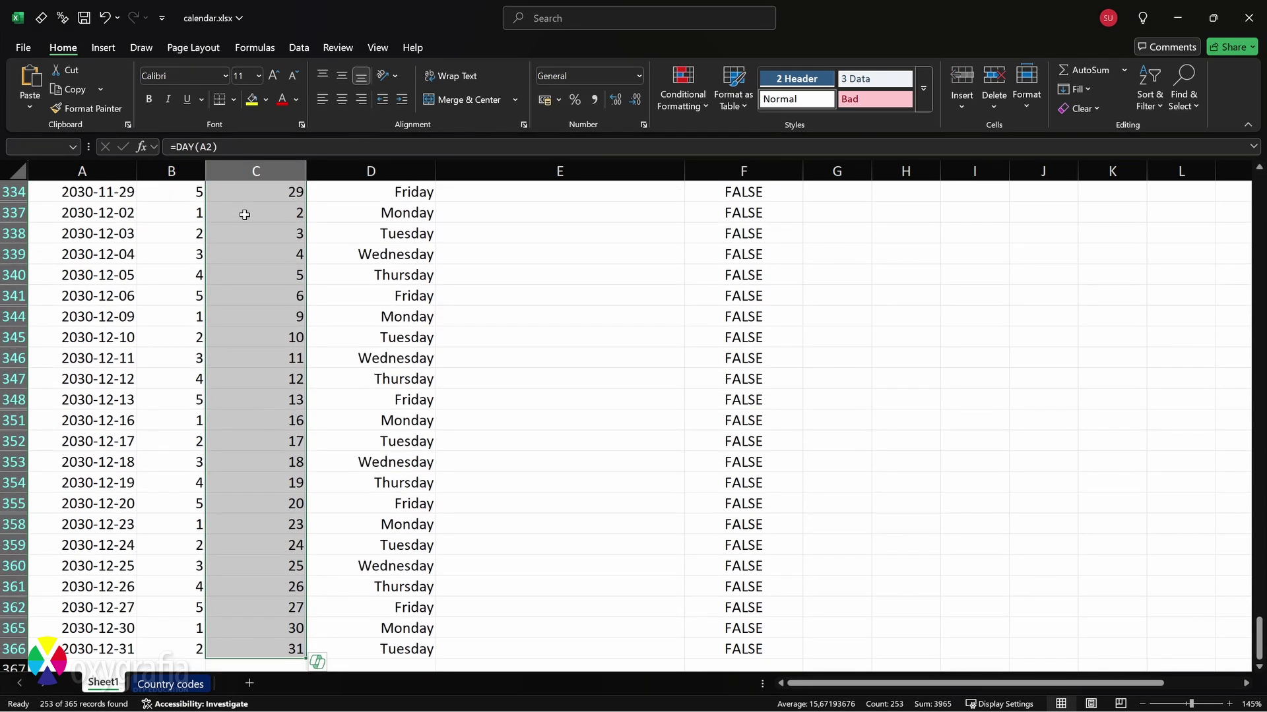
pyautogui.hotkey('ctrl', 'BackSpace')
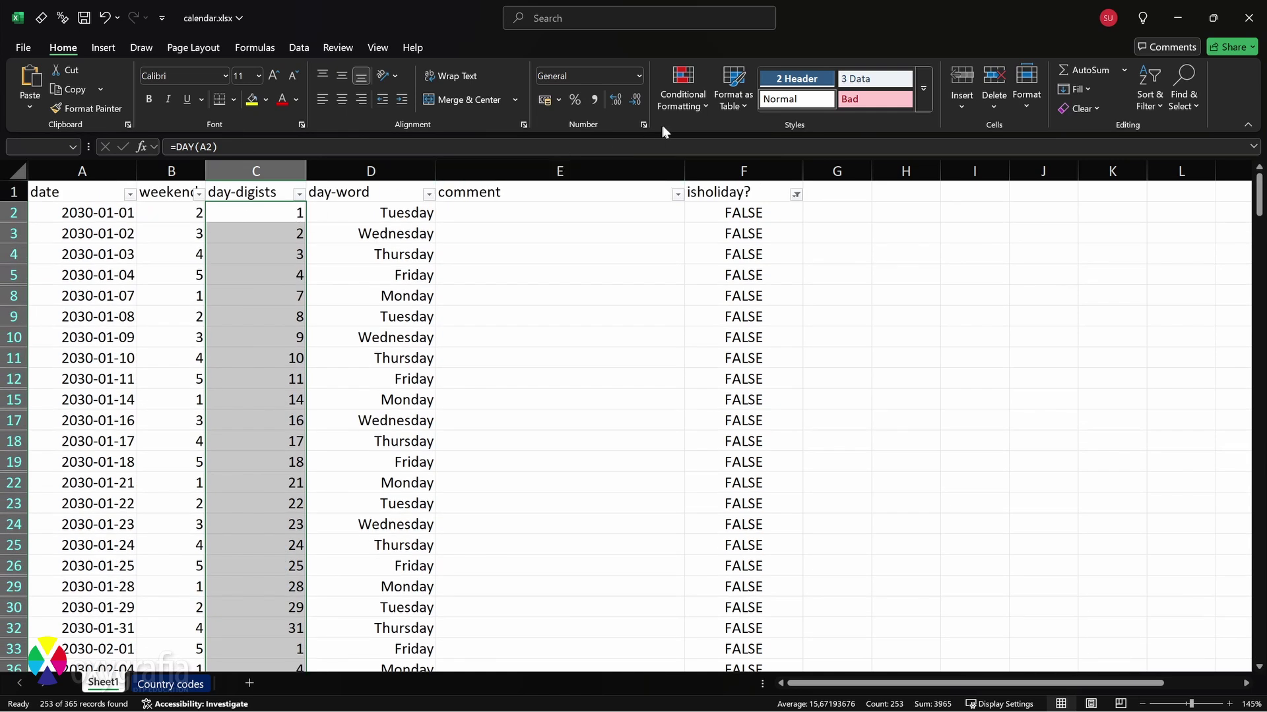
# - Duplicate the Normal cell style as "NR - black" with a bold Calibri font at size 20
pyautogui.rightClick(792, 105)
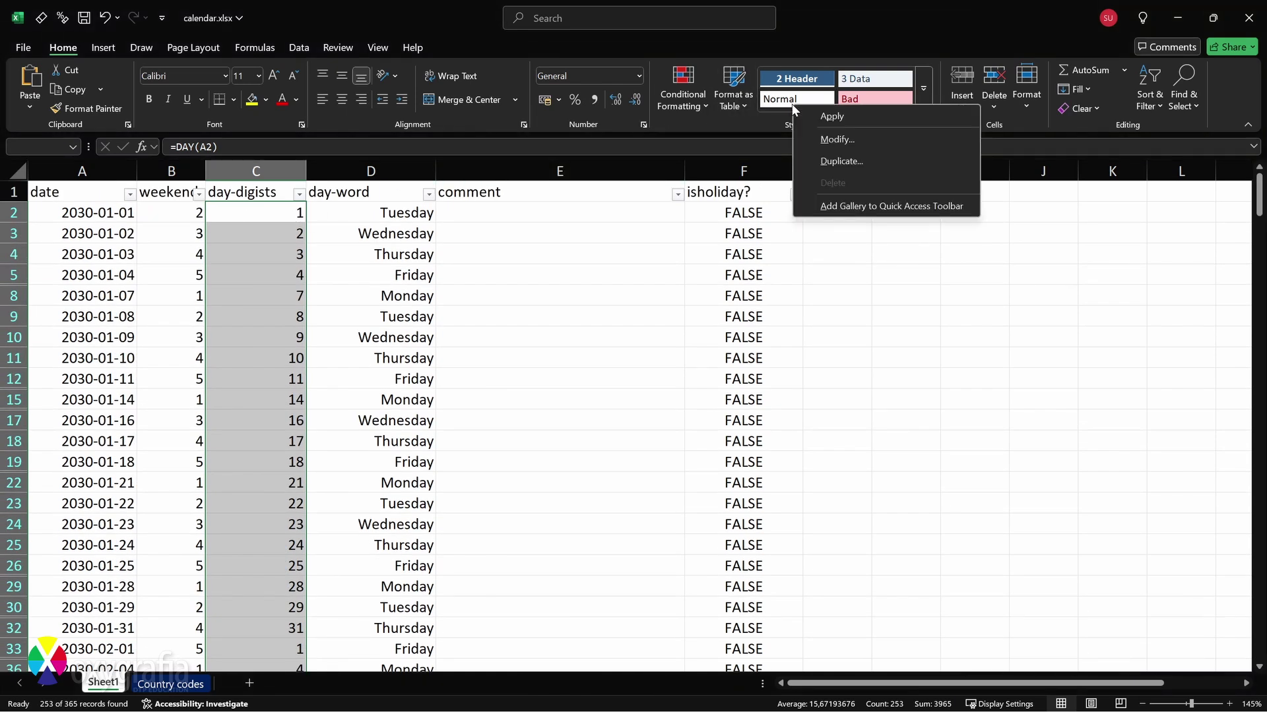
pyautogui.click(830, 163)
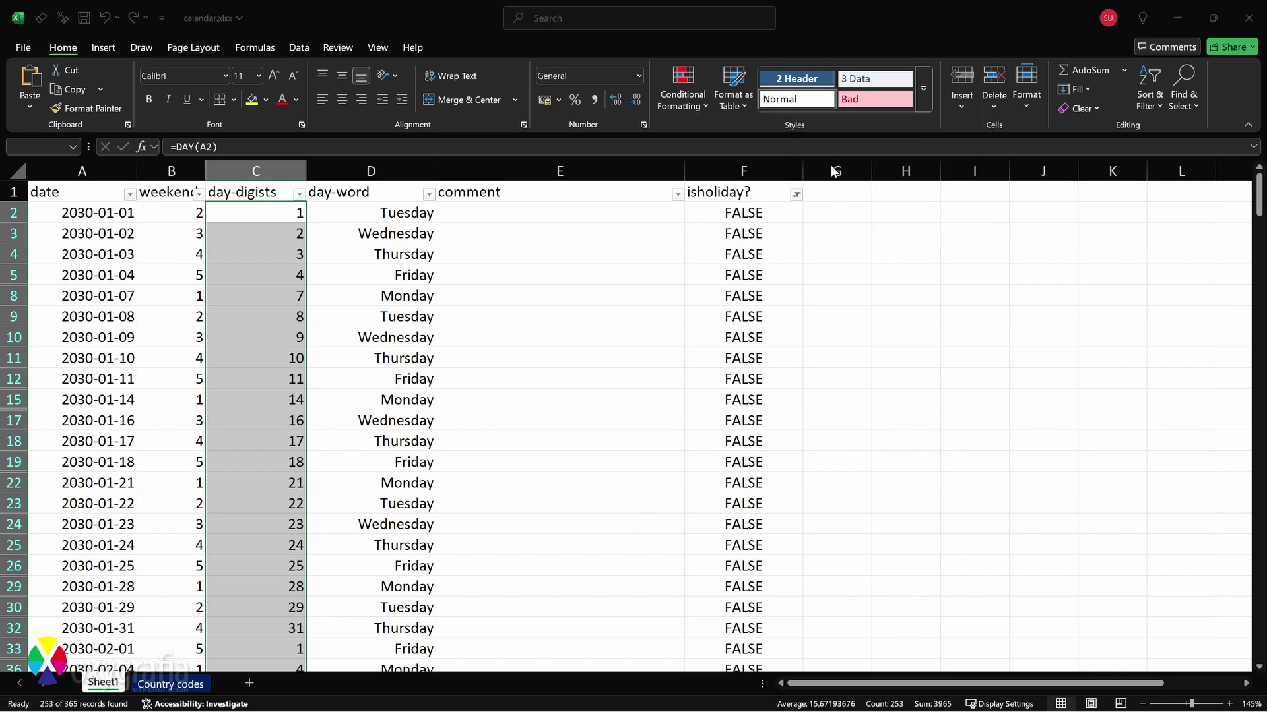
pyautogui.write('NR - bla')
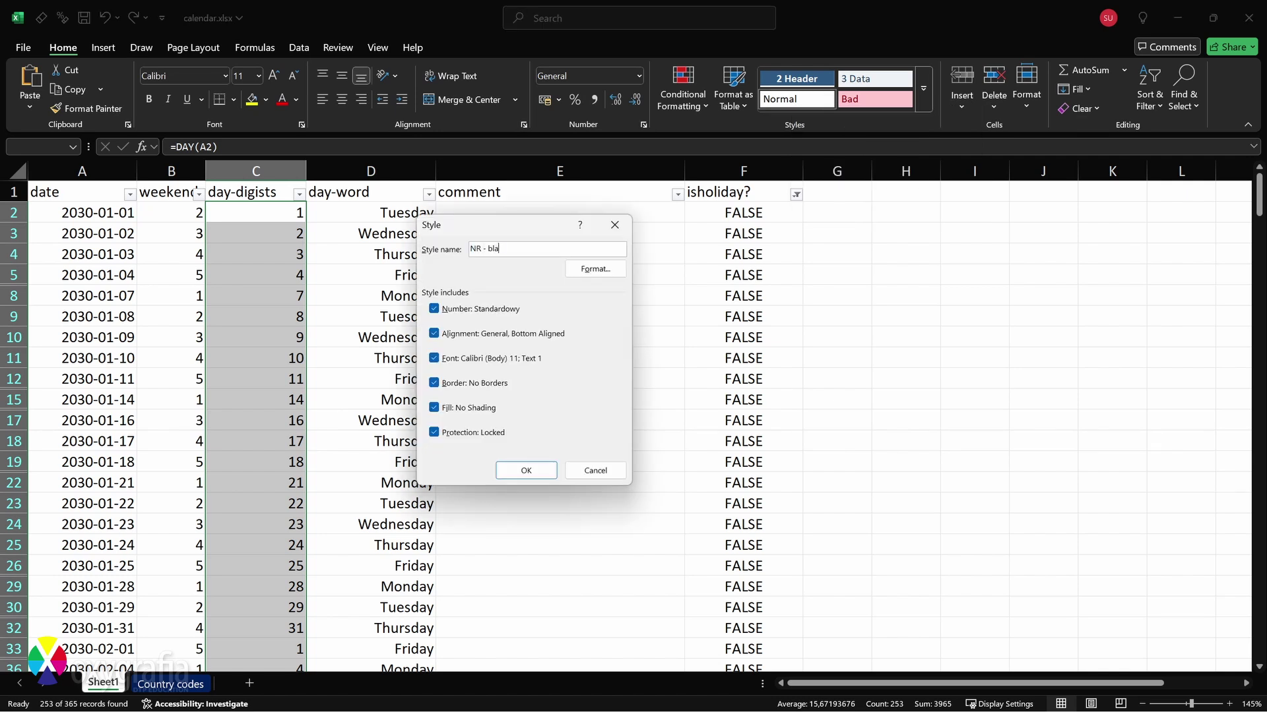
pyautogui.click(597, 269)
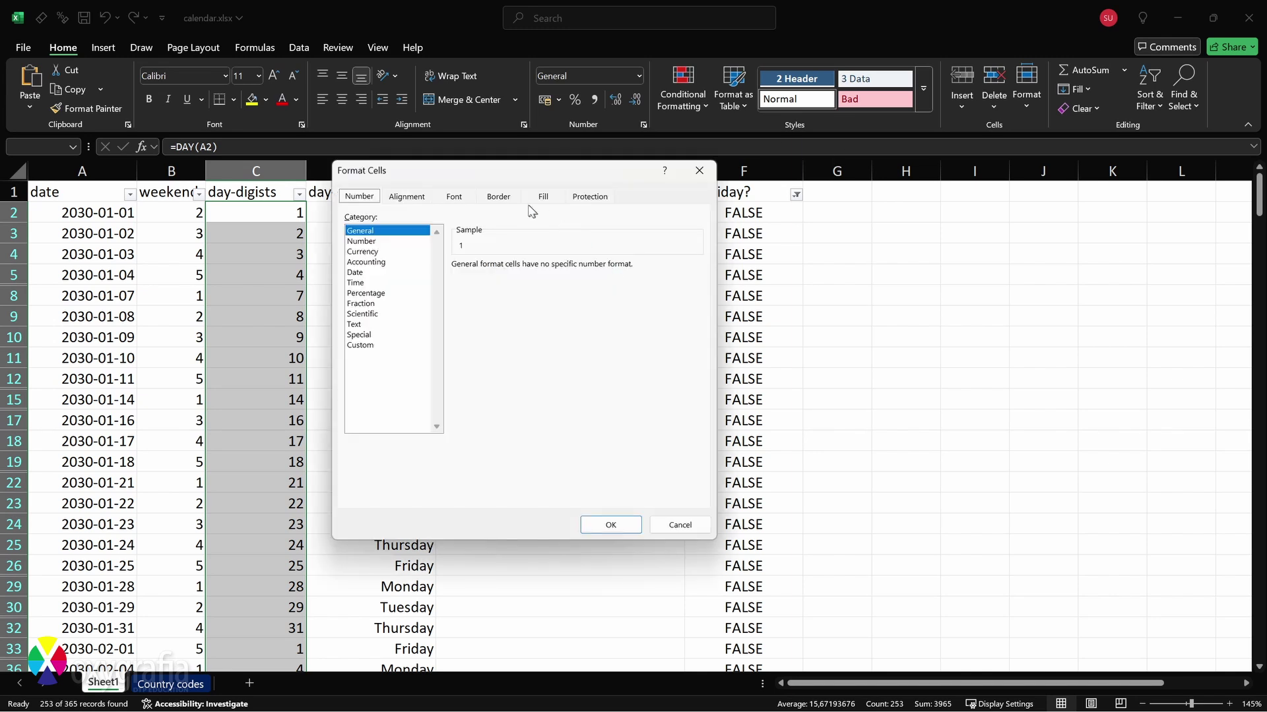
pyautogui.click(465, 199)
pyautogui.scroll(-2, 699, 300)
pyautogui.click(634, 288)
pyautogui.click(538, 267)
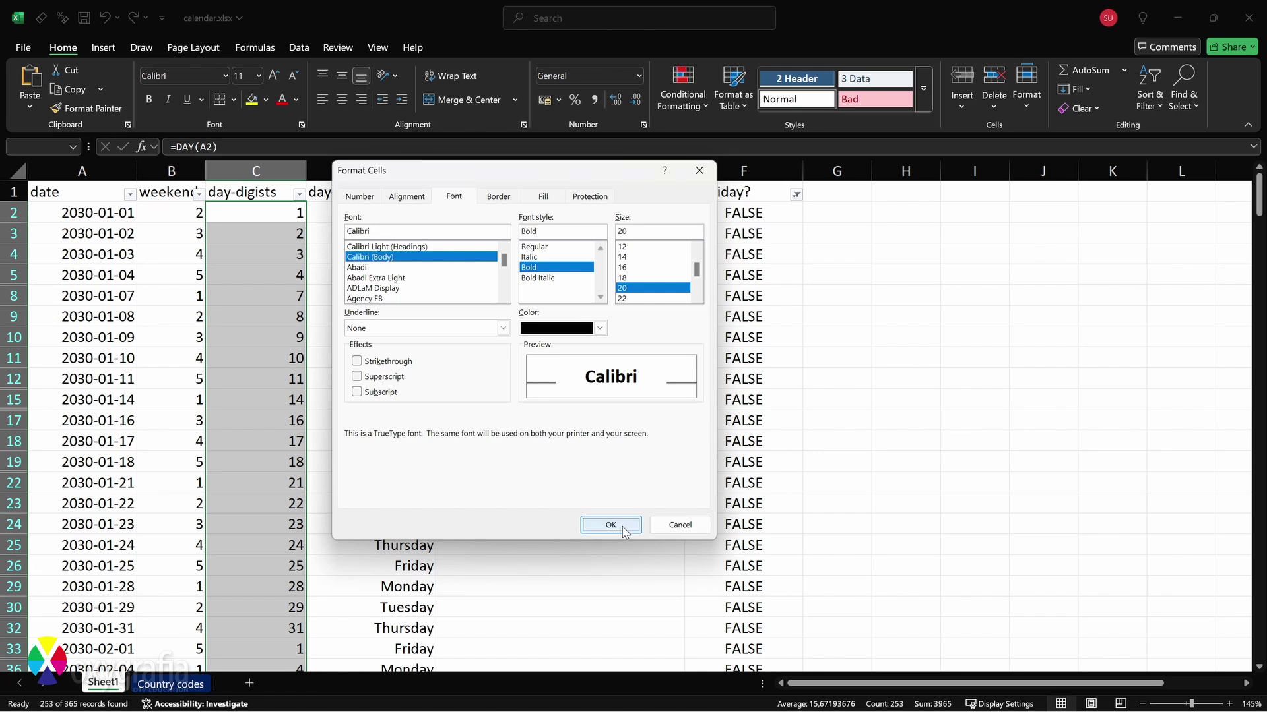
pyautogui.click(610, 525)
pyautogui.click(538, 471)
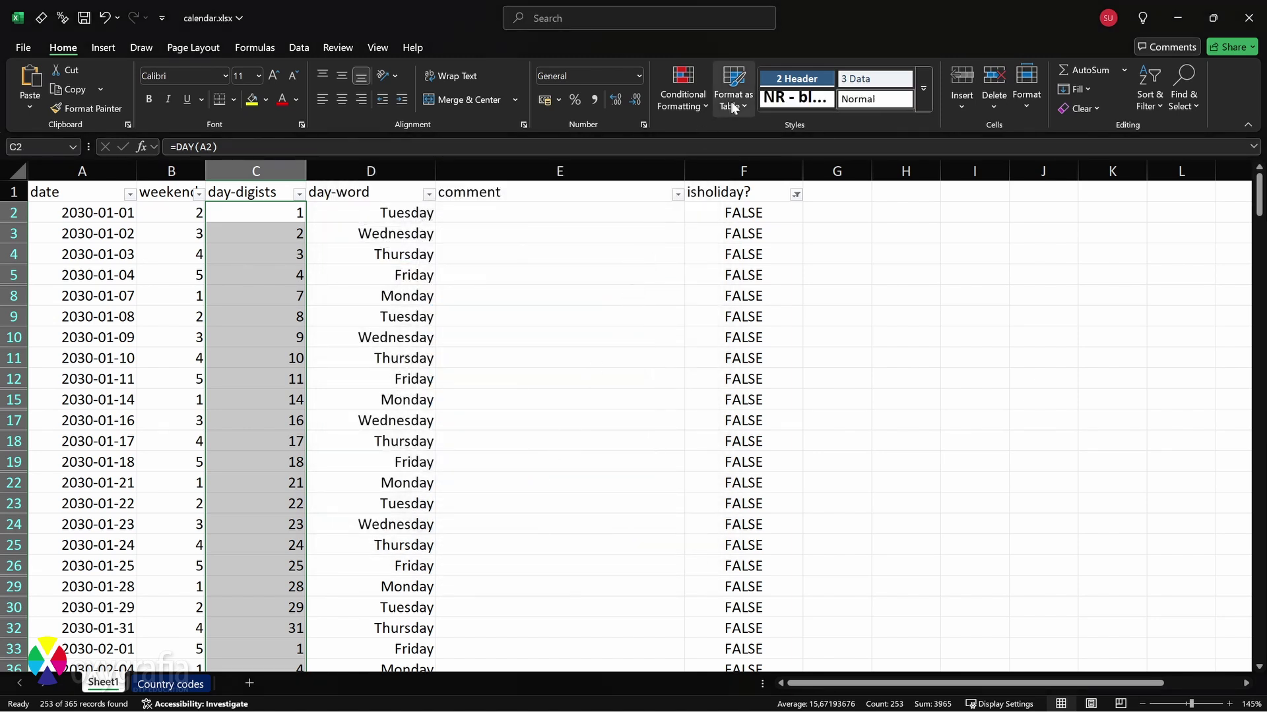
# - Apply the NR - black style to the selected non-holiday day-digists cells
pyautogui.click(795, 103)
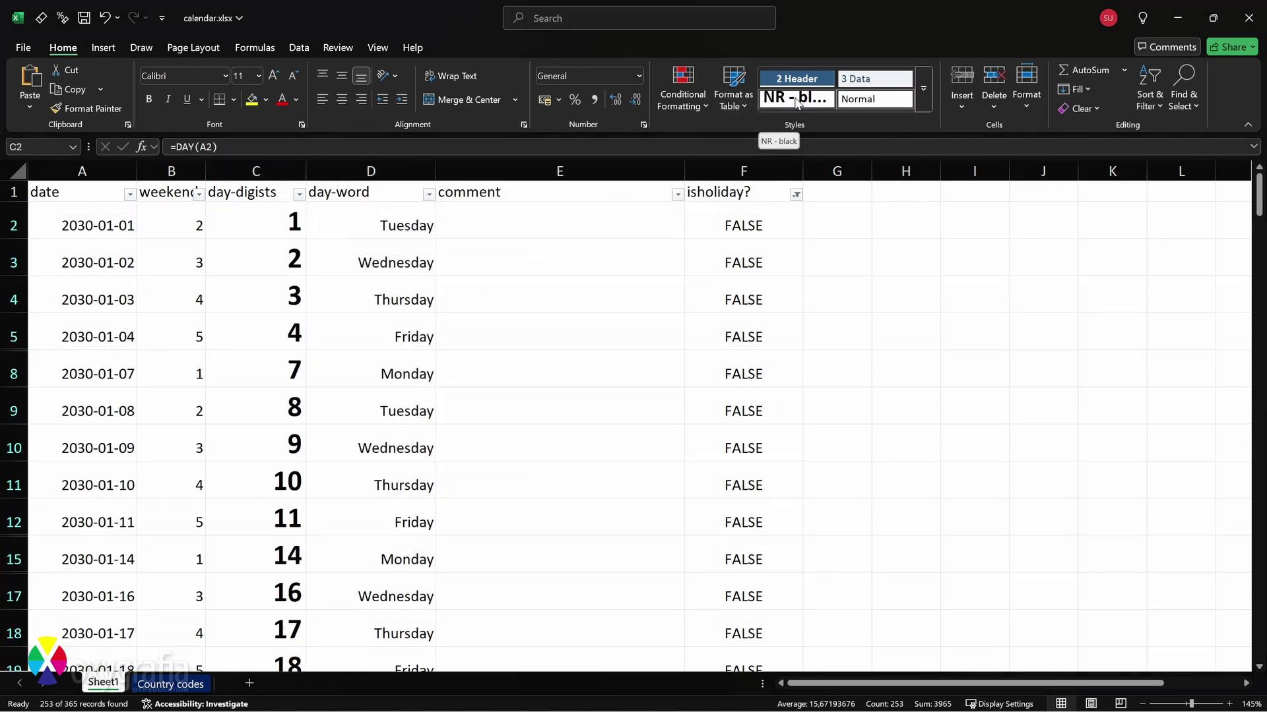
pyautogui.rightClick(810, 103)
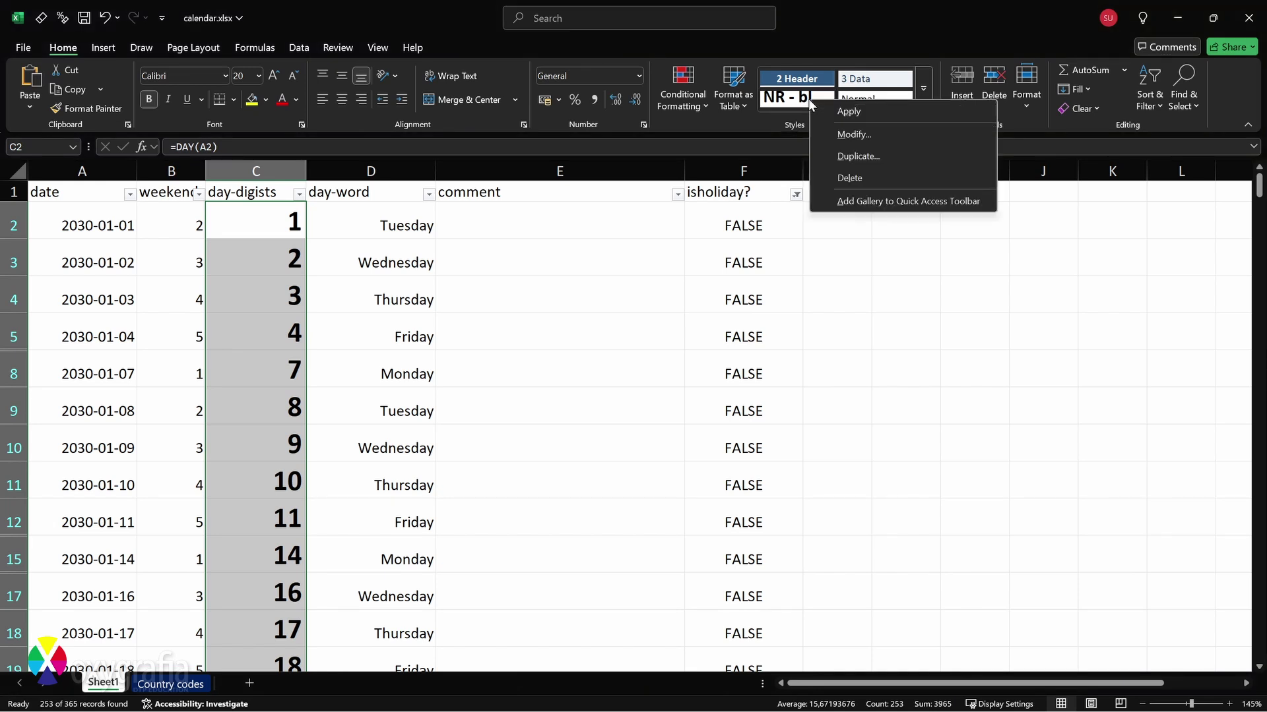
pyautogui.press('Escape')
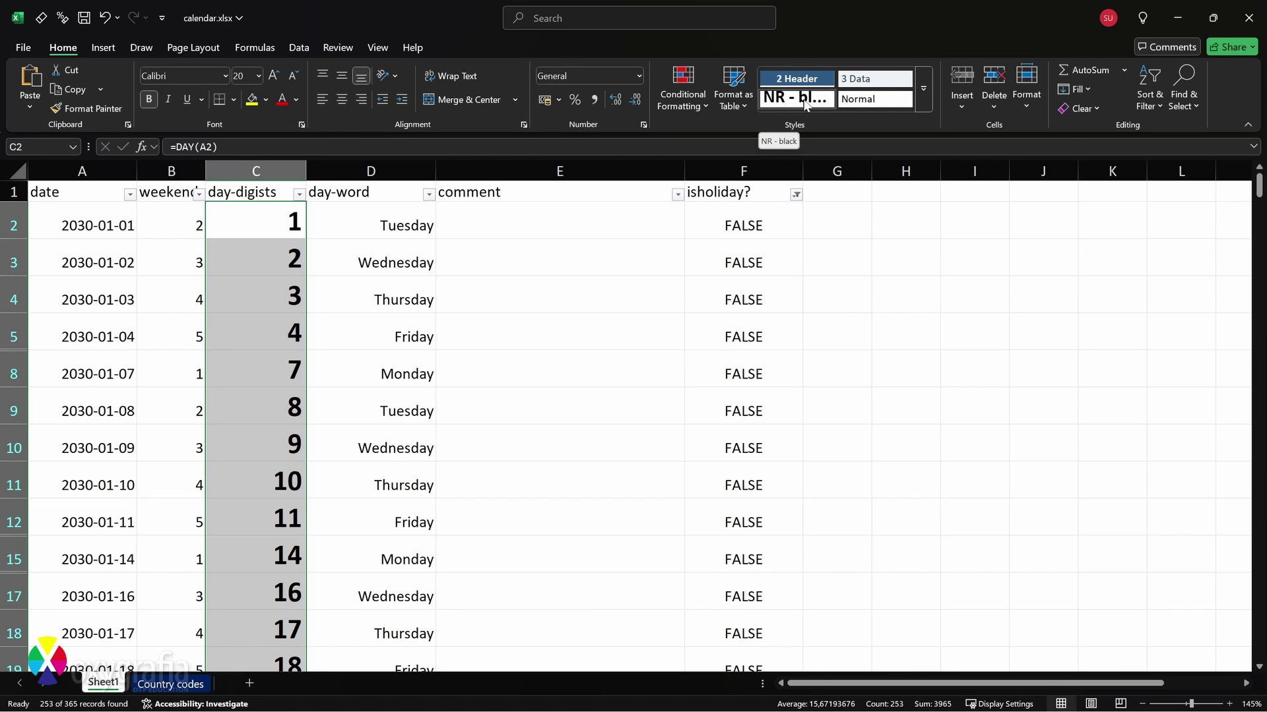
# - Clear the isholiday? filter and refilter the column to show only TRUE rows
pyautogui.click(796, 194)
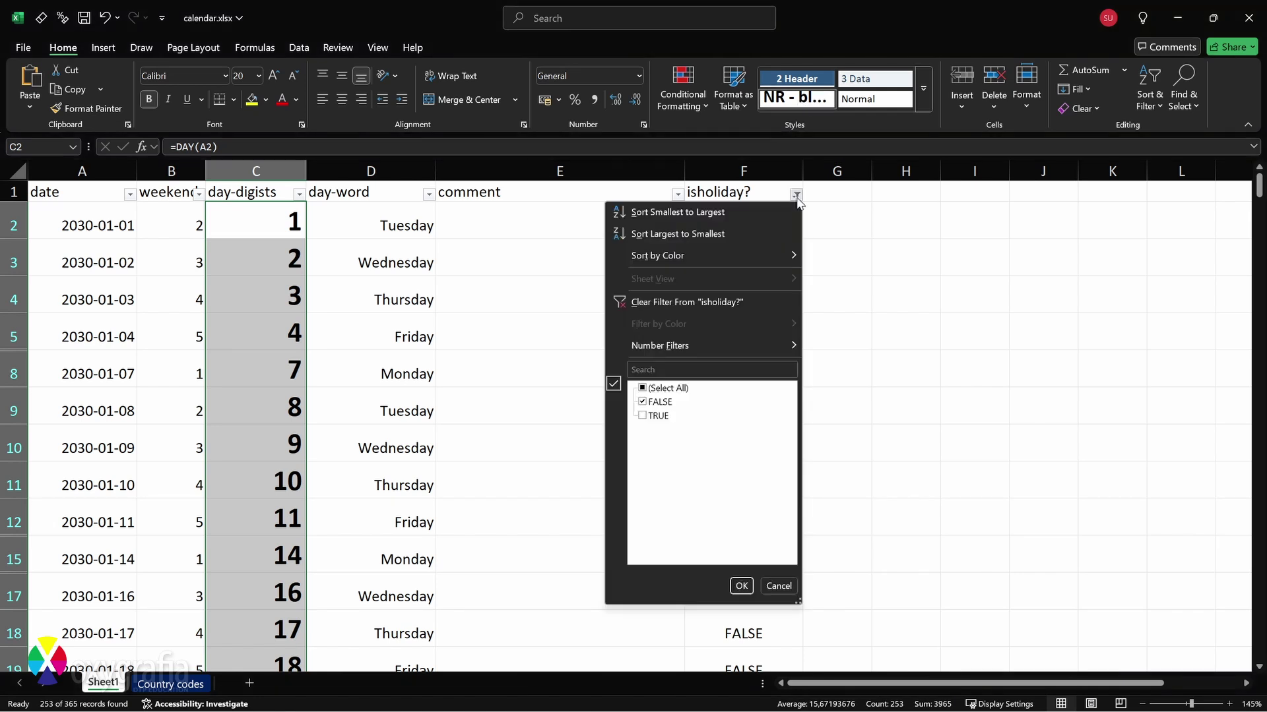
pyautogui.click(730, 307)
pyautogui.click(796, 194)
pyautogui.click(653, 403)
pyautogui.click(741, 586)
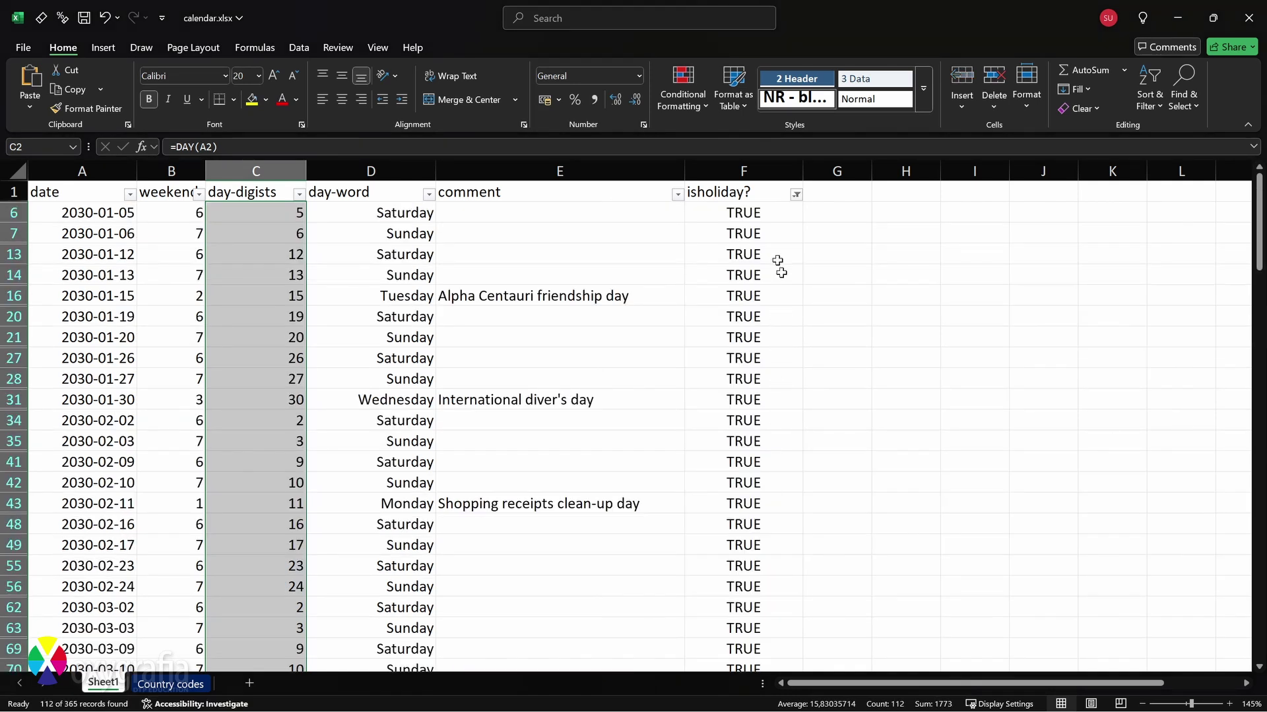
# - Duplicate the NR - black style as "NR - red" and set its font color to dark red
pyautogui.rightClick(796, 102)
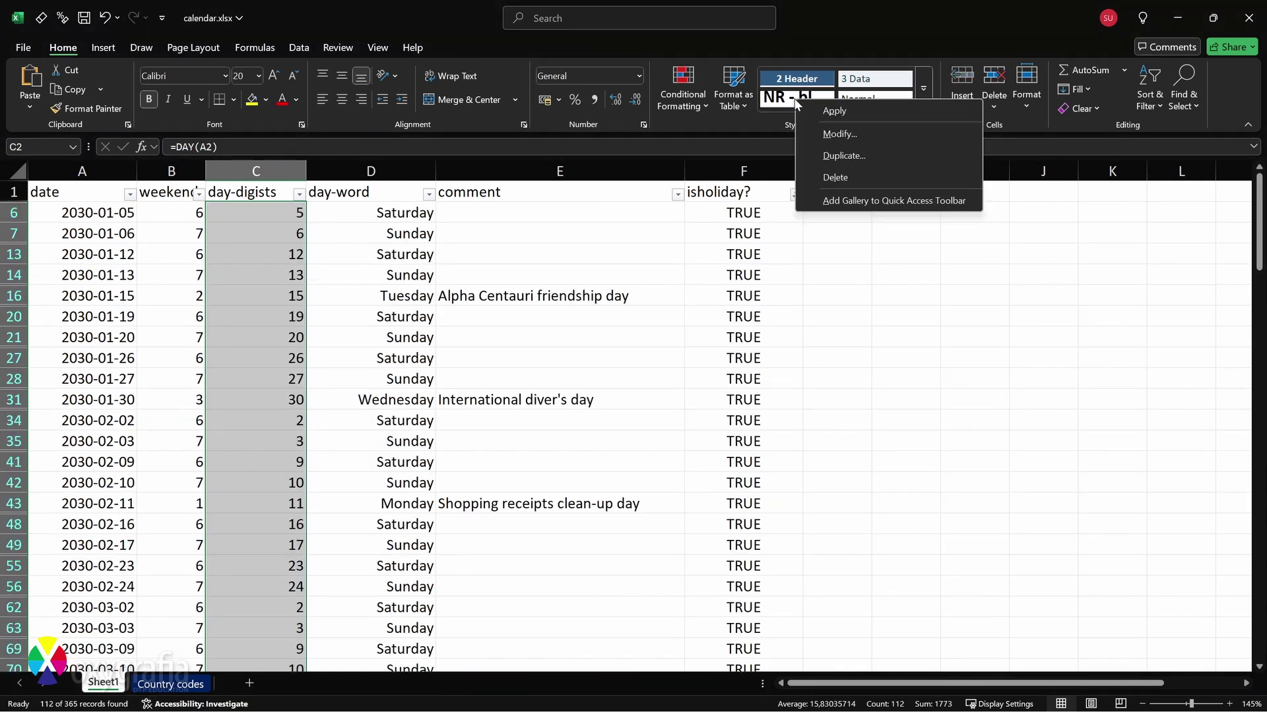
pyautogui.click(815, 152)
pyautogui.click(563, 245)
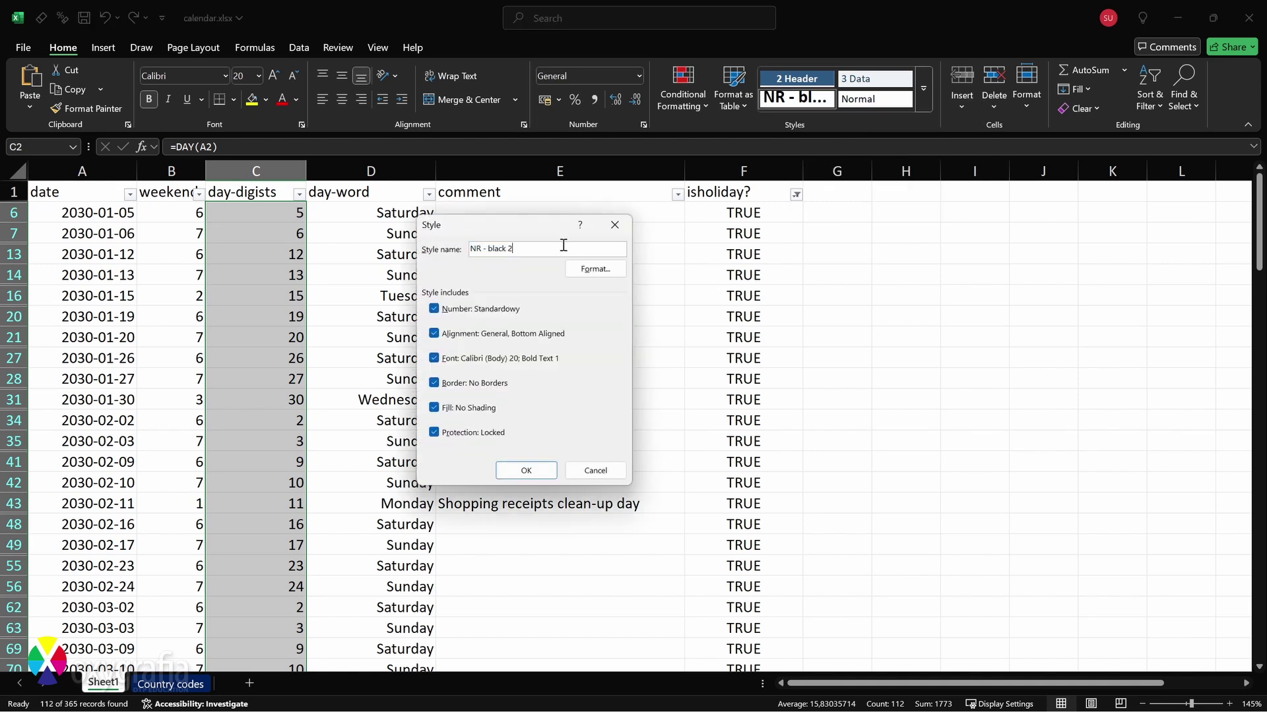
pyautogui.press('BackSpace')
pyautogui.press('BackSpace')
pyautogui.press('BackSpace')
pyautogui.click(600, 271)
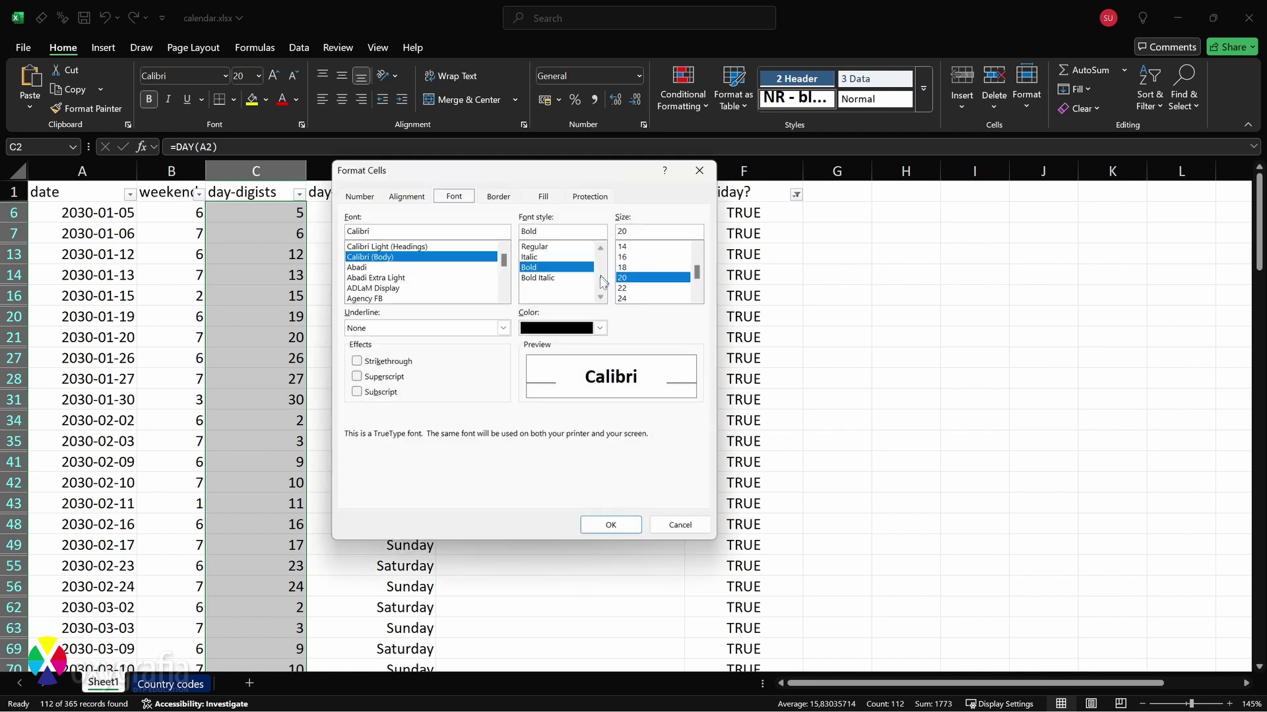
pyautogui.click(600, 328)
pyautogui.click(530, 541)
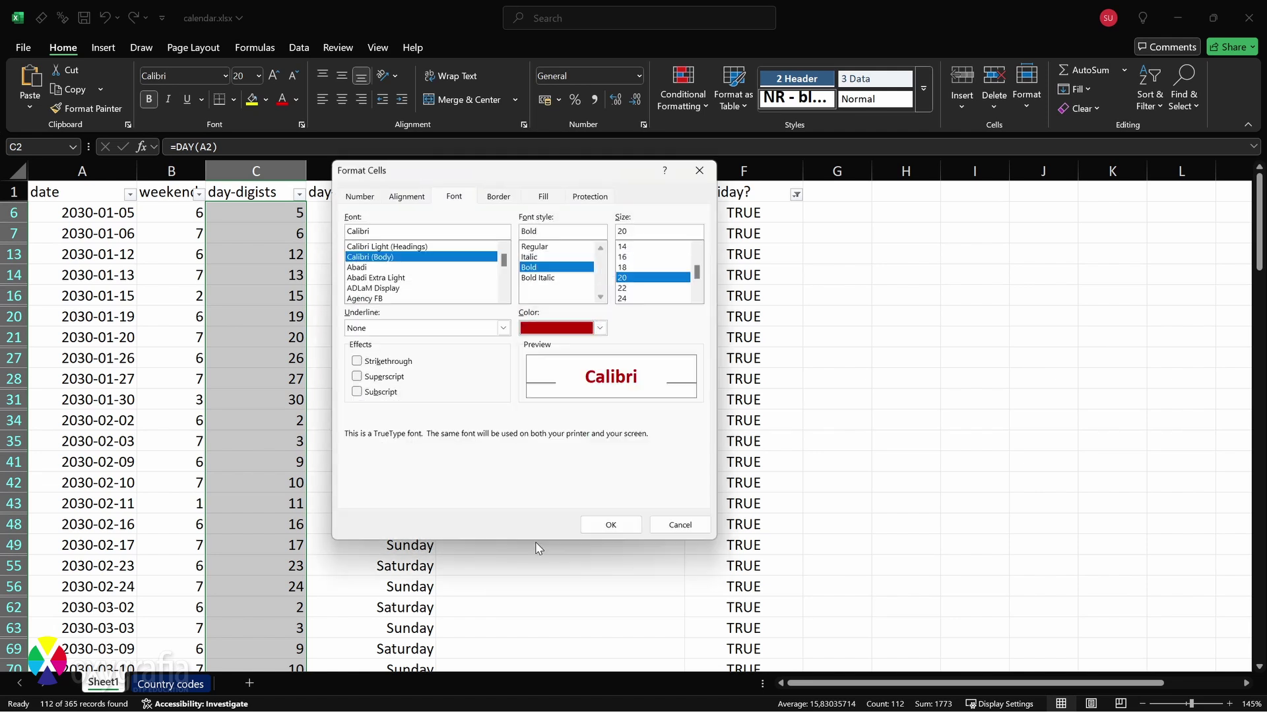
pyautogui.click(597, 526)
pyautogui.click(539, 472)
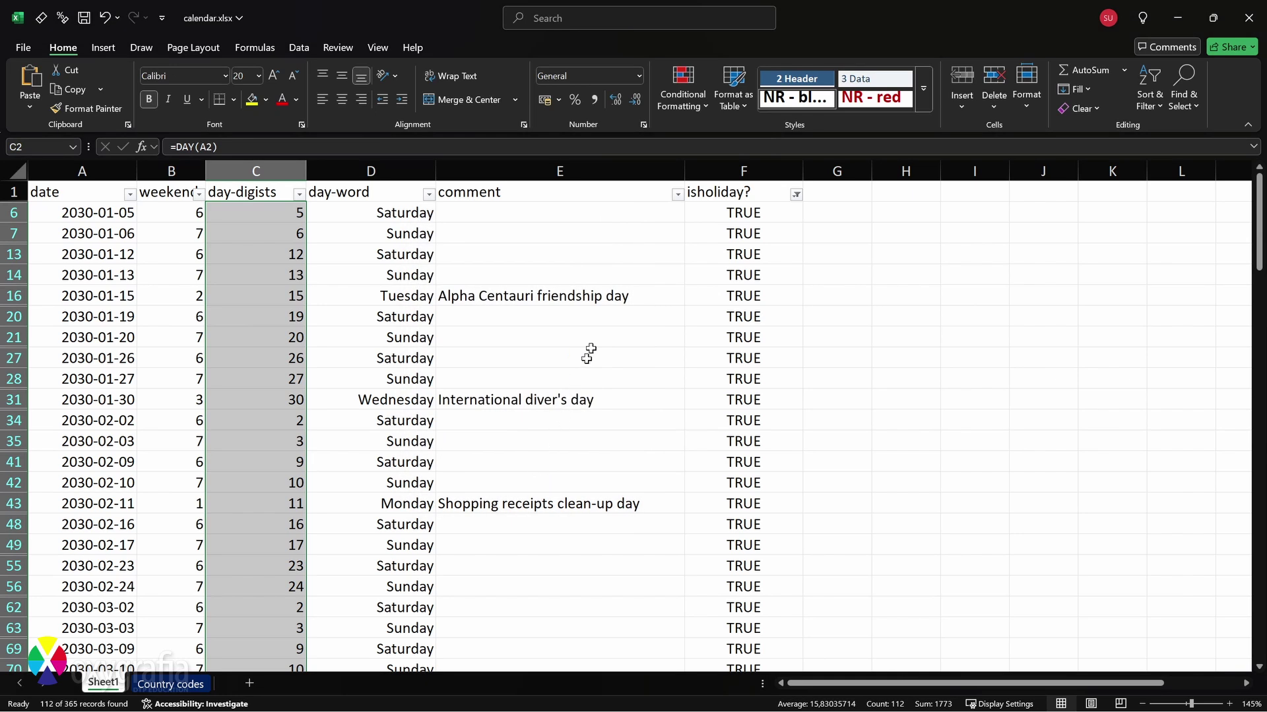
# - Apply the NR - red style to the selected holiday day-digists cells and clear the isholiday? filter
pyautogui.click(864, 99)
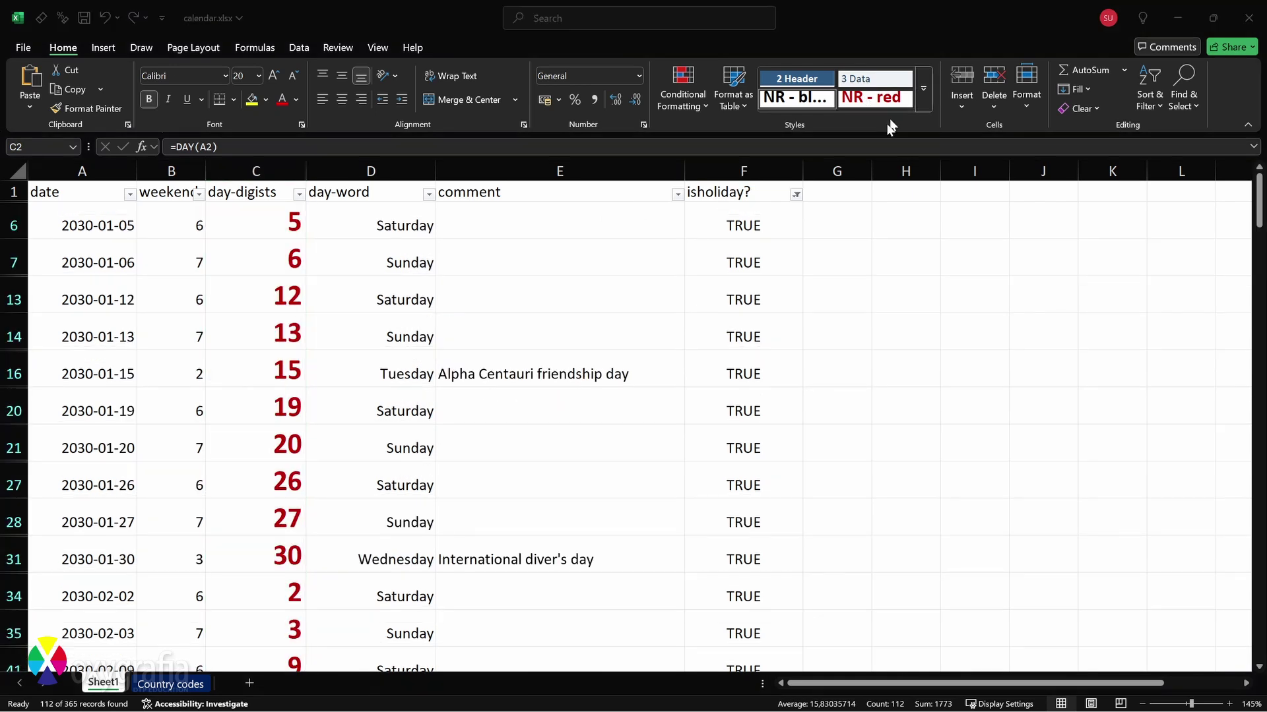
pyautogui.click(796, 193)
pyautogui.click(730, 298)
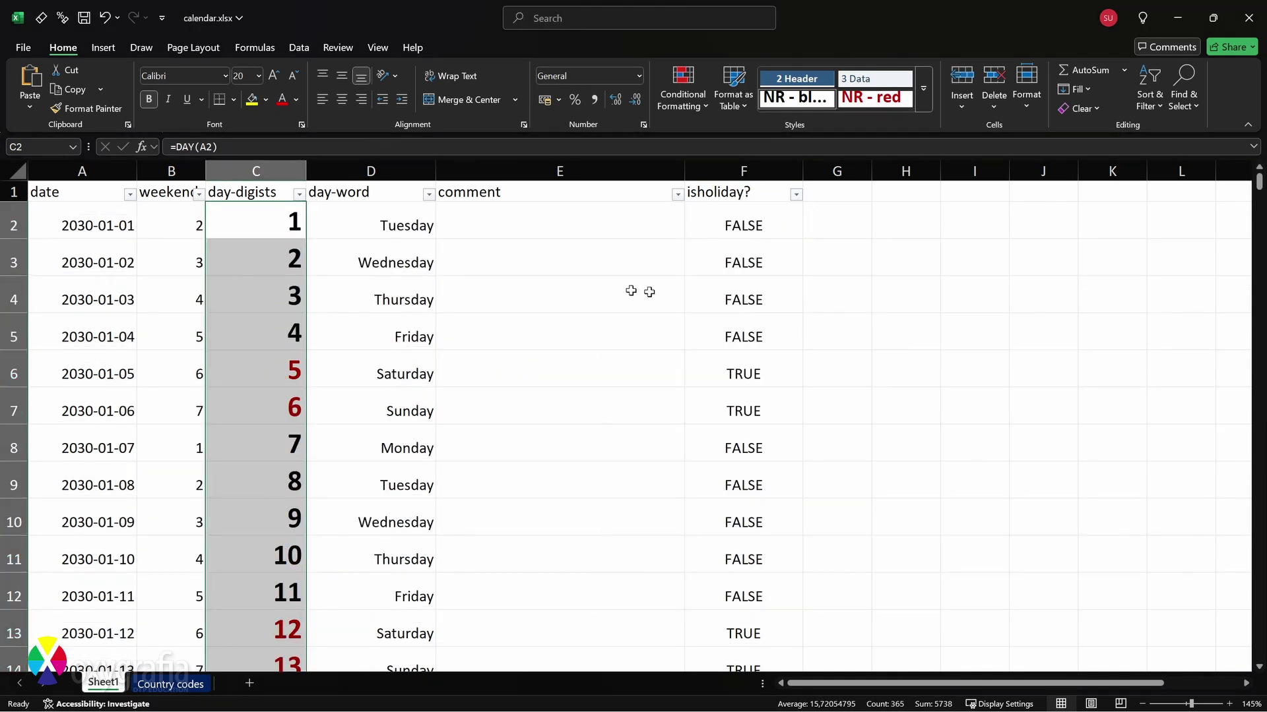
# - Inspect the styling of the day-digists numbers on workdays and holidays, along with the day-word and comment columns
pyautogui.click(271, 227)
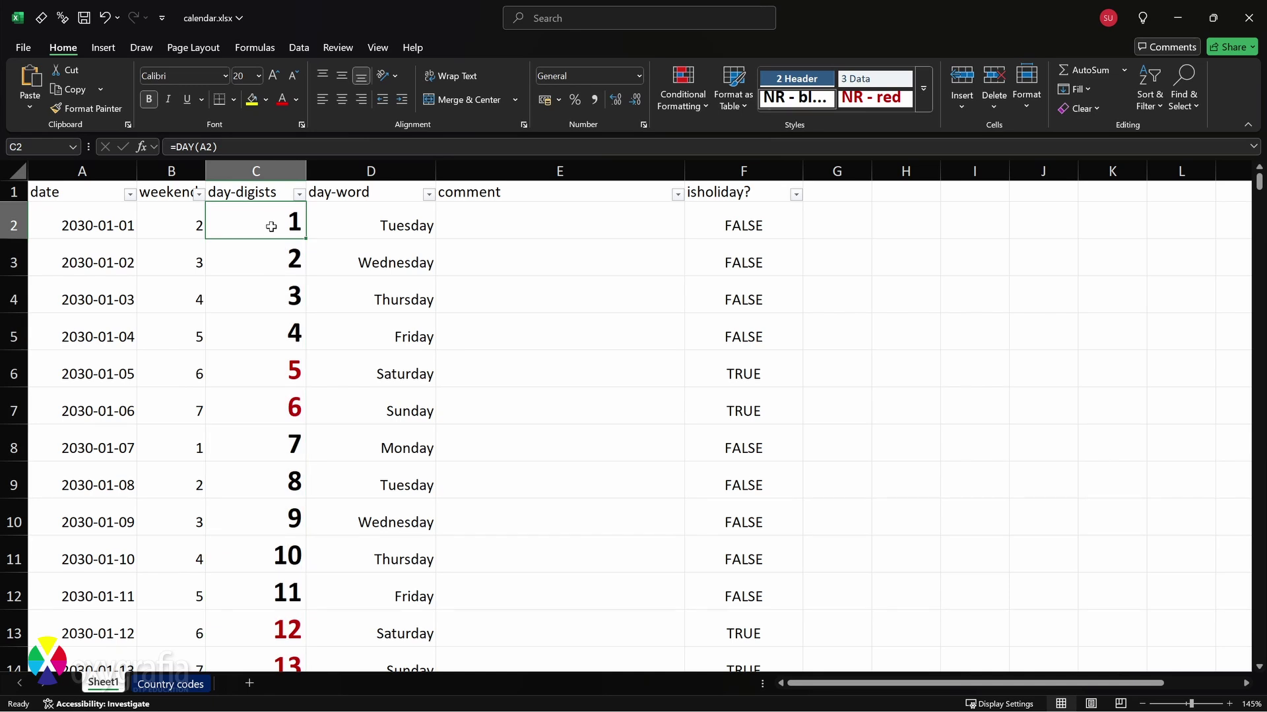
pyautogui.click(274, 249)
pyautogui.click(275, 285)
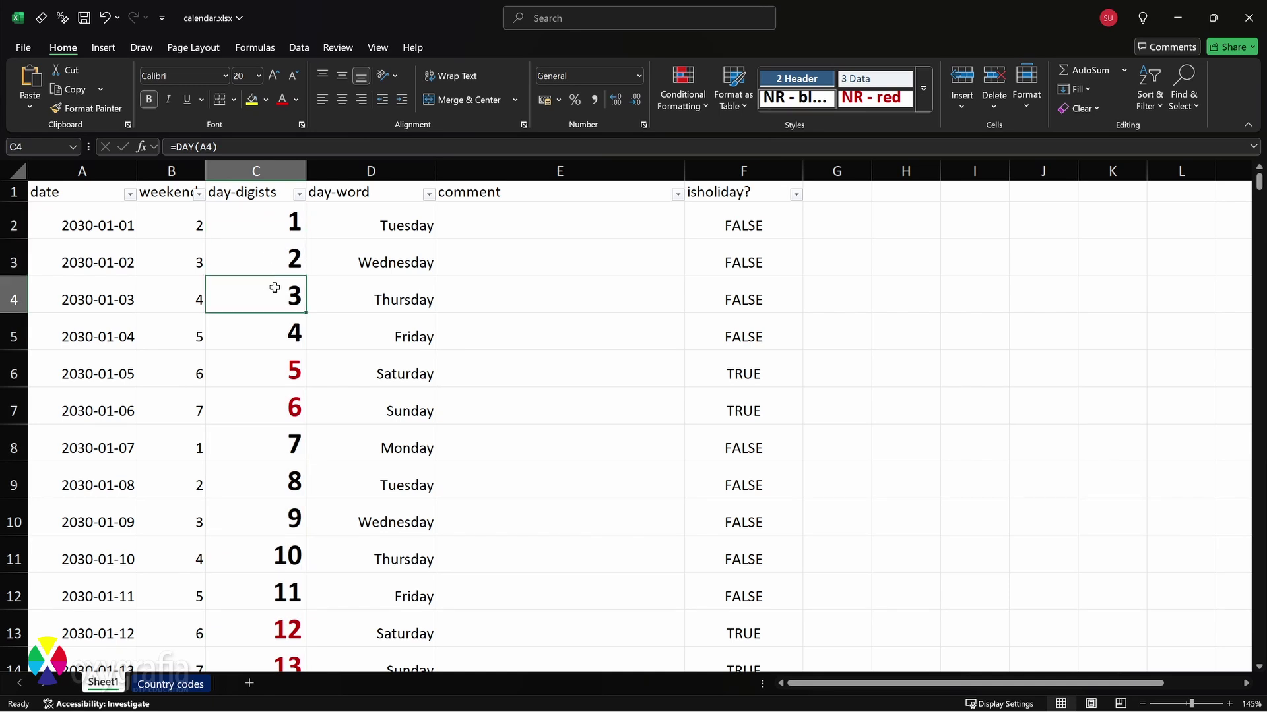
pyautogui.click(272, 373)
pyautogui.click(266, 408)
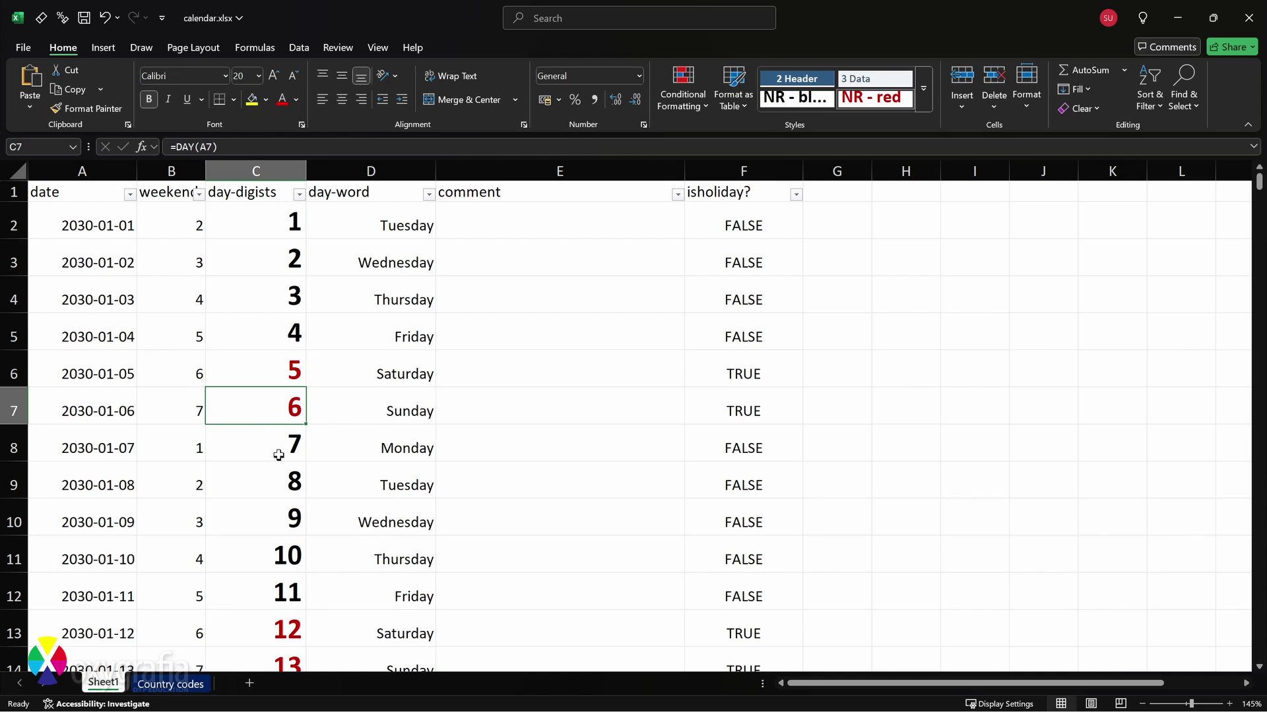
pyautogui.click(278, 453)
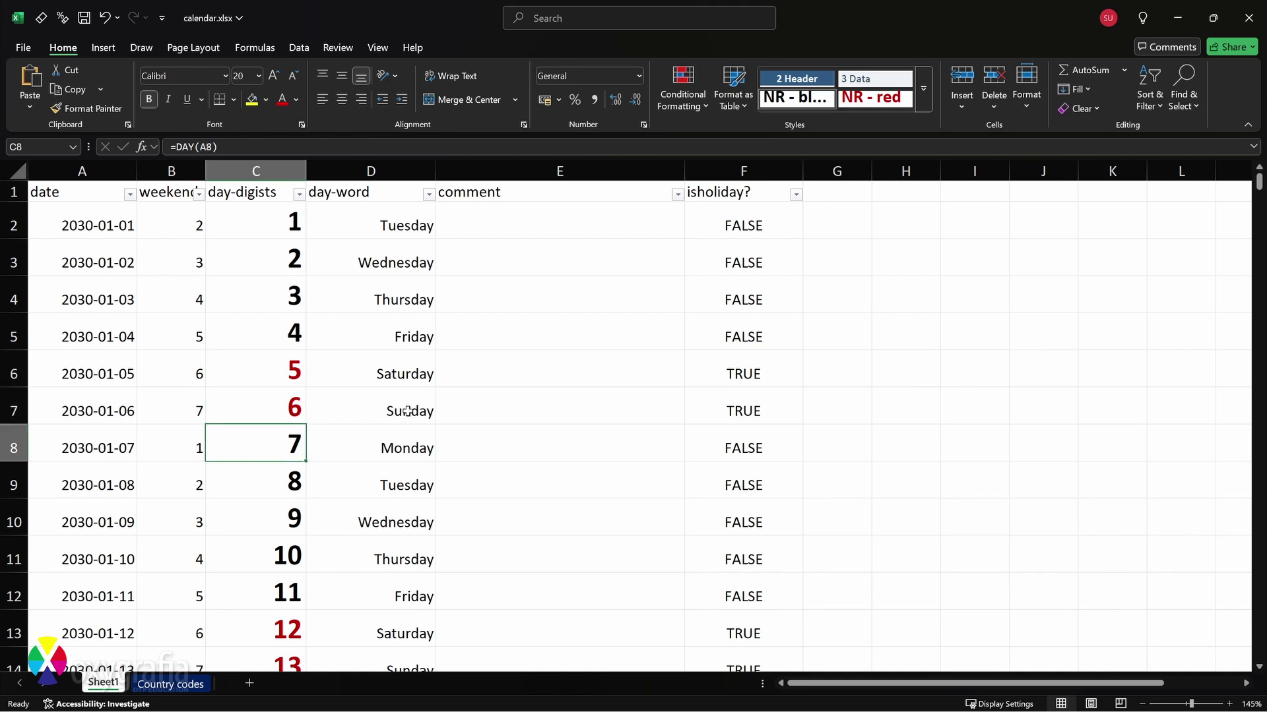
pyautogui.click(371, 171)
pyautogui.click(488, 251)
# - Filter the isholiday? column to FALSE rows and select all visible day-word cells from D2 down
pyautogui.click(796, 194)
pyautogui.click(657, 402)
pyautogui.click(656, 415)
pyautogui.click(656, 402)
pyautogui.click(741, 586)
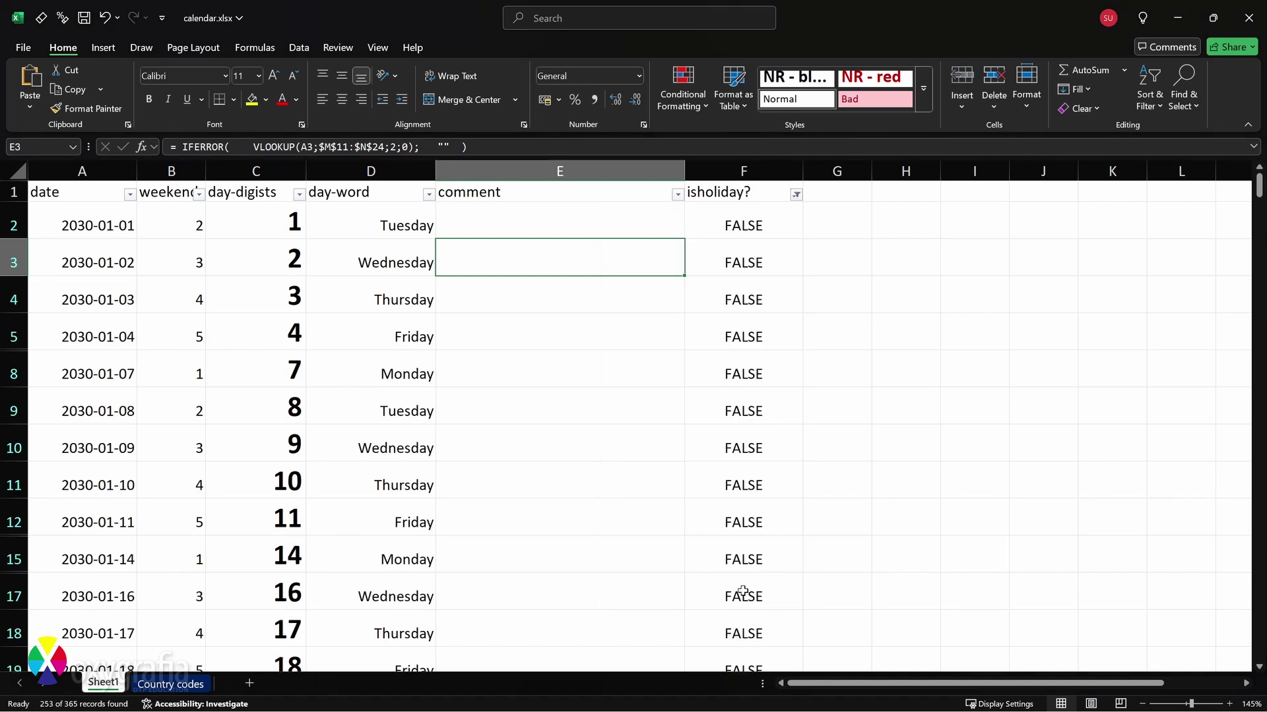
pyautogui.click(375, 225)
pyautogui.hotkey('ctrl', 'shift', 'Down')
pyautogui.hotkey('ctrl', 'BackSpace')
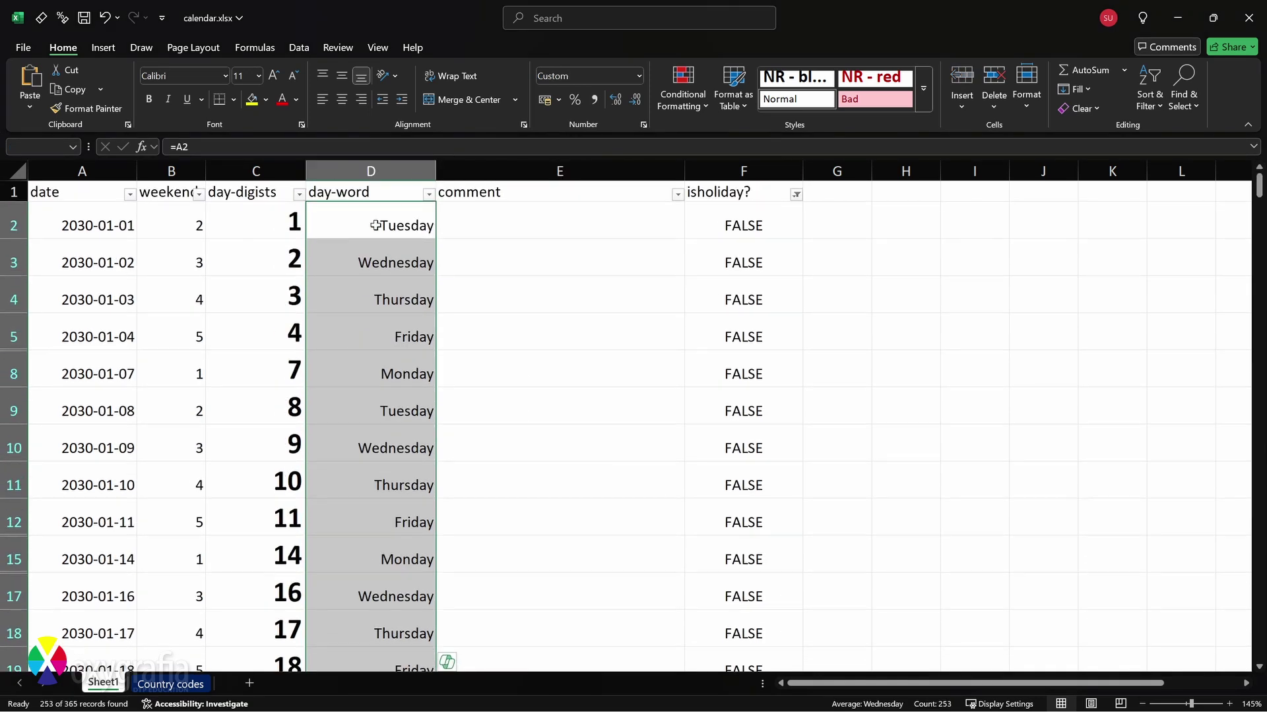
# - Duplicate the Normal style as "day - black" with font size 12 and apply it to the selected workday day-word cells
pyautogui.rightClick(777, 102)
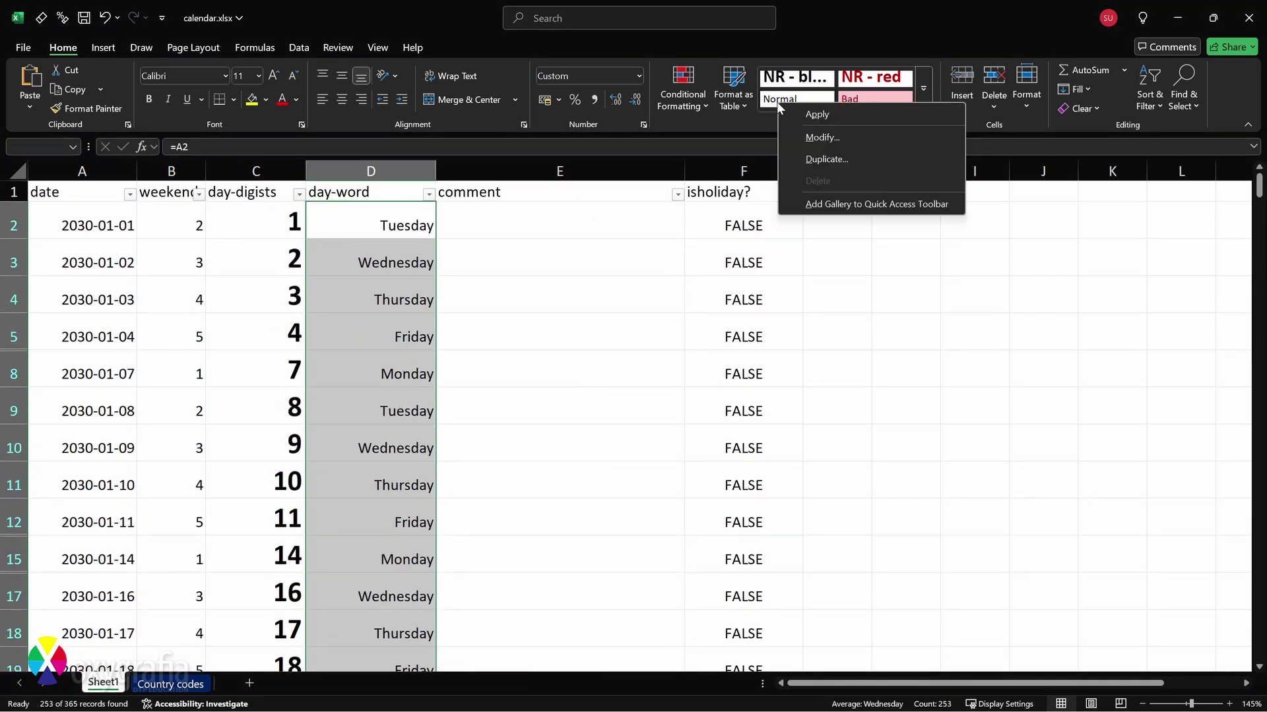
pyautogui.click(825, 159)
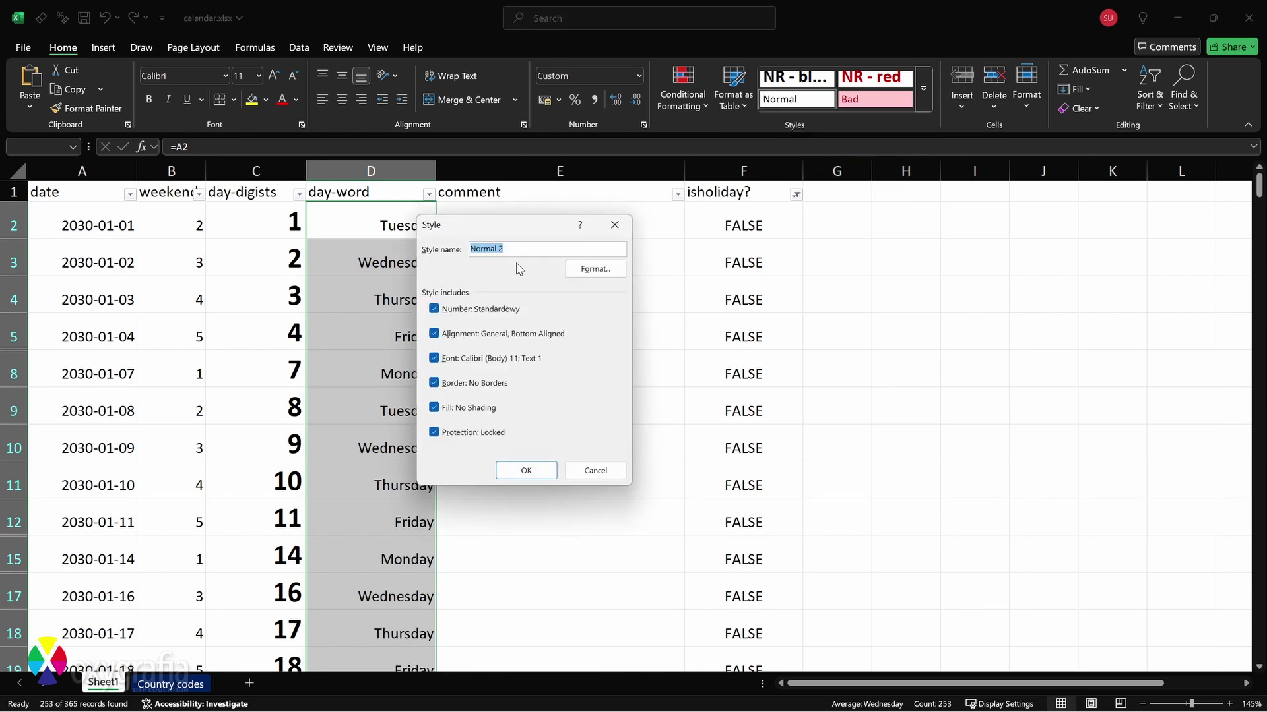
pyautogui.write('day - black')
pyautogui.click(595, 268)
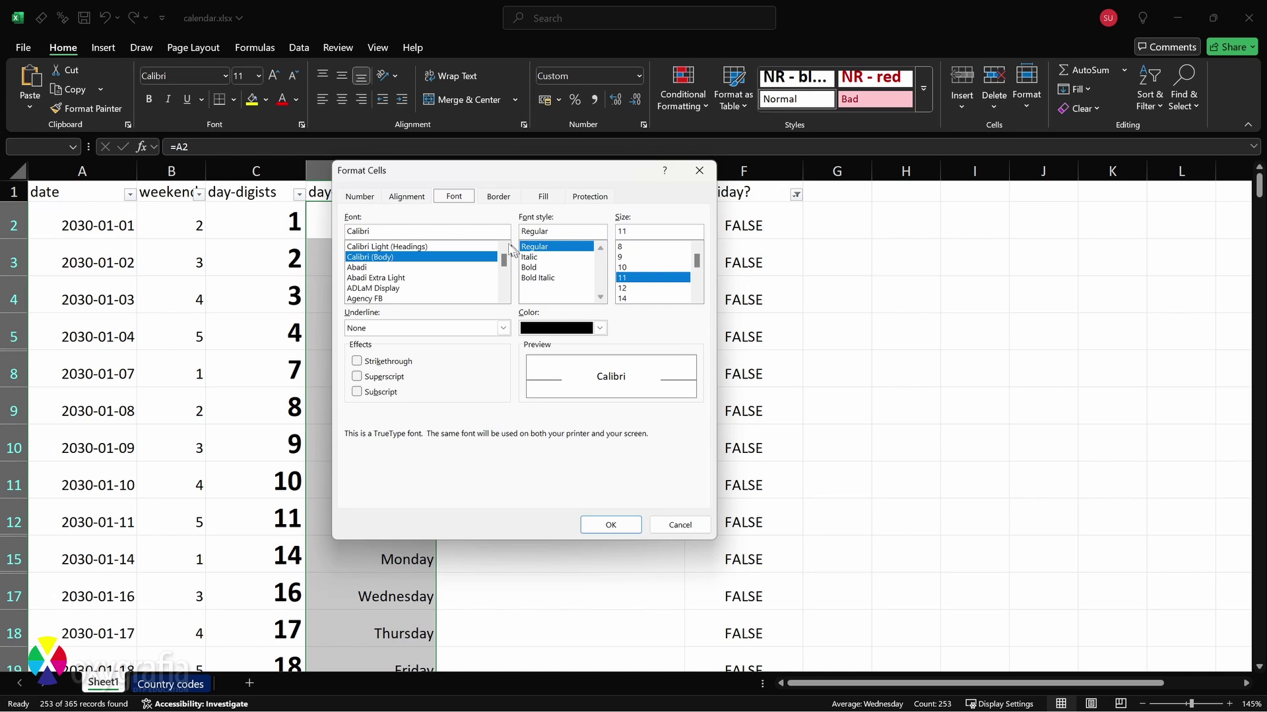
pyautogui.click(632, 288)
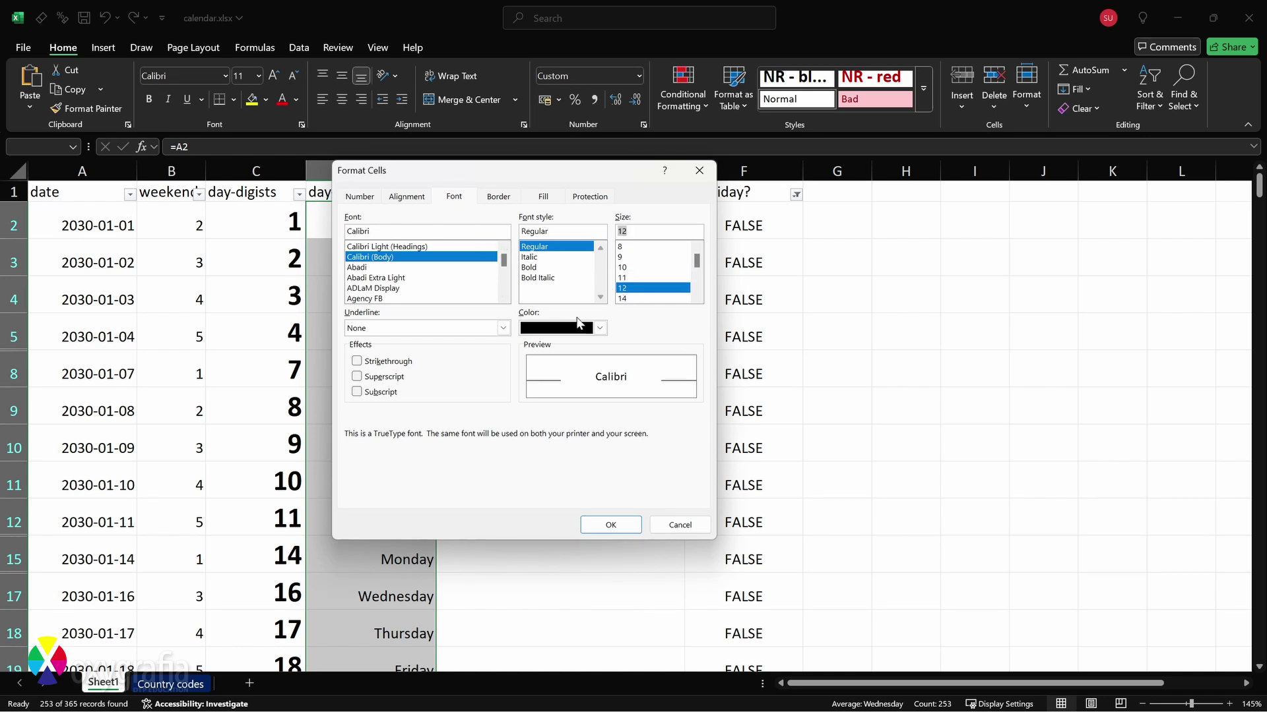
pyautogui.click(360, 197)
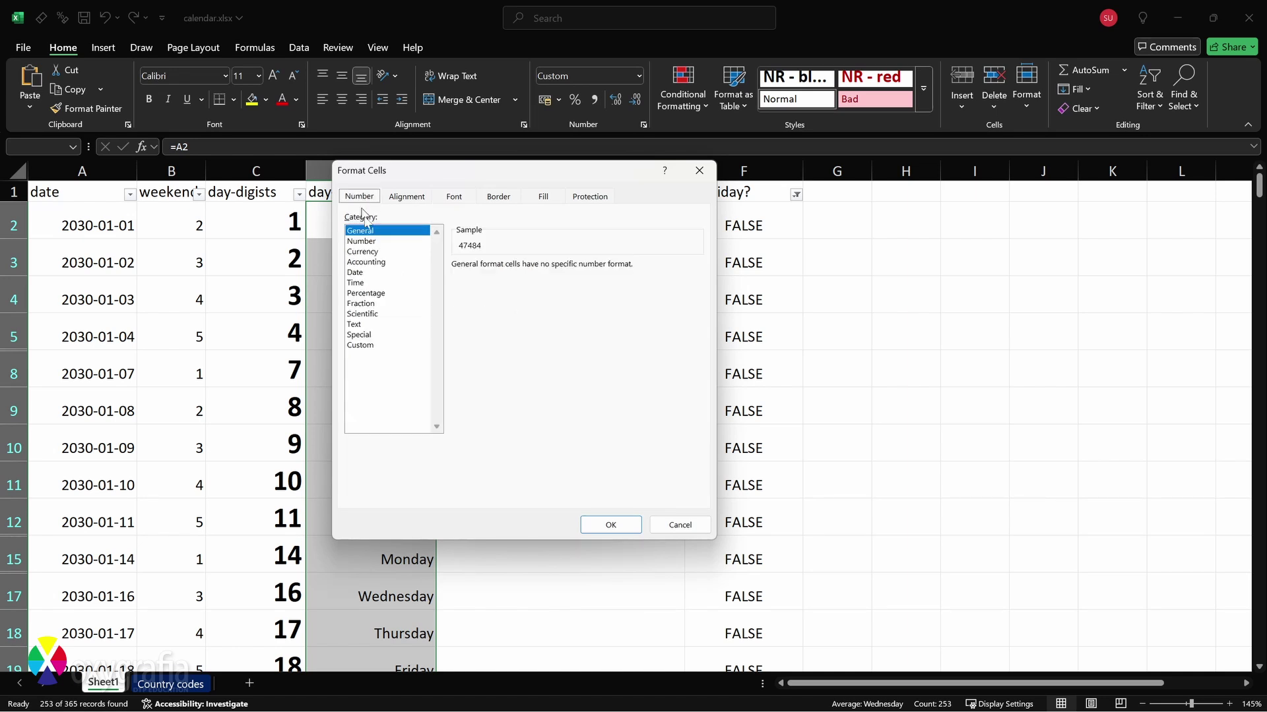
pyautogui.click(369, 346)
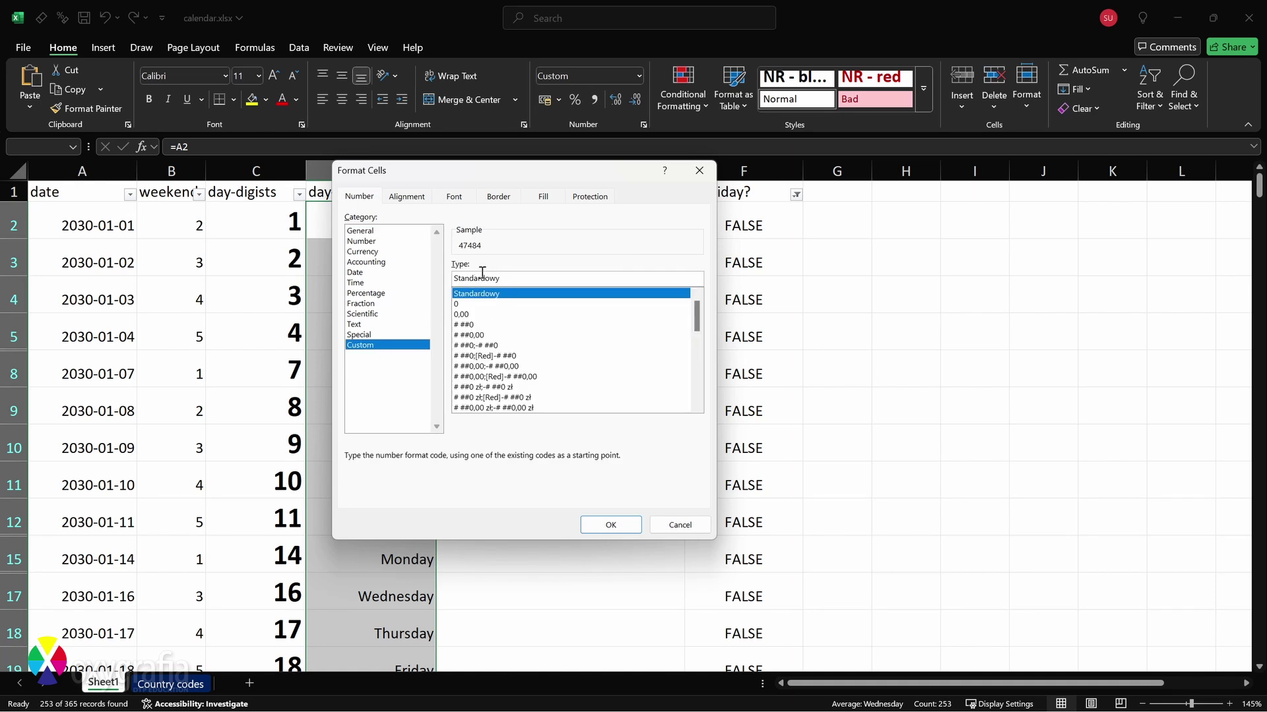
pyautogui.click(607, 525)
pyautogui.click(535, 468)
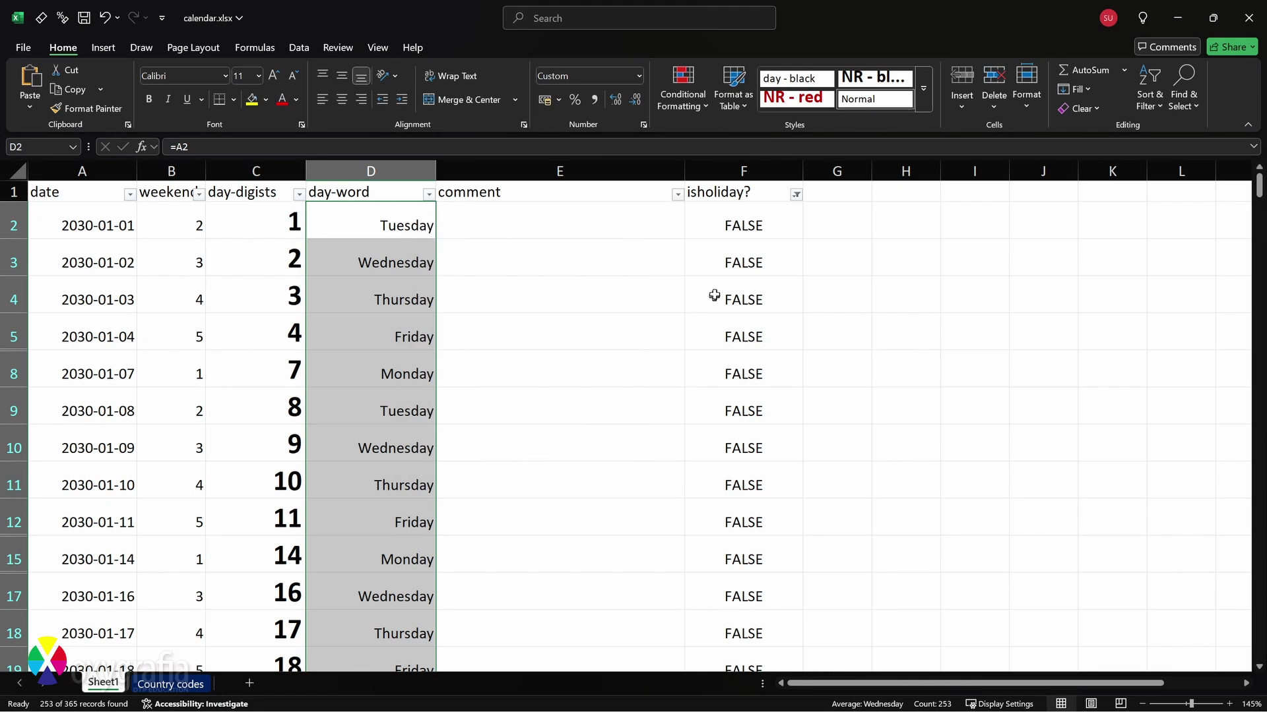
pyautogui.click(798, 79)
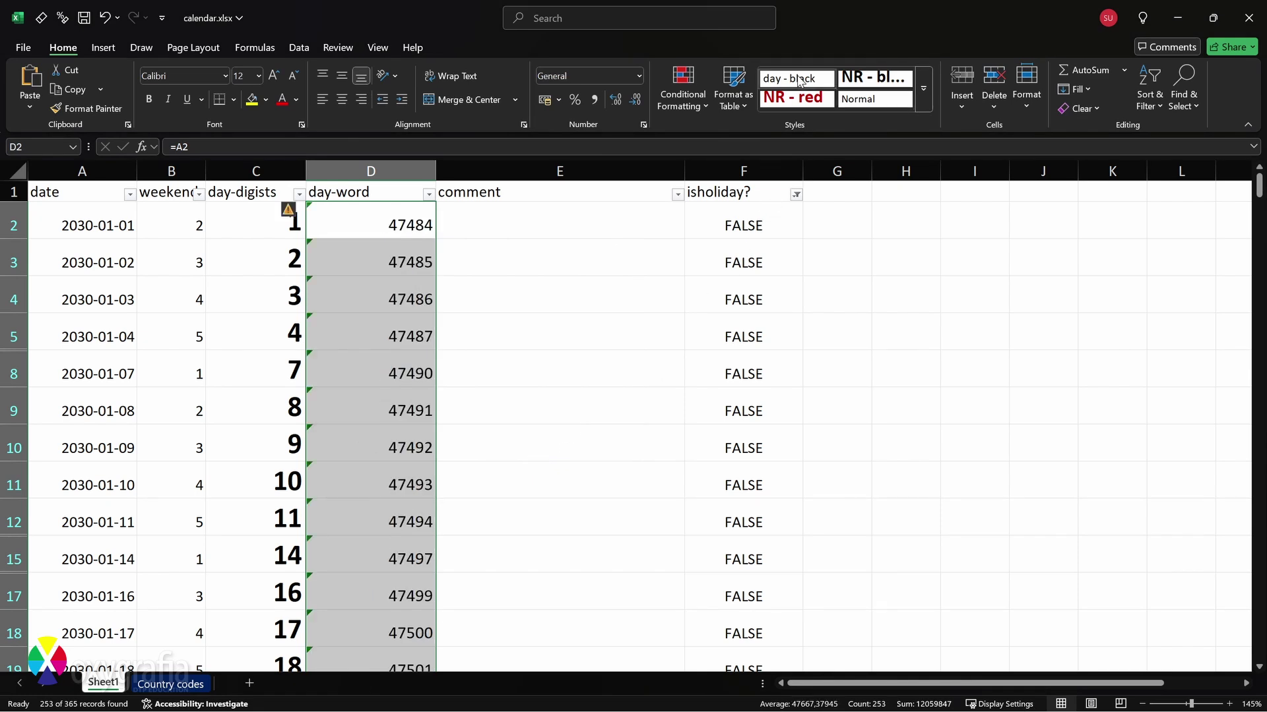
# - Modify the day - black style to use the custom number format dddd
pyautogui.rightClick(798, 79)
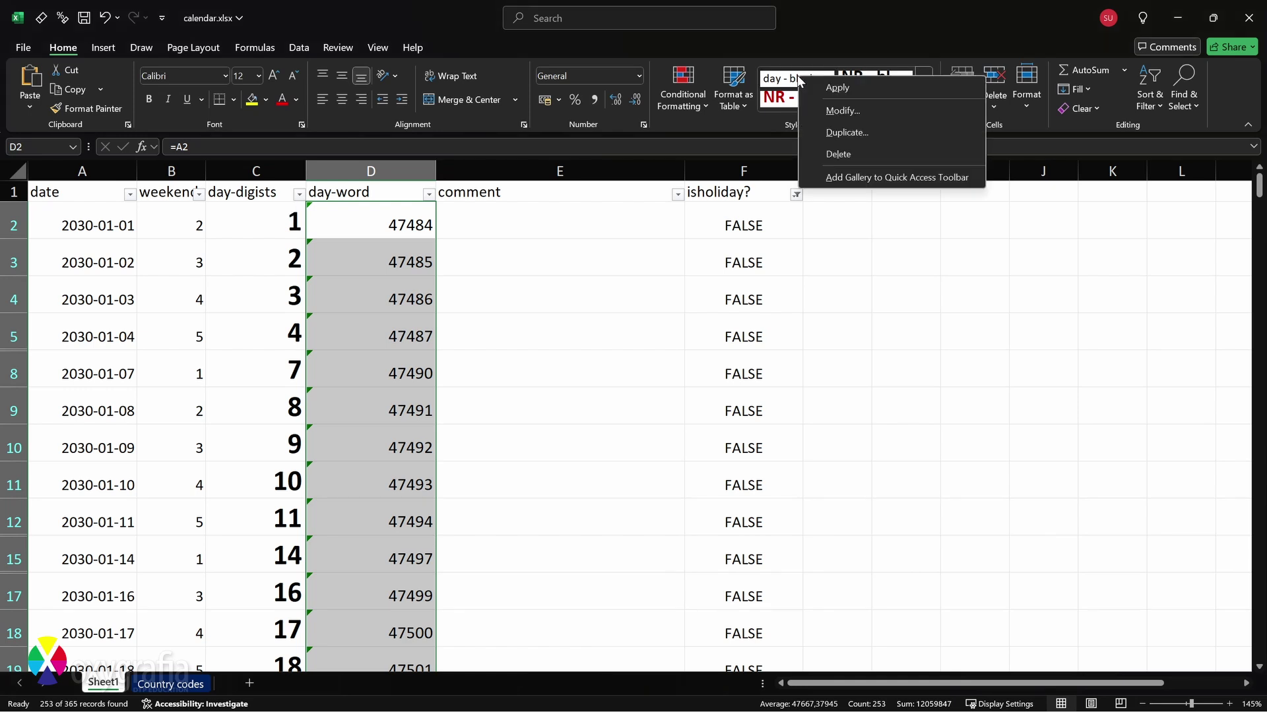
pyautogui.click(849, 108)
pyautogui.click(591, 266)
pyautogui.click(410, 339)
pyautogui.write('dddd')
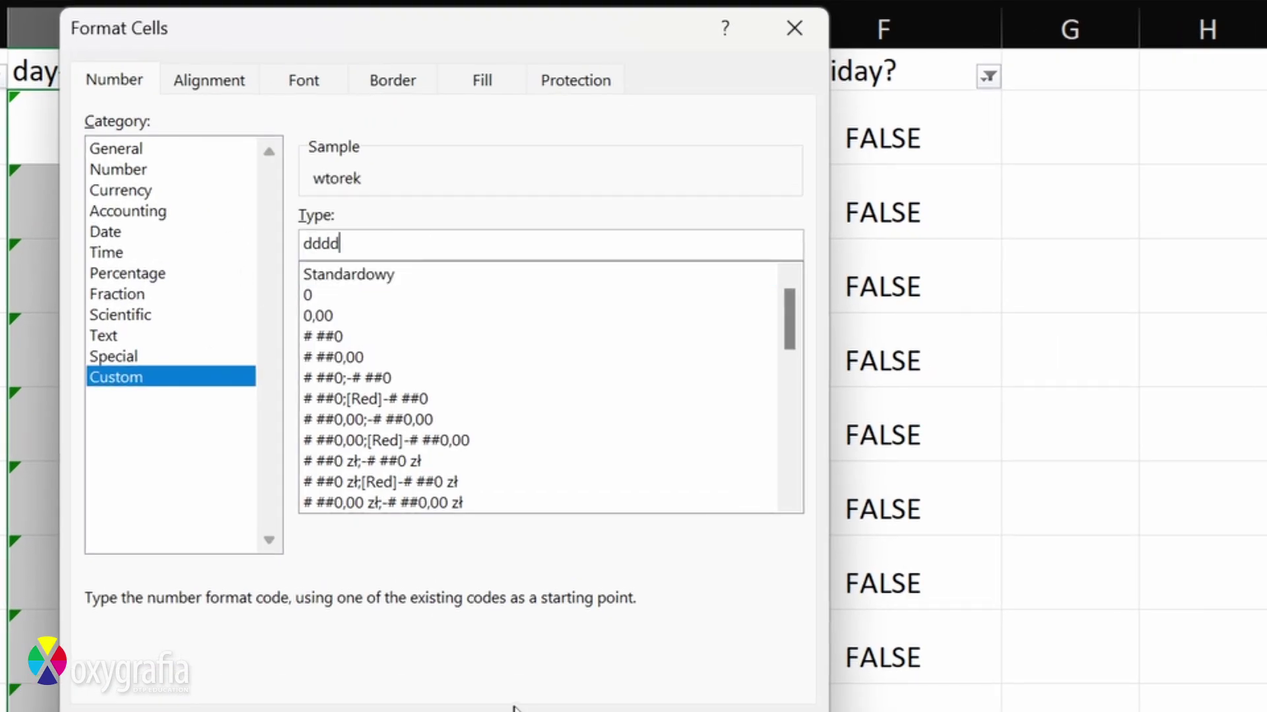
pyautogui.click(617, 710)
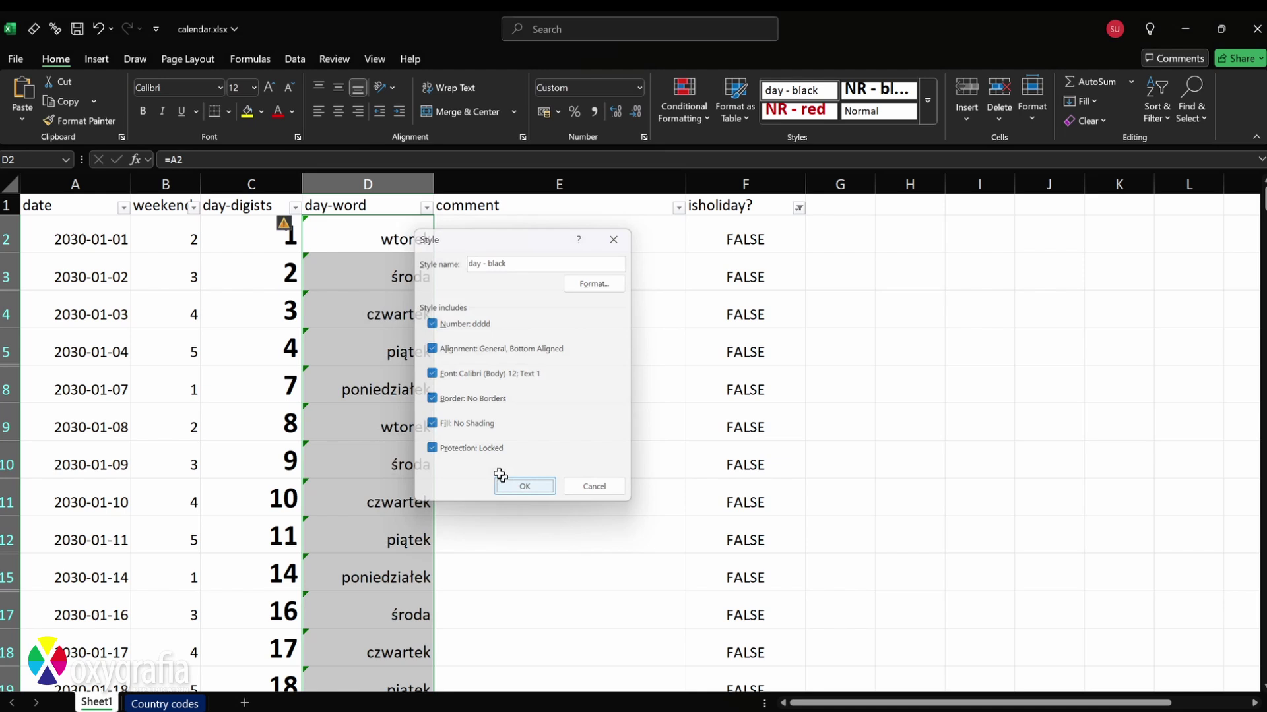
pyautogui.click(504, 485)
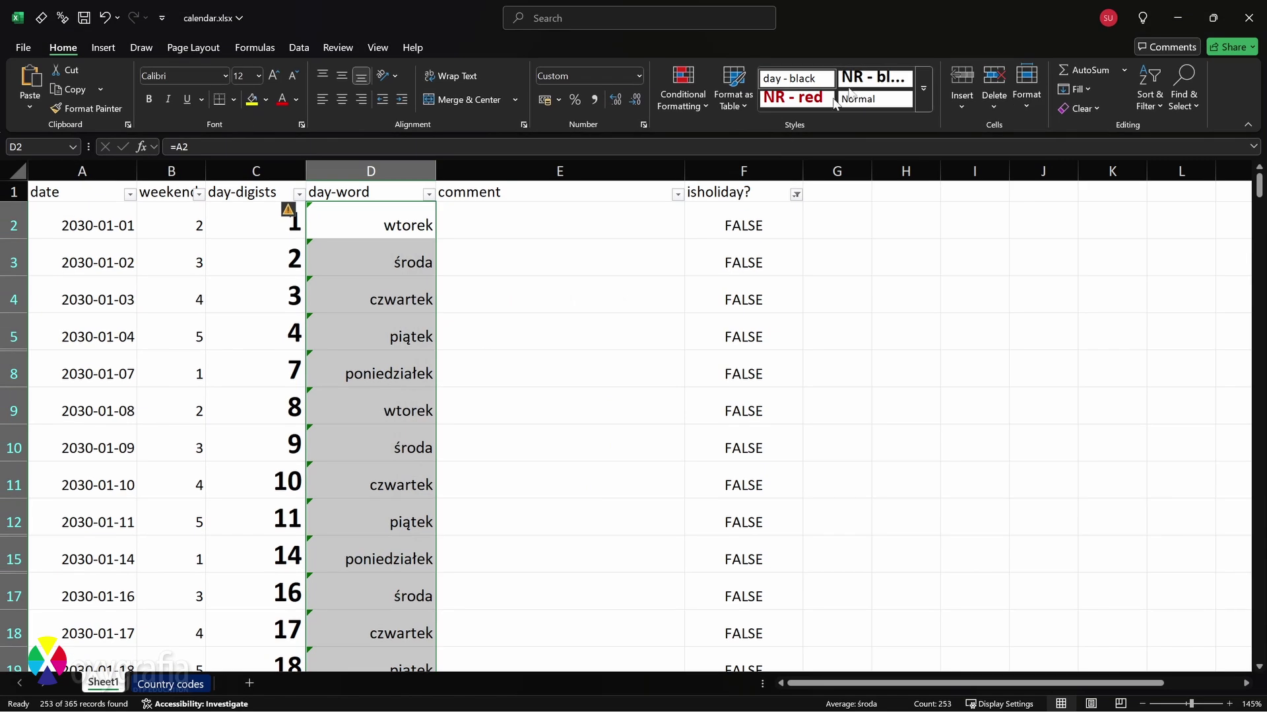
# - Change the day - black style's custom number format to [$-0409]dddd for English weekday names
pyautogui.rightClick(790, 92)
pyautogui.click(832, 138)
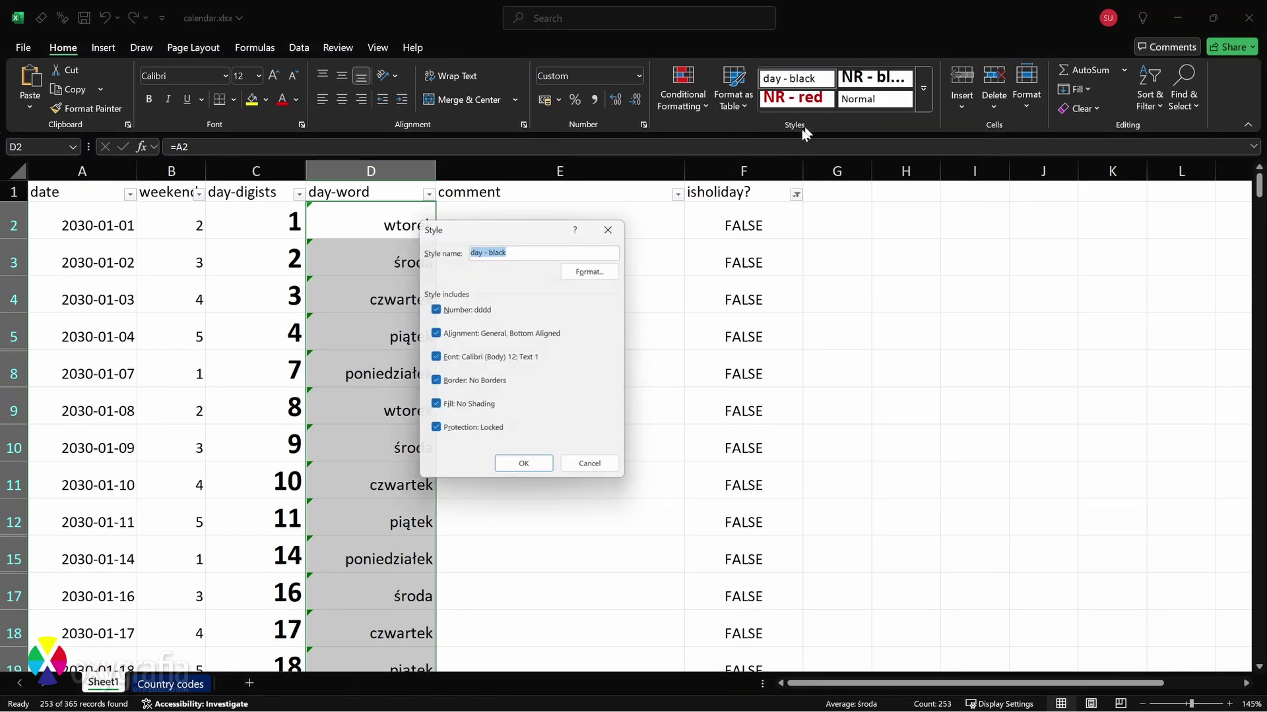
pyautogui.click(591, 271)
pyautogui.write('[]dddd')
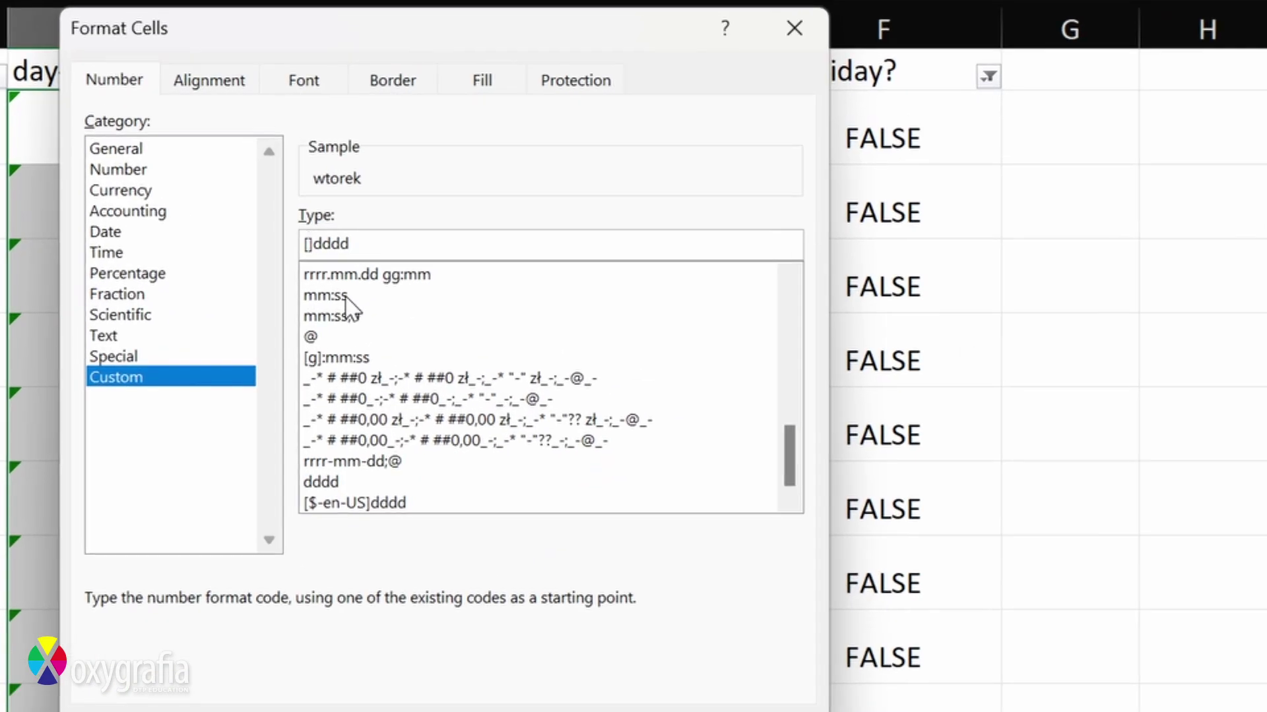
pyautogui.write('$-0409')
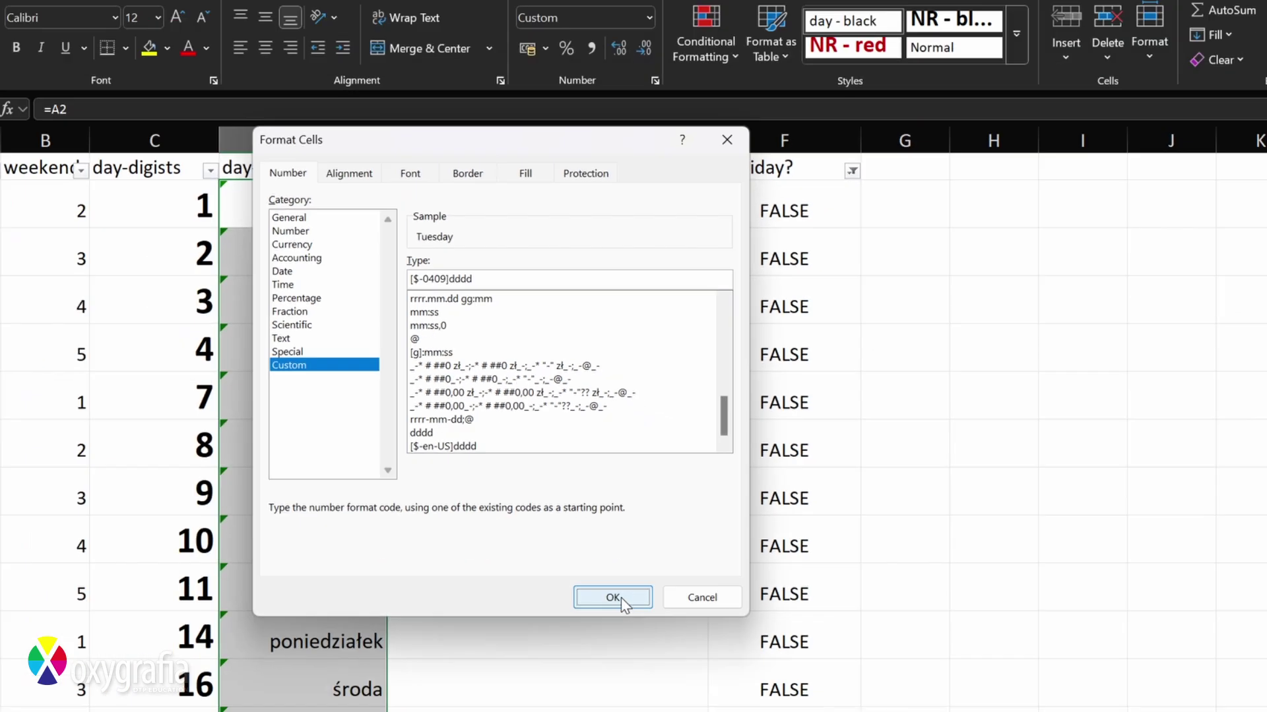
pyautogui.click(618, 598)
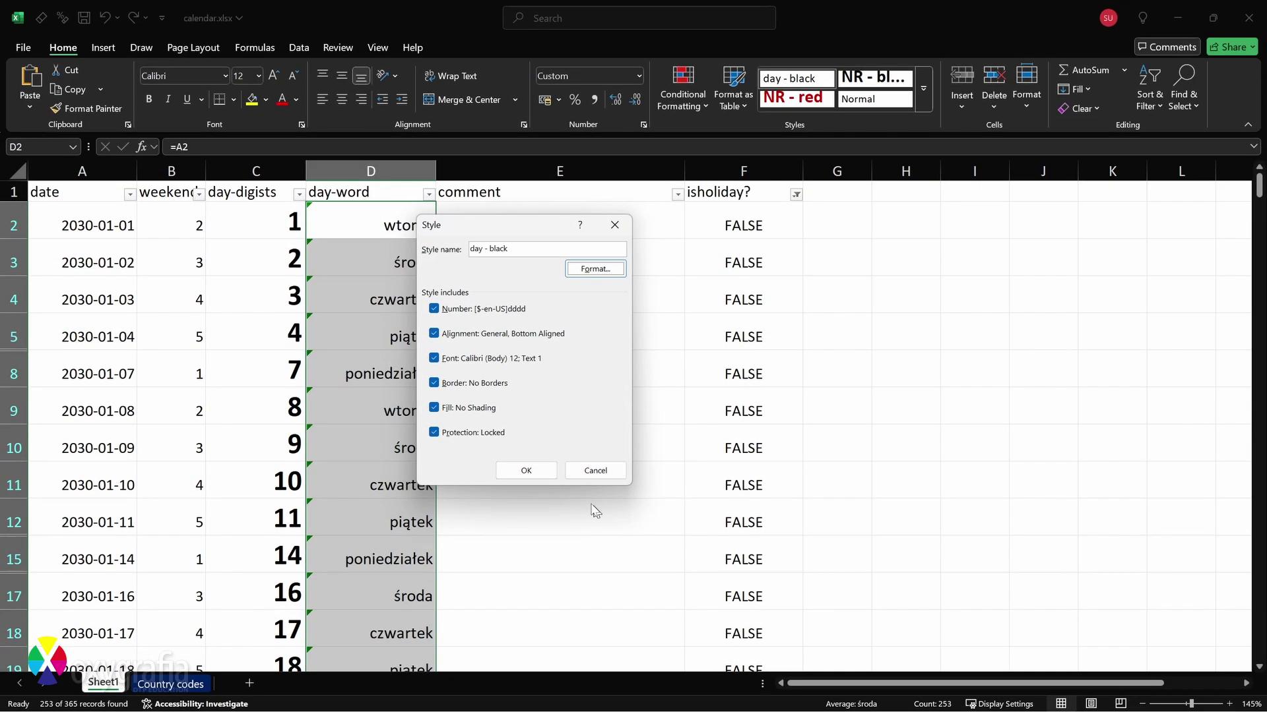
pyautogui.click(534, 464)
# - Filter the isholiday? column to TRUE rows and select all visible day-word cells from D6 down
pyautogui.click(796, 194)
pyautogui.click(658, 402)
pyautogui.click(658, 416)
pyautogui.click(741, 586)
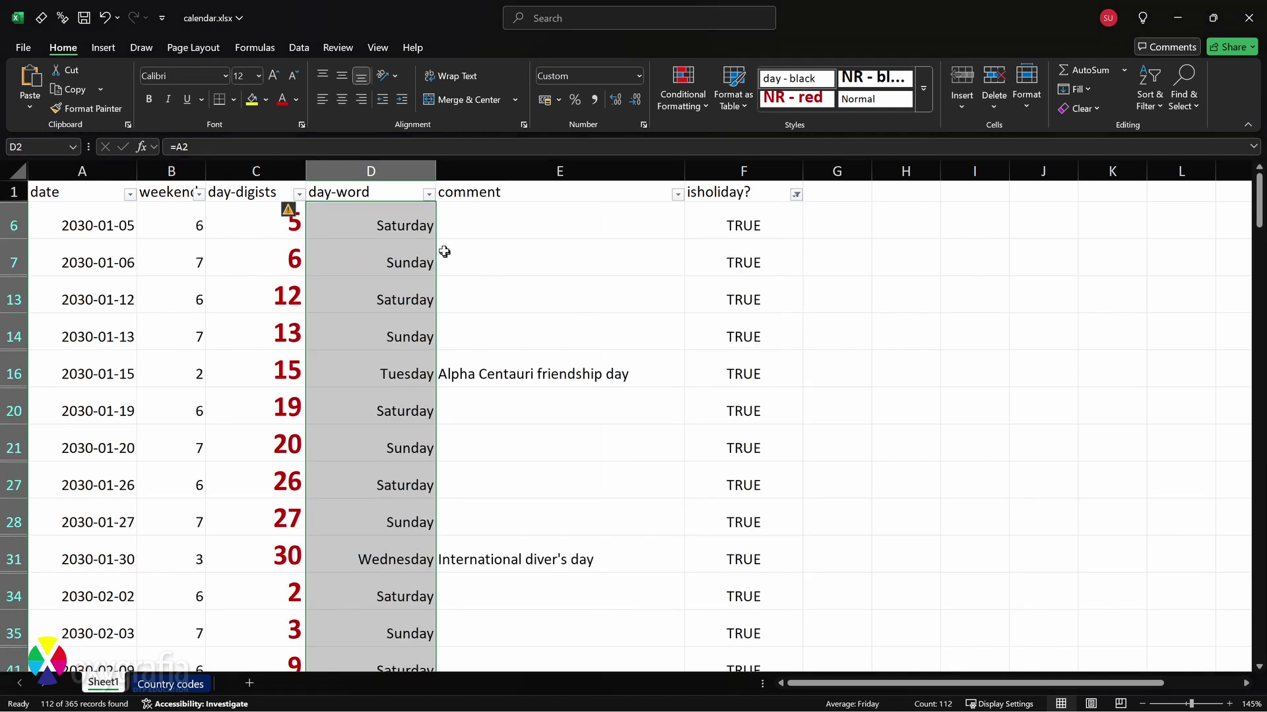
pyautogui.click(405, 218)
pyautogui.hotkey('ctrl', 'shift', 'Down')
pyautogui.hotkey('ctrl', 'BackSpace')
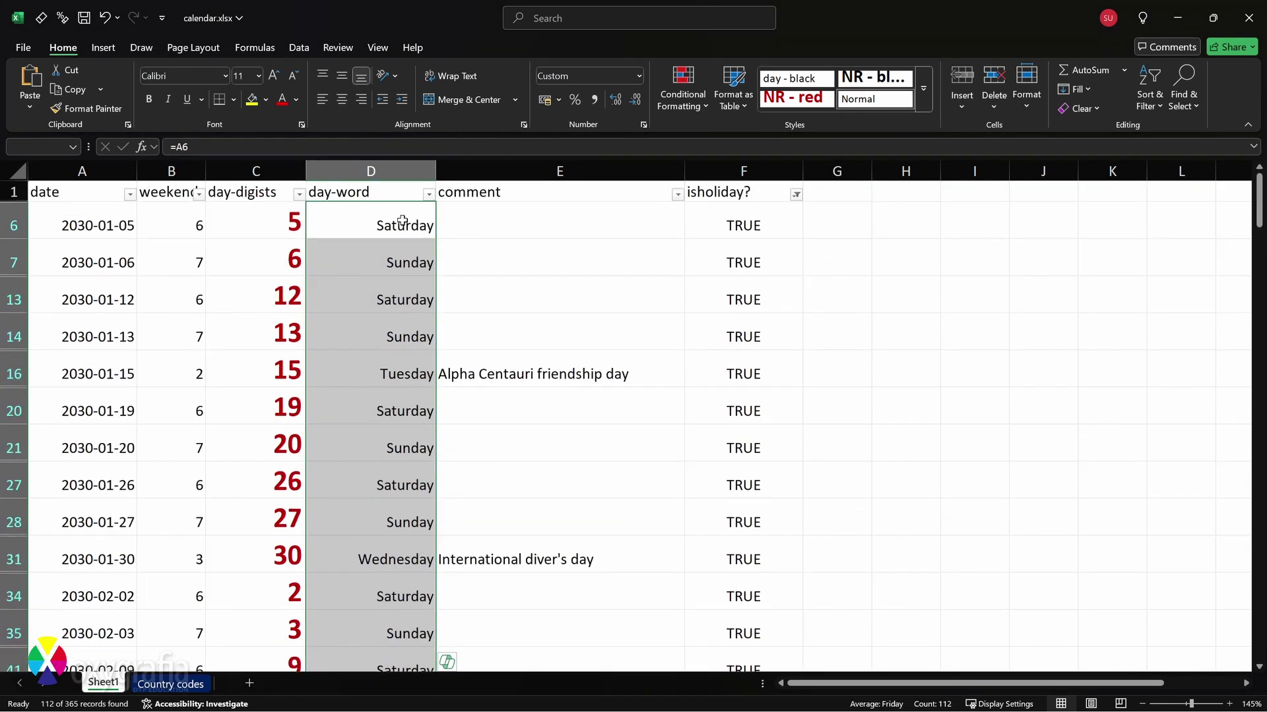
# - Duplicate the day - black style as "day - red" and set its font color to dark red
pyautogui.click(778, 79)
pyautogui.rightClick(778, 79)
pyautogui.click(809, 129)
pyautogui.click(545, 248)
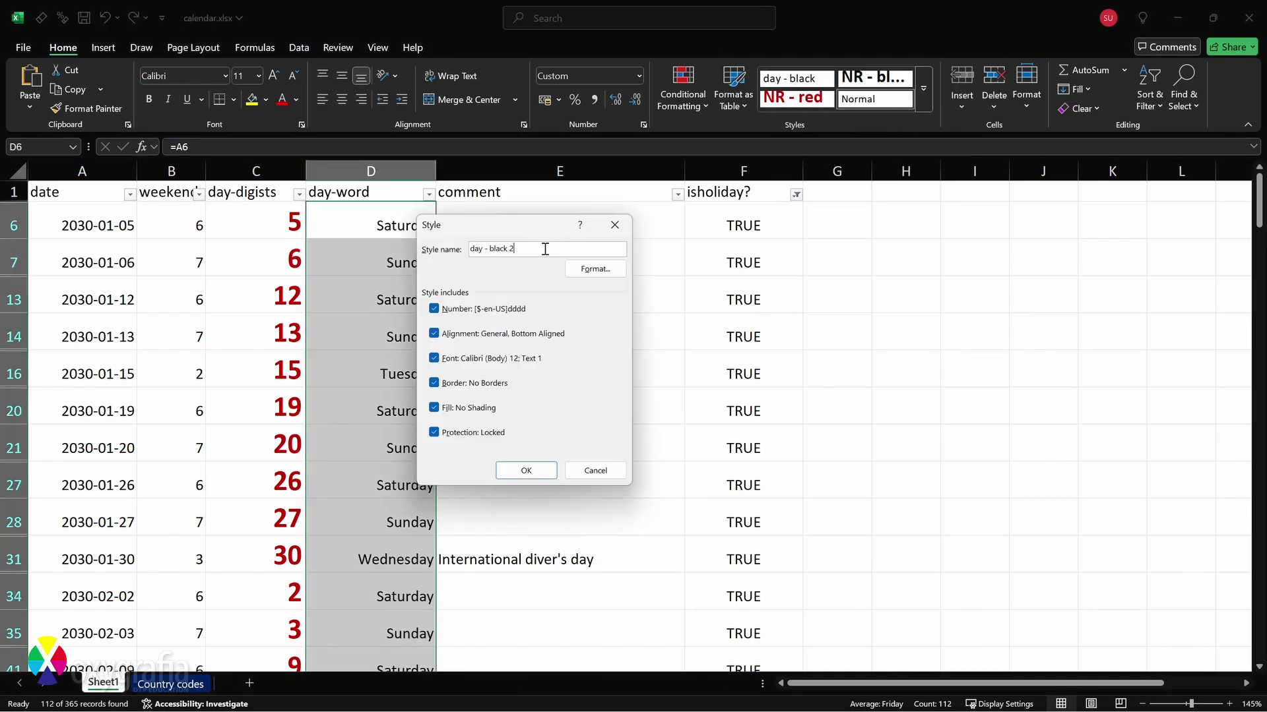
pyautogui.click(596, 270)
pyautogui.click(453, 197)
pyautogui.click(599, 328)
pyautogui.click(533, 543)
pyautogui.click(611, 525)
pyautogui.click(541, 469)
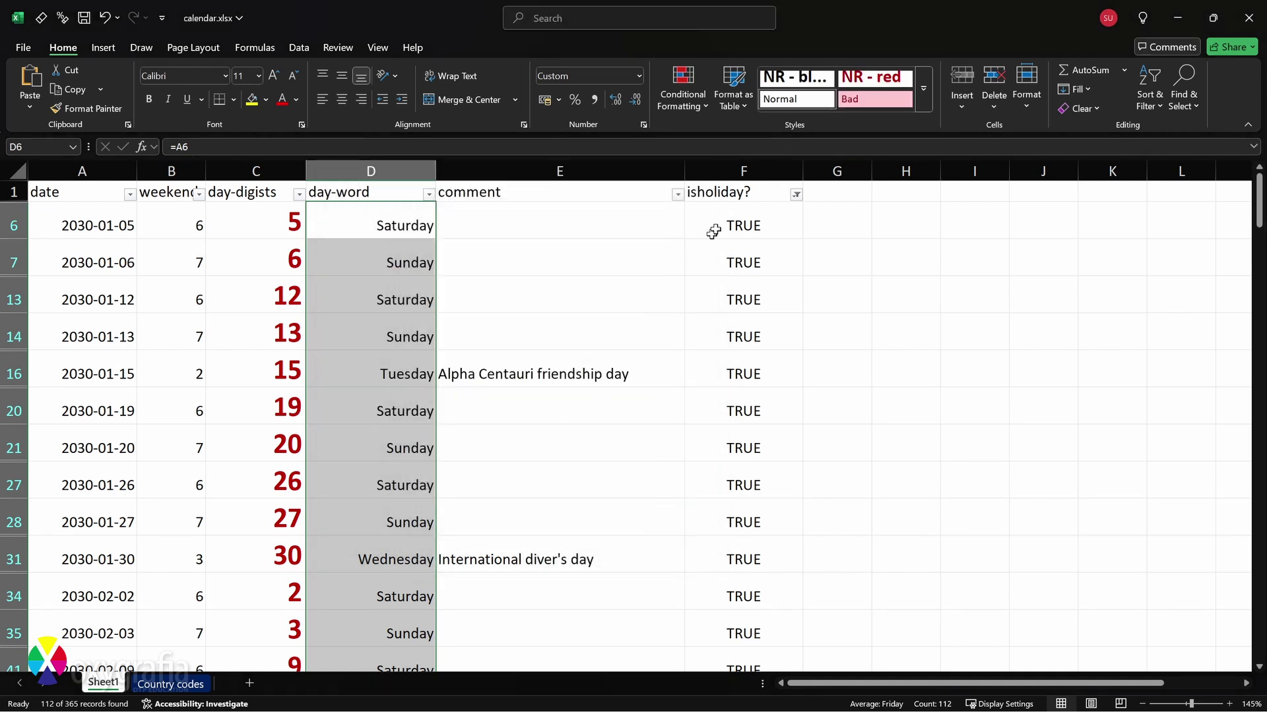
# - Apply the day - red style to the selected holiday day-word cells and clear the isholiday? filter
pyautogui.click(923, 89)
pyautogui.click(1005, 100)
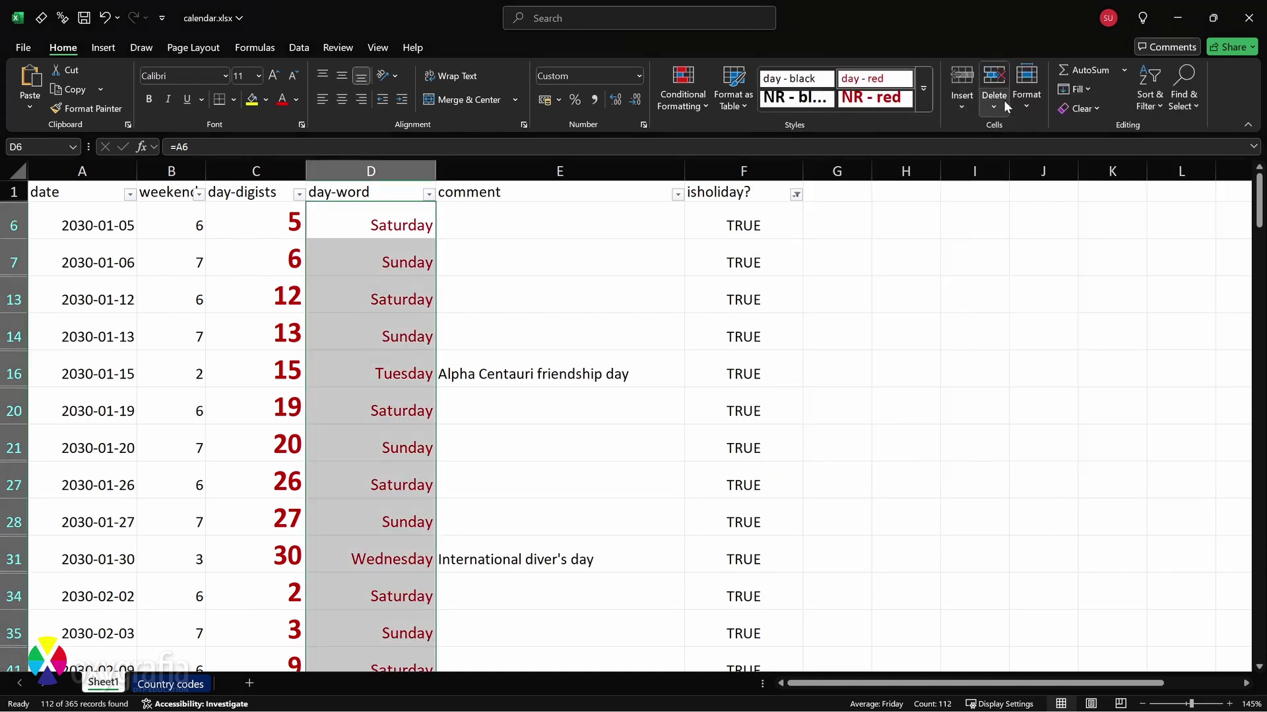
pyautogui.click(796, 194)
pyautogui.click(729, 304)
# - Check which cell styles the workday and weekend day-word cells D3 to D9 use
pyautogui.click(386, 267)
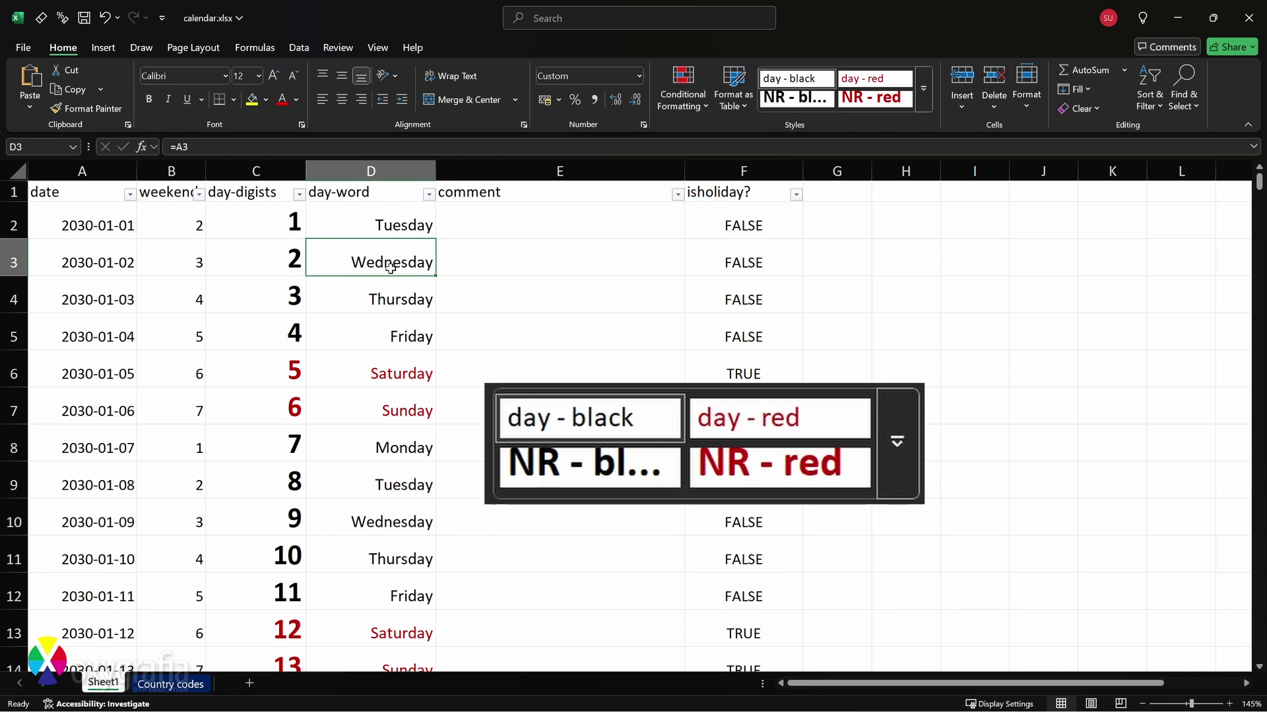
pyautogui.click(387, 308)
pyautogui.click(386, 336)
pyautogui.click(393, 373)
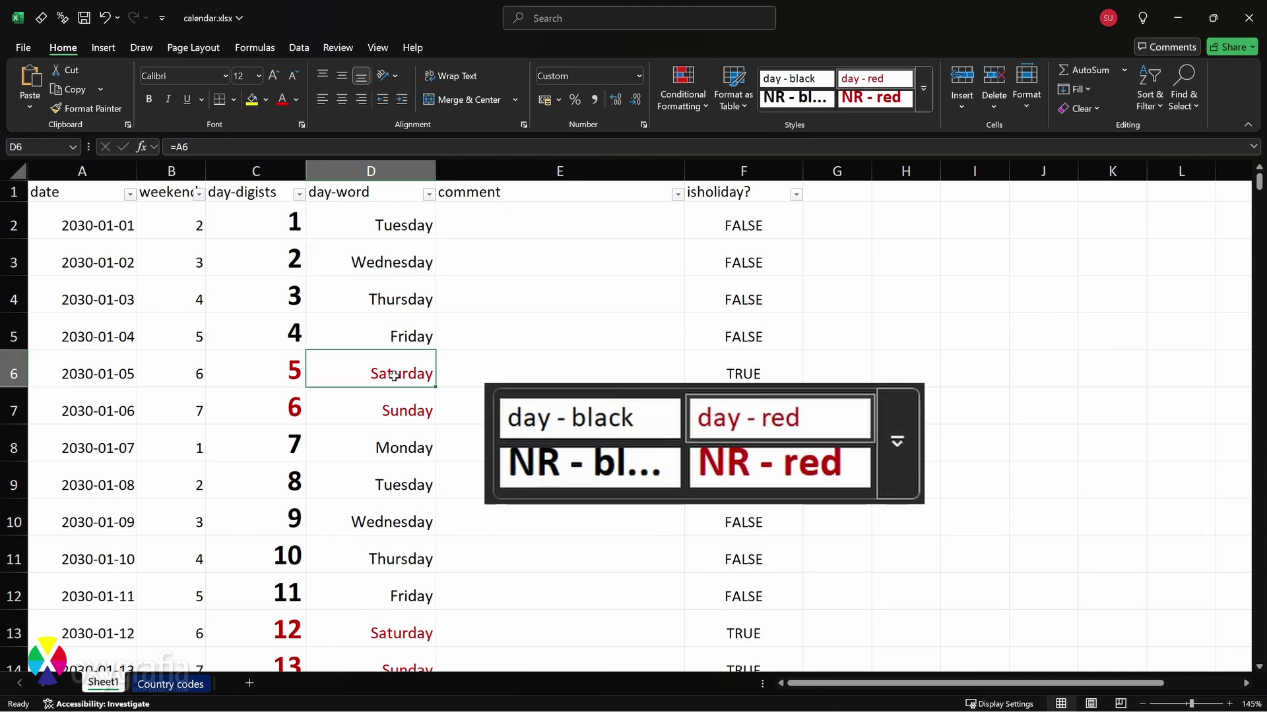
pyautogui.click(389, 410)
pyautogui.click(390, 450)
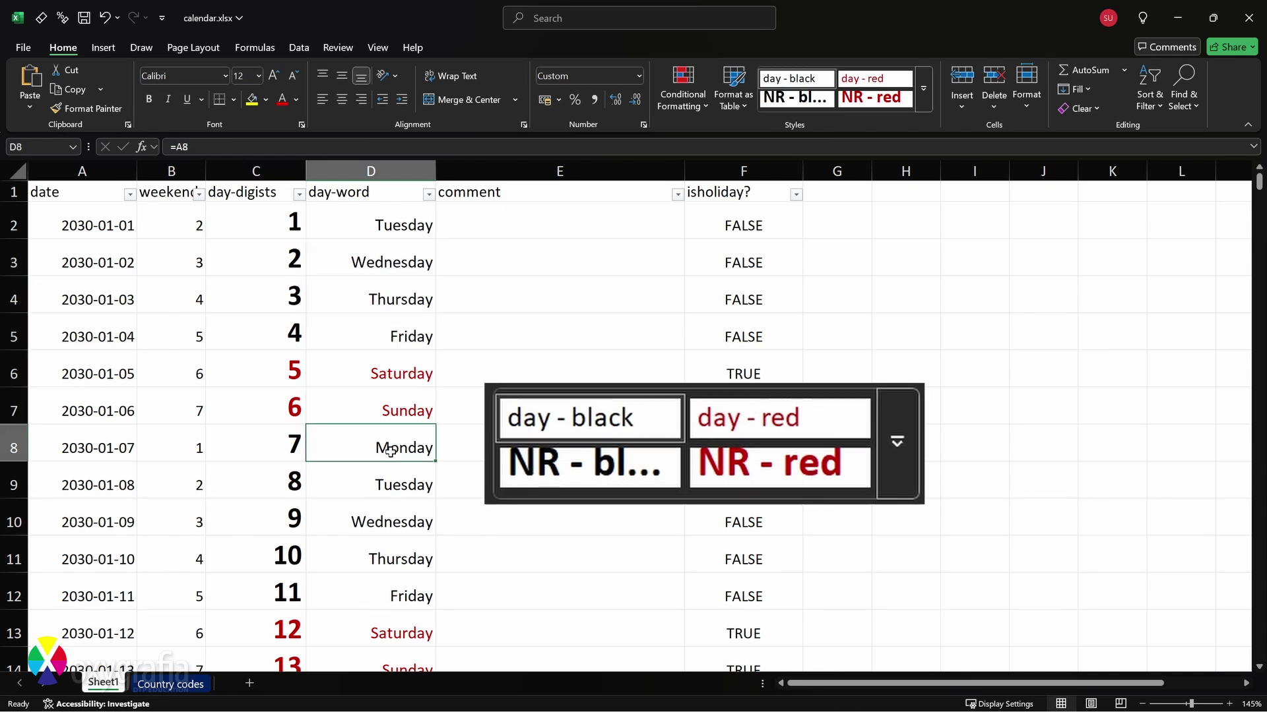
pyautogui.click(393, 487)
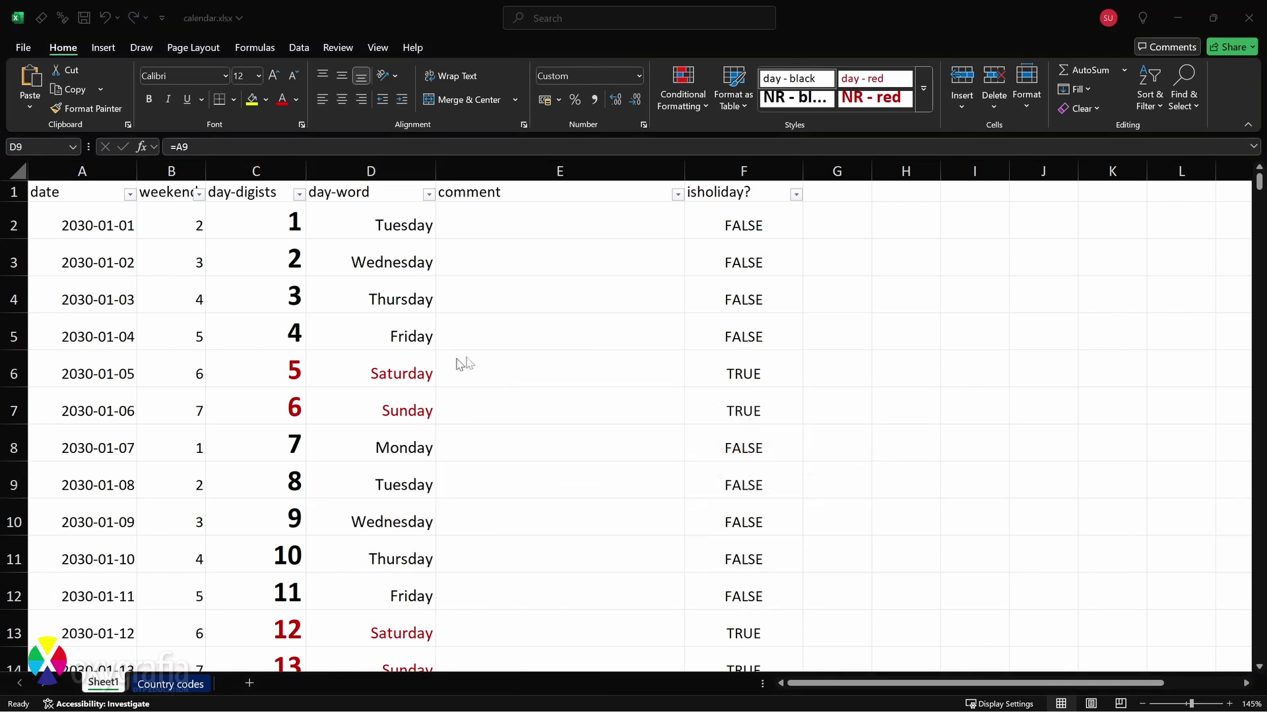
# - Filter the comment column to non-blank rows and select all visible comment cells from E16 down
pyautogui.click(677, 196)
pyautogui.scroll(-3, 643, 439)
pyautogui.click(552, 541)
pyautogui.click(622, 585)
pyautogui.click(581, 229)
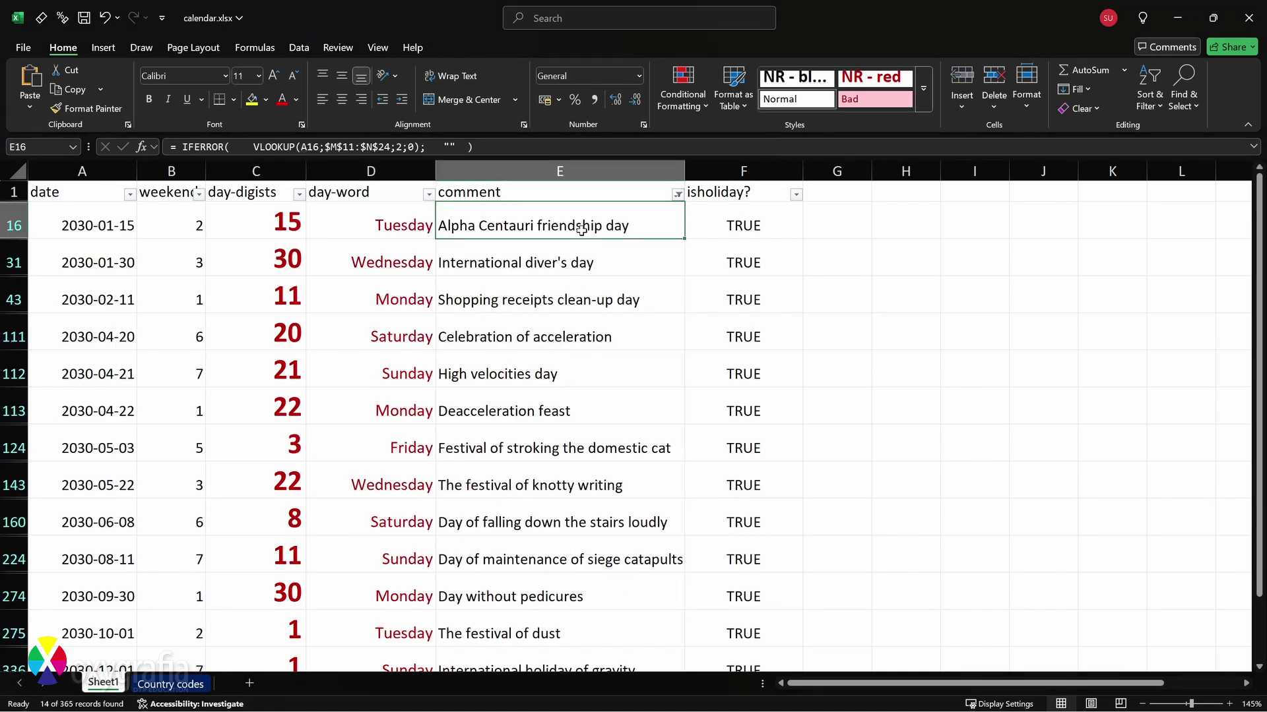
pyautogui.hotkey('ctrl', 'shift', 'Down')
pyautogui.hotkey('ctrl', 'q')
pyautogui.scroll(3, 581, 231)
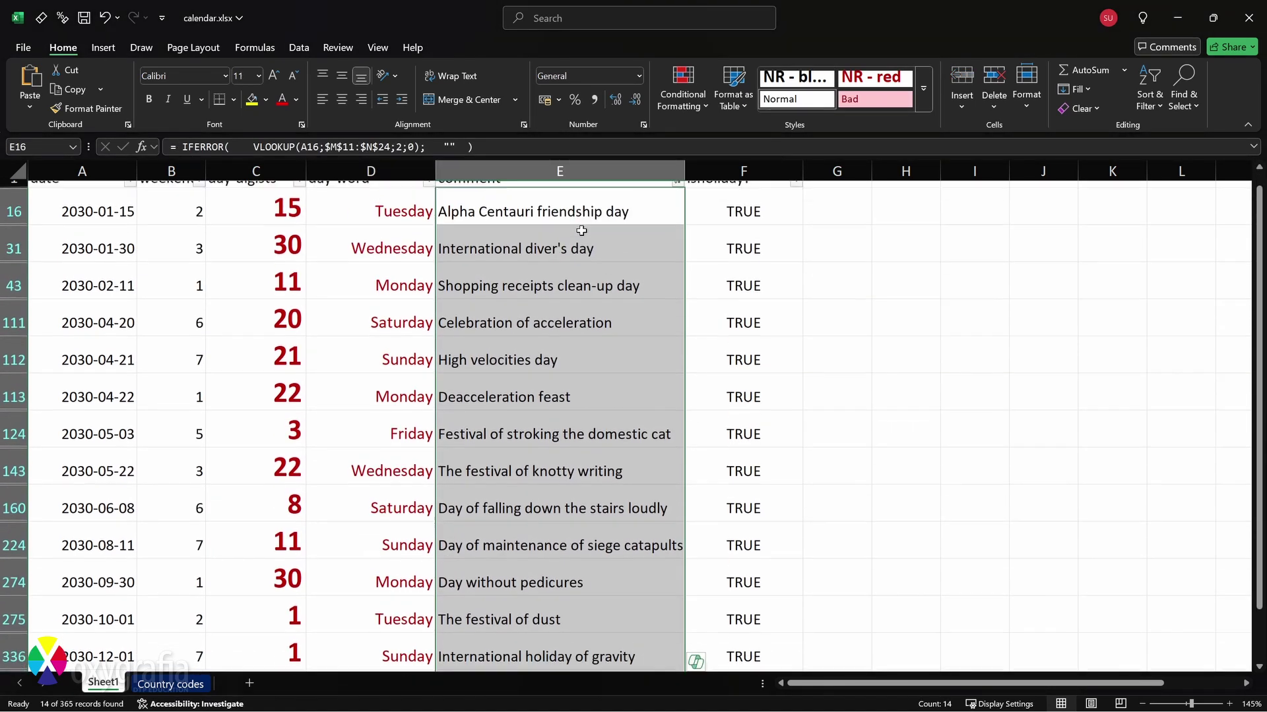
# - Duplicate the Normal style as "comments" and apply it to the selected comment cells
pyautogui.rightClick(774, 105)
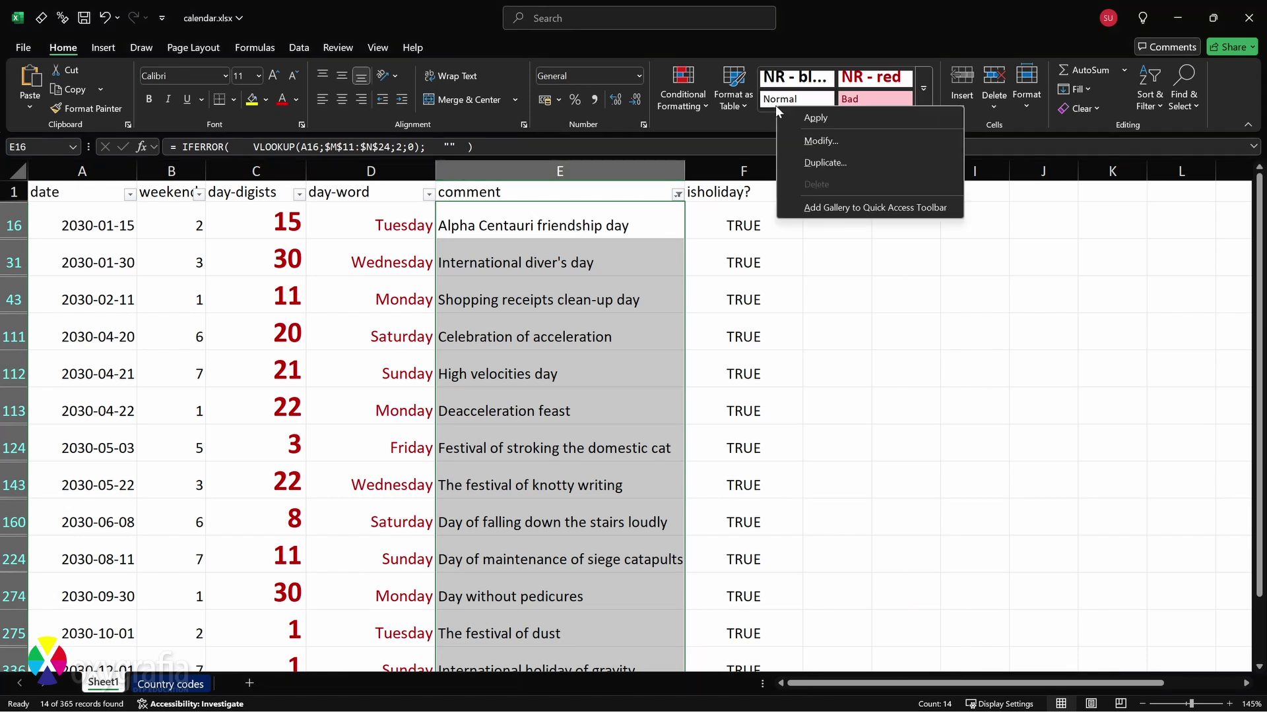
pyautogui.click(814, 161)
pyautogui.write('comments')
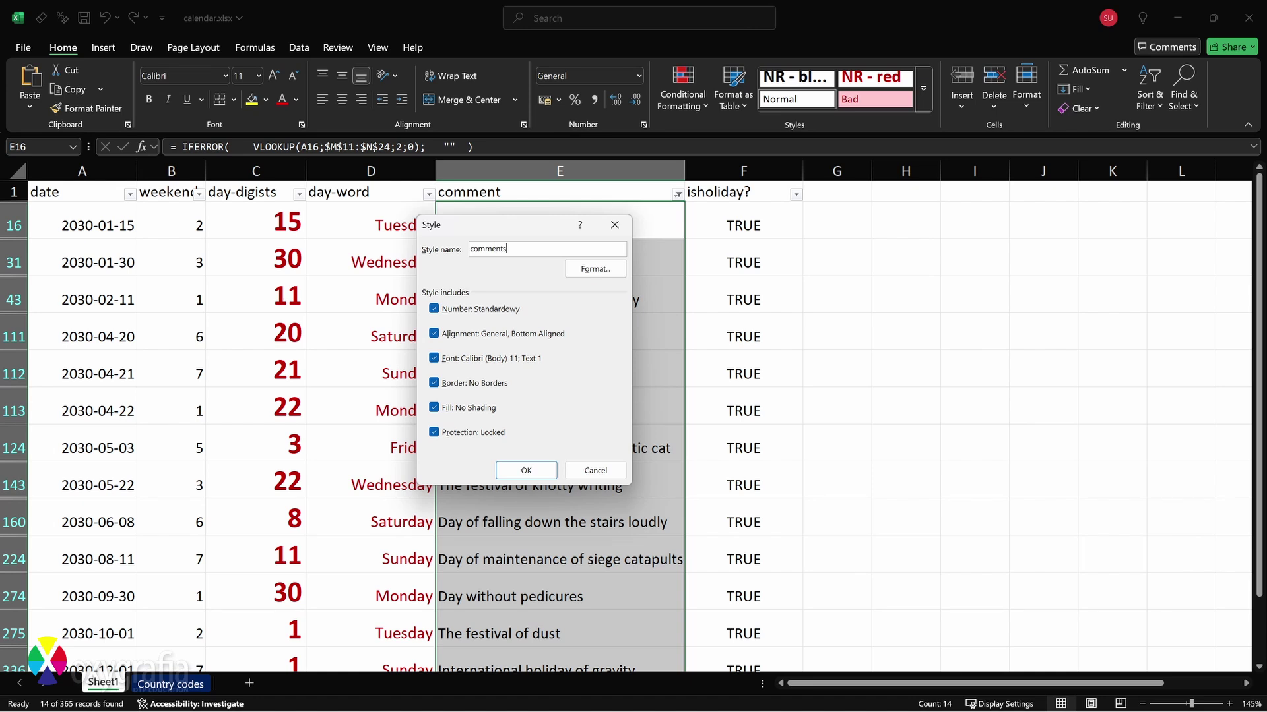
pyautogui.press('Return')
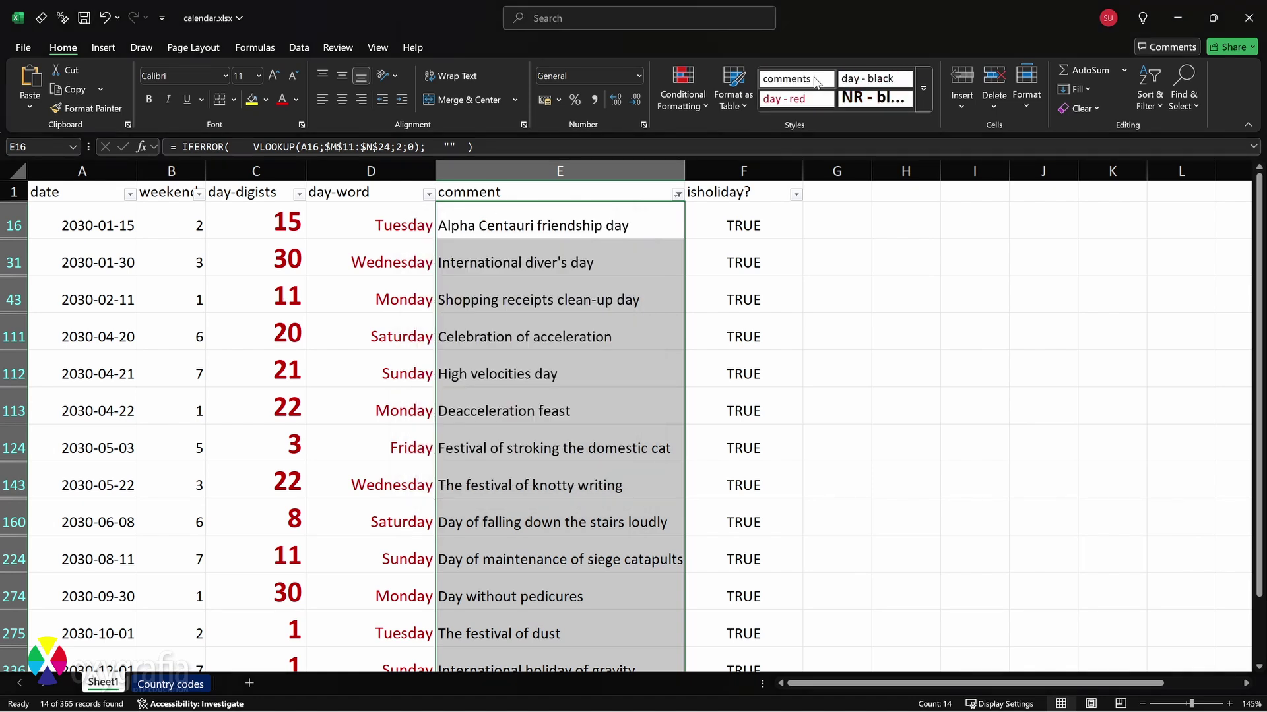
# - Modify the comments style so its font is italic, then deselect the comment cells
pyautogui.rightClick(816, 81)
pyautogui.click(844, 111)
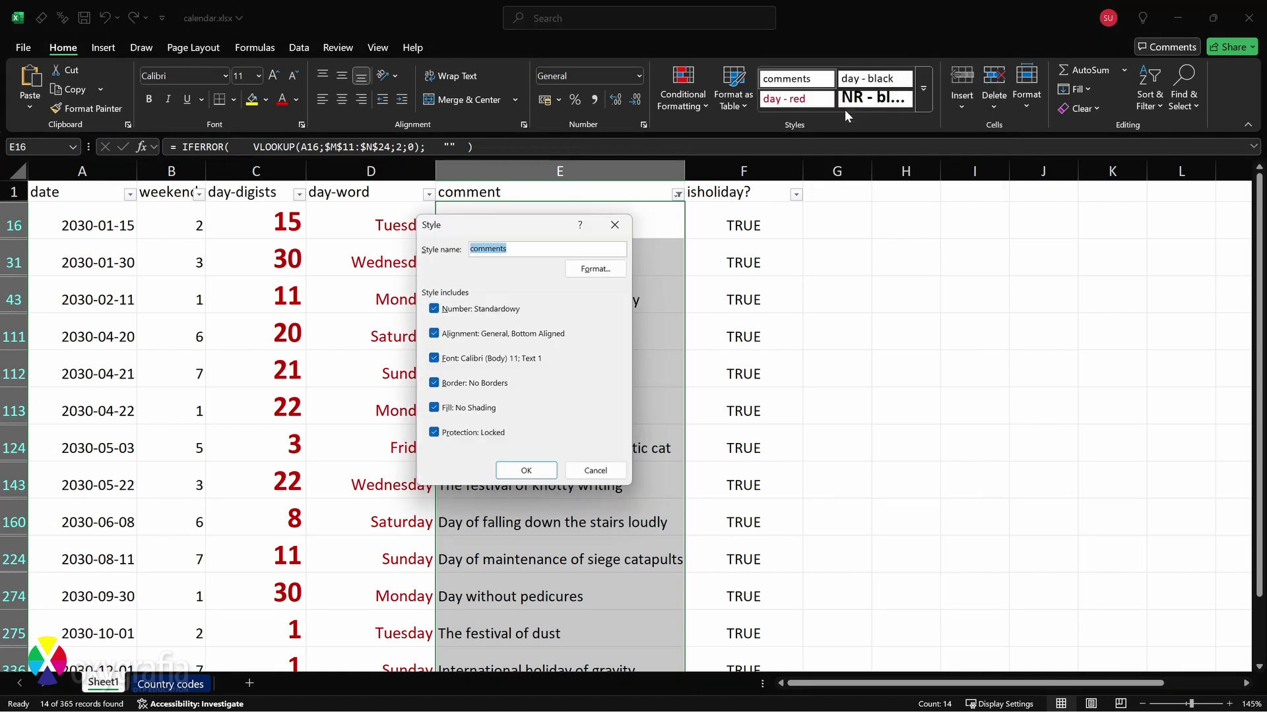
pyautogui.click(585, 275)
pyautogui.click(529, 256)
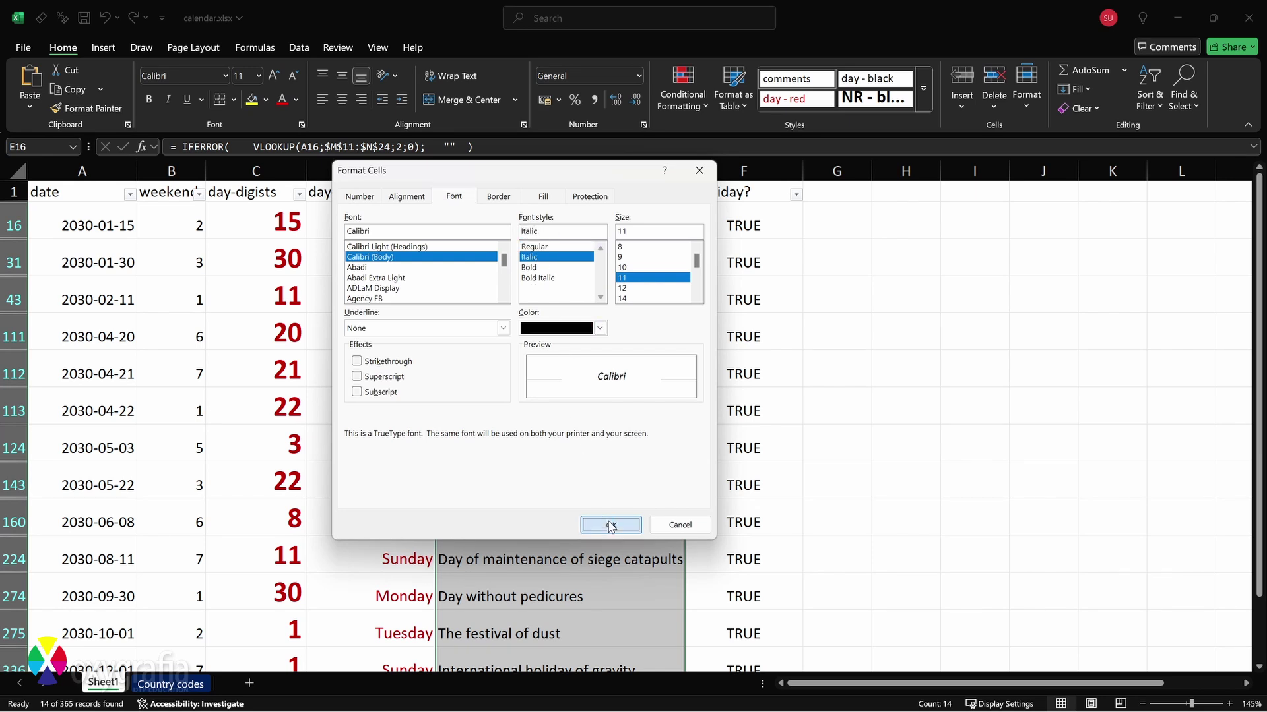
pyautogui.click(610, 524)
pyautogui.click(525, 471)
pyautogui.click(884, 337)
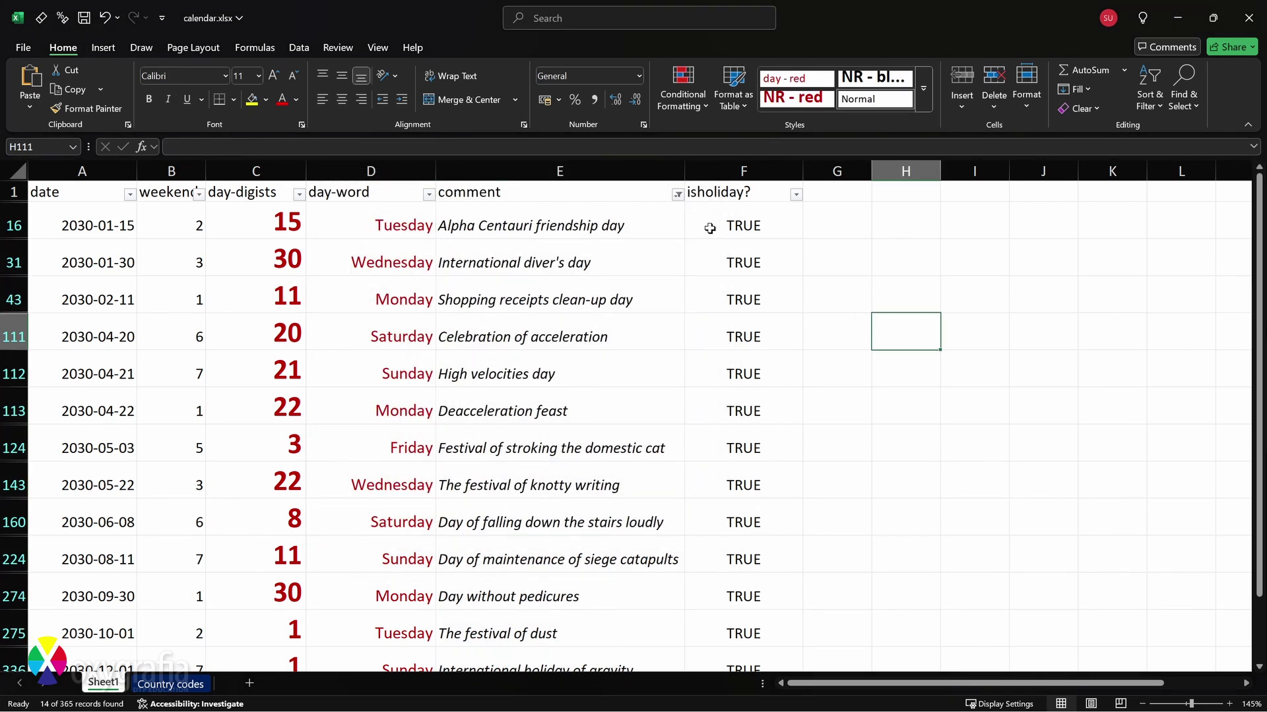
# - Clear the comment filter, copy the day-digits, day-word and comment columns from row 2 to the last row, and switch to Word
pyautogui.click(677, 194)
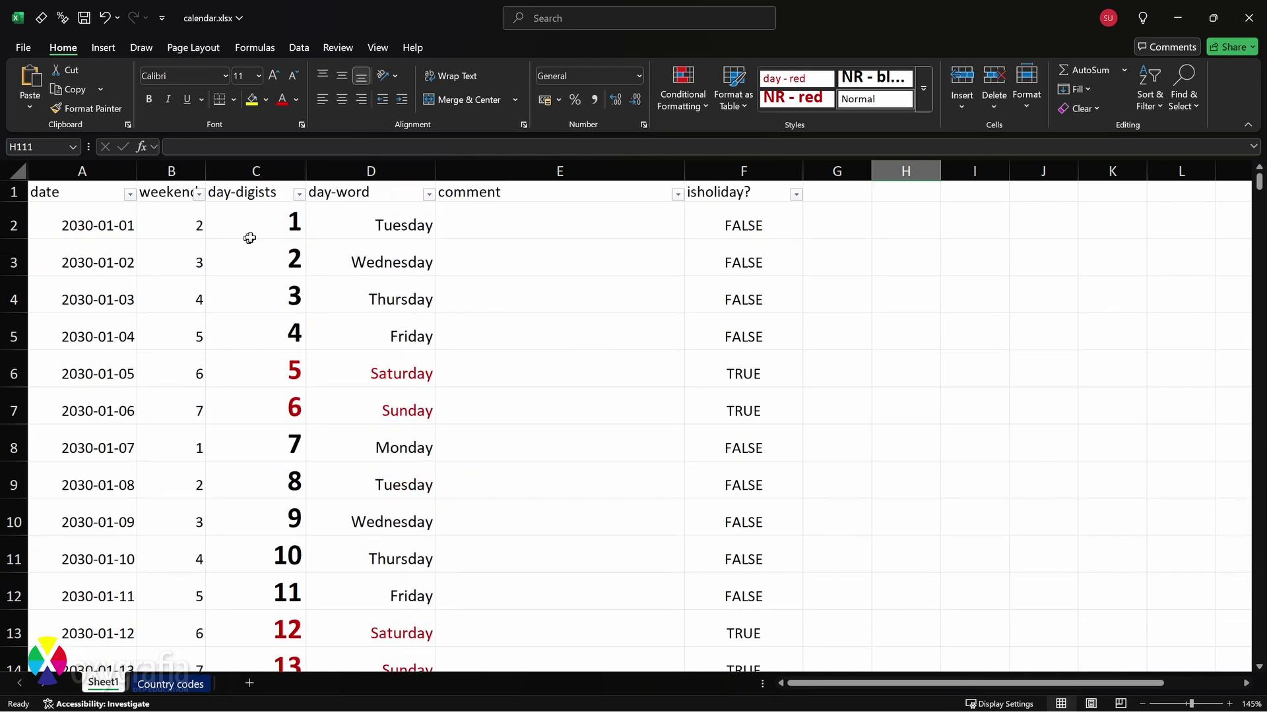
pyautogui.moveTo(255, 222); pyautogui.dragTo(502, 221)
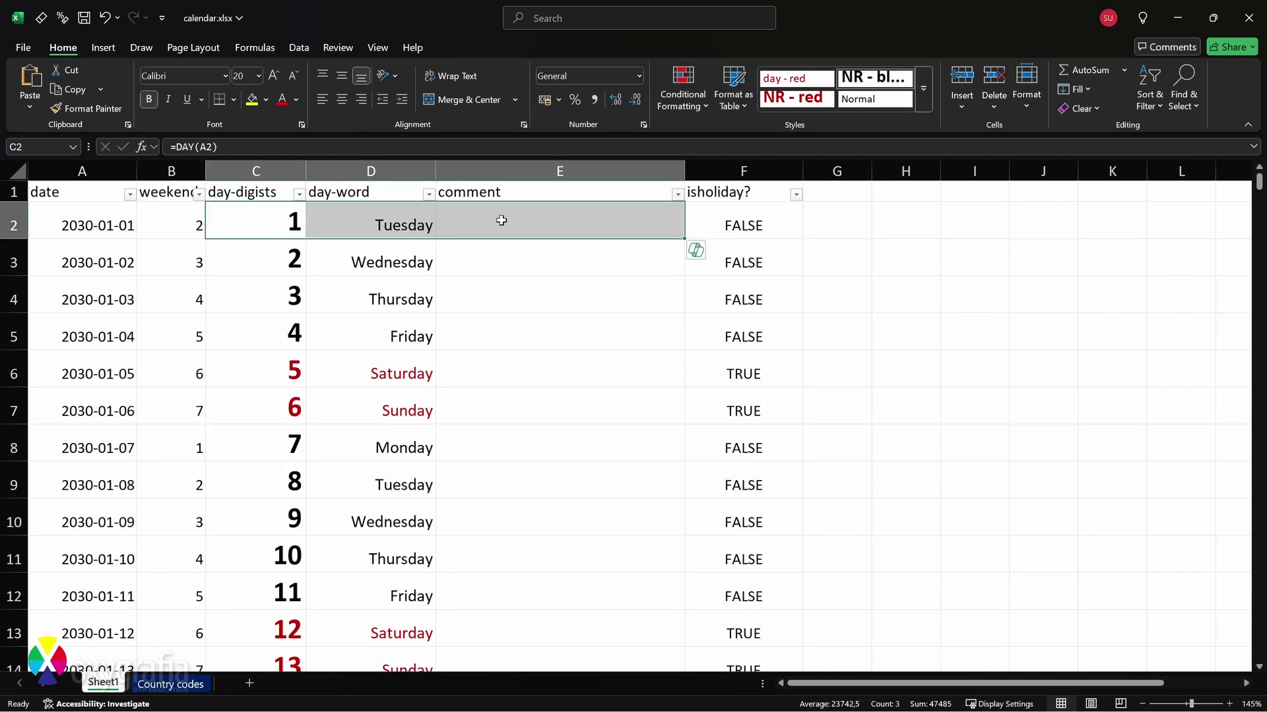
pyautogui.hotkey('ctrl', 'shift', 'Down')
pyautogui.hotkey('ctrl', 'BackSpace')
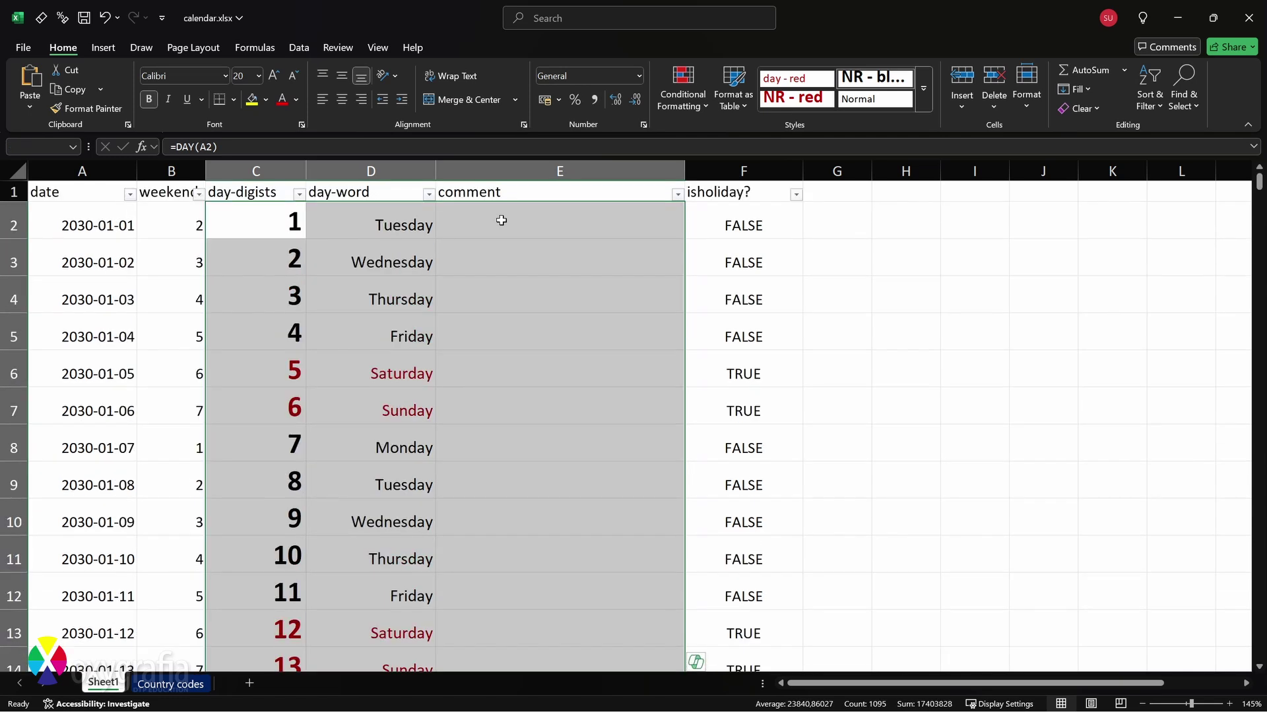
pyautogui.hotkey('ctrl', 'c')
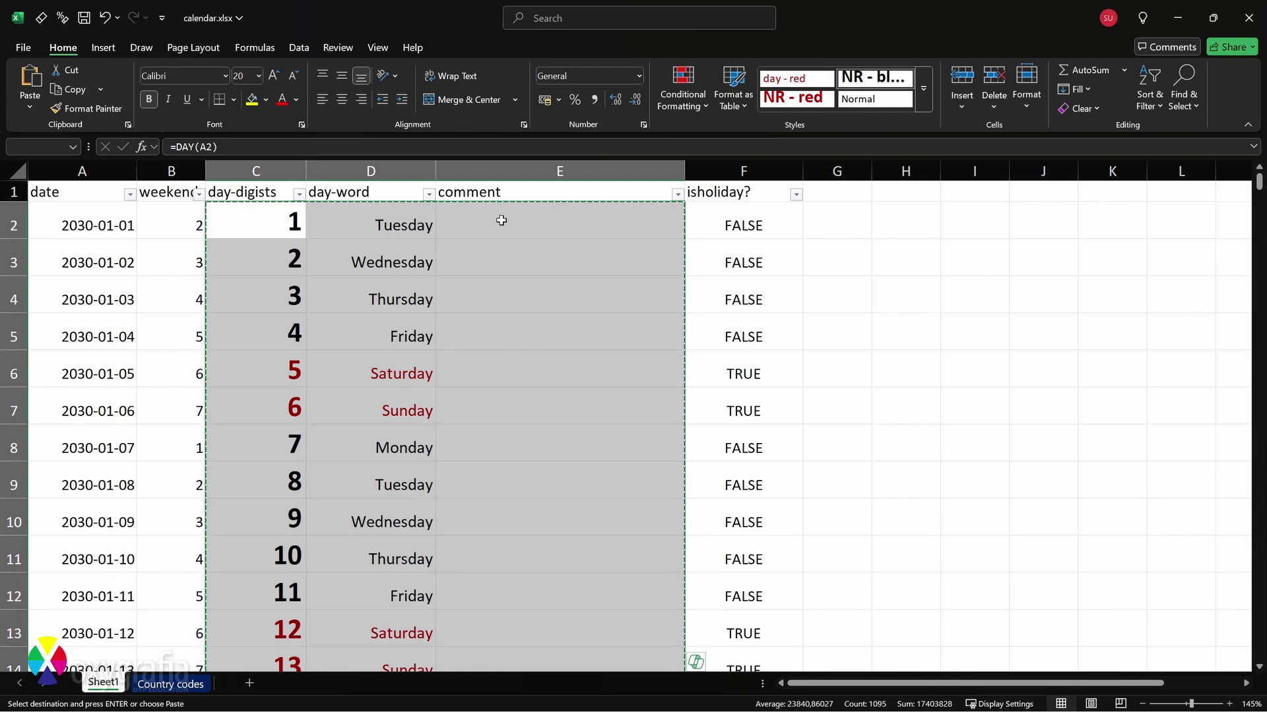
pyautogui.hotkey('alt', 'Tab')
# - Try to paste the copied calendar cells into the empty document directly and through Paste Special in HTML Format
pyautogui.hotkey('ctrl', 'v')
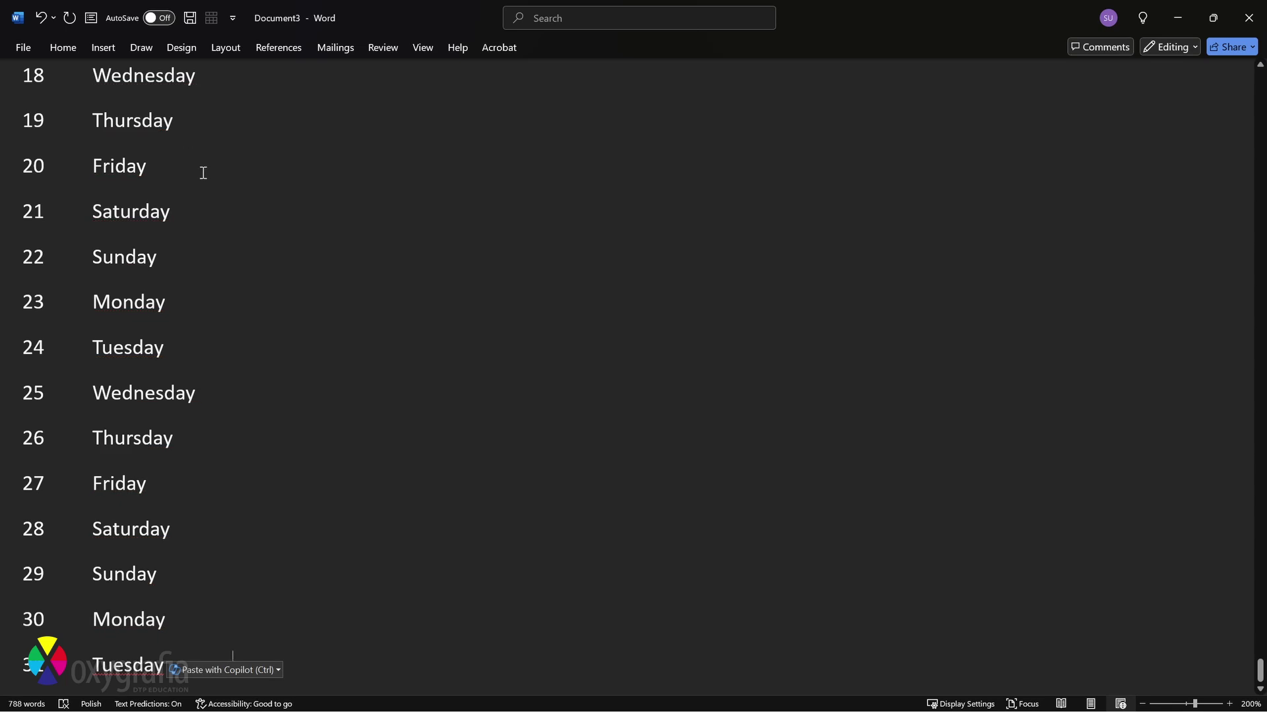
pyautogui.hotkey('ctrl', 'z')
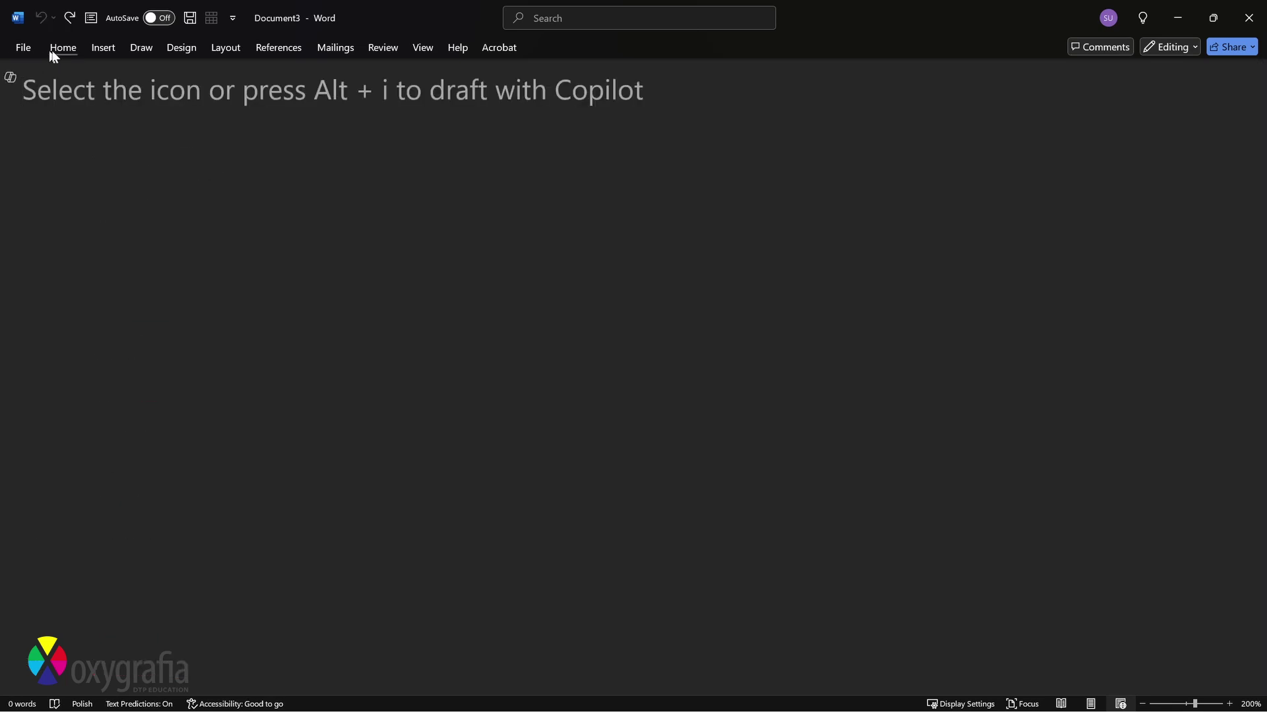
pyautogui.click(54, 56)
pyautogui.click(30, 103)
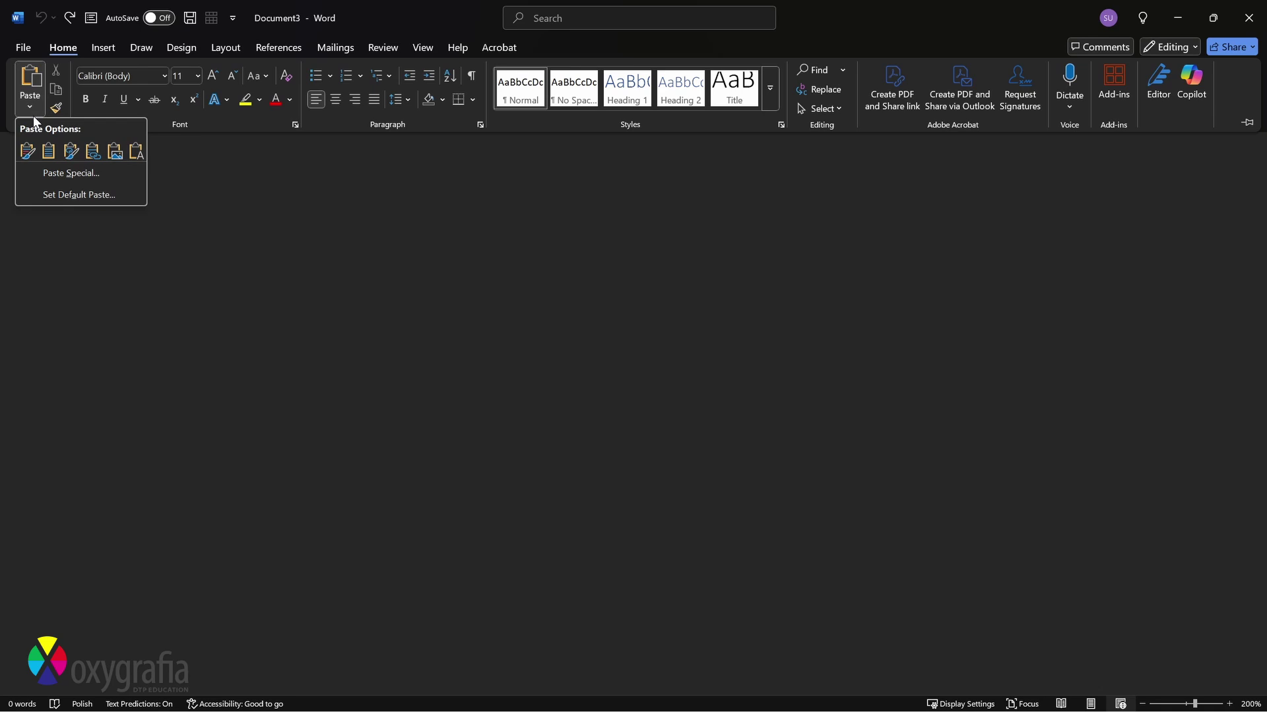
pyautogui.click(60, 174)
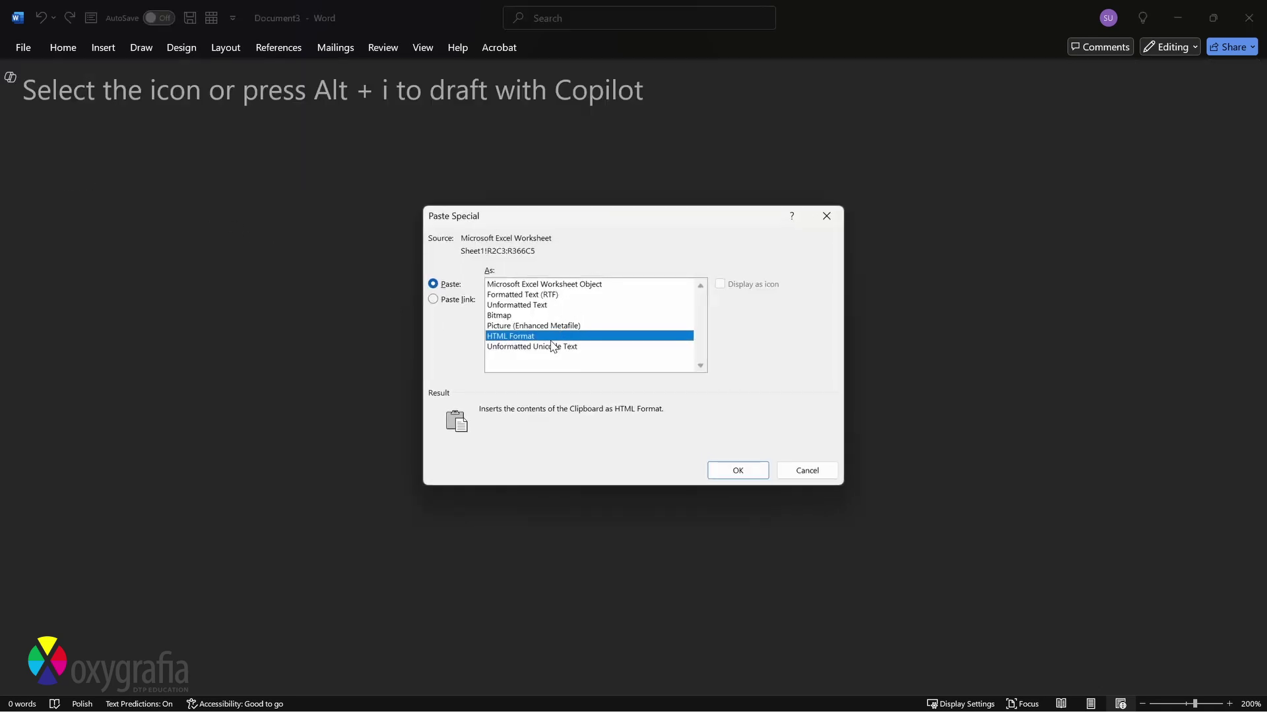
pyautogui.press('Return')
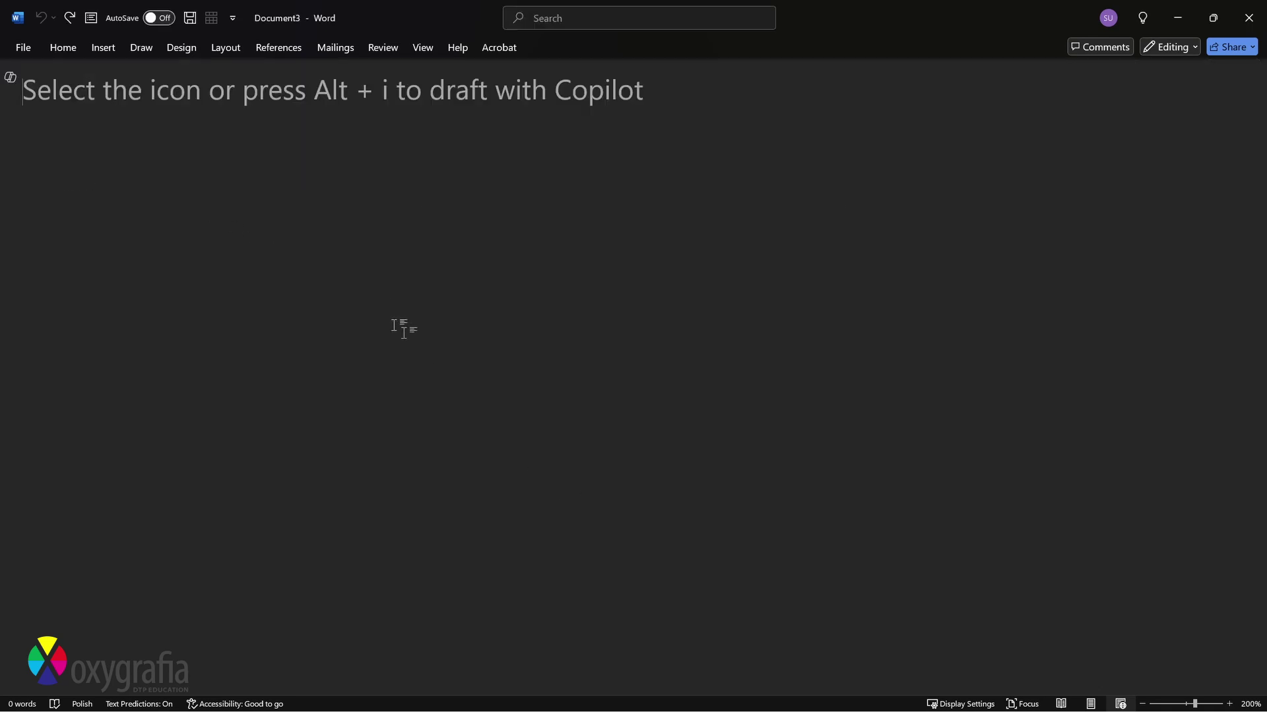
# - Set the default for pasting from other programs to Keep Source Formatting in the advanced Word options
pyautogui.click(23, 49)
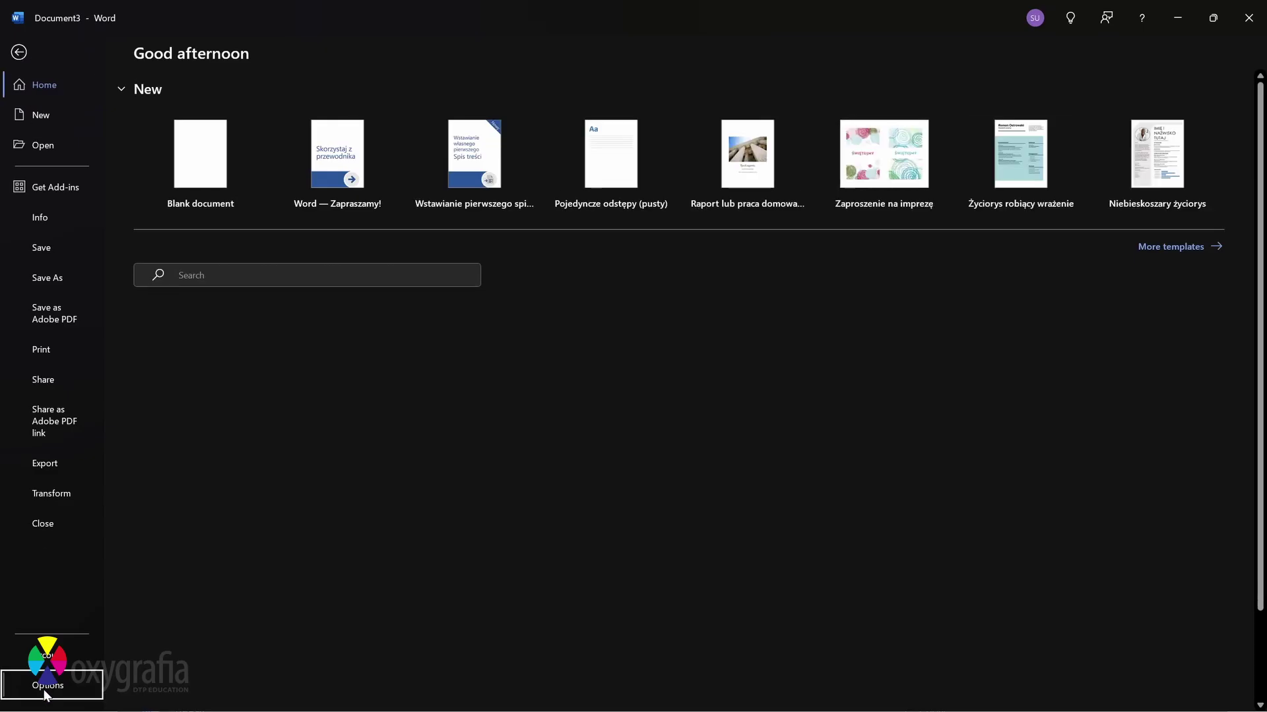
pyautogui.click(46, 686)
pyautogui.click(361, 285)
pyautogui.scroll(-5, 553, 426)
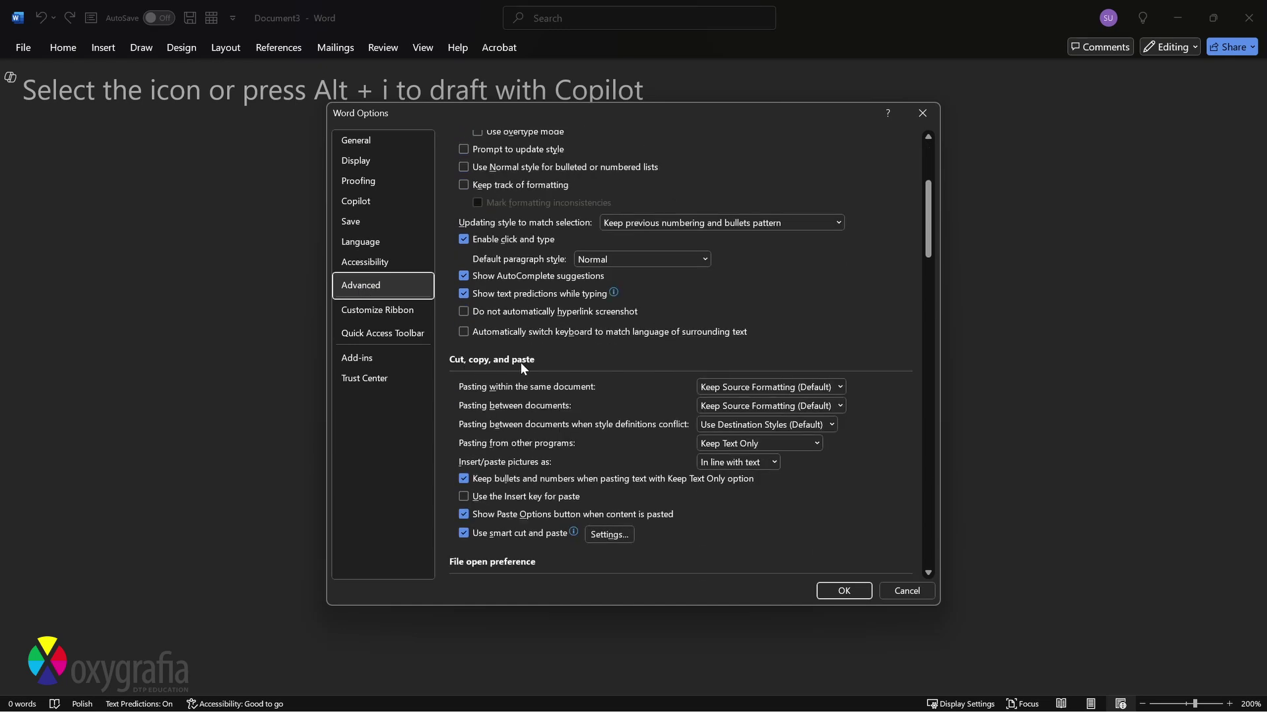
pyautogui.click(754, 449)
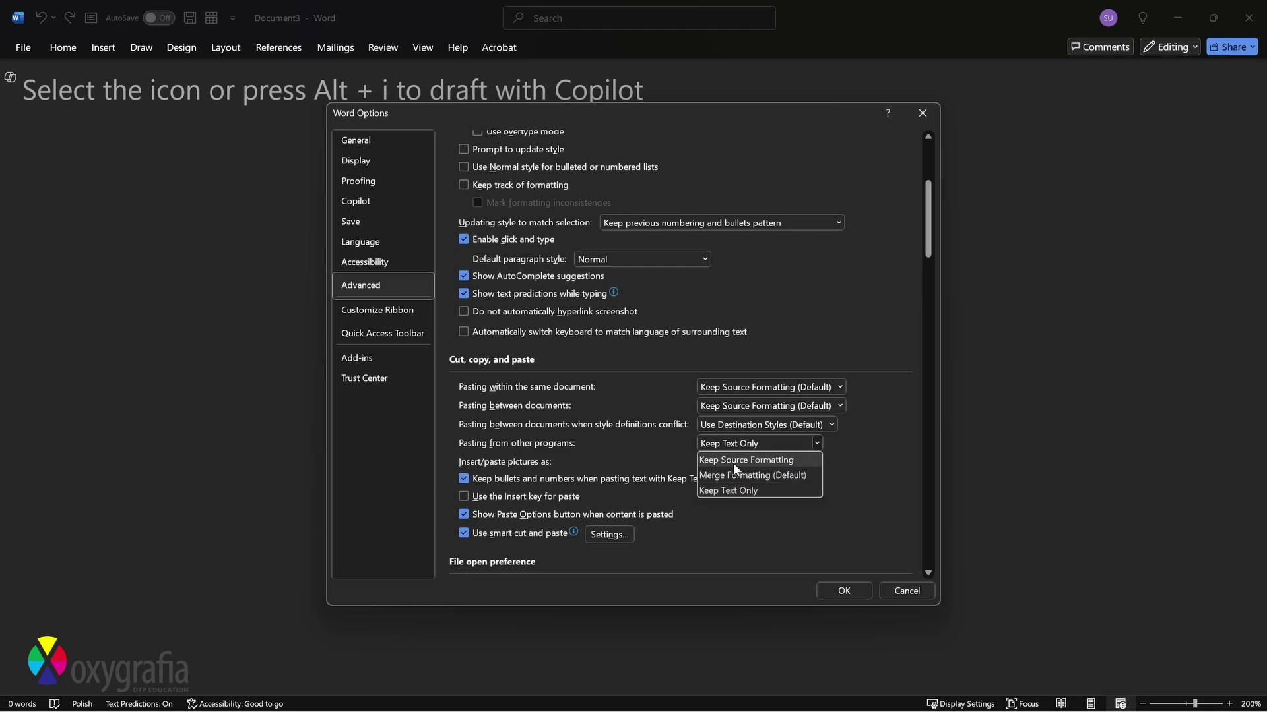
pyautogui.click(735, 462)
pyautogui.click(844, 591)
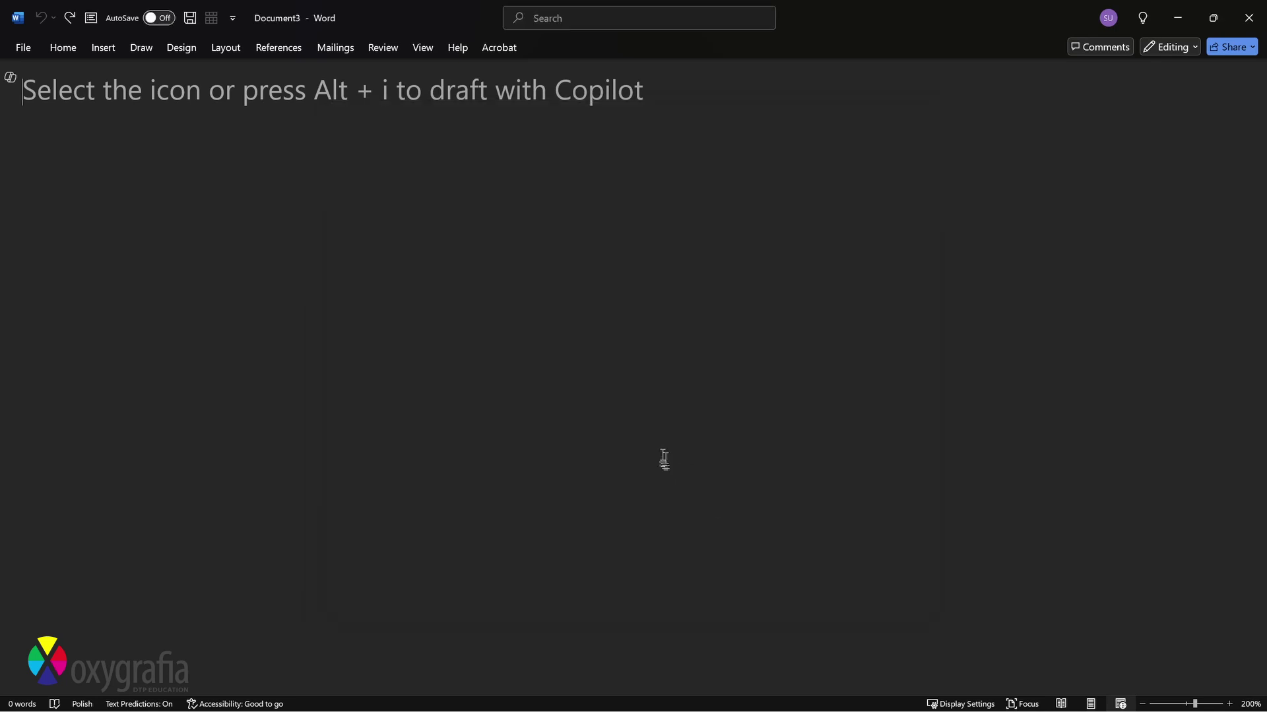
# - Paste the calendar table with its source formatting and show it in Web Layout from the first day
pyautogui.hotkey('ctrl', 'v')
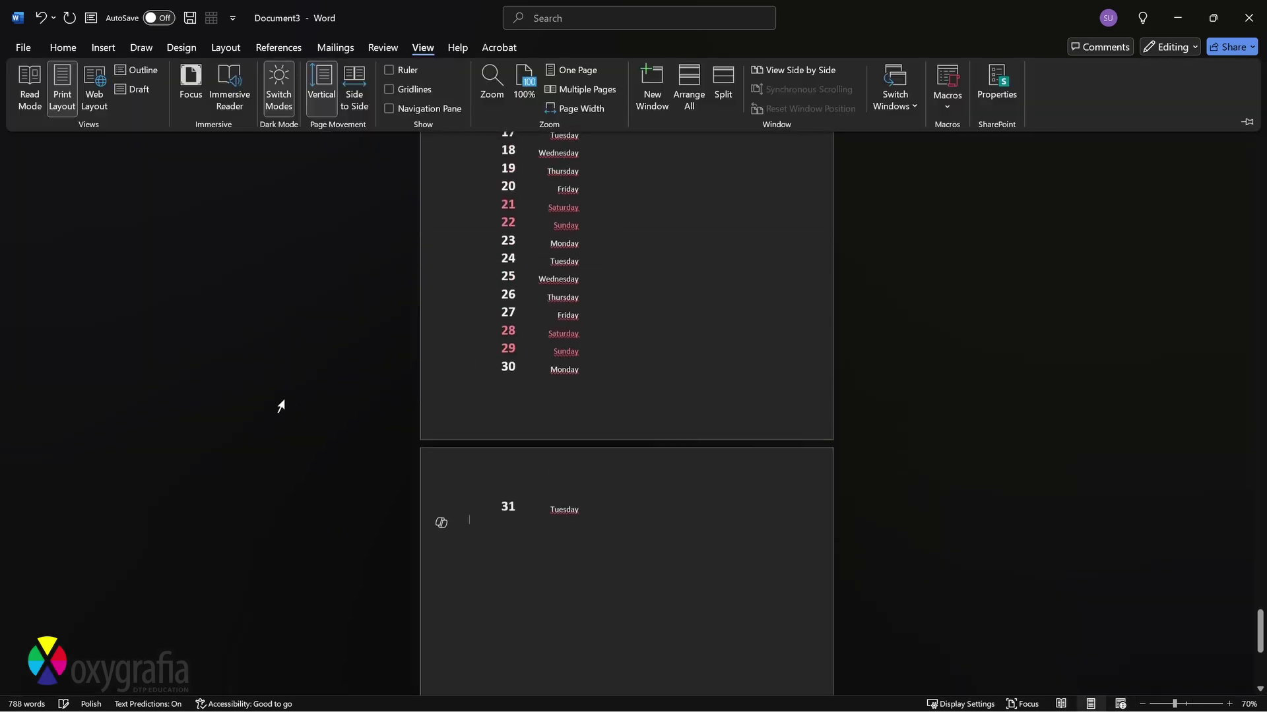
pyautogui.scroll(-10, 281, 406)
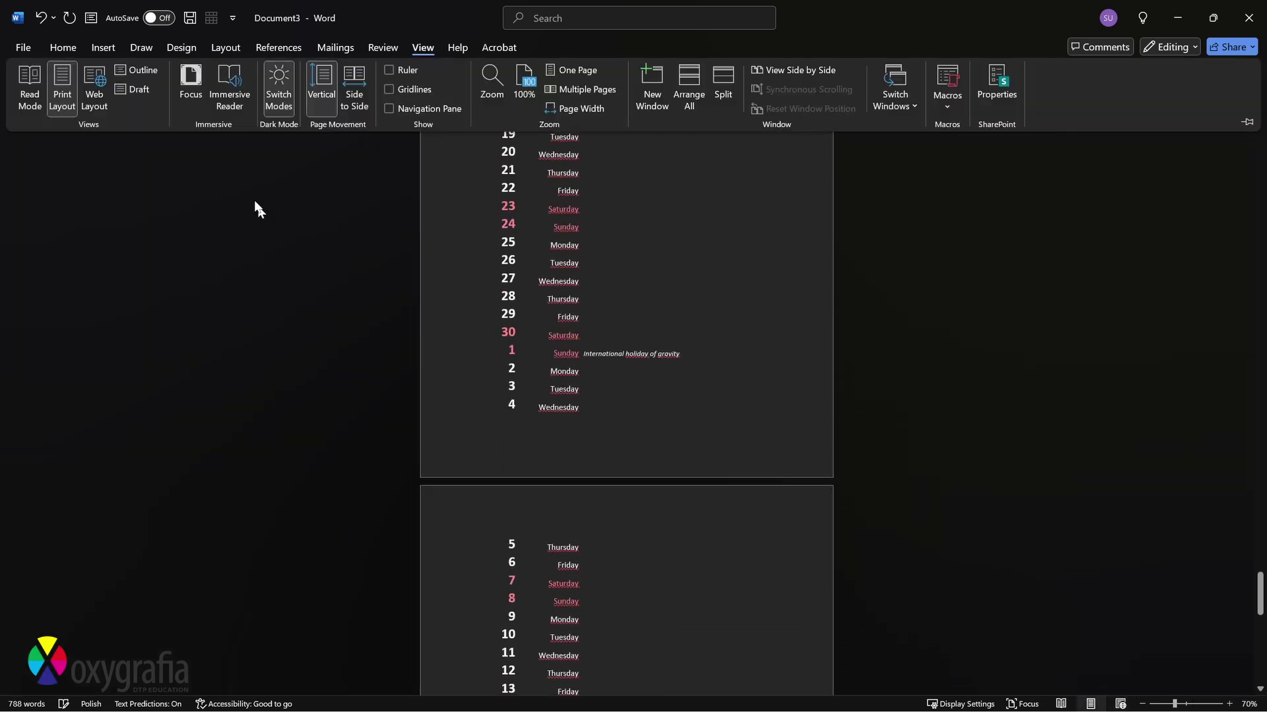
pyautogui.click(100, 91)
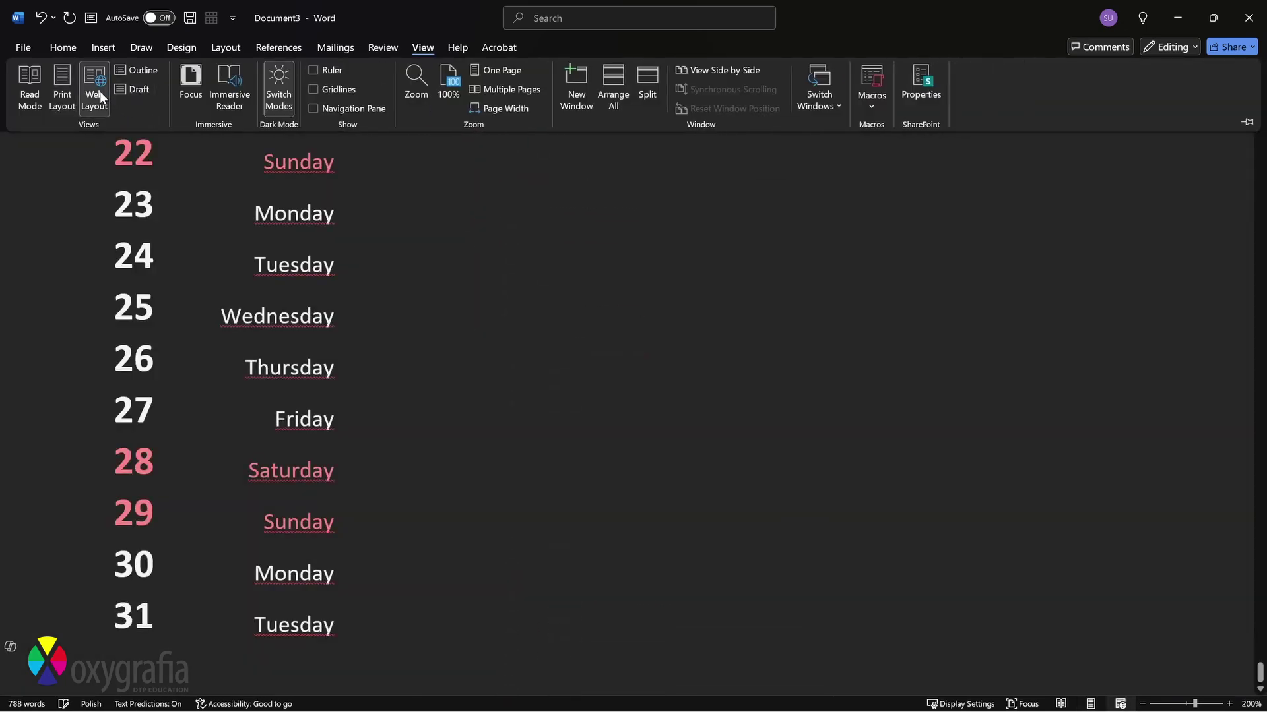
pyautogui.scroll(20, 546, 345)
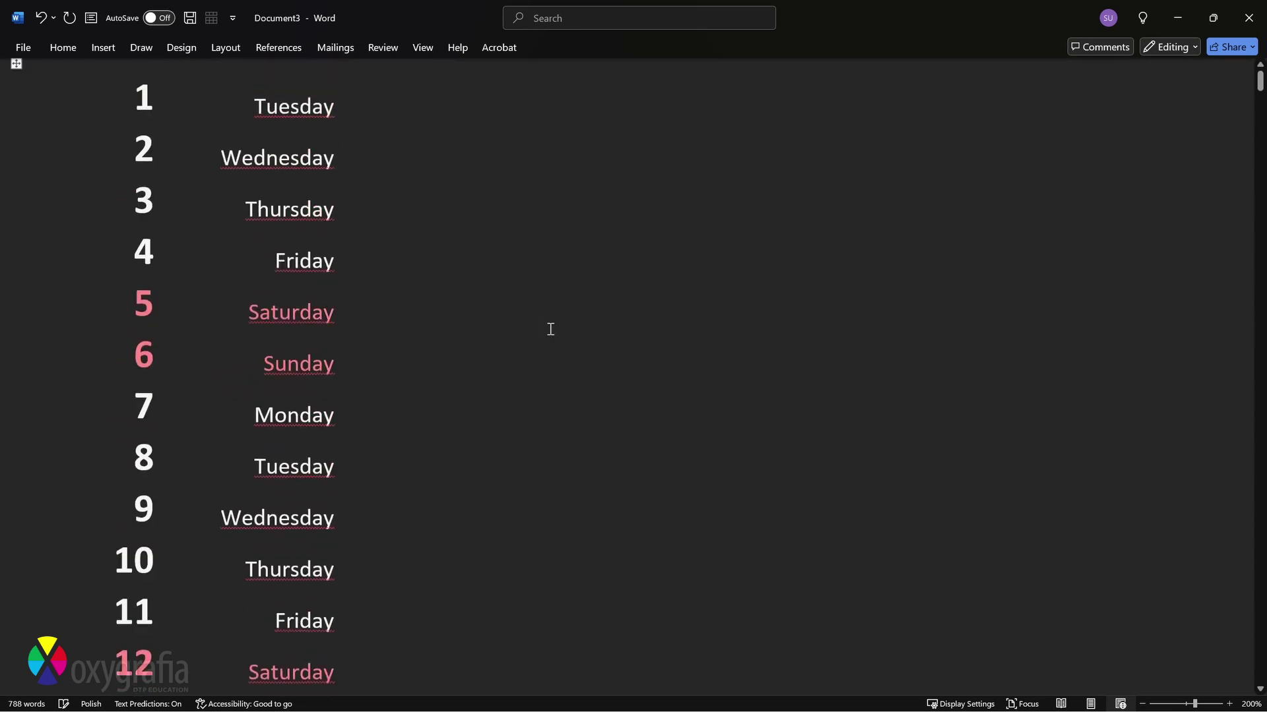
# - Examine the formatting and spelling marks of the pasted weekday names for workdays and weekend days
pyautogui.click(68, 50)
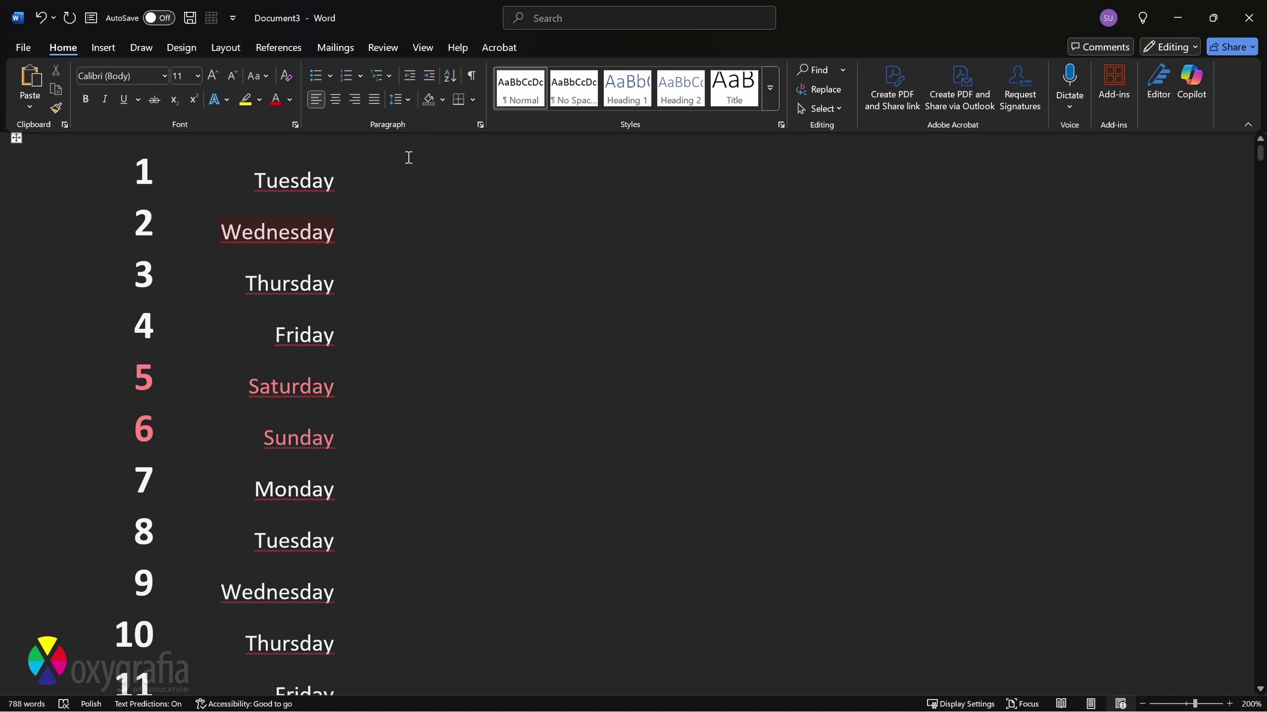
pyautogui.scroll(-2, 306, 348)
pyautogui.click(306, 347)
pyautogui.click(297, 397)
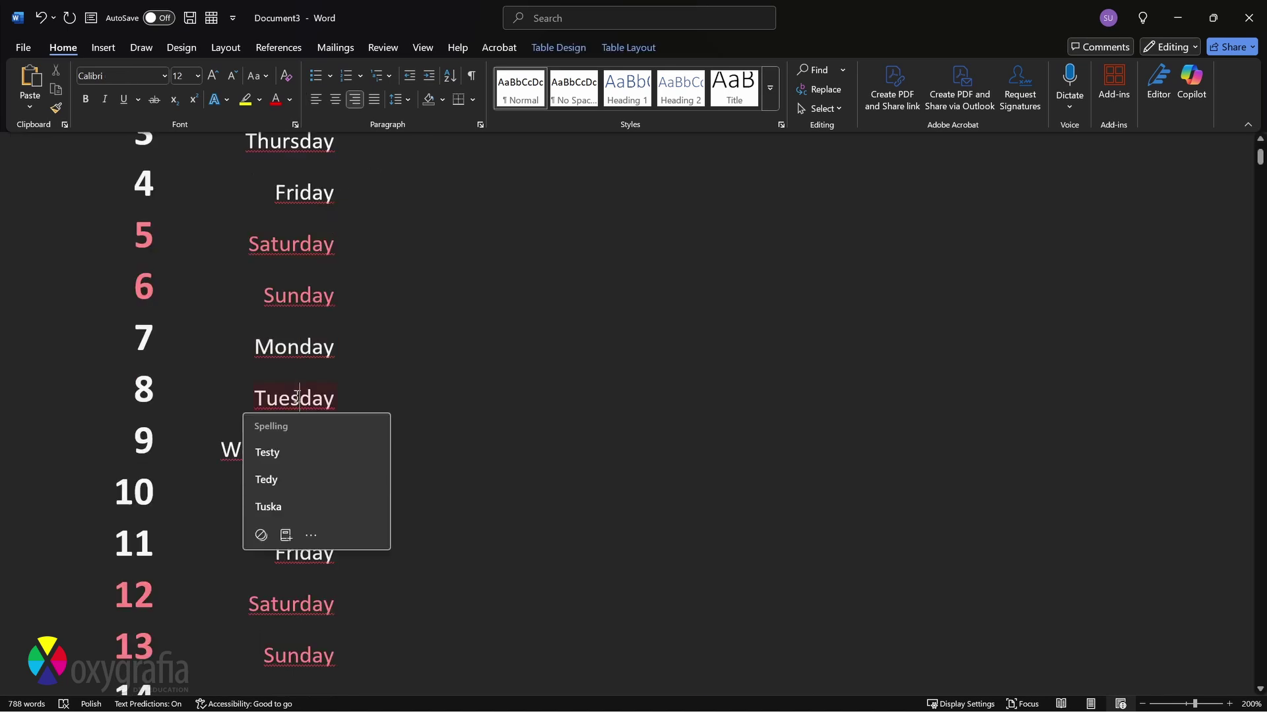
pyautogui.scroll(2, 452, 257)
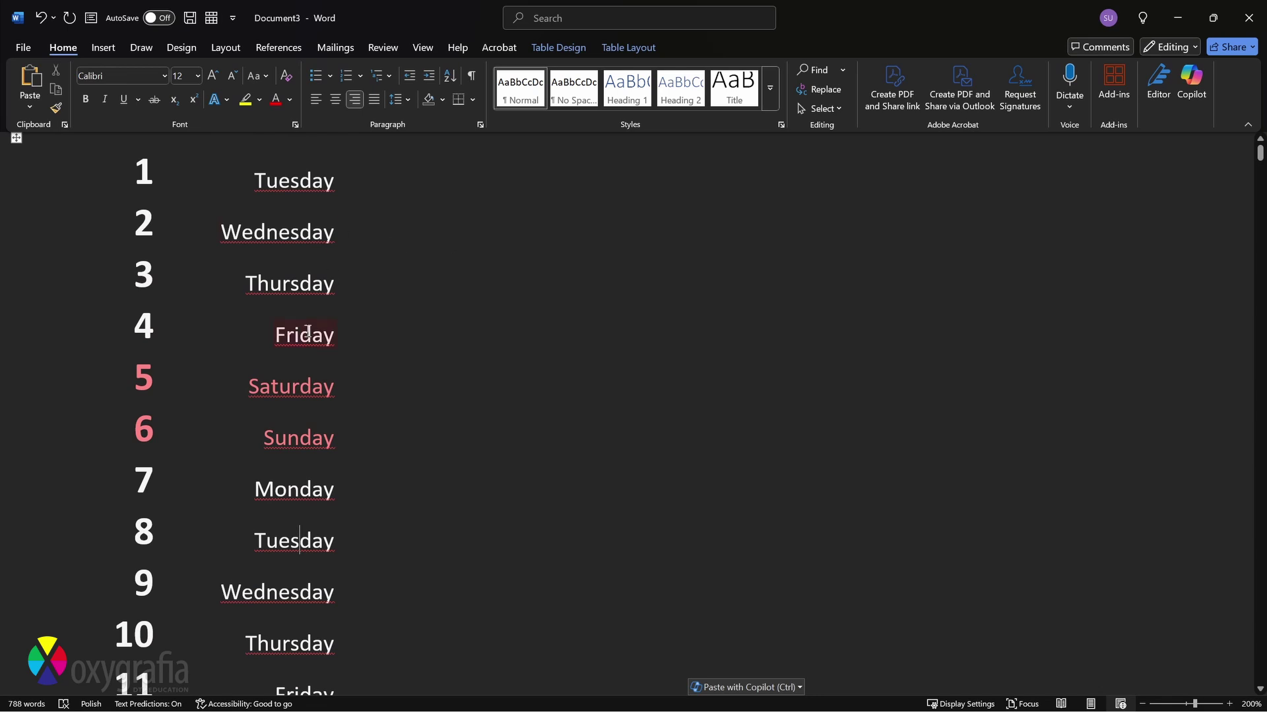
pyautogui.click(291, 385)
pyautogui.click(298, 438)
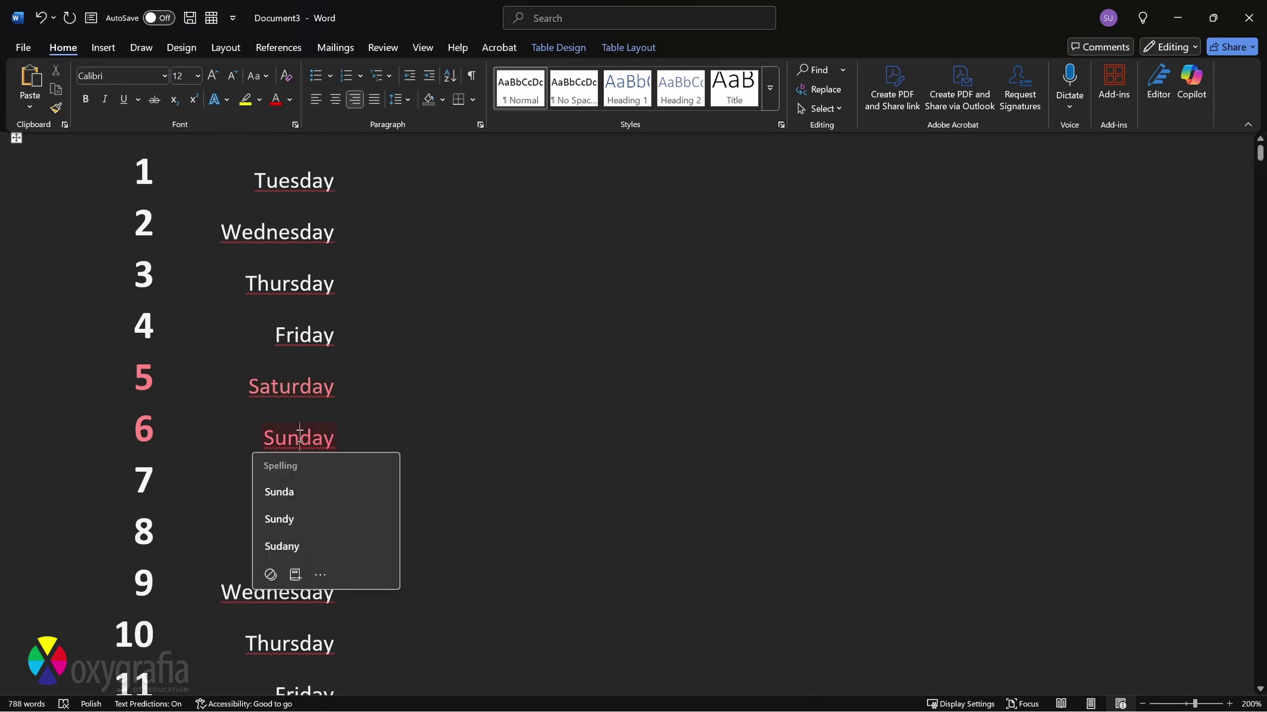
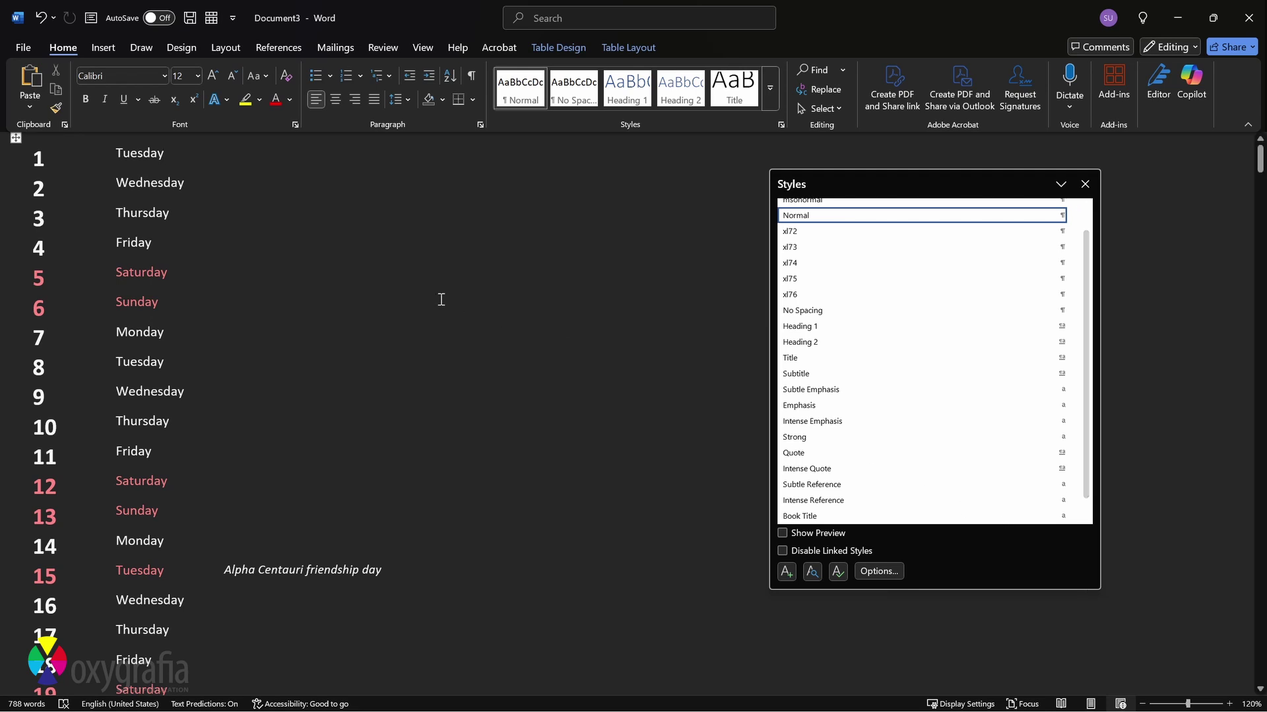
# - Try to select all workday numbers by similar formatting, starting from the first day number and from the number column
pyautogui.click(48, 156)
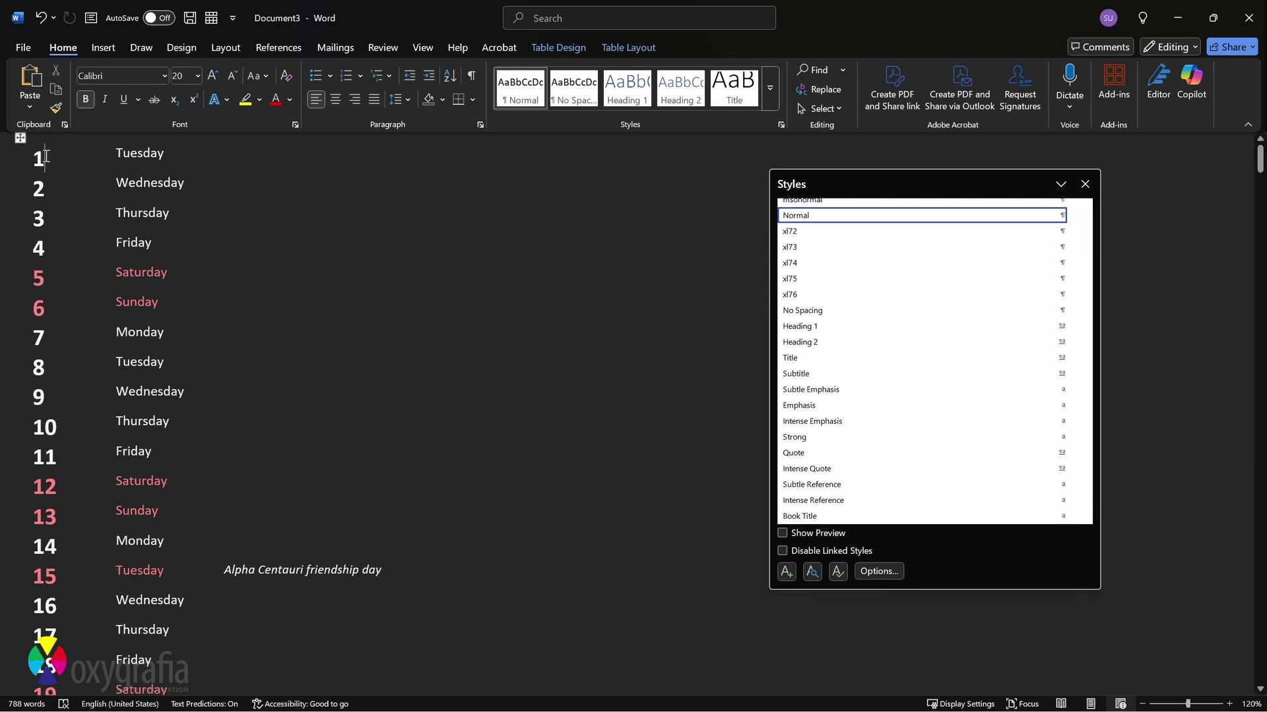
pyautogui.click(838, 109)
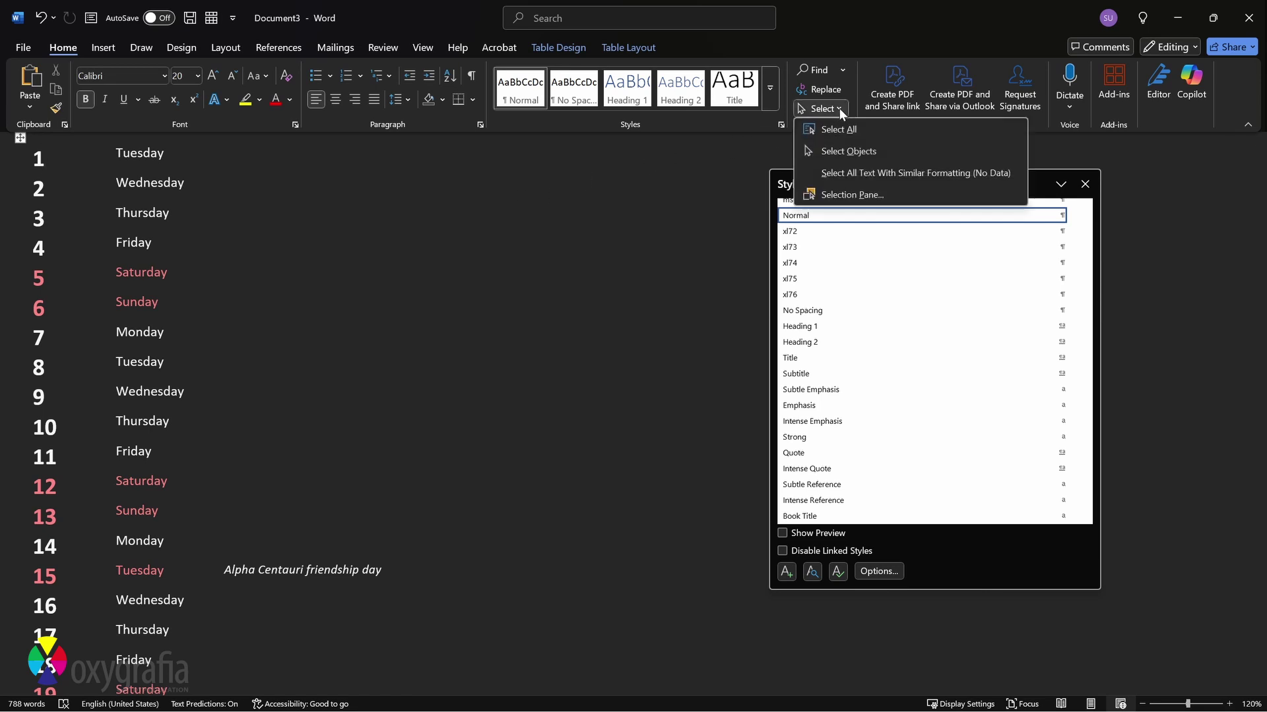
pyautogui.click(971, 173)
pyautogui.moveTo(29, 158); pyautogui.dragTo(103, 644)
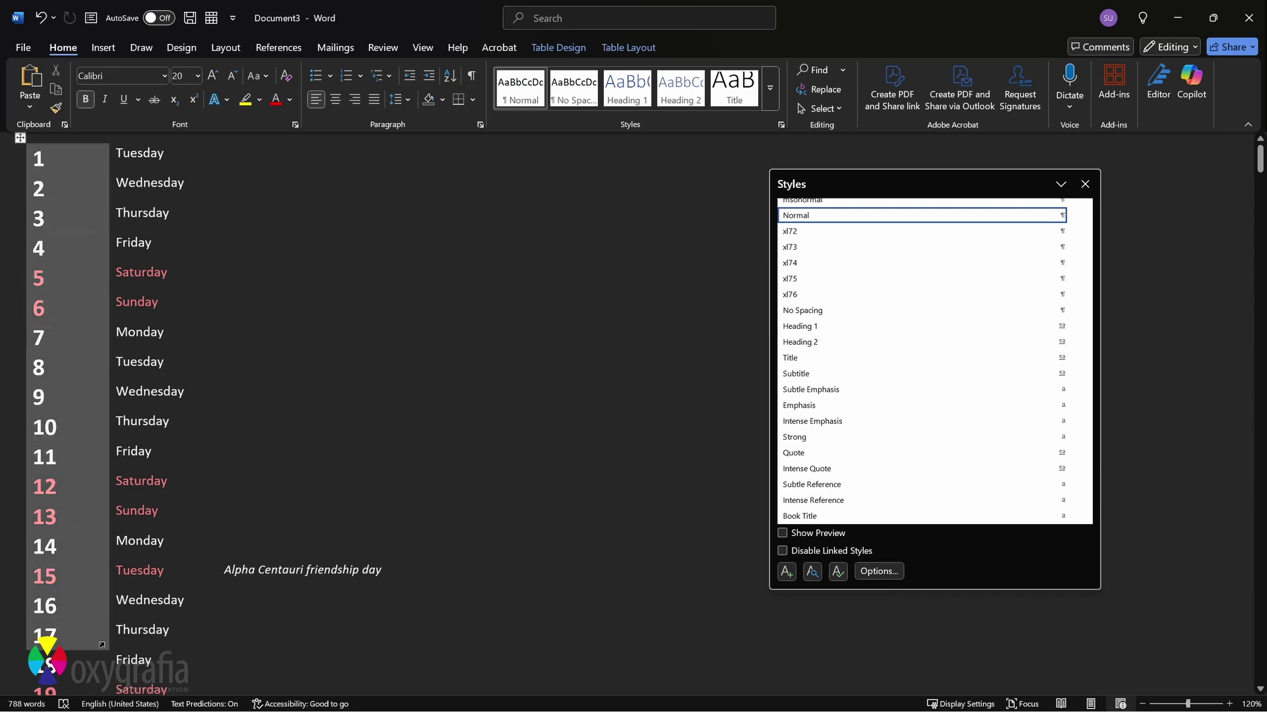
pyautogui.click(823, 108)
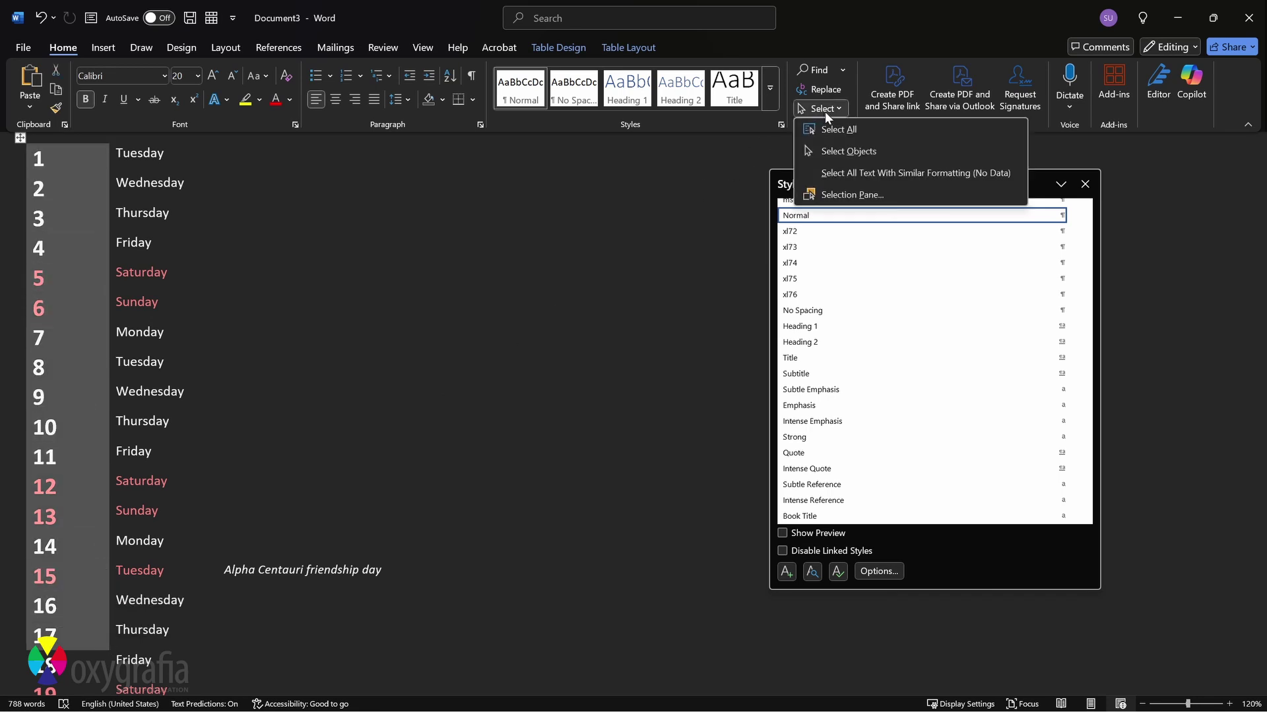
pyautogui.click(936, 176)
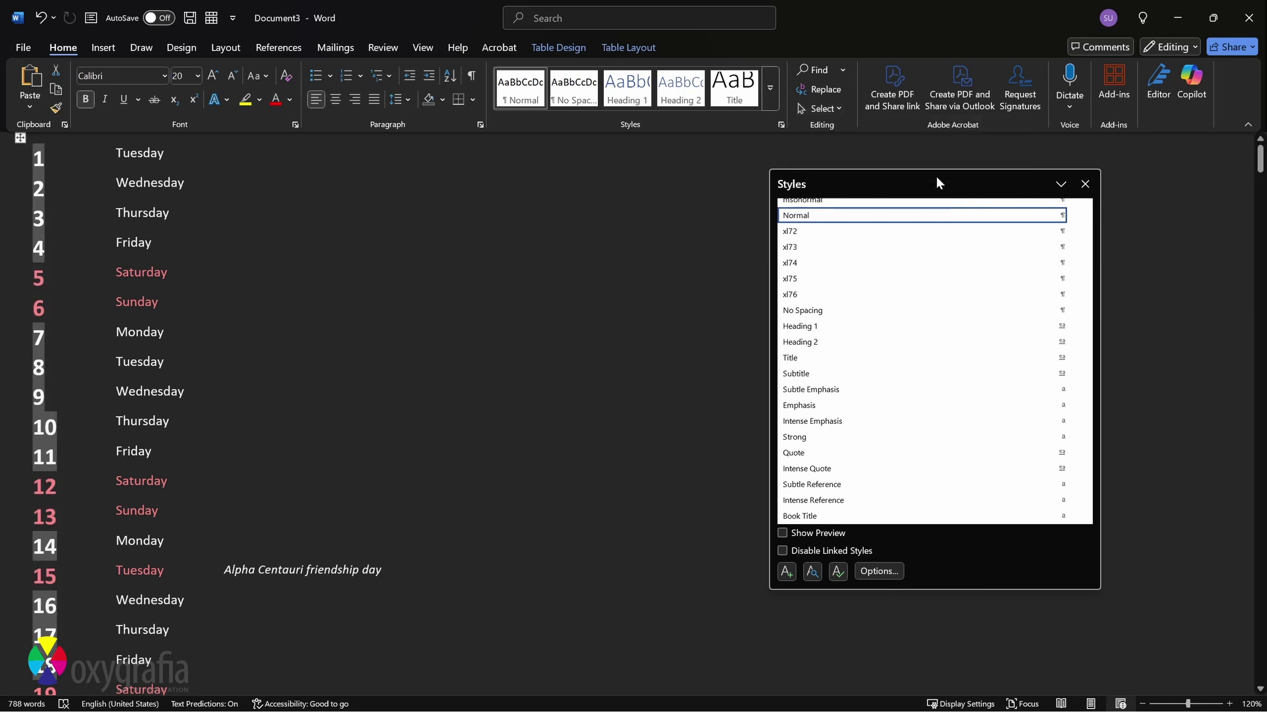
pyautogui.hotkey('ctrl', 'z')
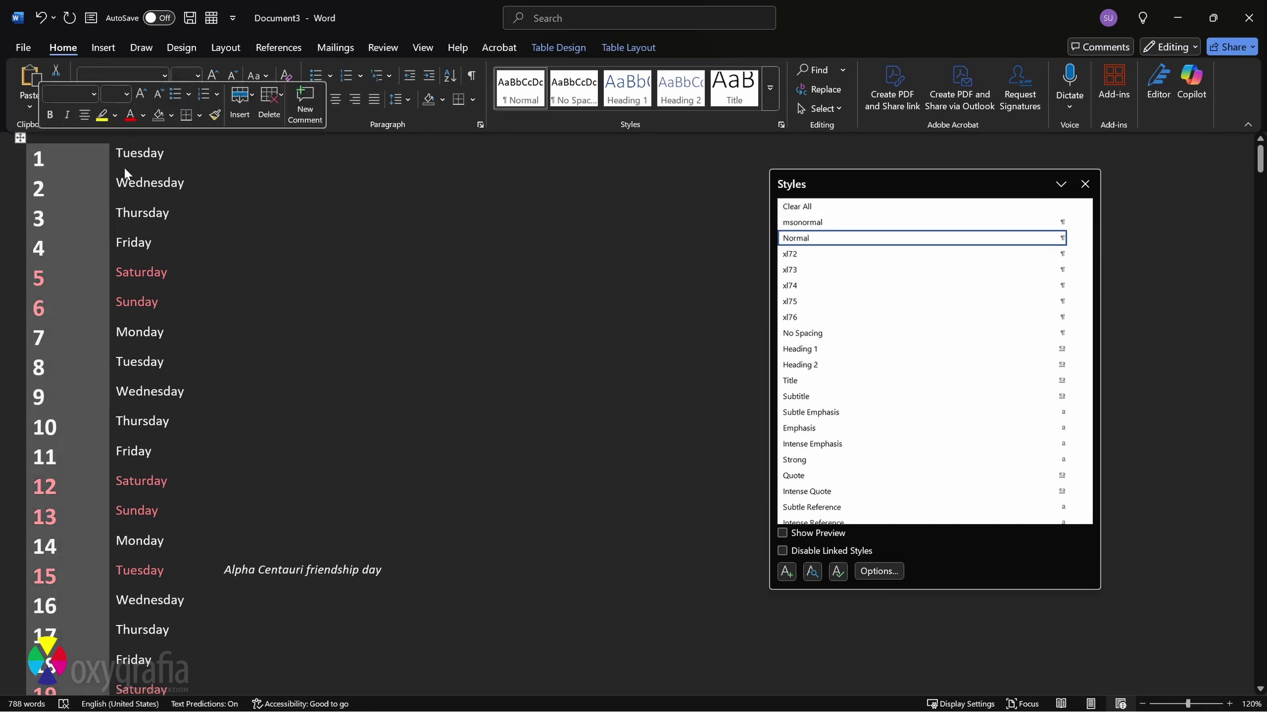
# - Select the workday numbers by similar formatting and create the paragraph style "NR - black" from them, based on Normal
pyautogui.click(843, 110)
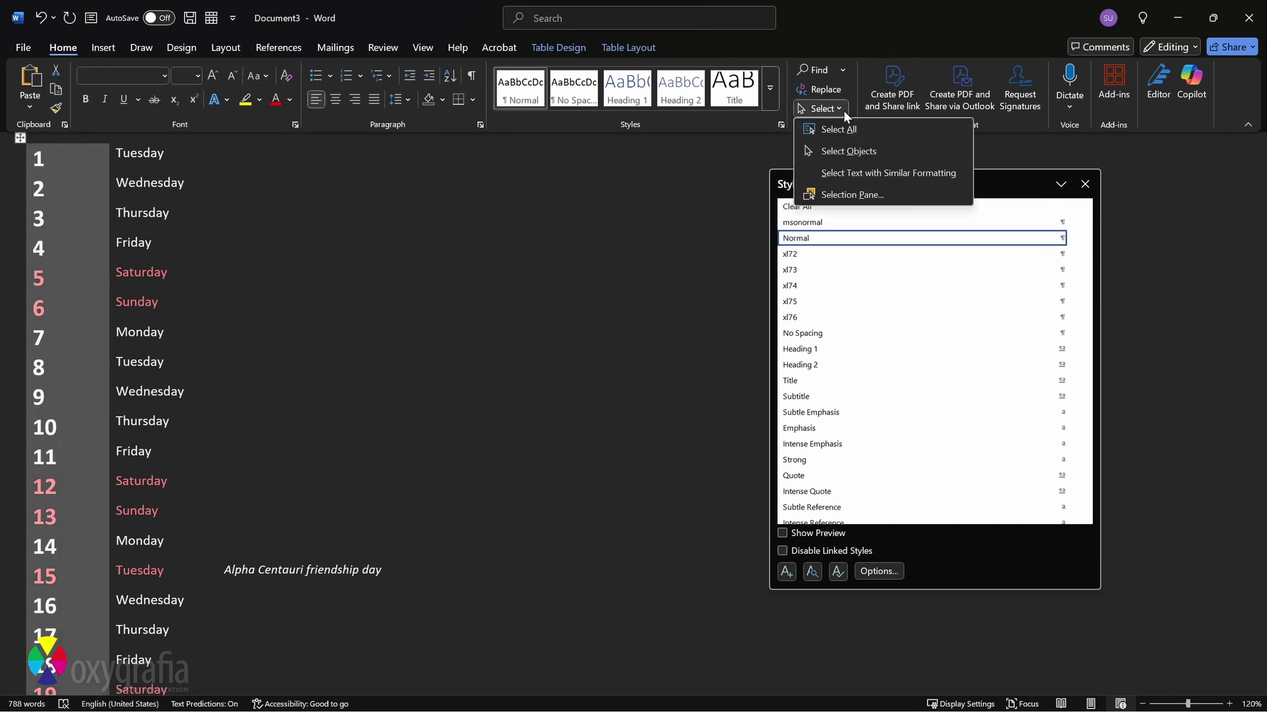
pyautogui.click(853, 172)
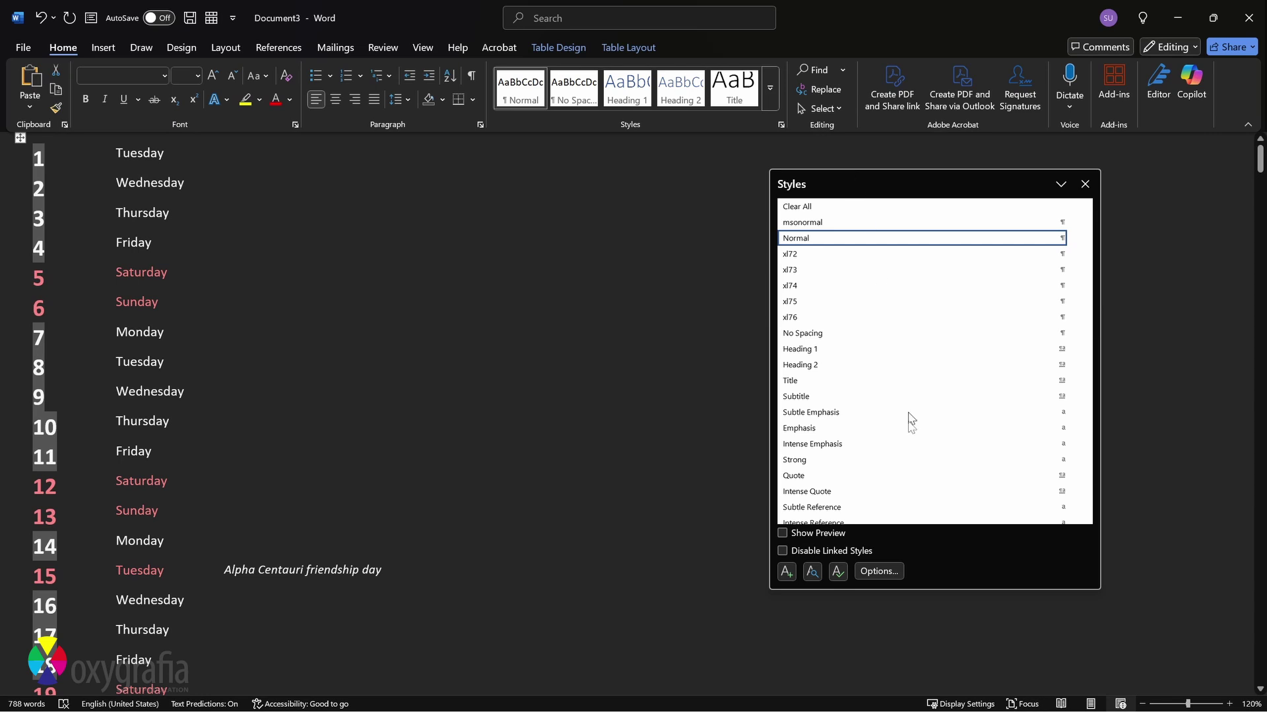
pyautogui.click(787, 578)
pyautogui.write('NR - black')
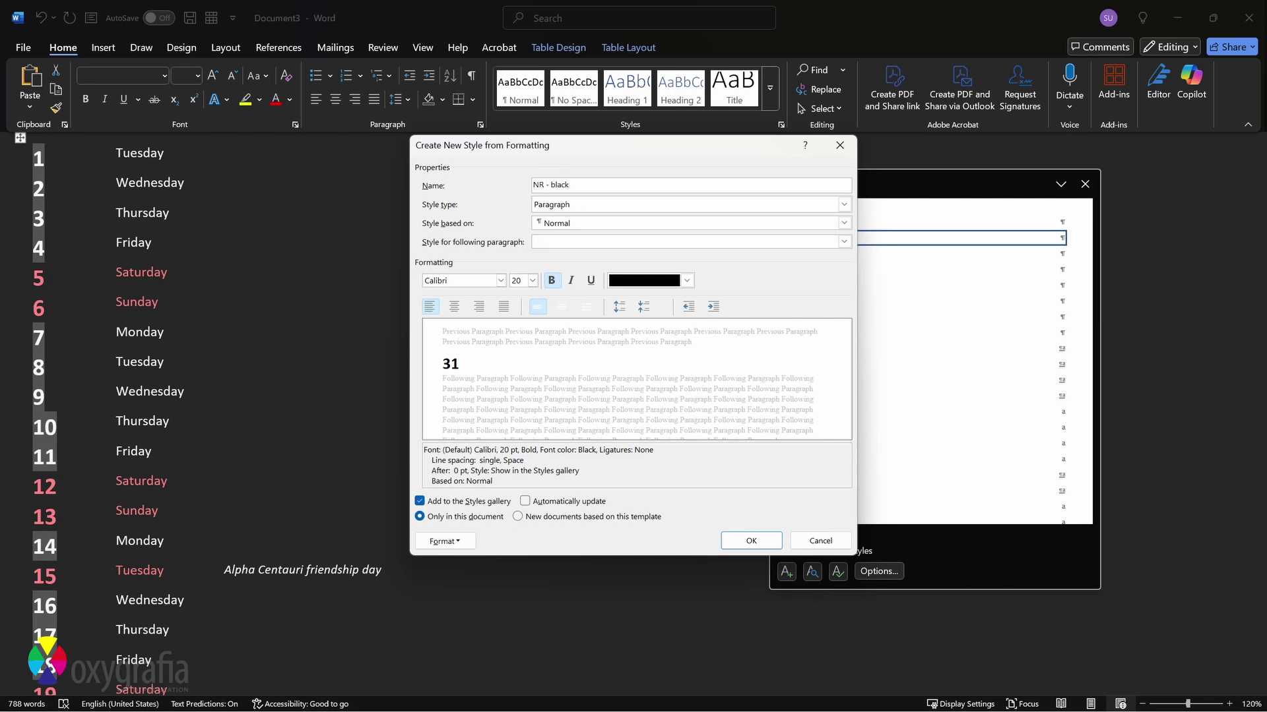
pyautogui.click(750, 540)
# - Select the red day numbers by similar formatting, starting from the 5, and create the paragraph style "NR - red" from them
pyautogui.scroll(-10, 752, 545)
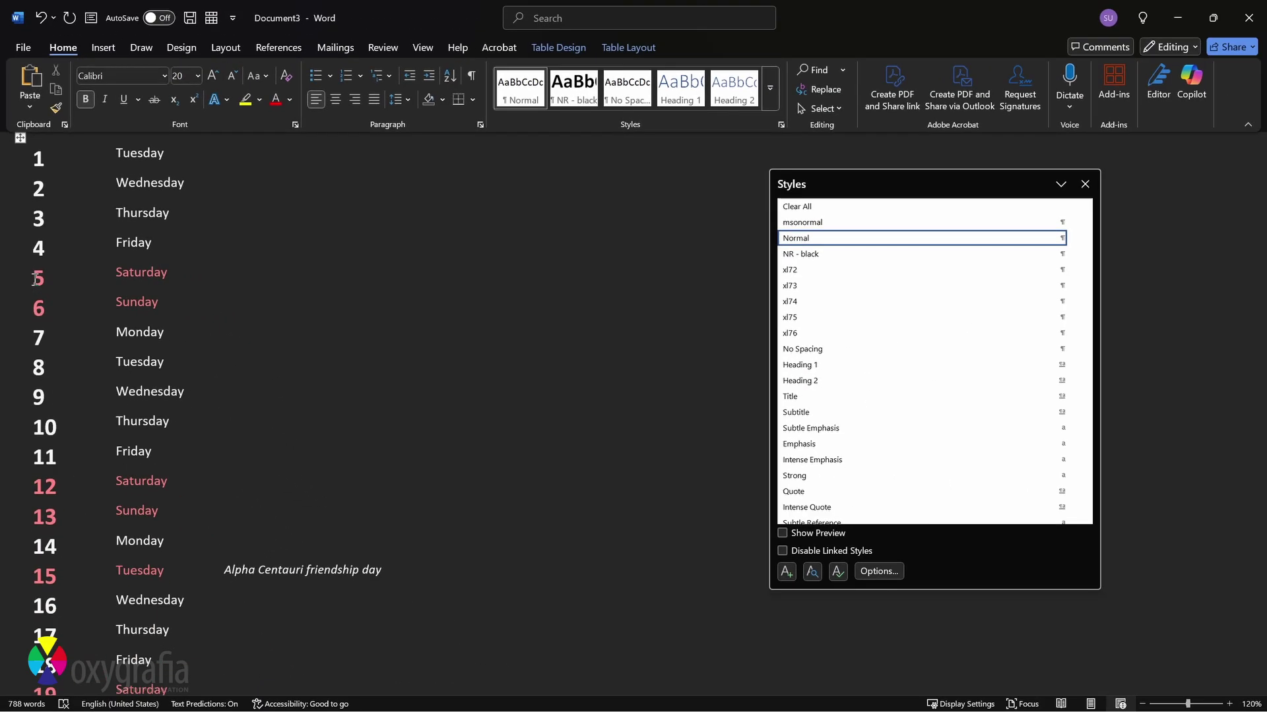
pyautogui.scroll(-20, 49, 295)
pyautogui.scroll(-20, 48, 295)
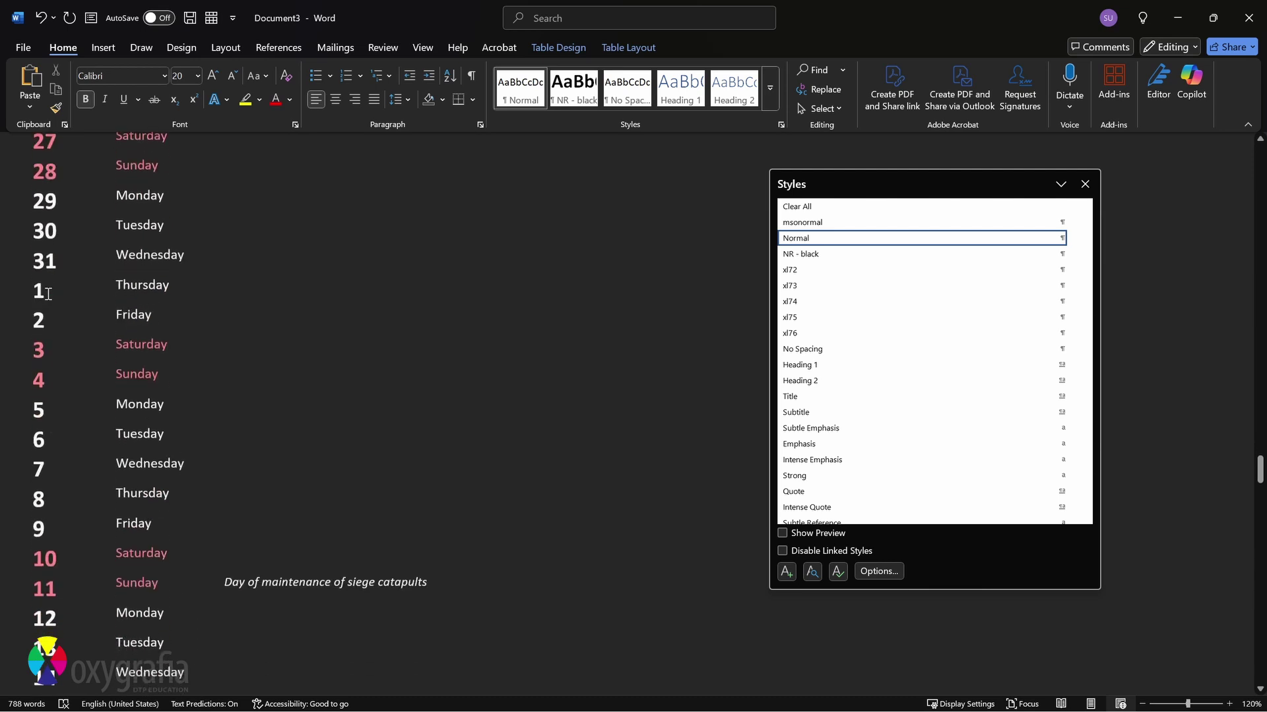
pyautogui.scroll(-20, 48, 294)
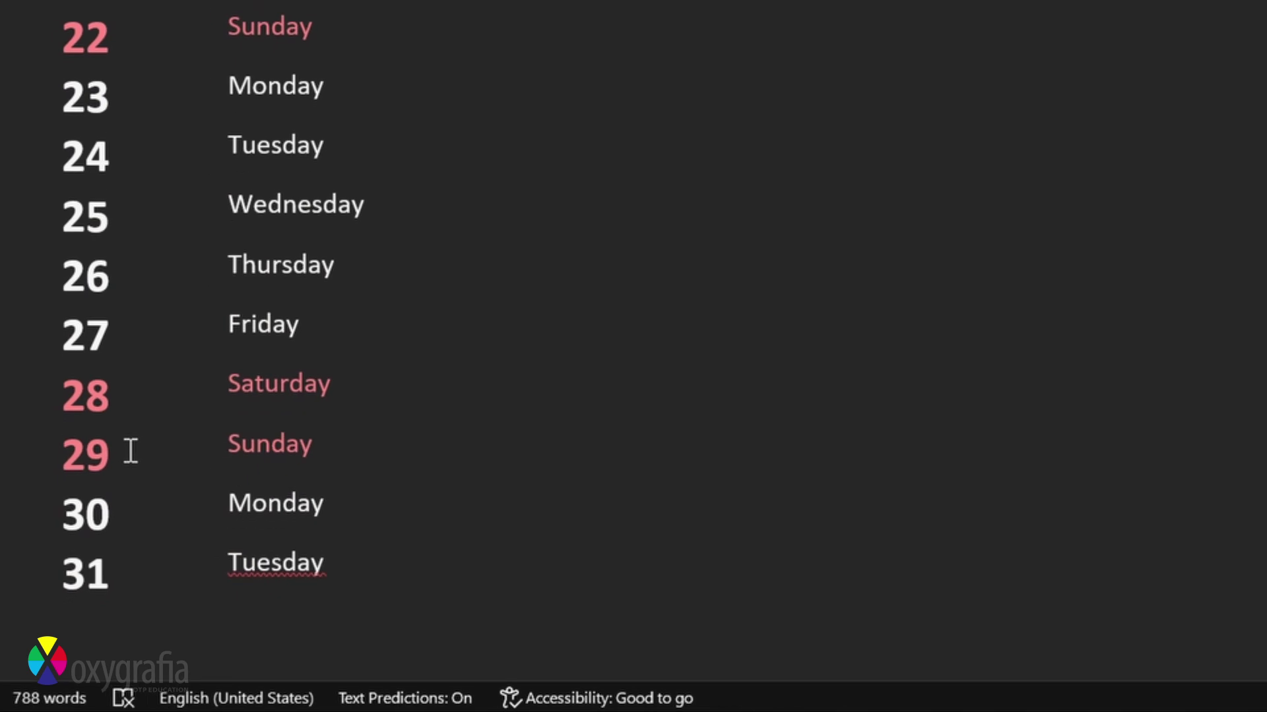
pyautogui.keyDown('shift'); pyautogui.click(131, 451); pyautogui.keyUp('shift')
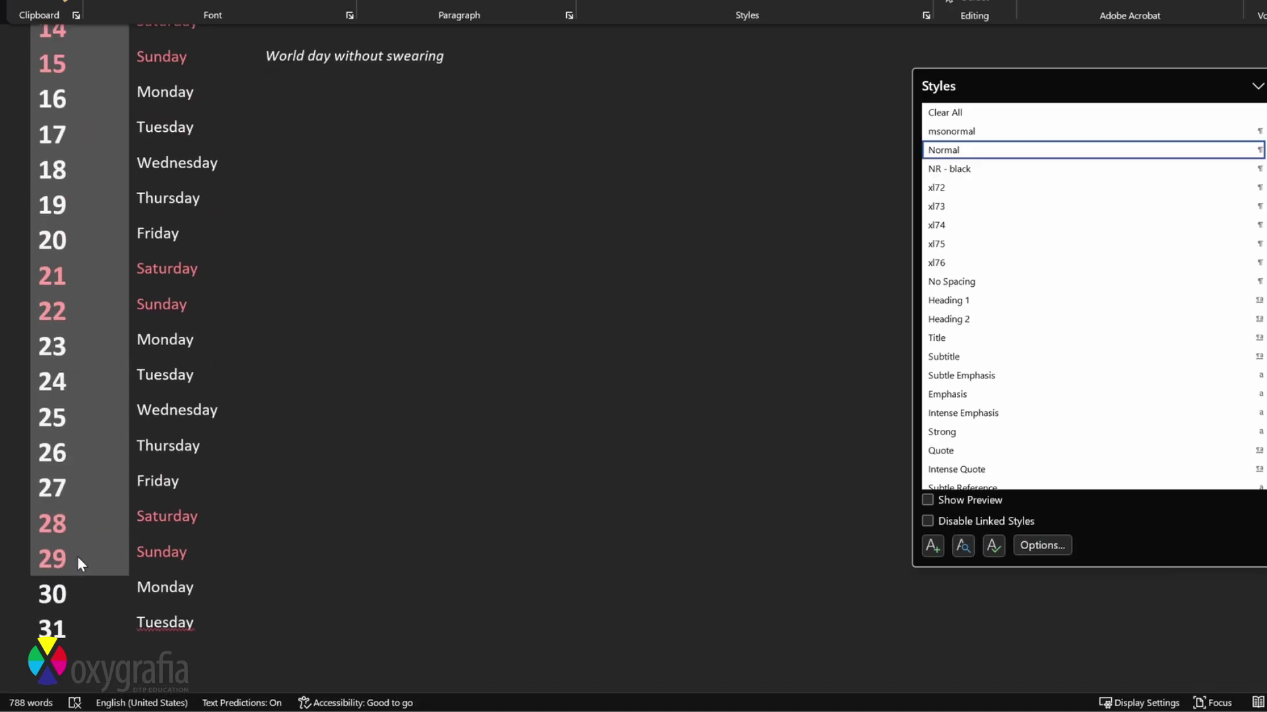
pyautogui.moveTo(1260, 670); pyautogui.dragTo(1218, 166)
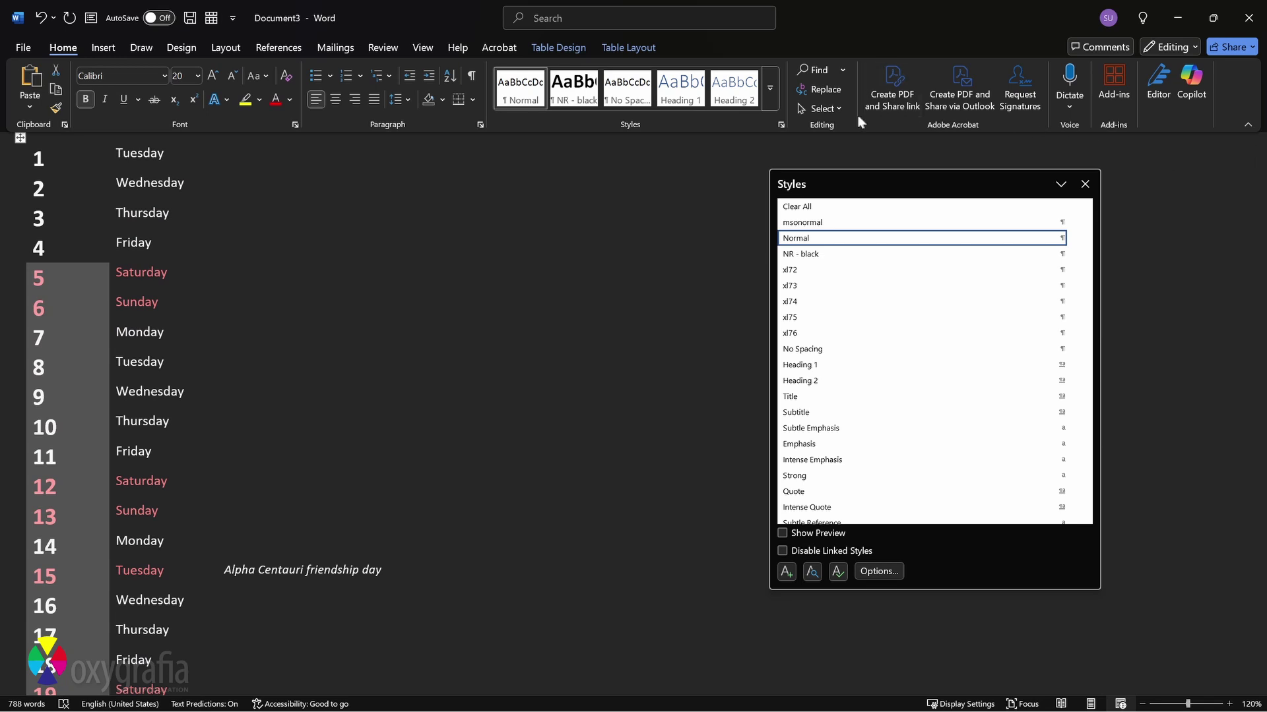
pyautogui.click(829, 110)
pyautogui.click(835, 174)
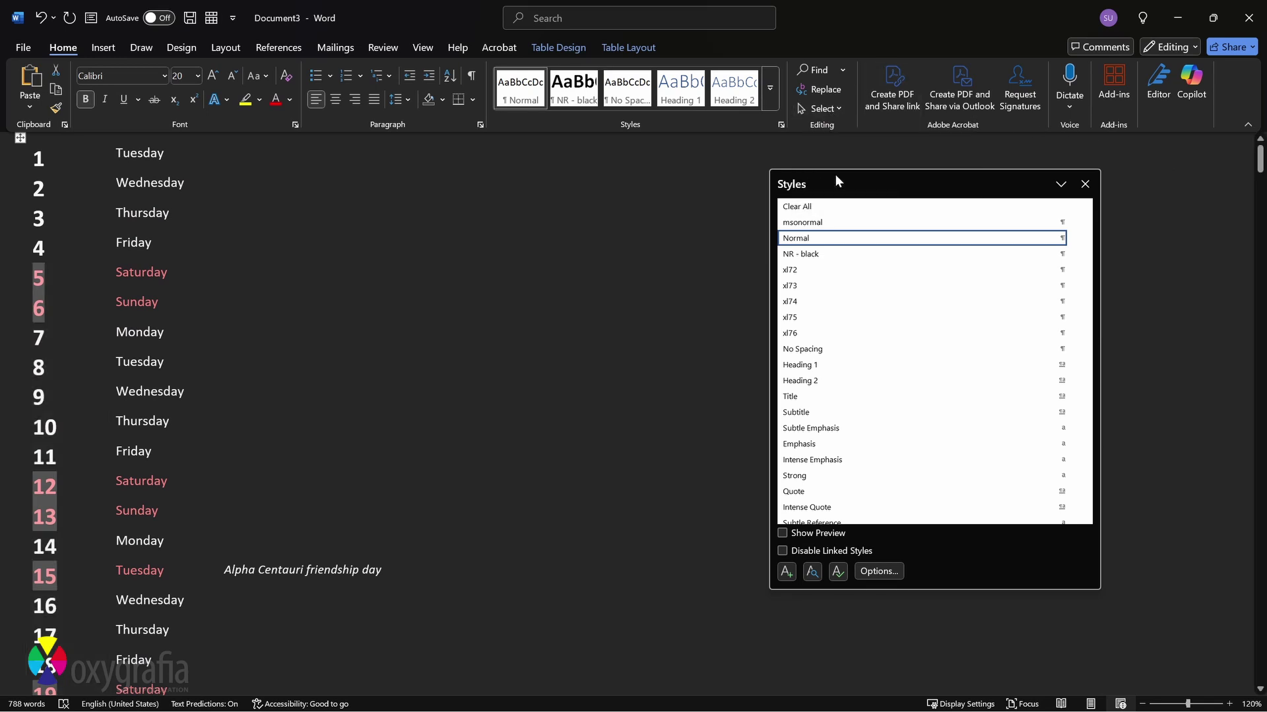
pyautogui.click(786, 572)
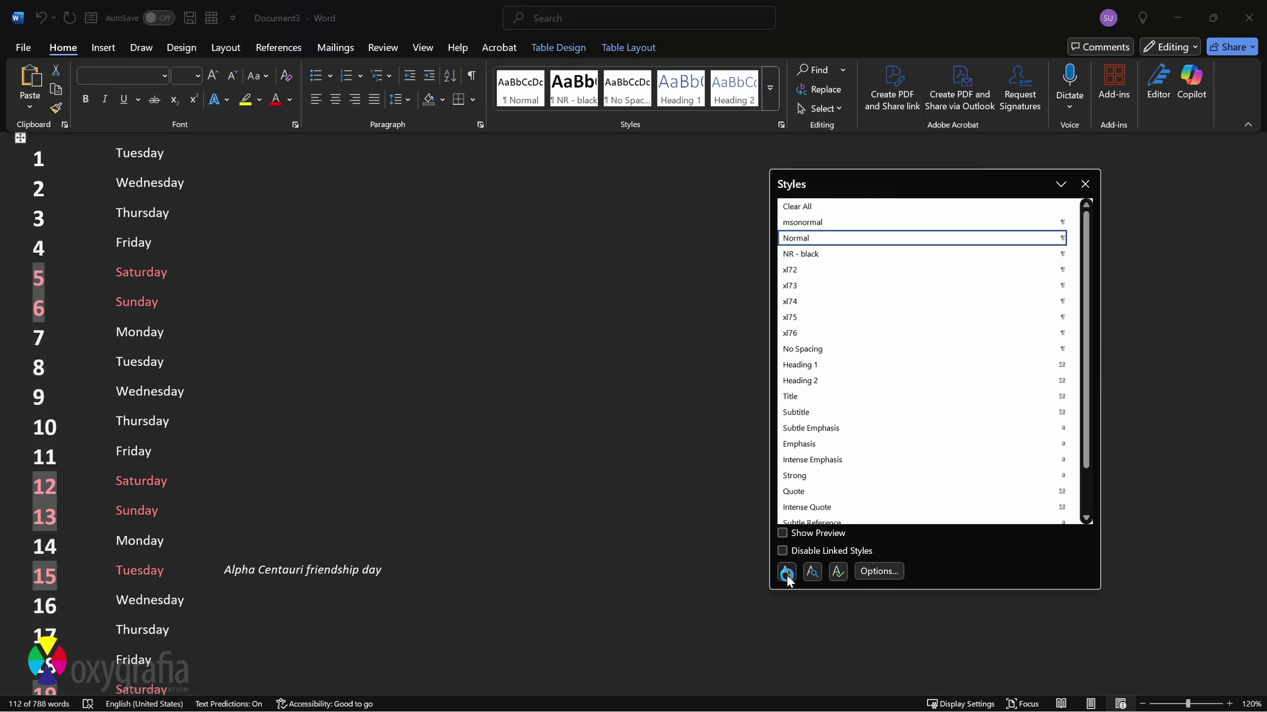
pyautogui.write('NR - red')
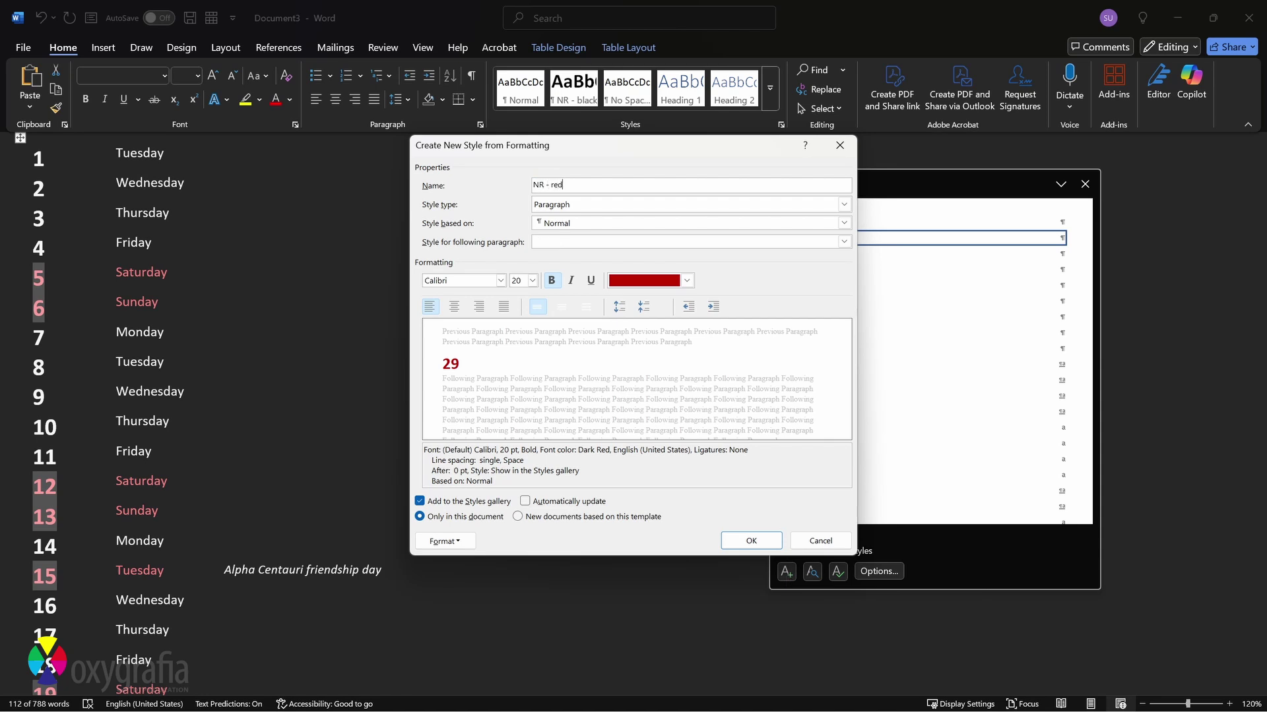
pyautogui.press('Return')
# - Select the black weekday names in the day column by similar formatting and create the paragraph style "day - black" from them
pyautogui.scroll(15, 255, 283)
pyautogui.click(133, 153)
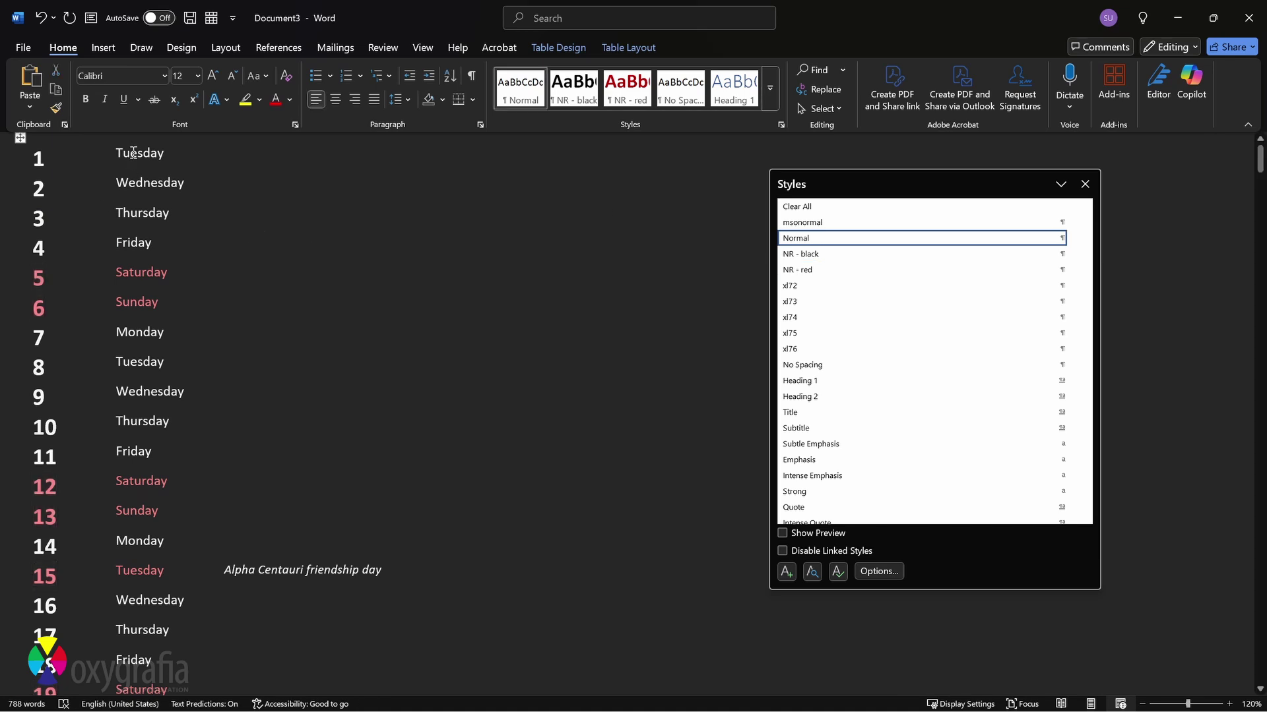
pyautogui.click(133, 139)
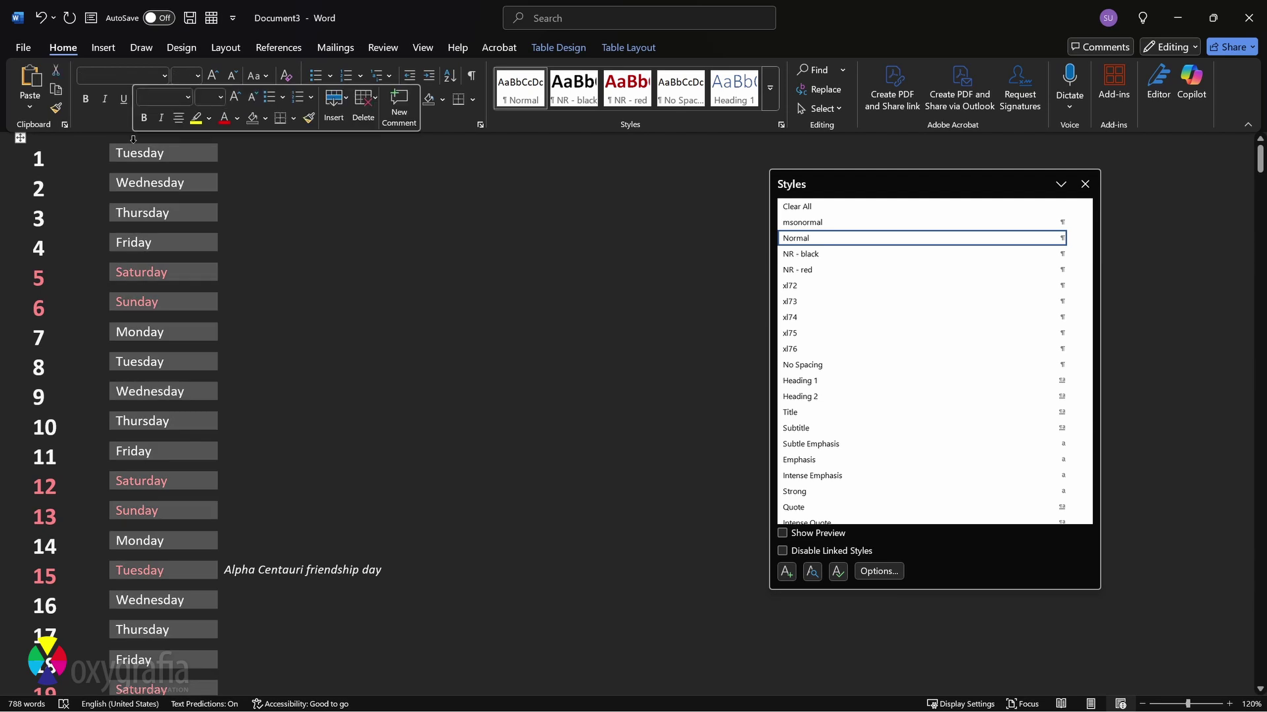
pyautogui.click(823, 108)
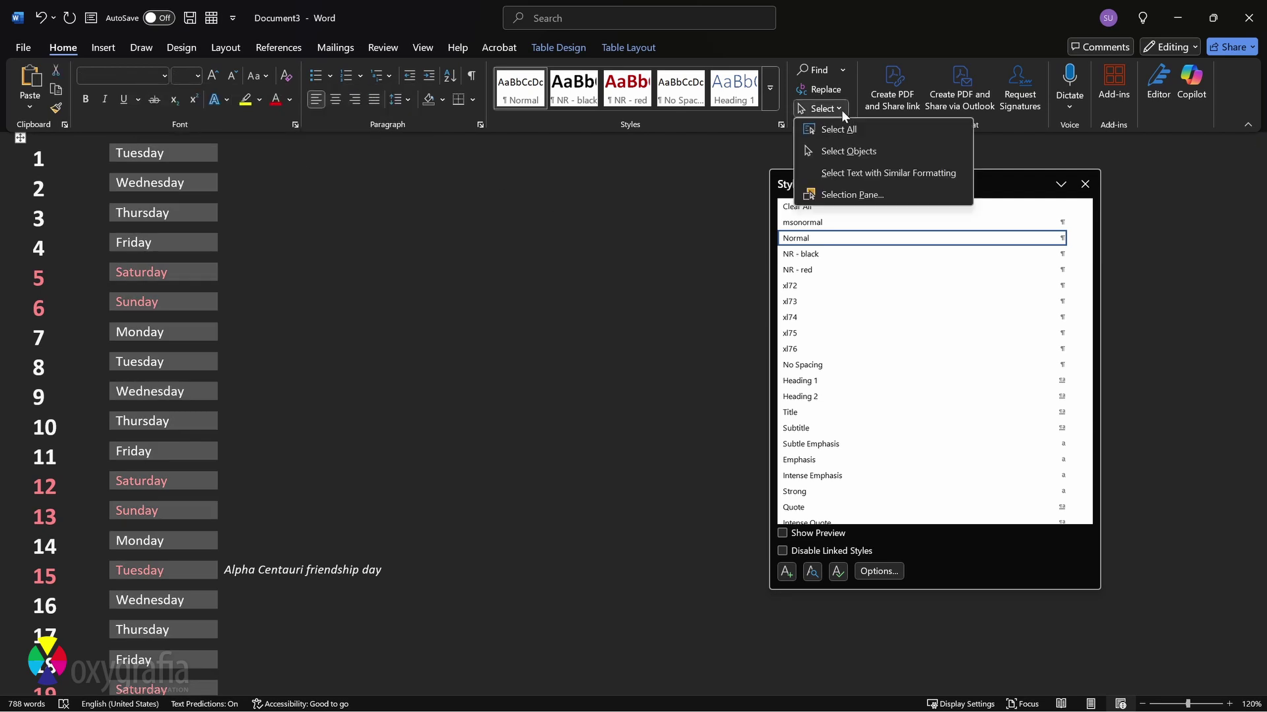
pyautogui.click(851, 173)
pyautogui.click(786, 571)
pyautogui.write('day - black')
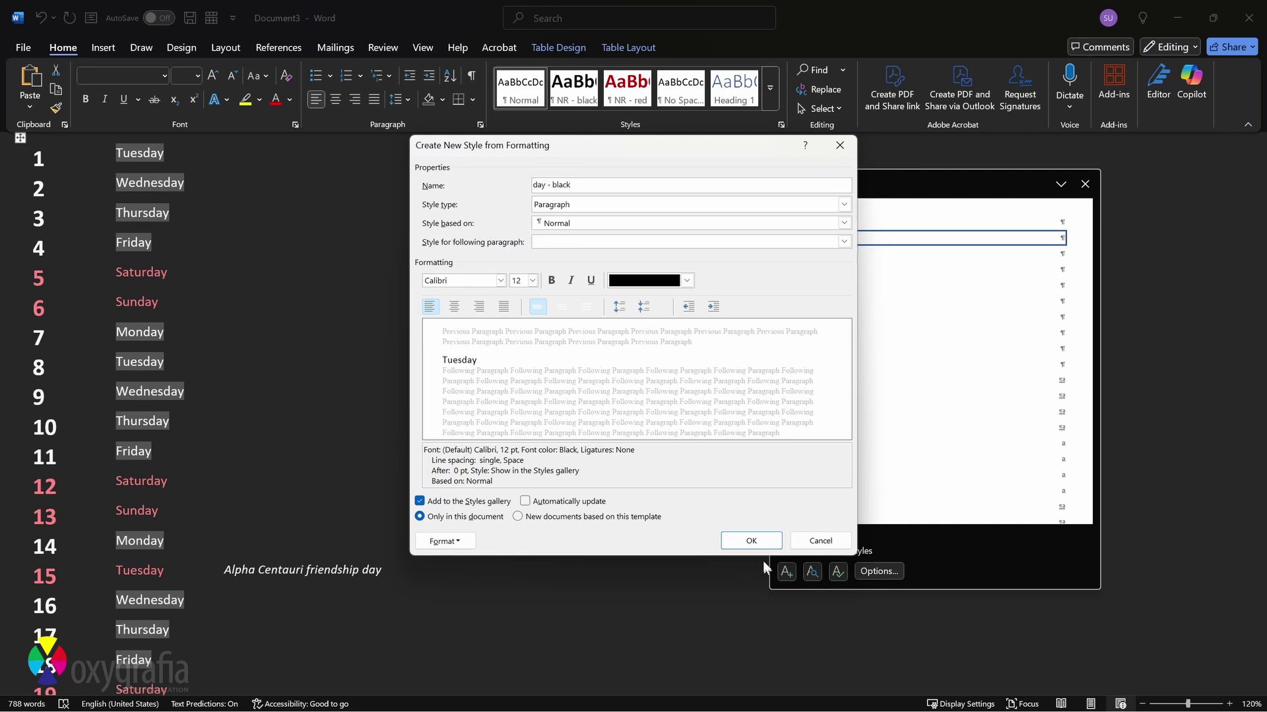
pyautogui.click(752, 541)
pyautogui.scroll(-15, 396, 409)
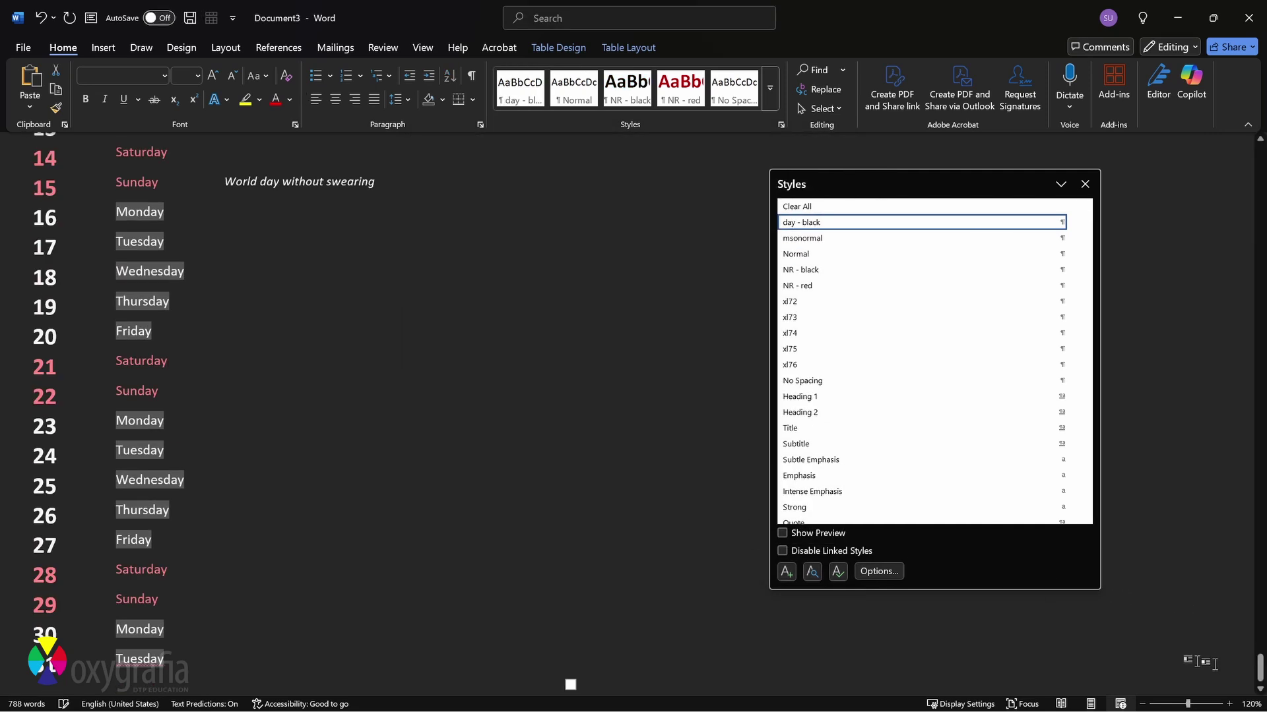
pyautogui.scroll(-10, 1238, 345)
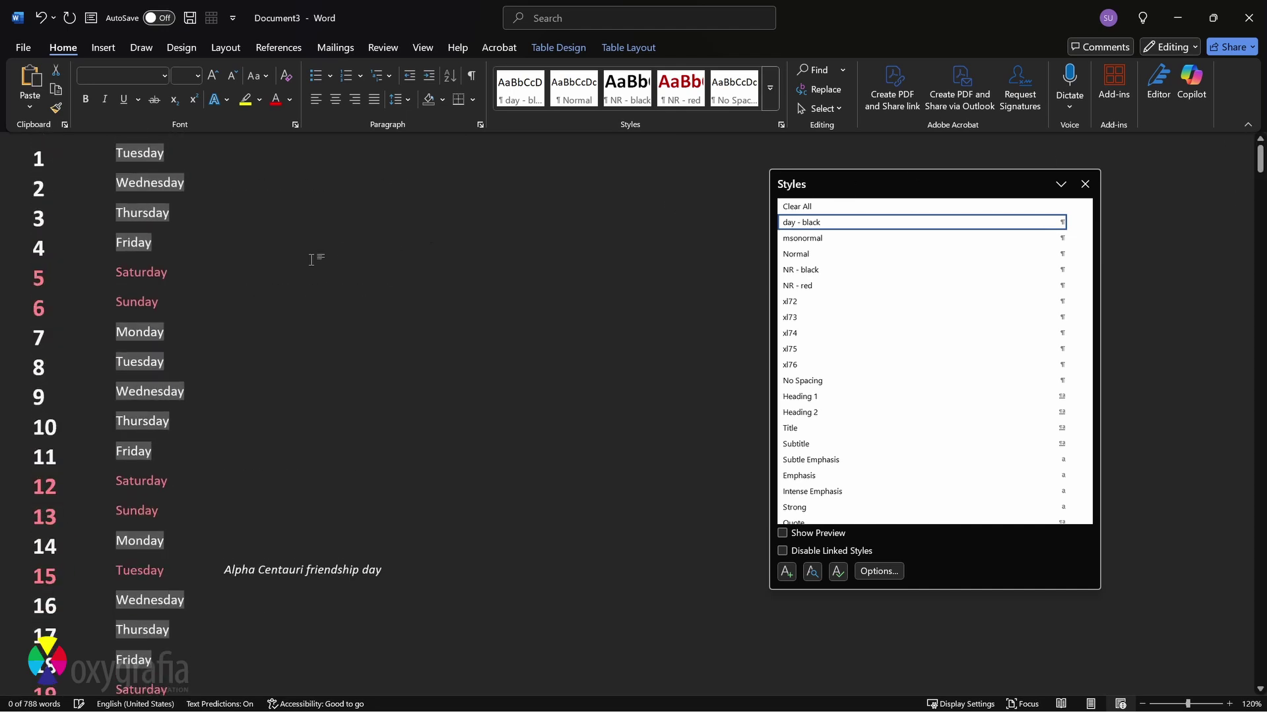
# - Select the red day names by similar formatting, starting from the first Saturday, and create the paragraph style "day - red" from them
pyautogui.click(118, 273)
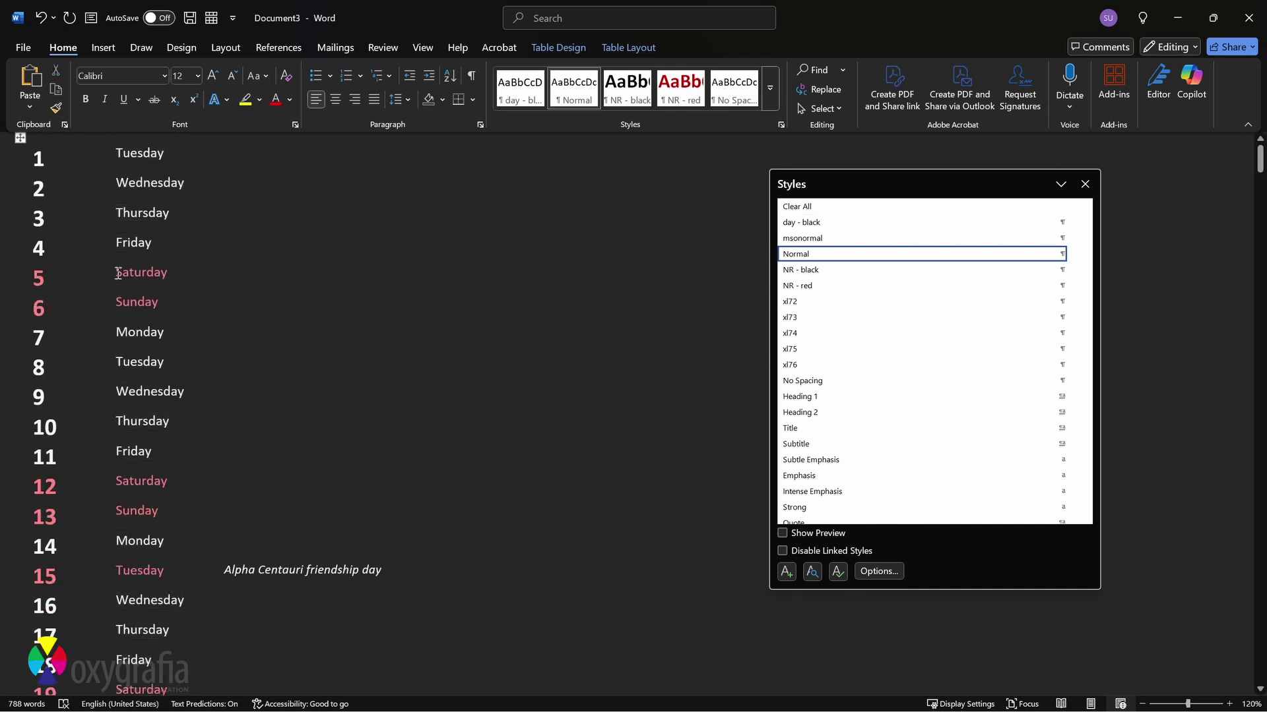
pyautogui.scroll(-15, 167, 401)
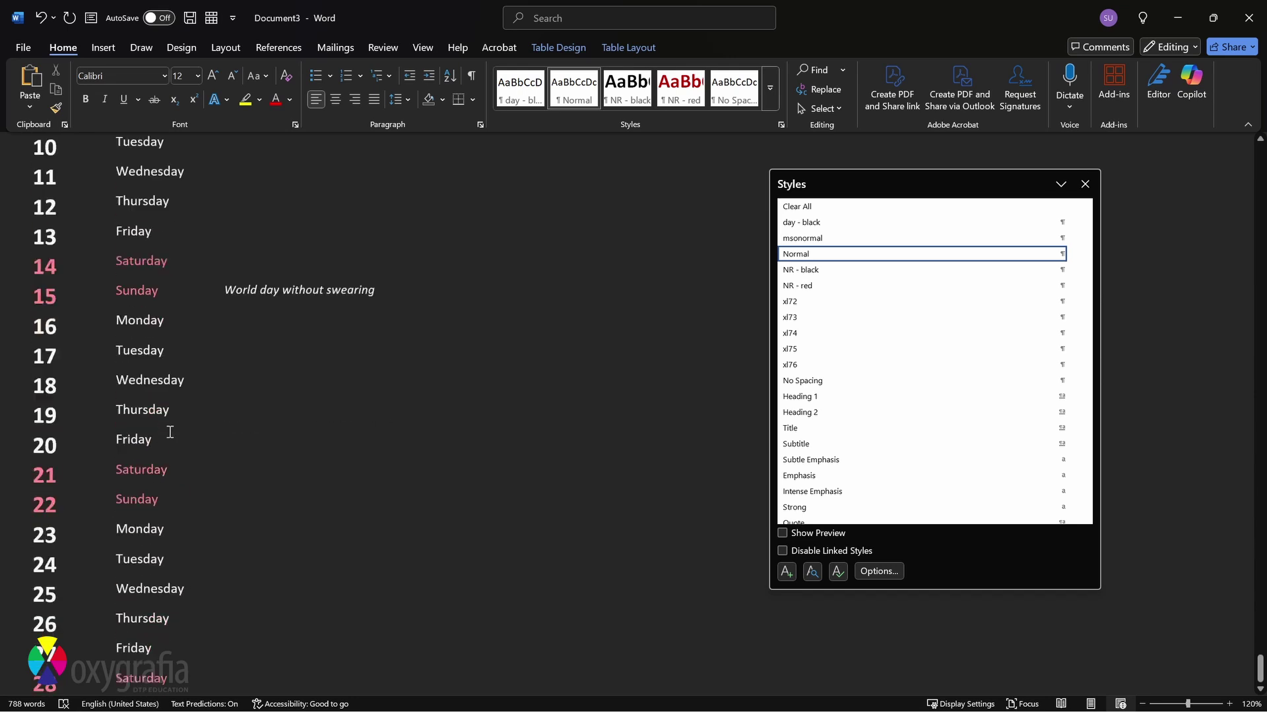
pyautogui.keyDown('shift'); pyautogui.click(158, 577); pyautogui.keyUp('shift')
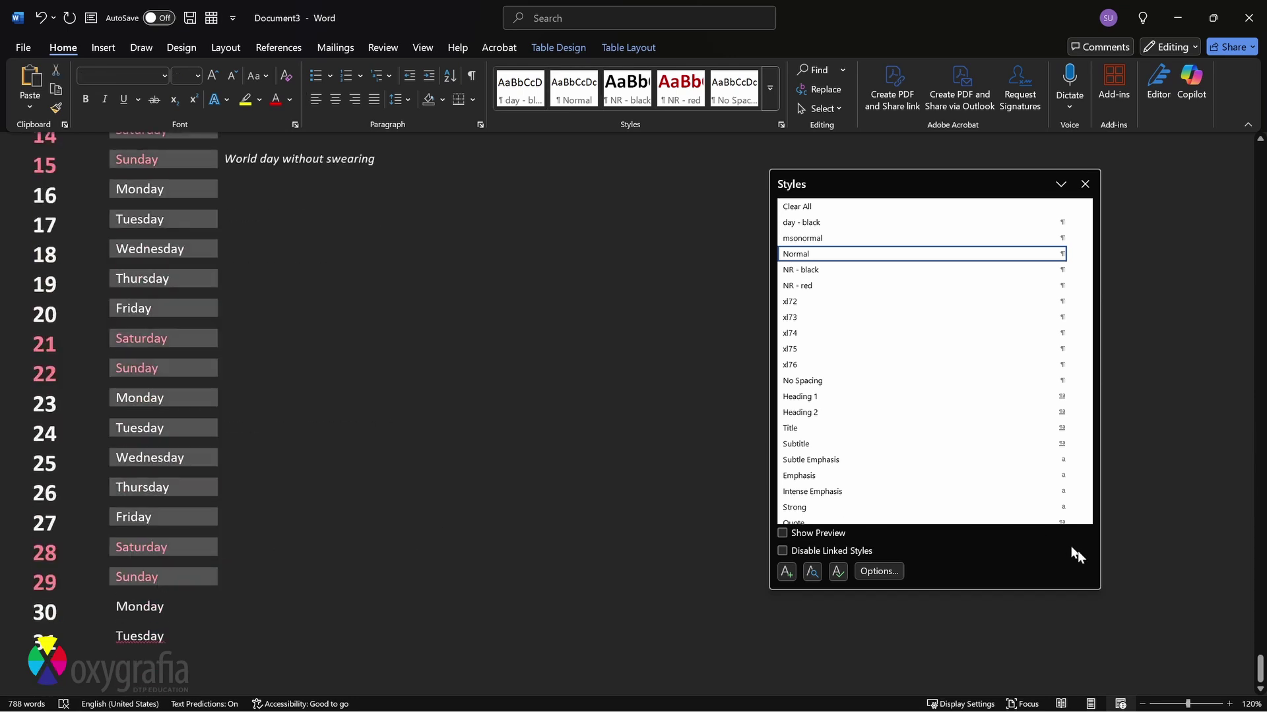
pyautogui.moveTo(1259, 668); pyautogui.dragTo(1235, 152)
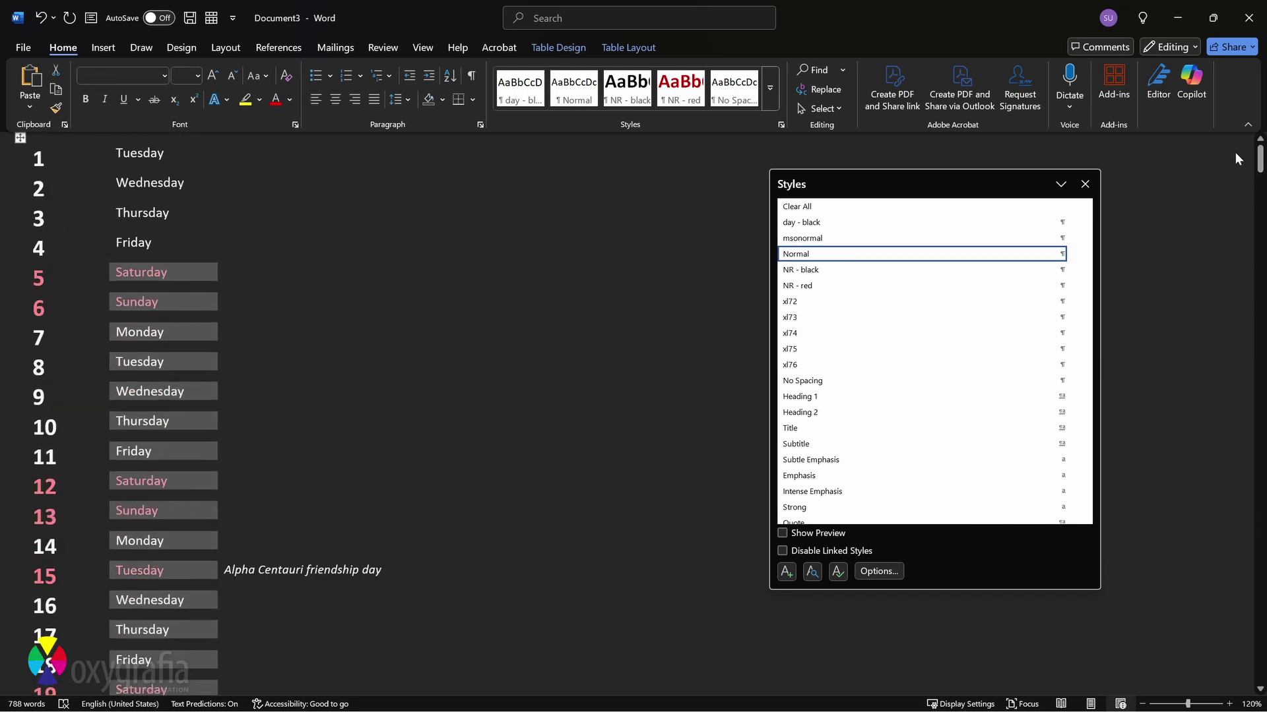
pyautogui.click(825, 108)
pyautogui.click(848, 172)
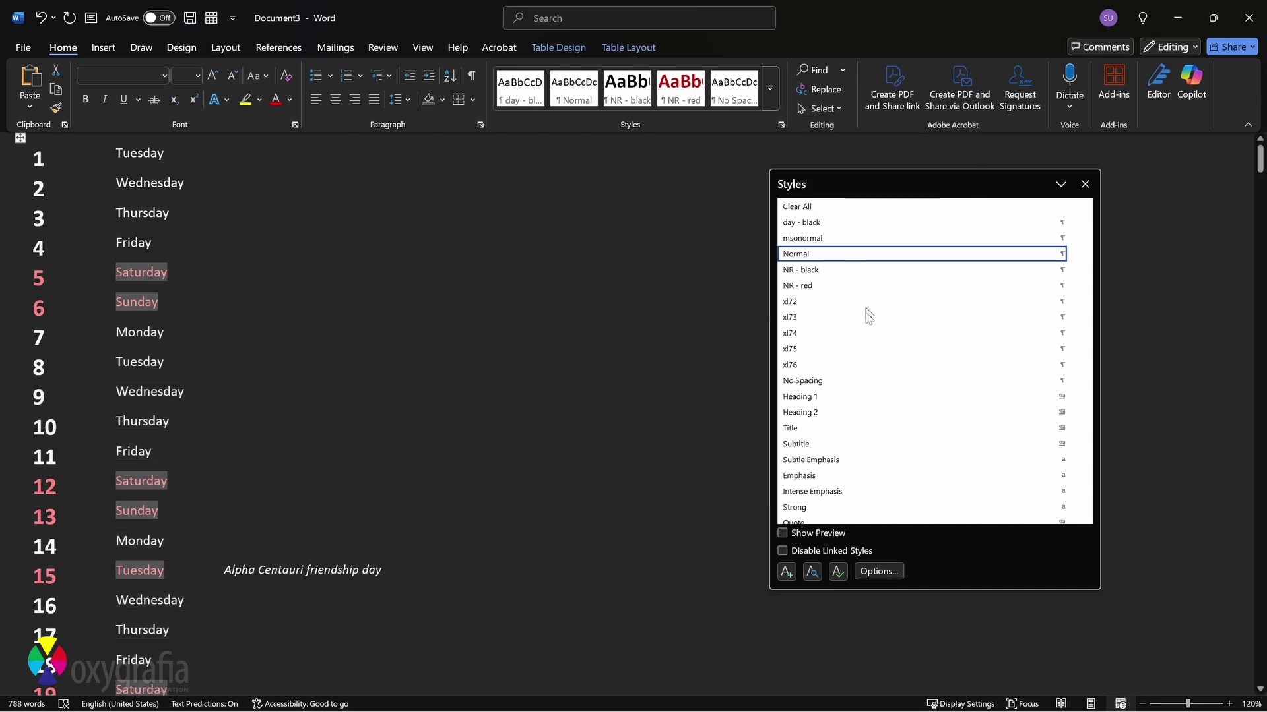
pyautogui.click(786, 572)
pyautogui.write('day - red')
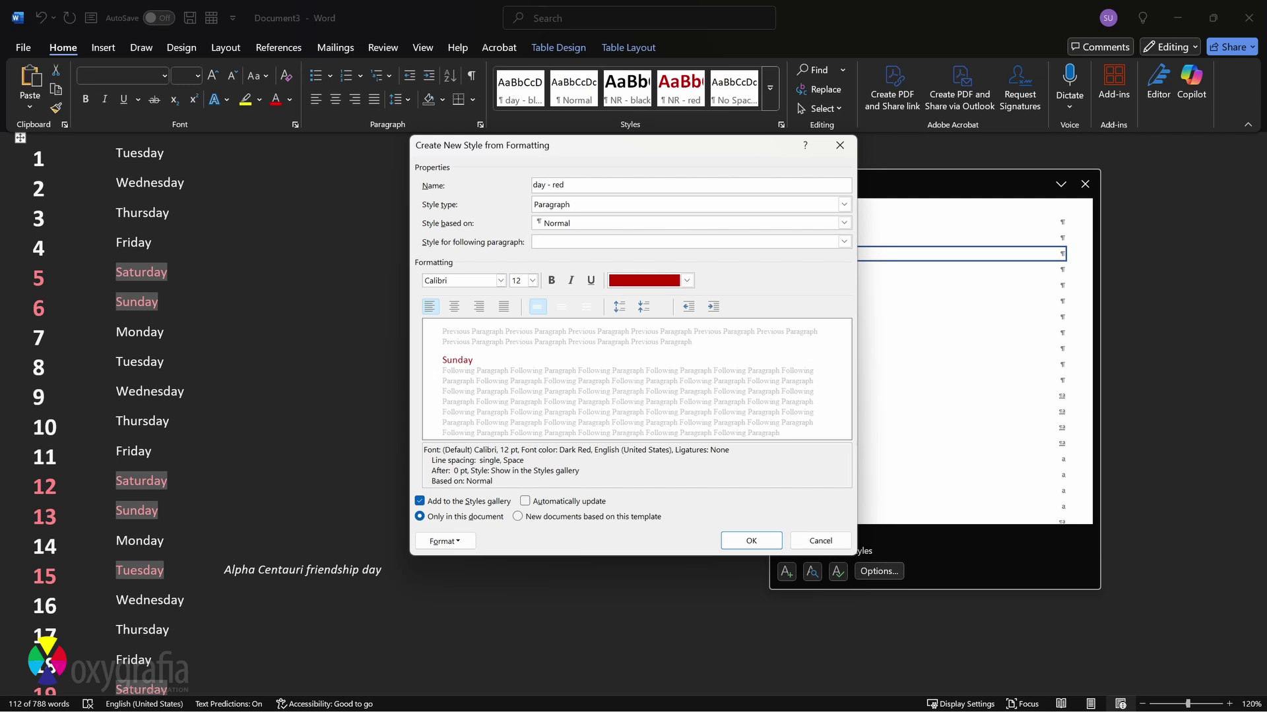
pyautogui.click(751, 541)
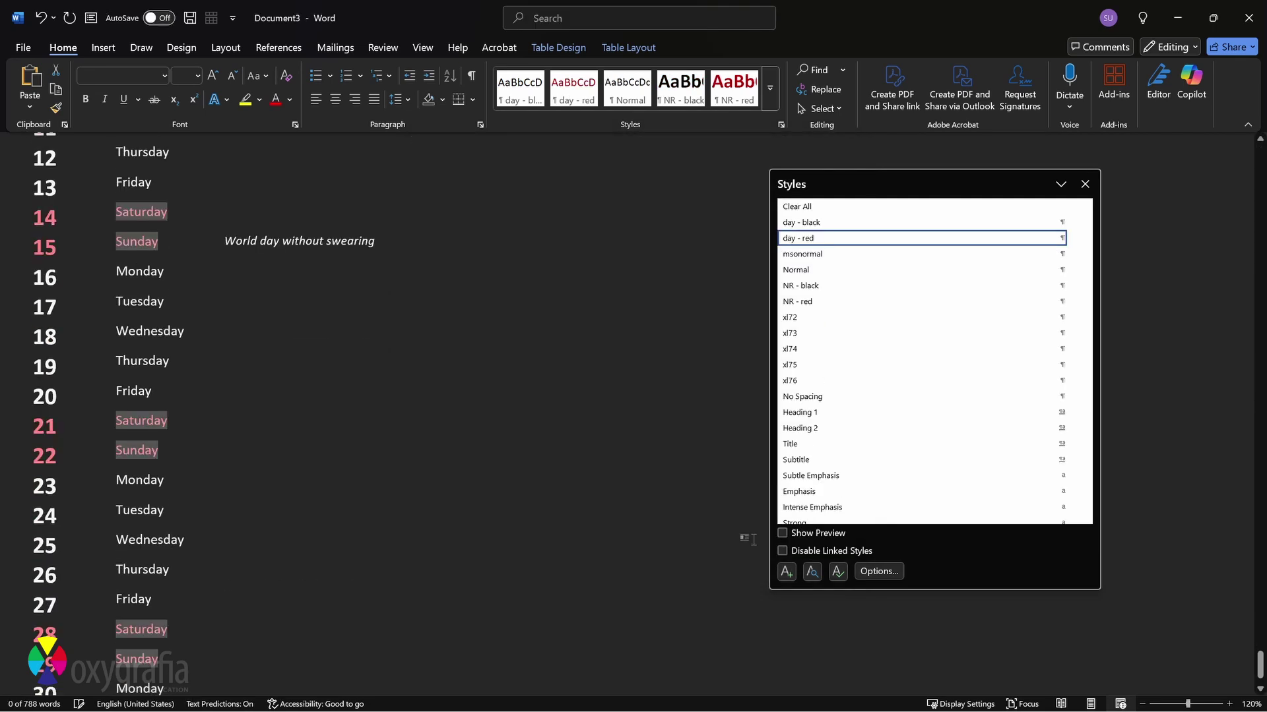
# - Select the comment column's text by similar formatting and create the paragraph style "comment" based on Normal
pyautogui.hotkey('ctrl', 'Home')
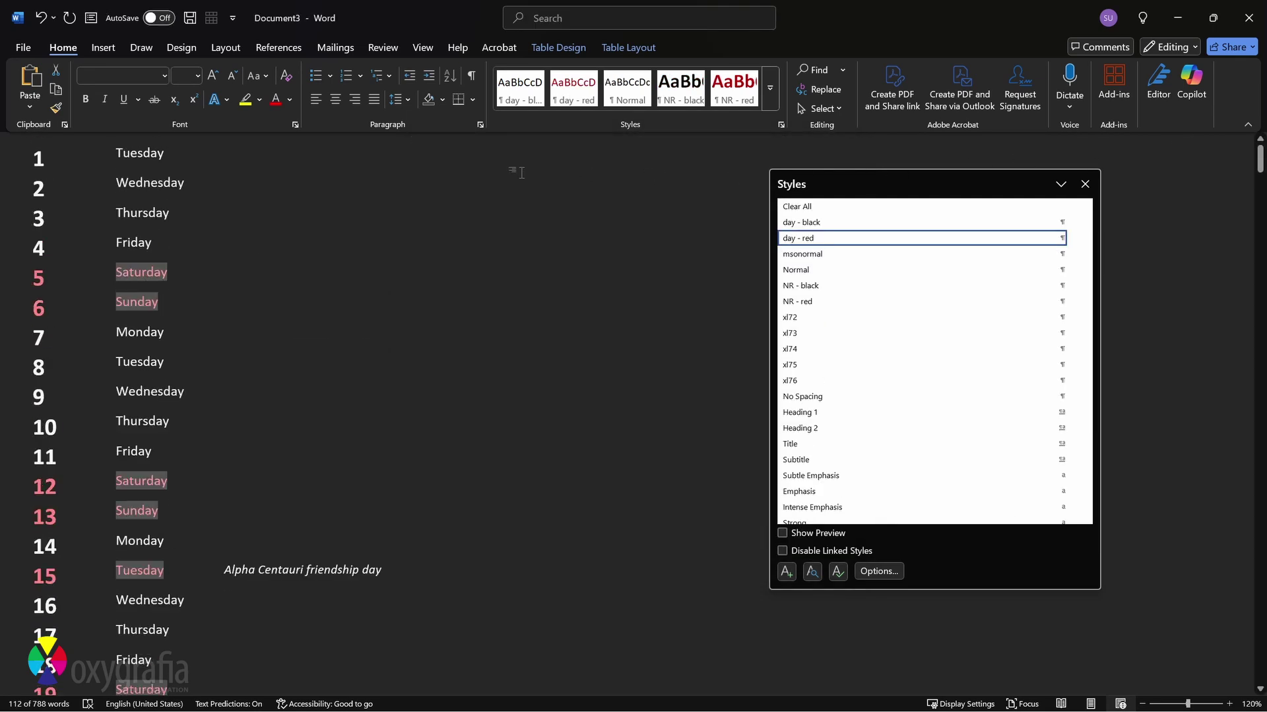
pyautogui.click(300, 139)
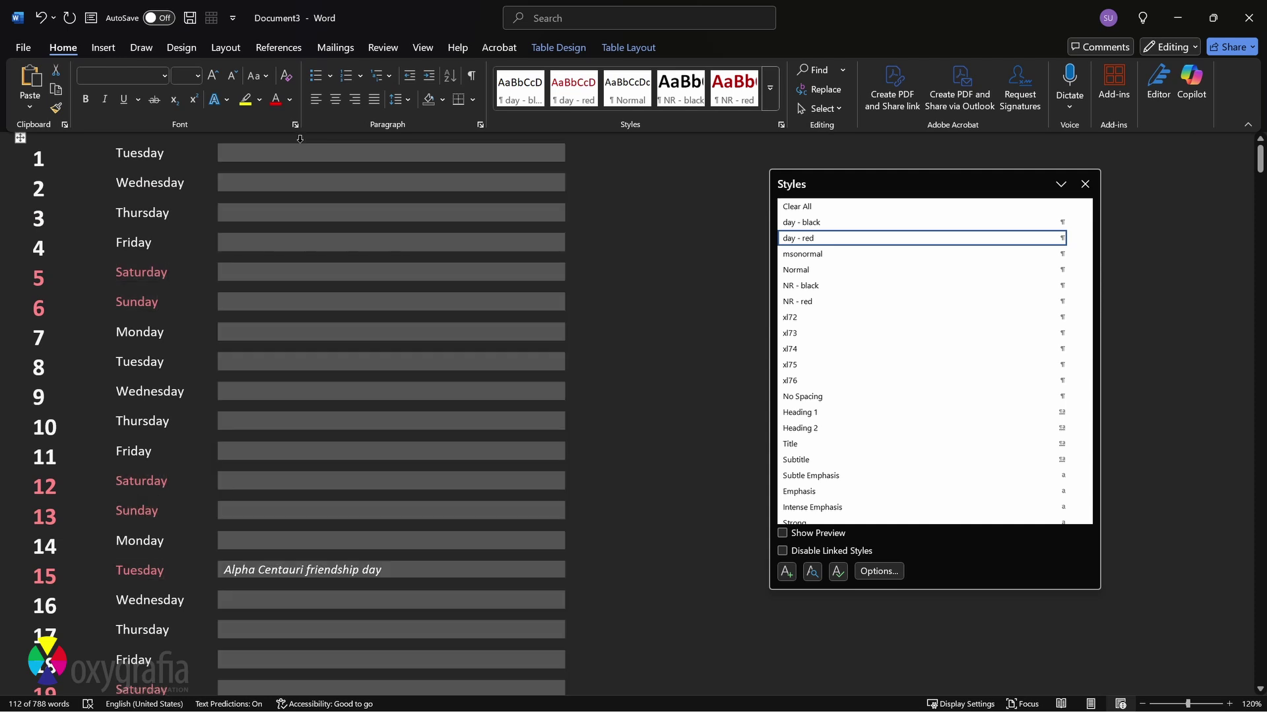
pyautogui.click(818, 108)
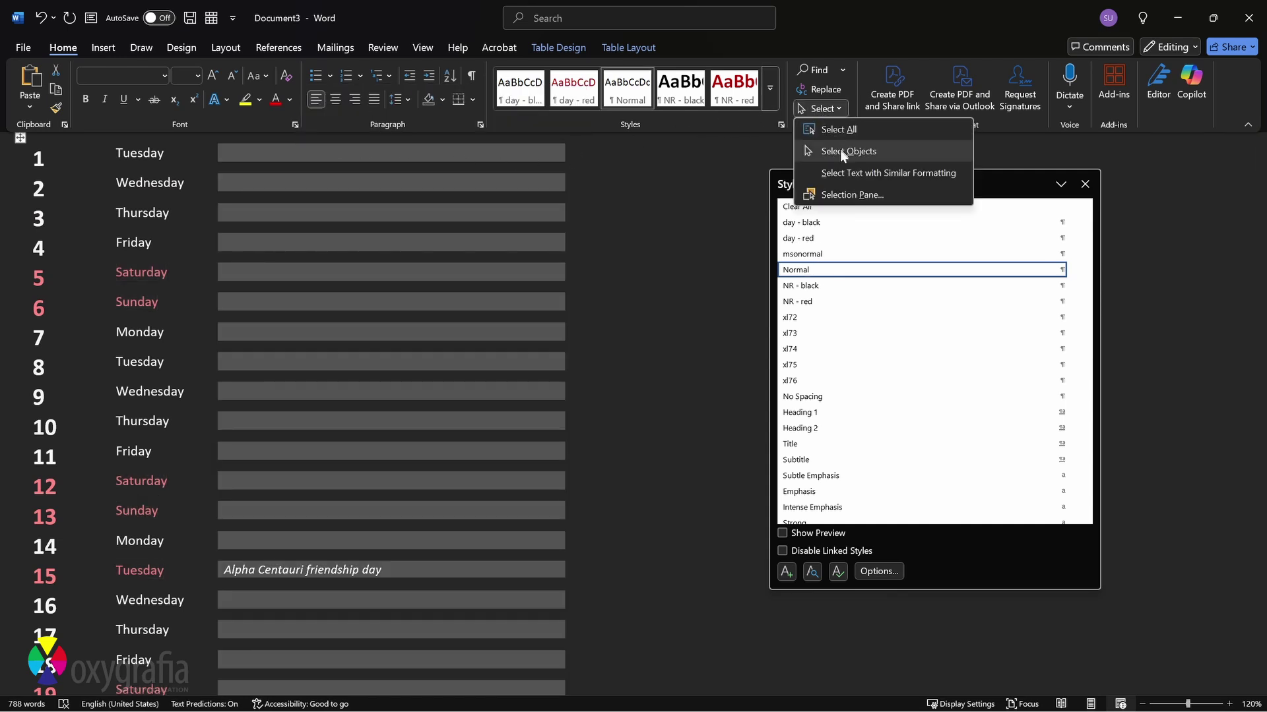
pyautogui.click(836, 173)
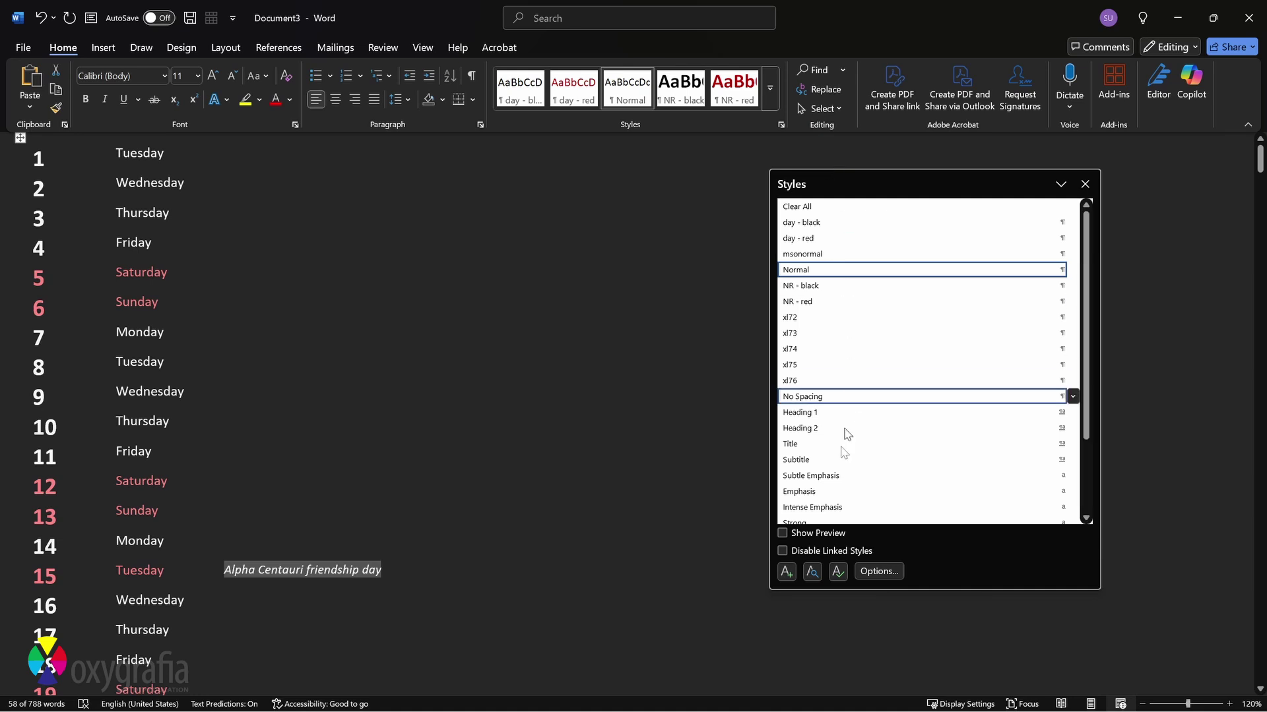
pyautogui.click(785, 571)
pyautogui.write('comme')
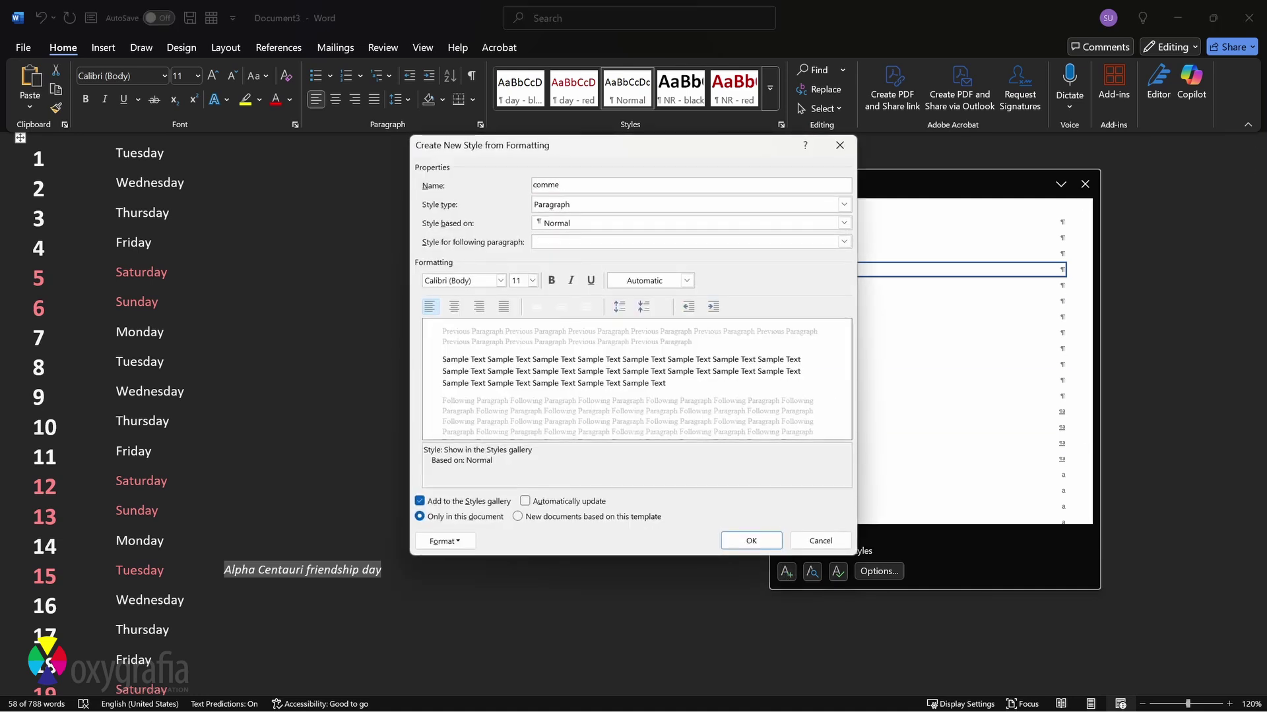
pyautogui.press('Return')
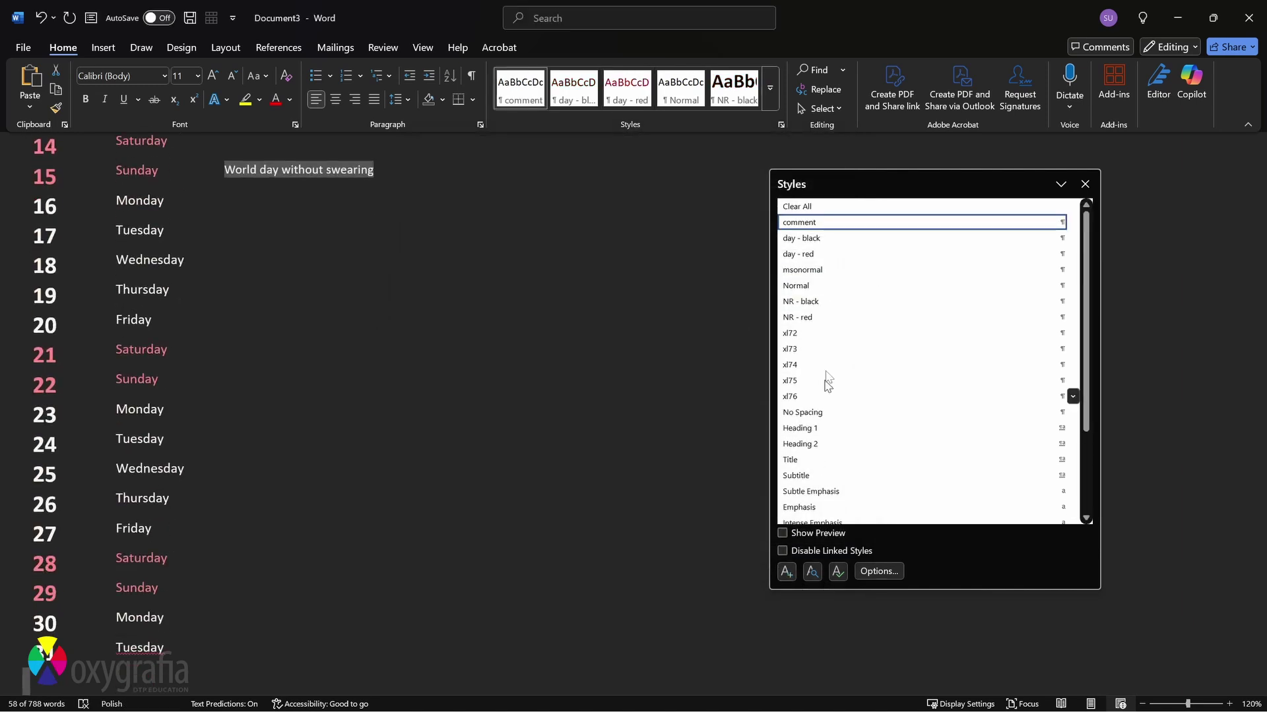
# - Modify the "comment" paragraph style to use italic text
pyautogui.rightClick(834, 225)
pyautogui.click(910, 264)
pyautogui.click(571, 280)
pyautogui.click(751, 541)
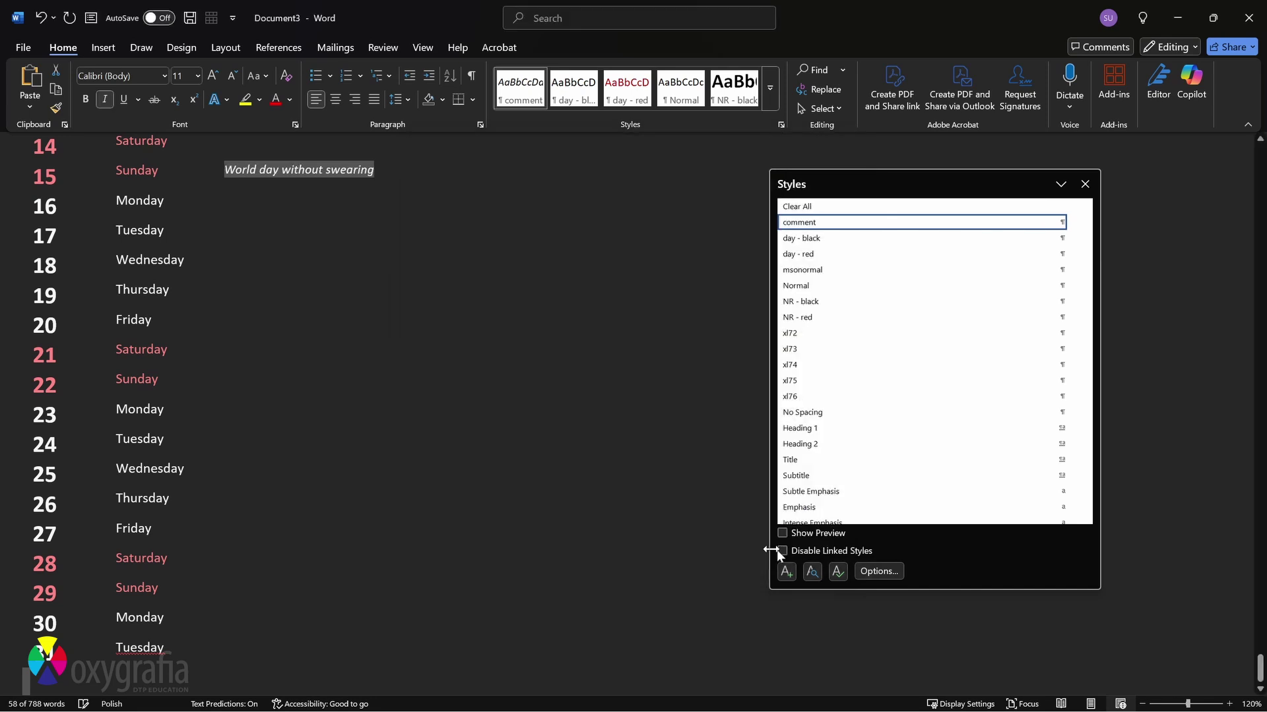
# - Check which paragraph styles are assigned to the black and red numbers, the day names and the Alpha Centauri comment
pyautogui.hotkey('ctrl', 'Home')
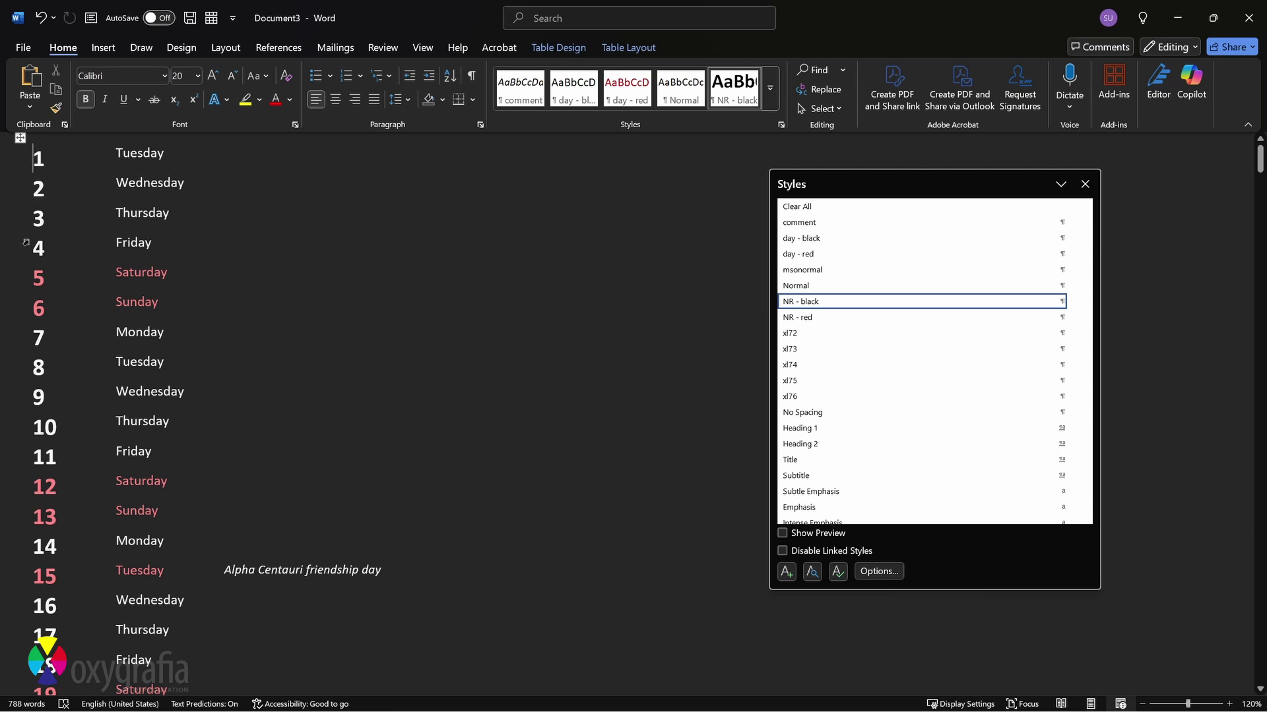
pyautogui.click(38, 281)
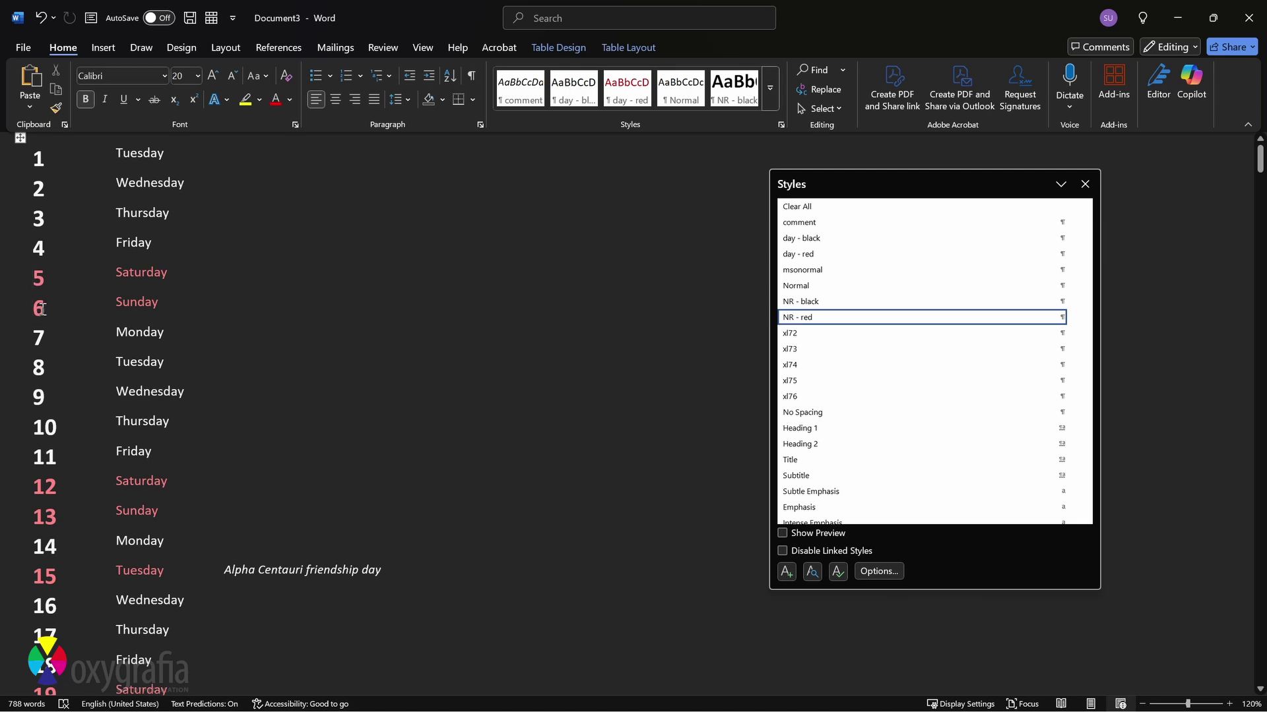
pyautogui.click(133, 154)
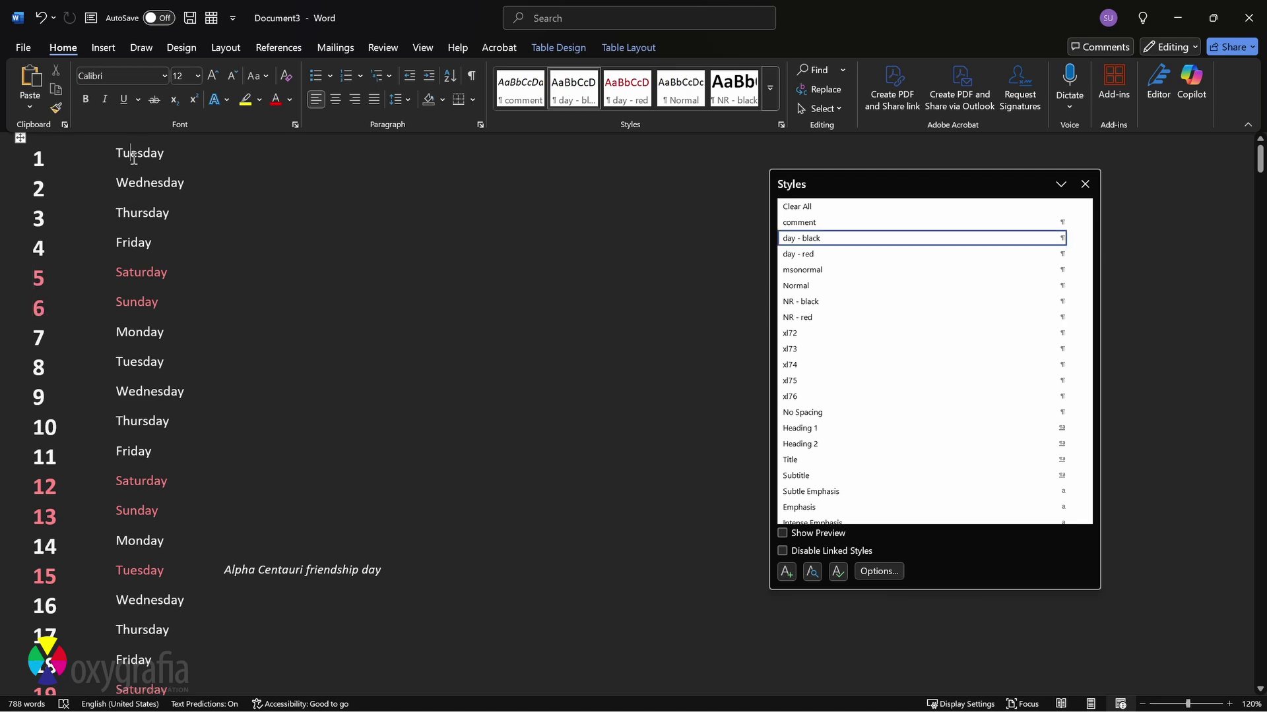
pyautogui.click(138, 272)
pyautogui.click(140, 303)
pyautogui.click(290, 572)
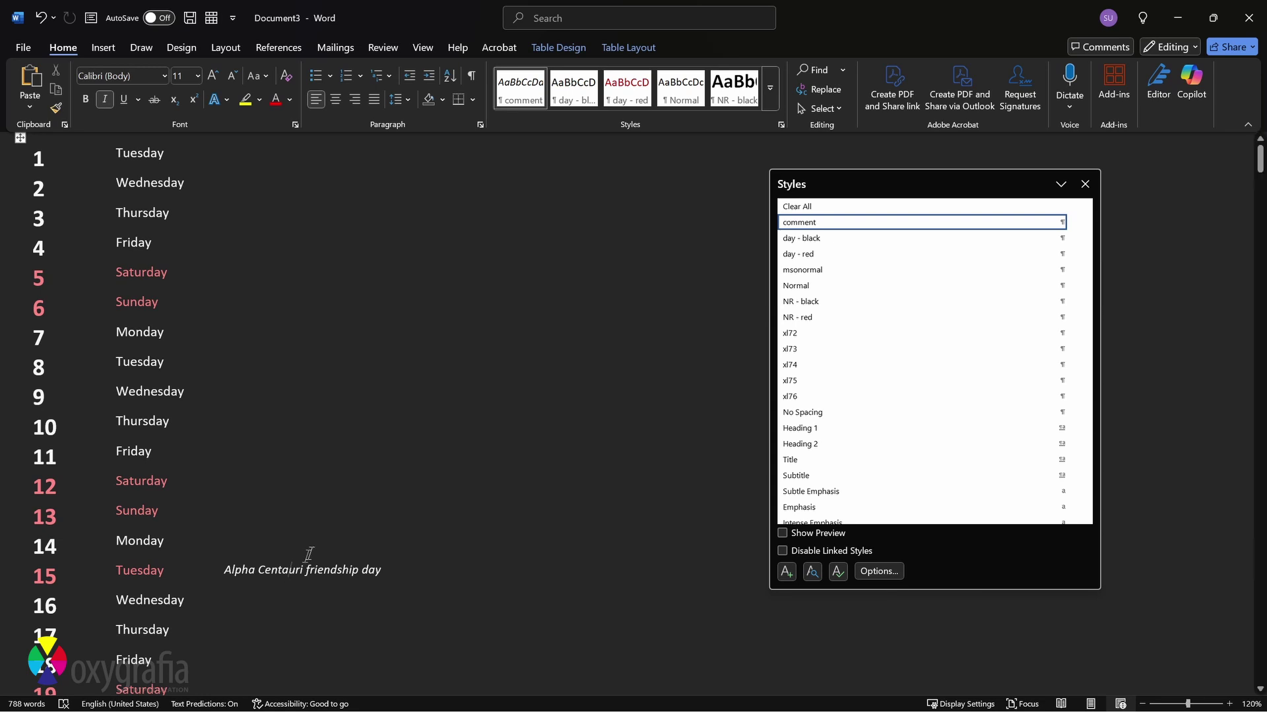
pyautogui.rightClick(810, 226)
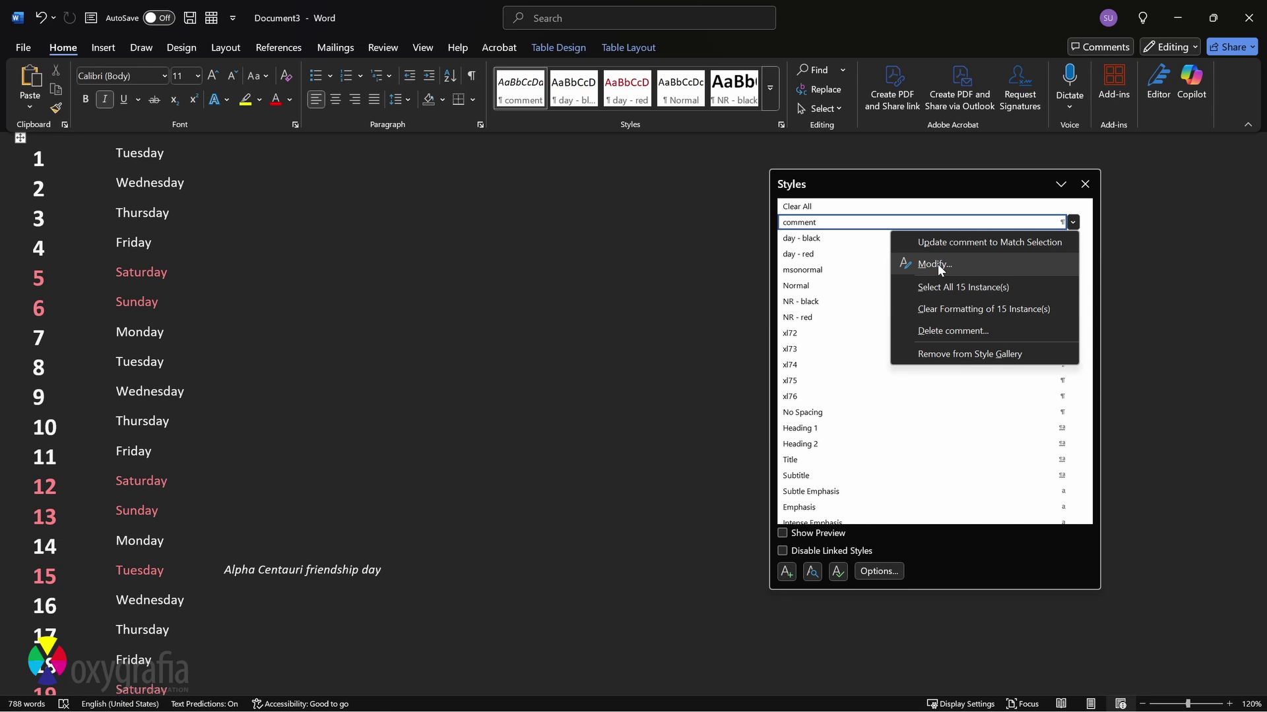
pyautogui.press('Escape')
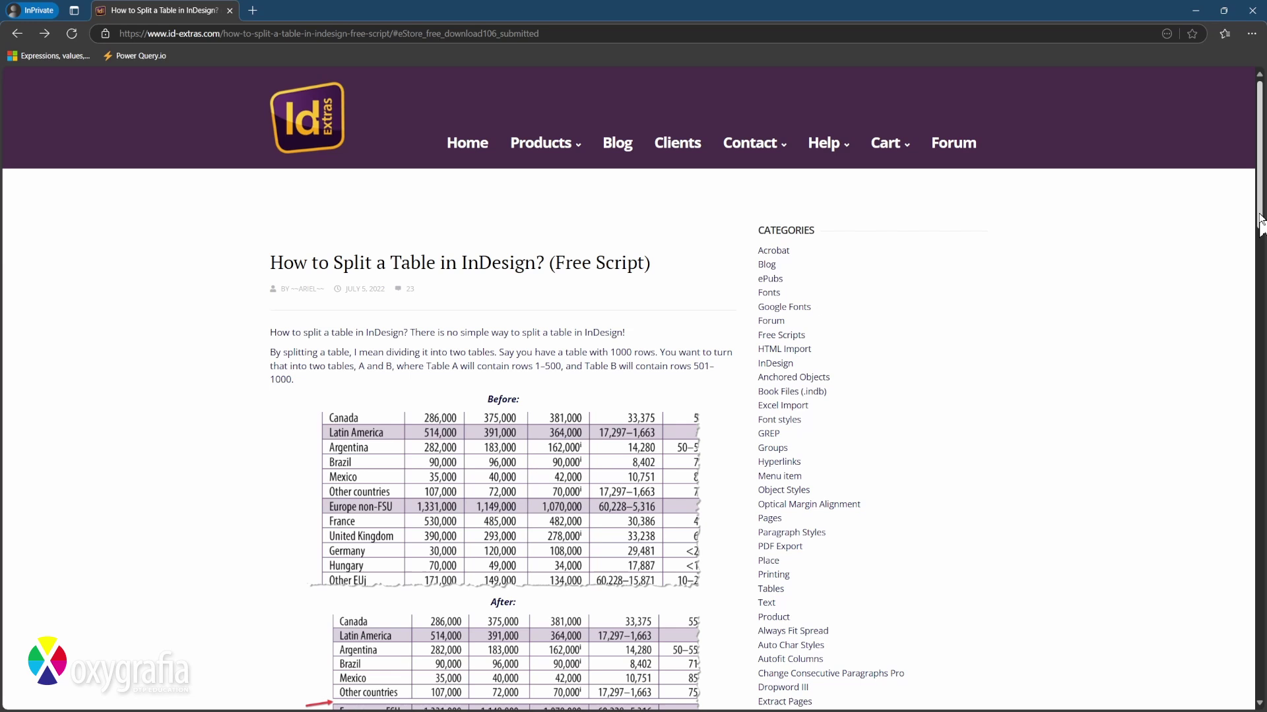
# - Read the article on splitting a table in InDesign down to the free script's instructions and download form
pyautogui.scroll(-3, 1260, 225)
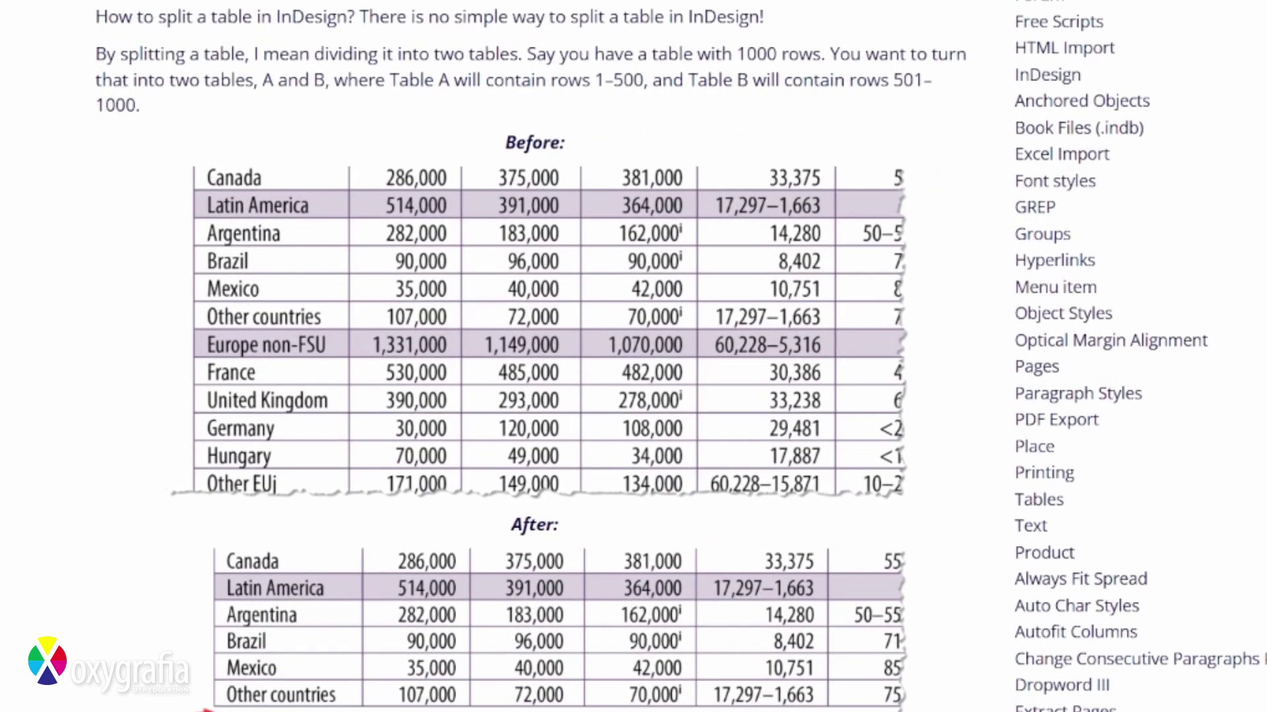
pyautogui.scroll(-5, 634, 356)
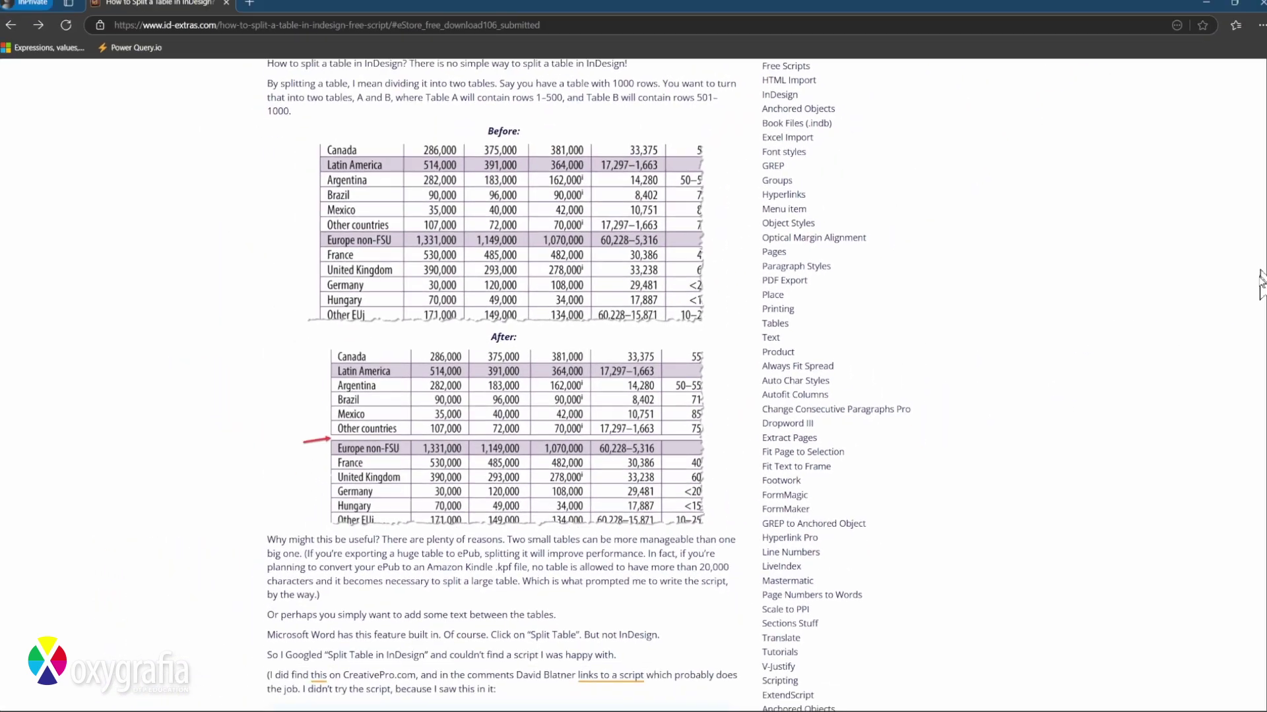
pyautogui.scroll(-10, 1244, 410)
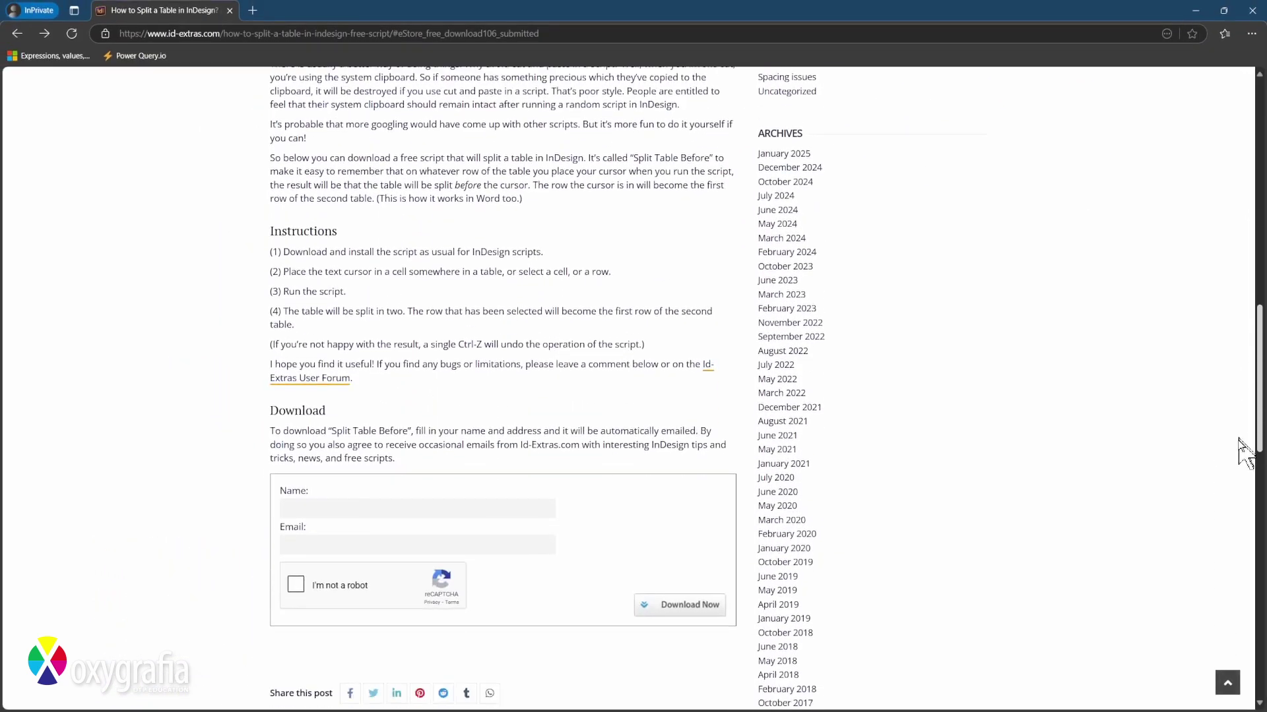
pyautogui.scroll(-2, 1245, 455)
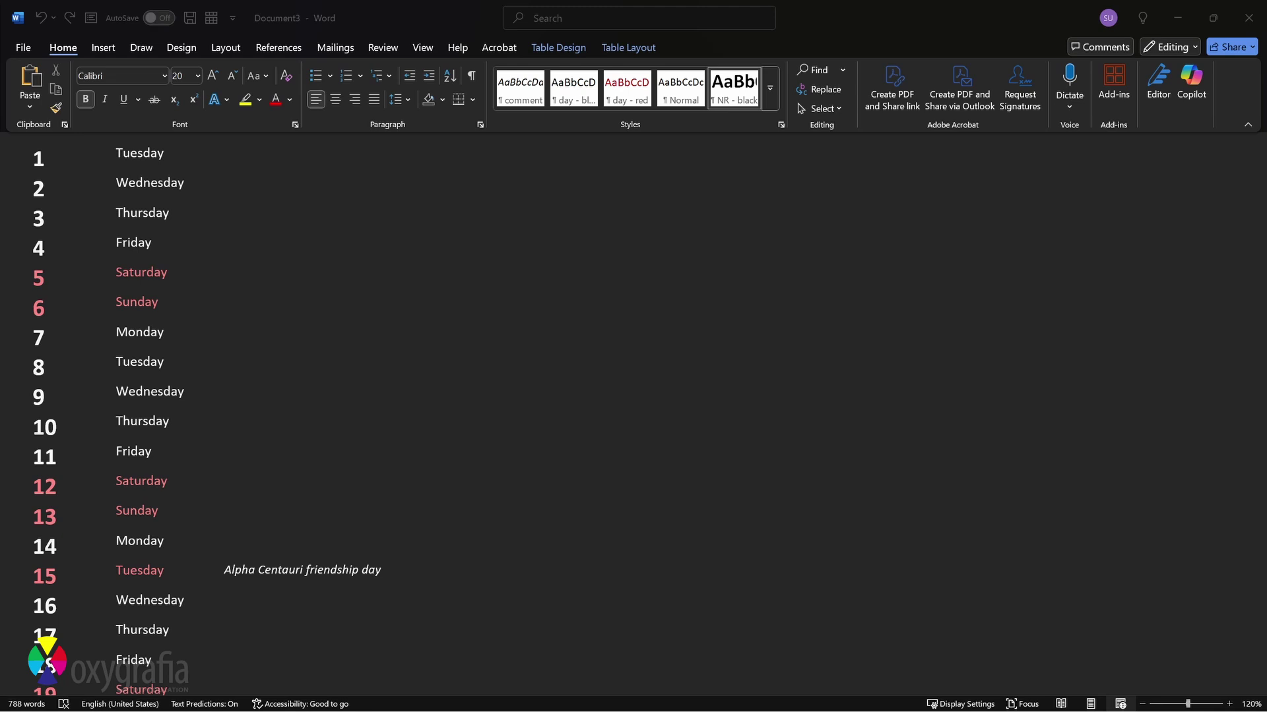
# - Switch to the Word document and split the calendar table before the row for 1 February
pyautogui.scroll(-5, 53, 382)
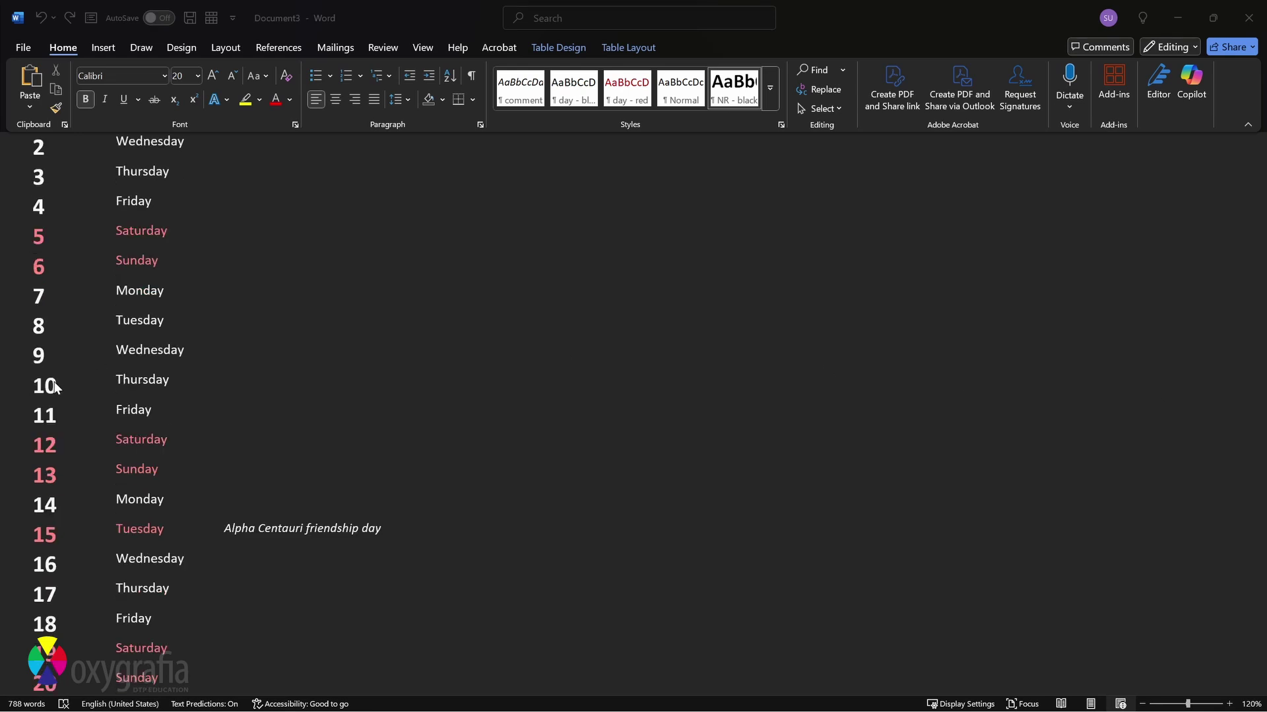
pyautogui.scroll(-5, 57, 392)
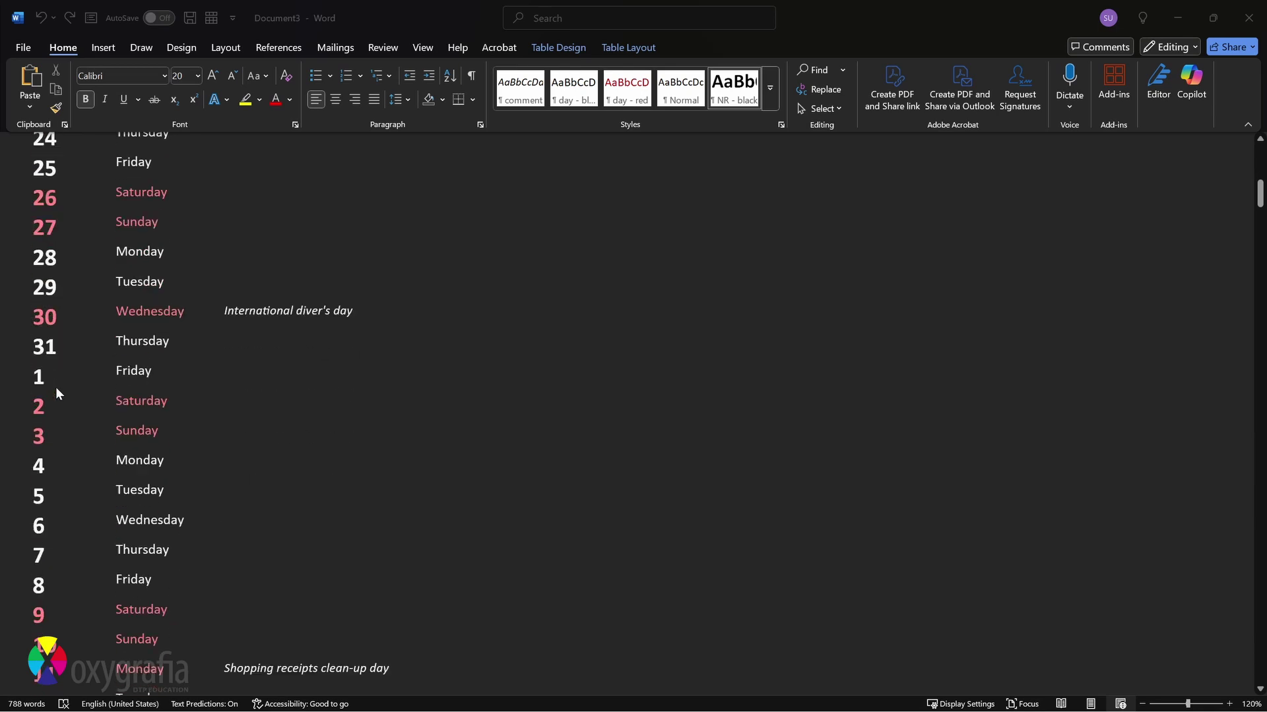
pyautogui.click(38, 377)
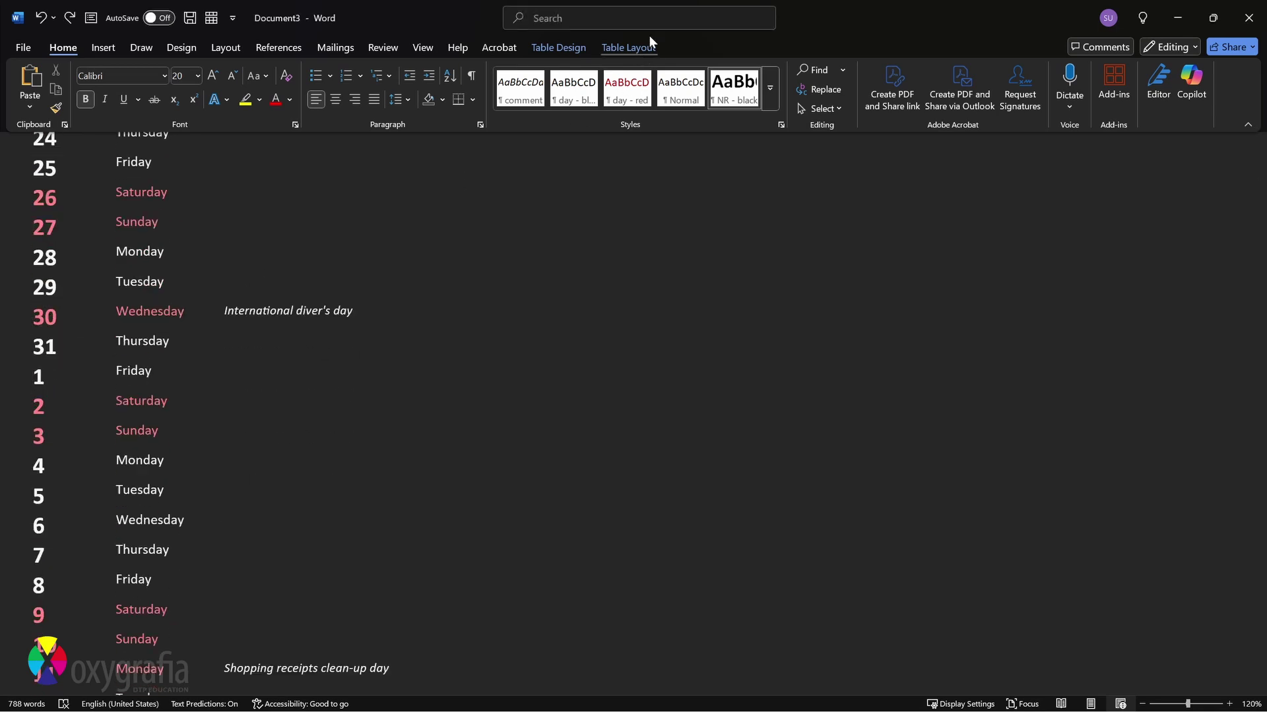
pyautogui.click(639, 52)
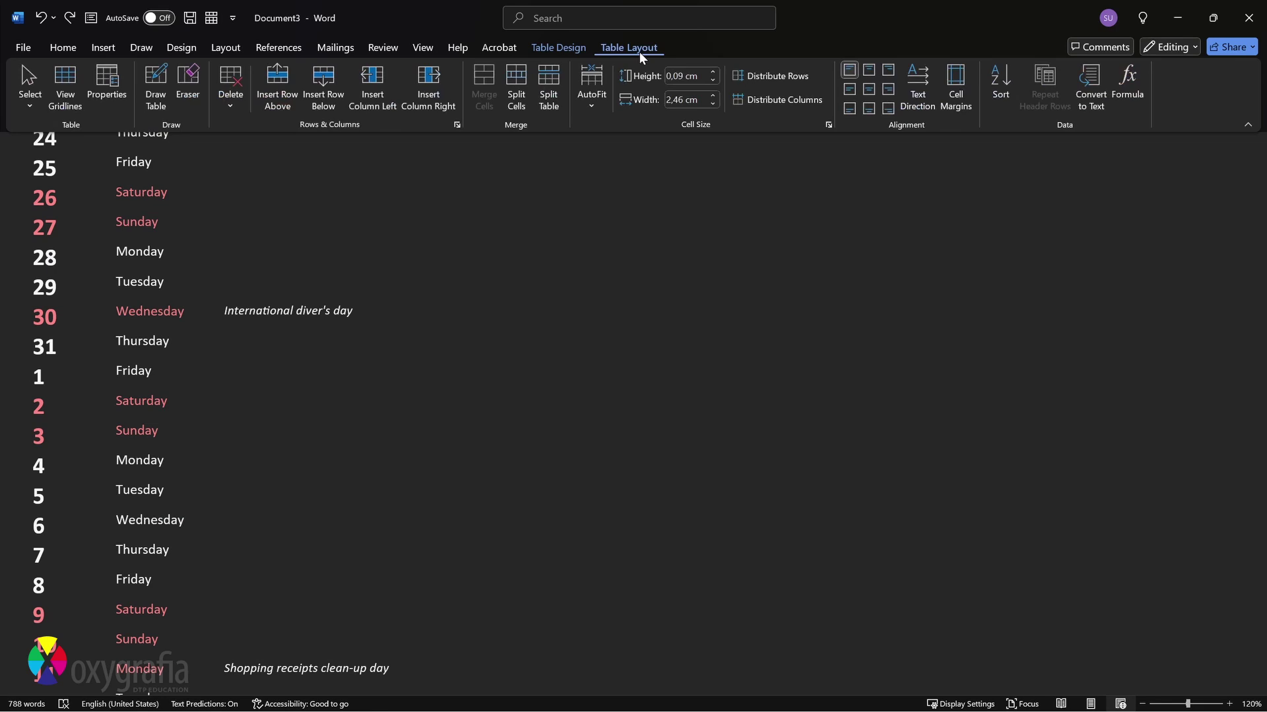
pyautogui.click(549, 89)
# - Place the cursor in the 1 March row, then remove Split Table from the Quick Access Toolbar and add it again
pyautogui.scroll(-7, 71, 420)
pyautogui.scroll(-5, 70, 420)
pyautogui.click(36, 449)
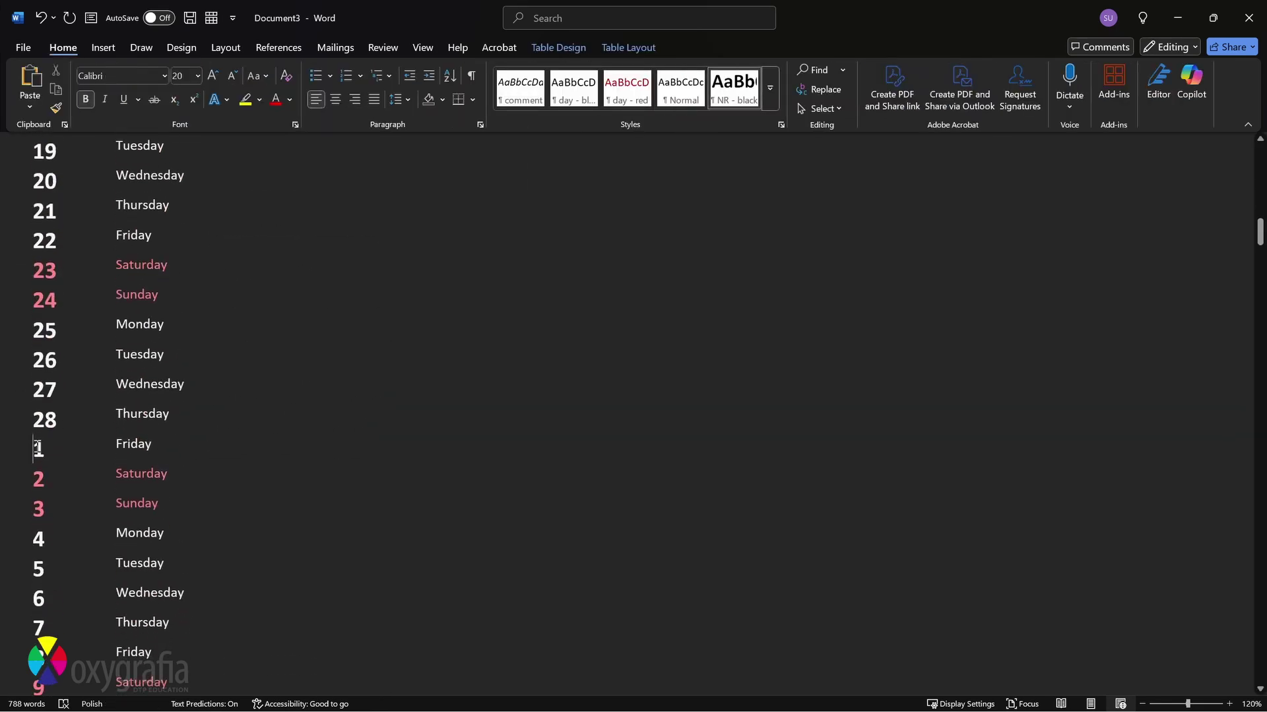
pyautogui.click(628, 47)
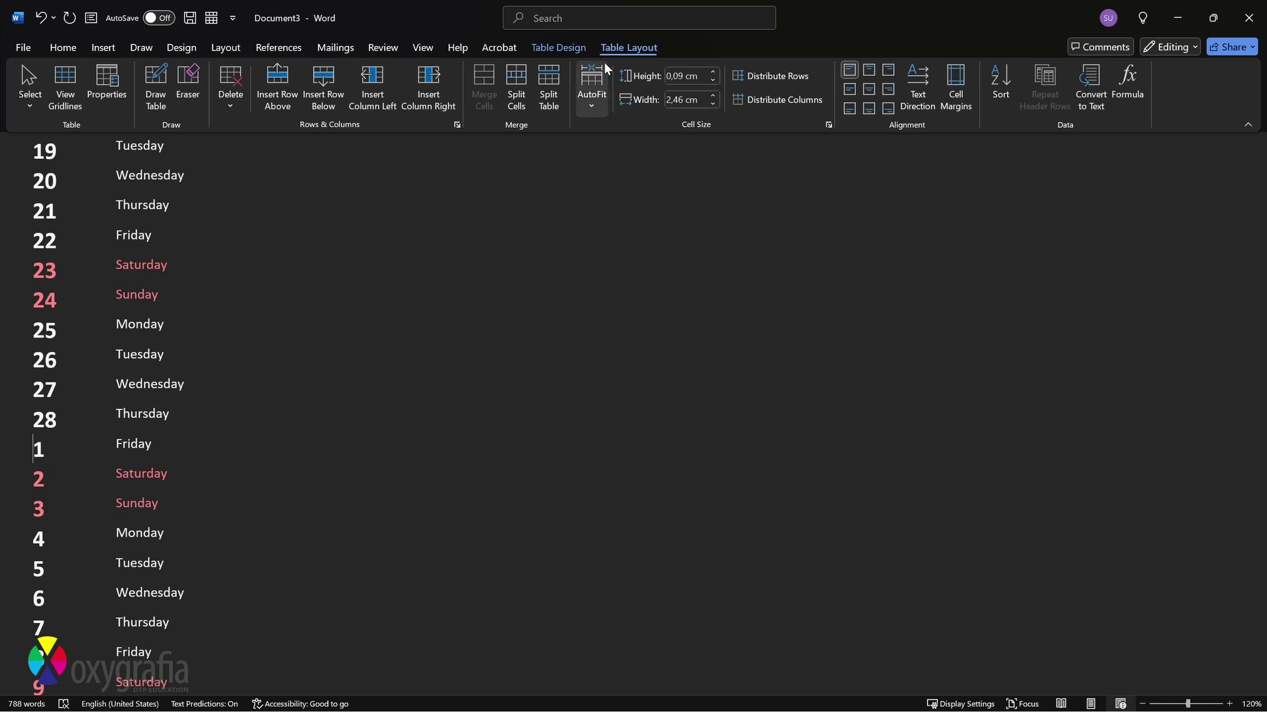
pyautogui.rightClick(551, 96)
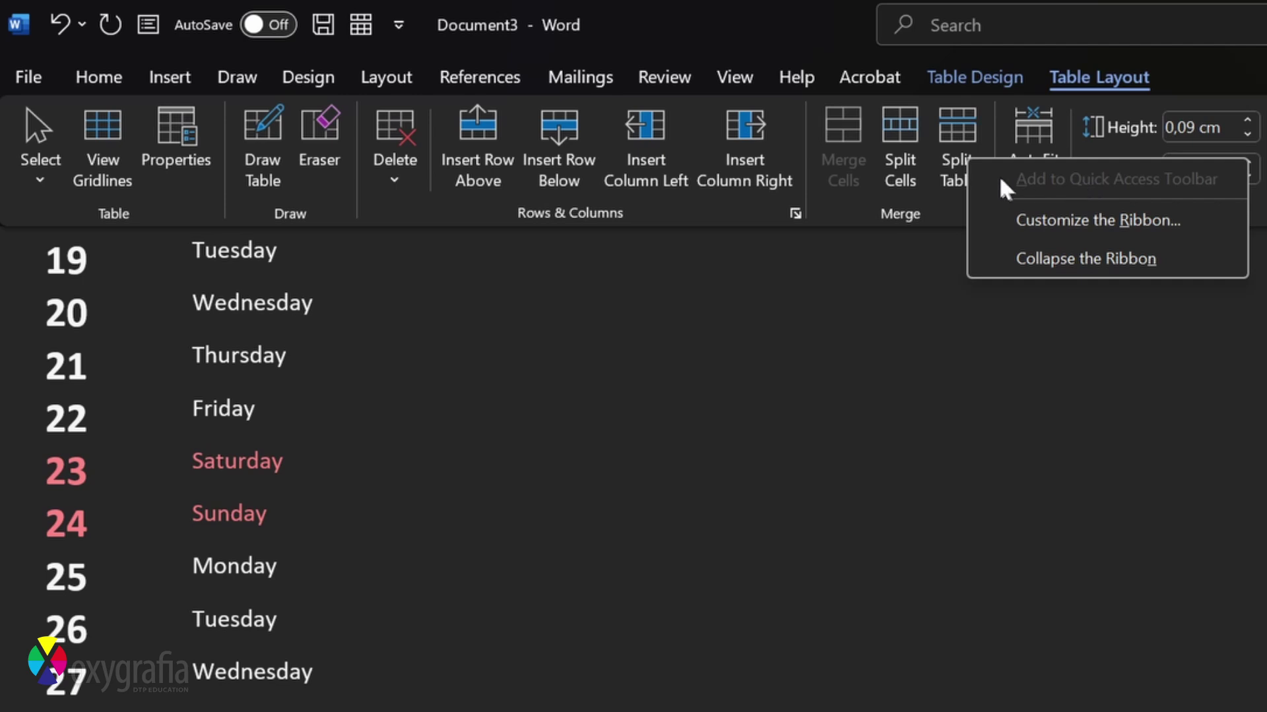
pyautogui.rightClick(361, 28)
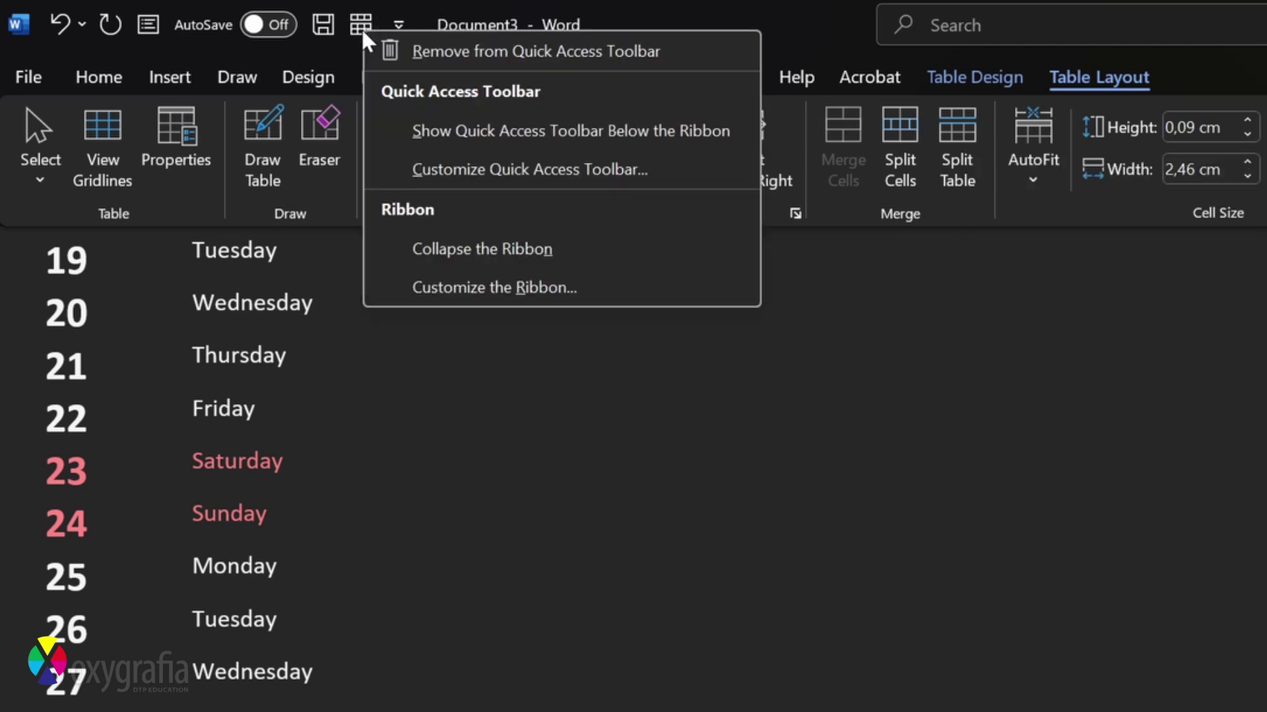
pyautogui.click(405, 52)
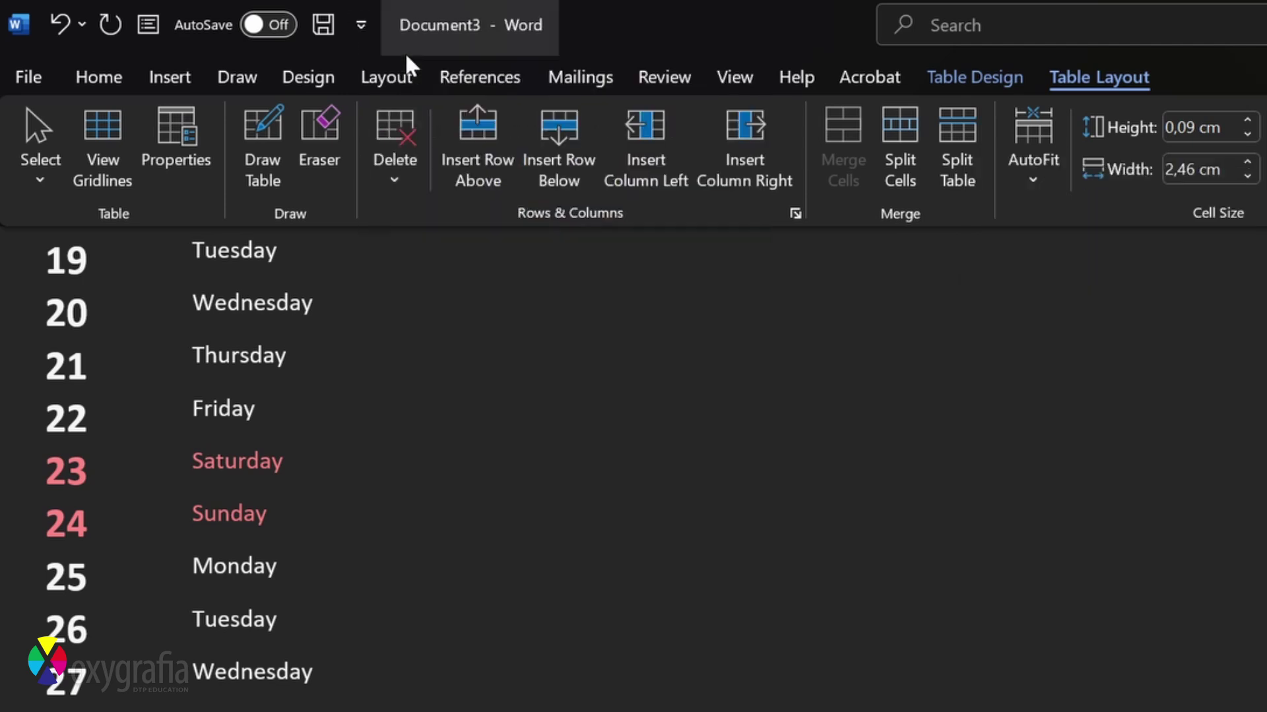
pyautogui.rightClick(961, 140)
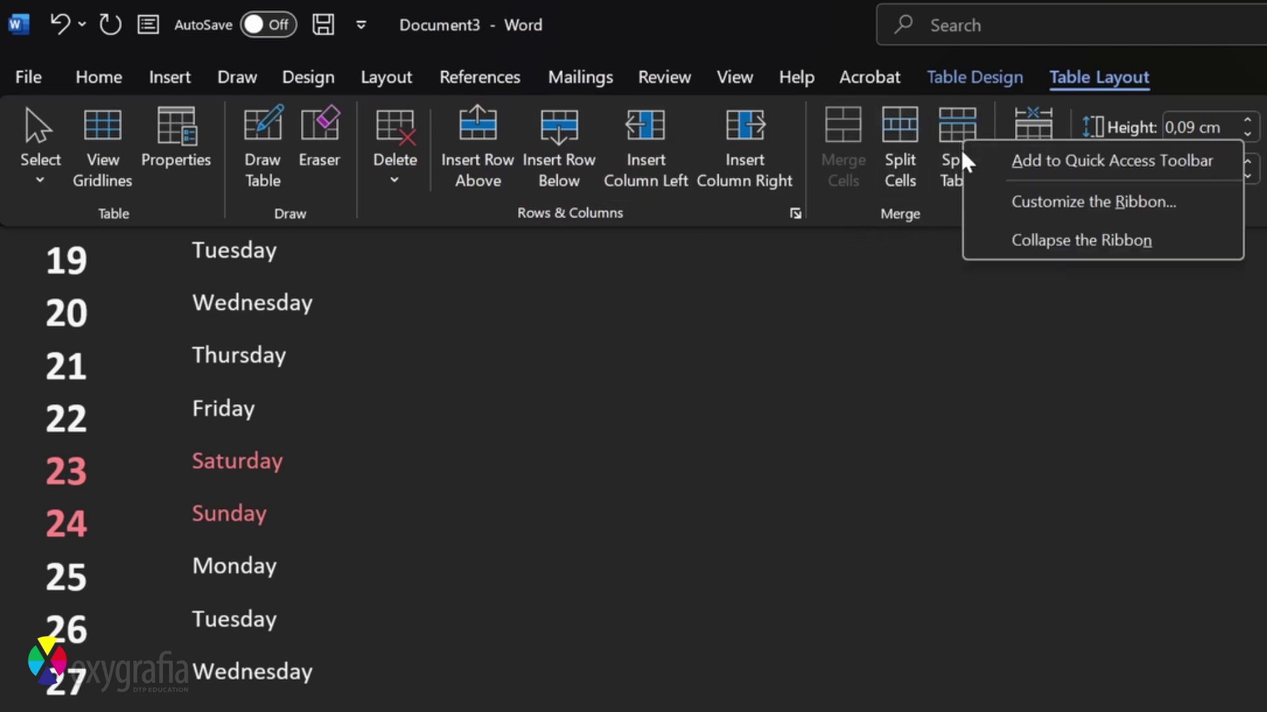
pyautogui.click(1041, 160)
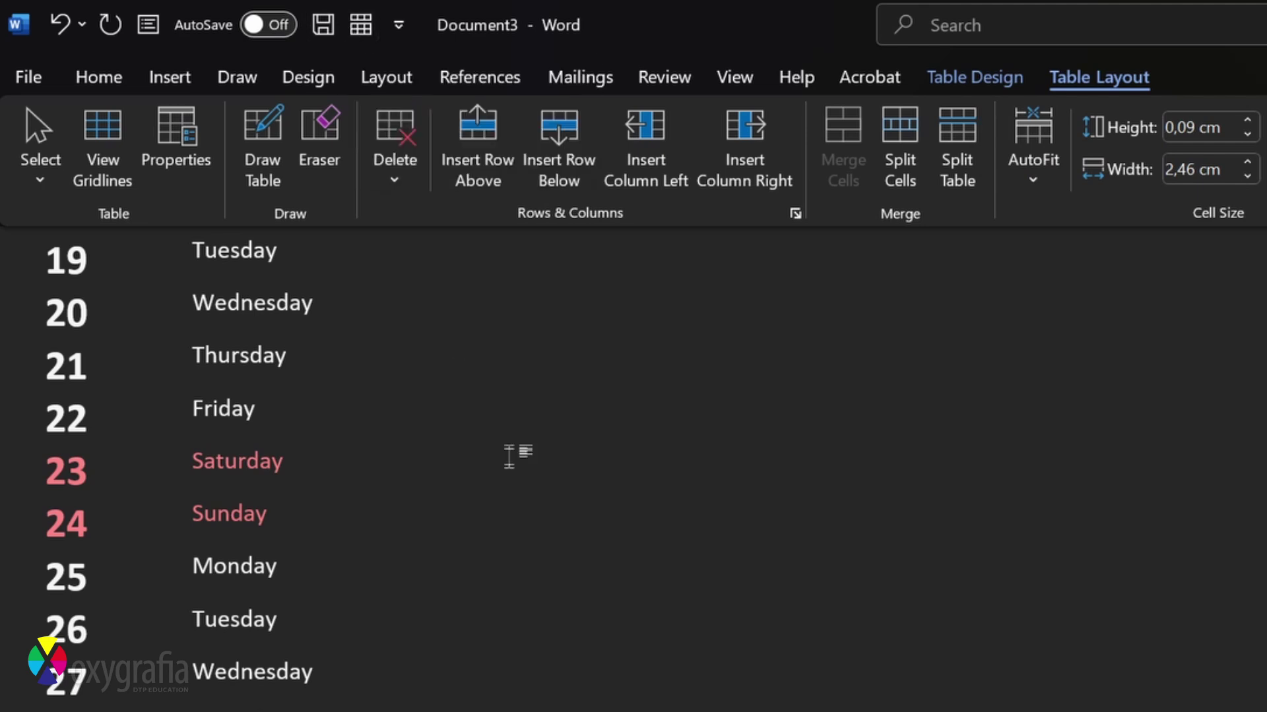
# - Split the remaining calendar table before the first day of each month from March onward
pyautogui.press('alt')
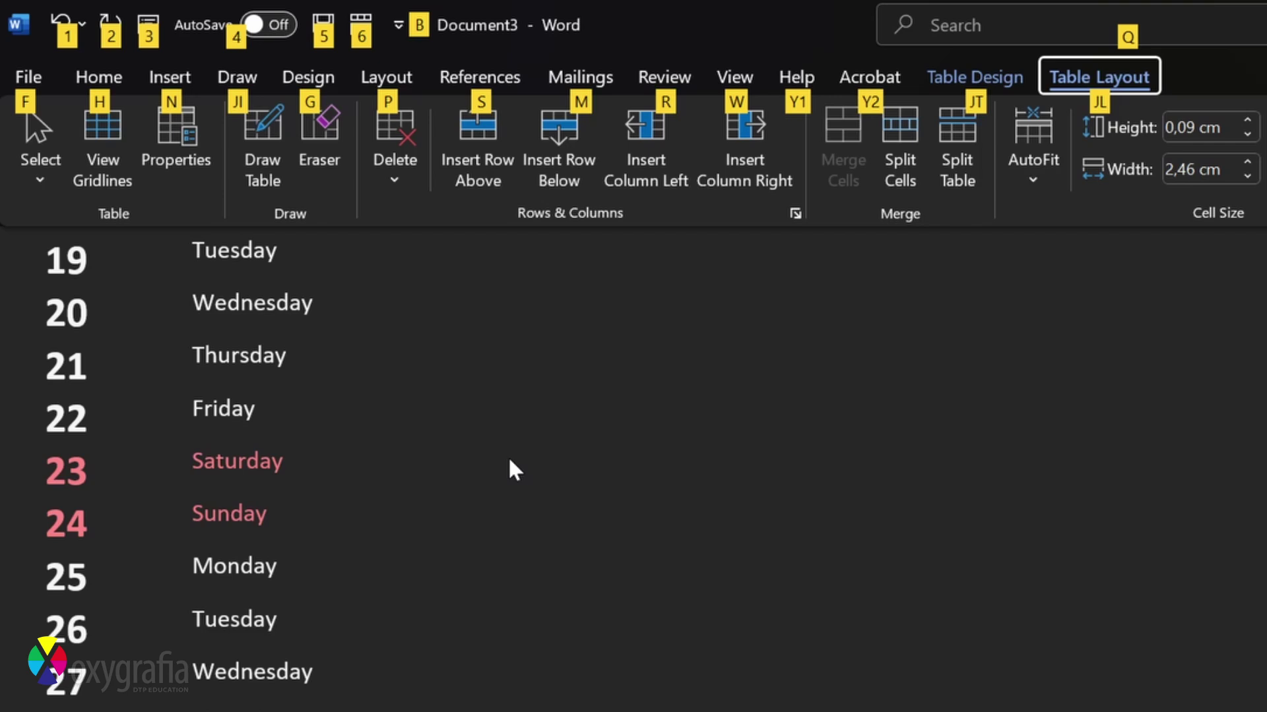
pyautogui.press('Escape')
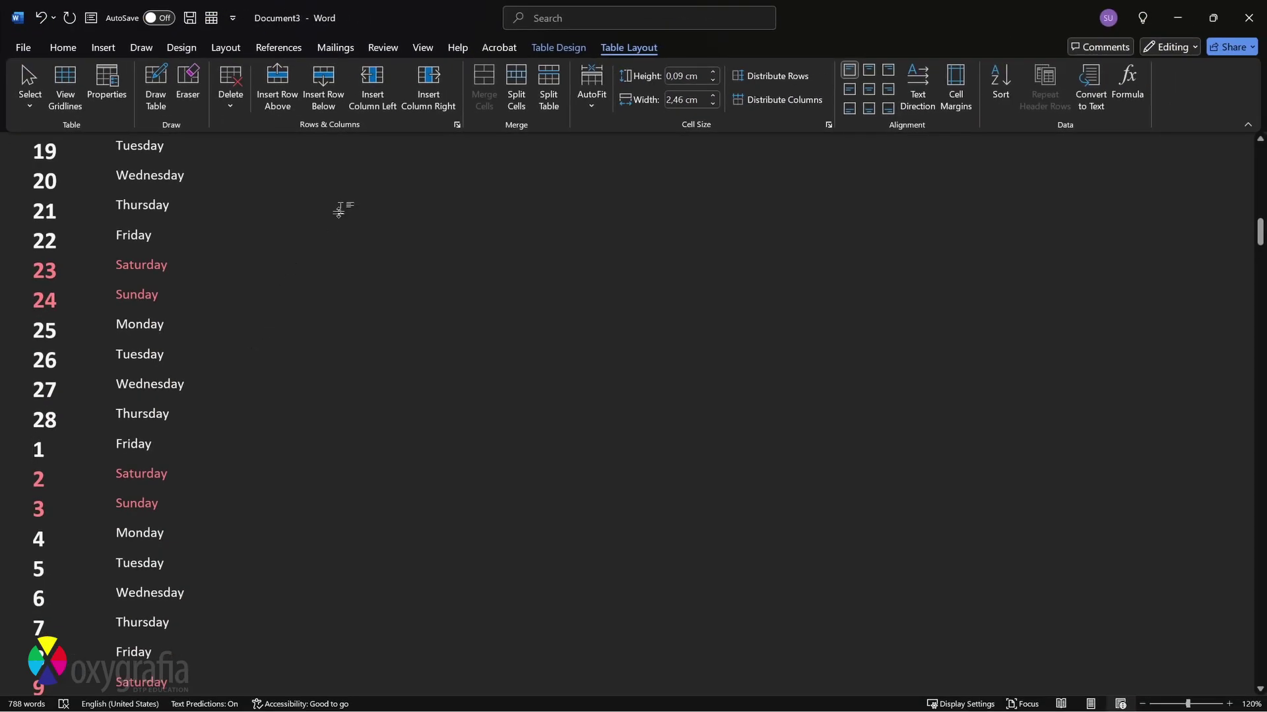
pyautogui.press('alt')
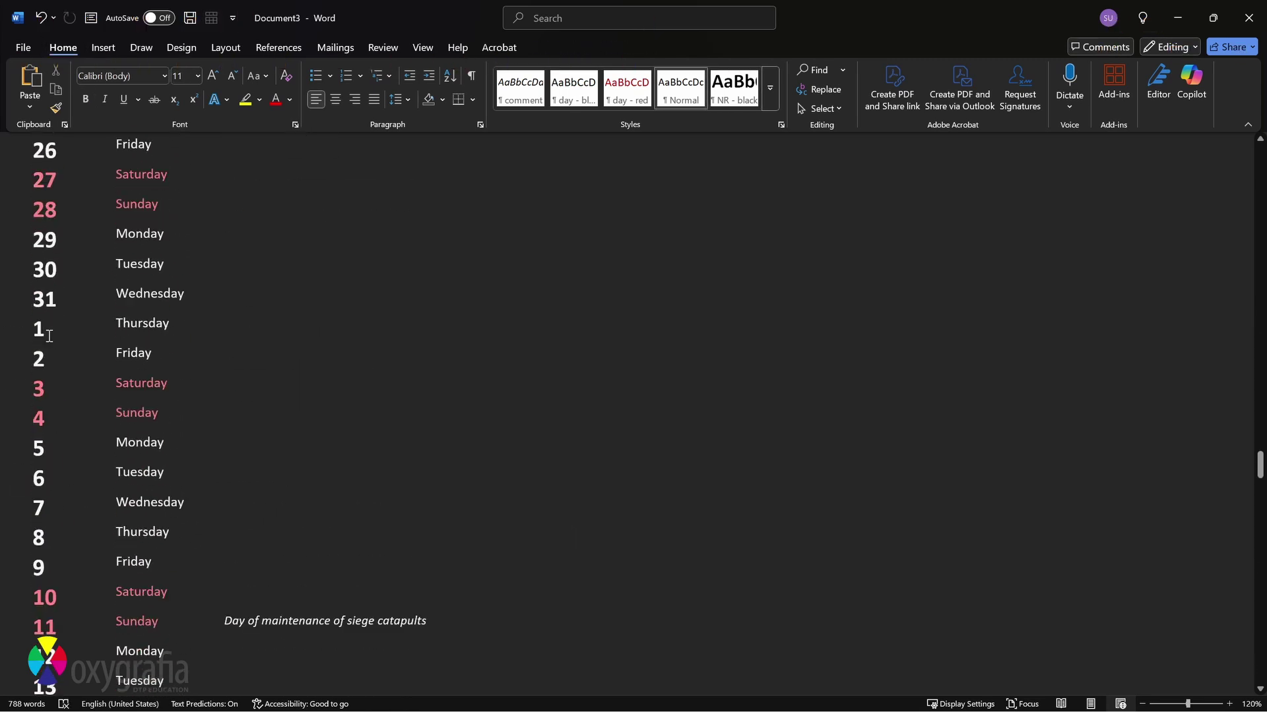
pyautogui.click(49, 337)
pyautogui.scroll(-20, 49, 336)
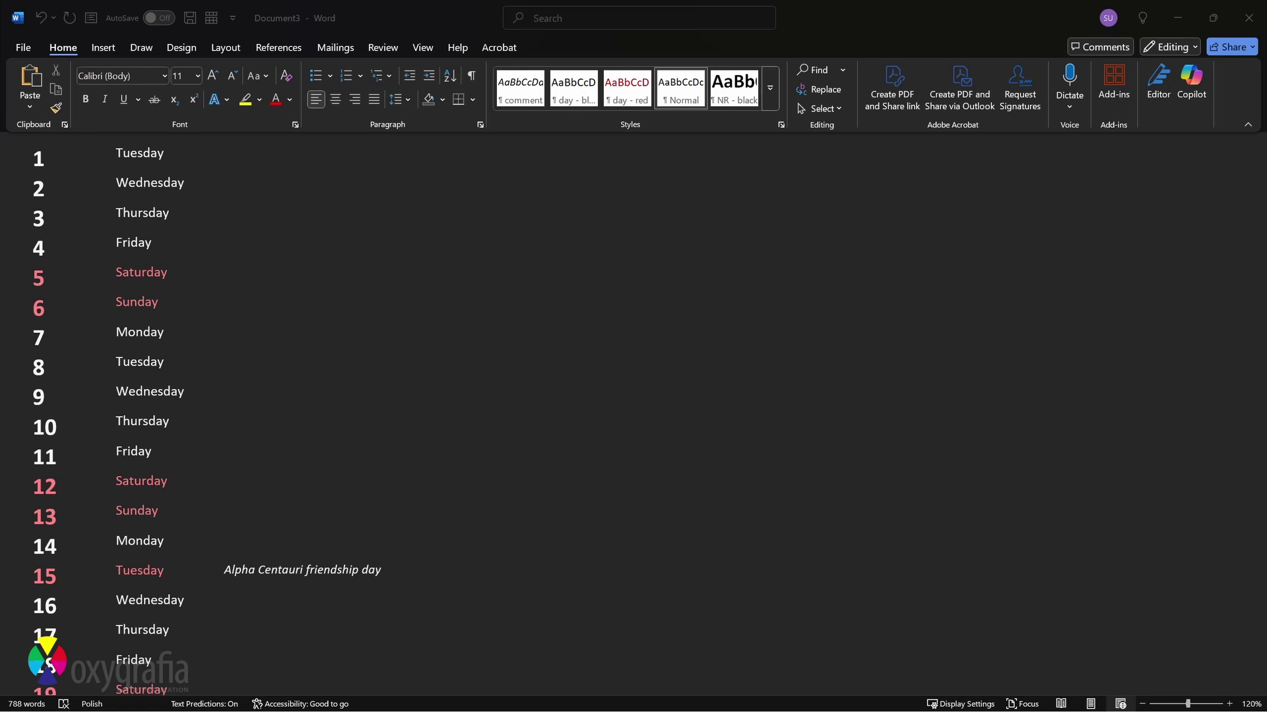
# - Save the Word document as calendar.docx in the Project folder
pyautogui.press('F12')
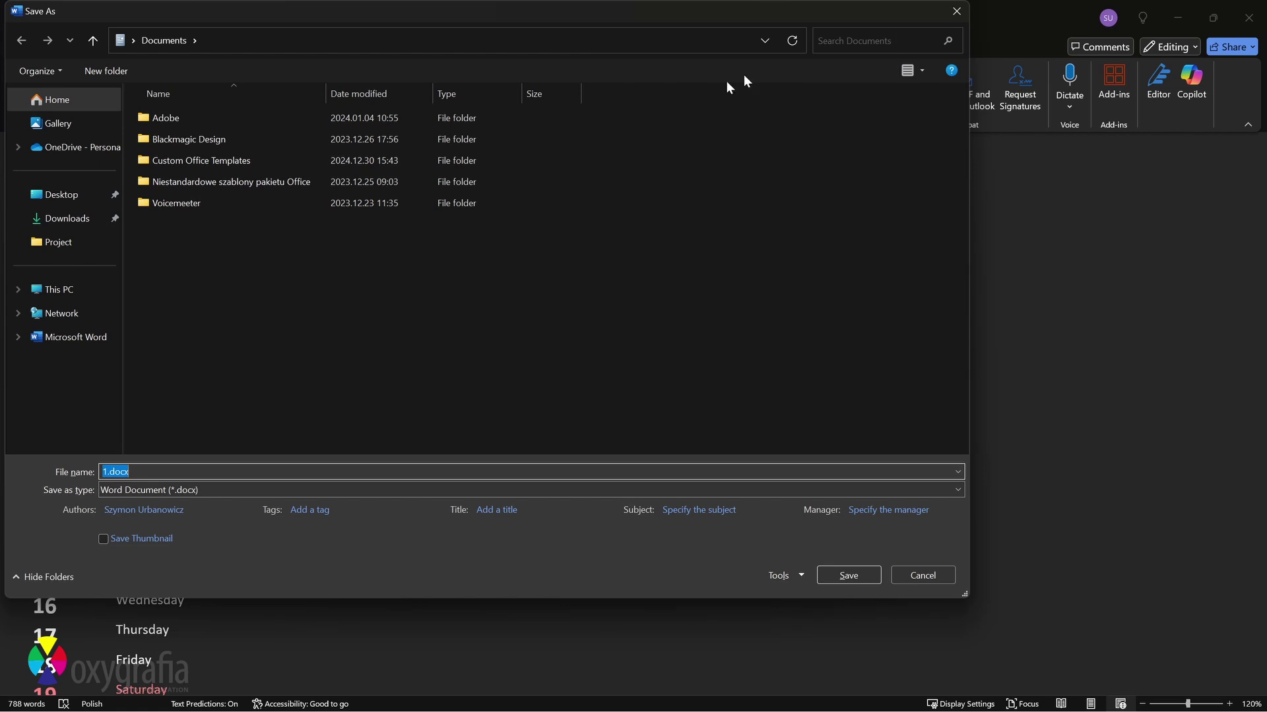
pyautogui.click(40, 242)
pyautogui.click(141, 474)
pyautogui.press('Home')
pyautogui.press('Delete')
pyautogui.write('calendar')
pyautogui.click(834, 577)
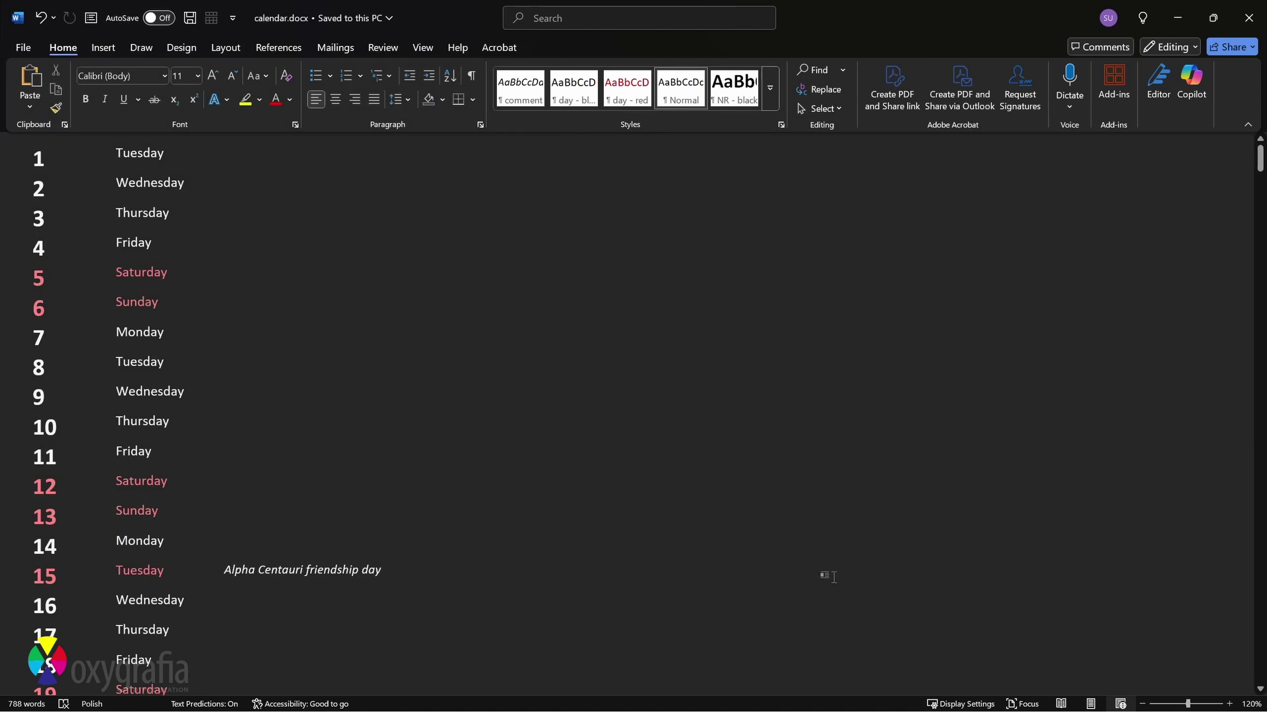
# - Close the Word document and the Excel calendar workbook, saving the workbook's changes
pyautogui.click(1249, 24)
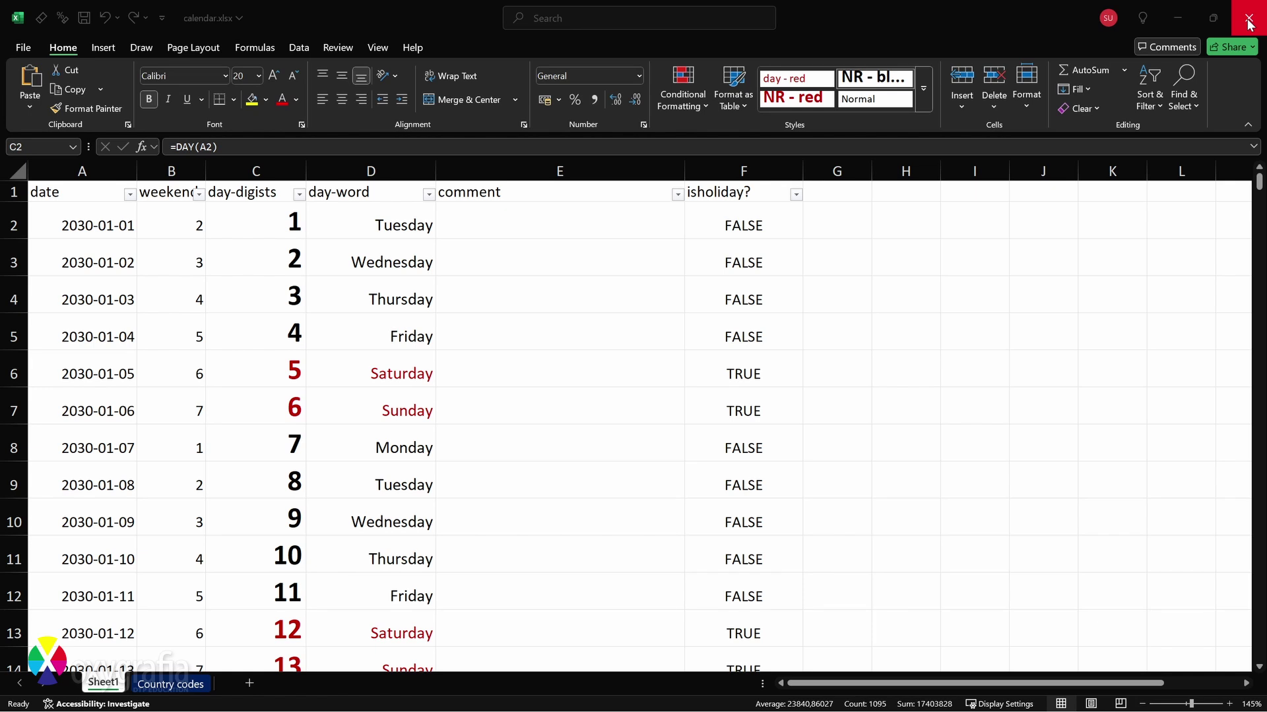
pyautogui.click(1249, 24)
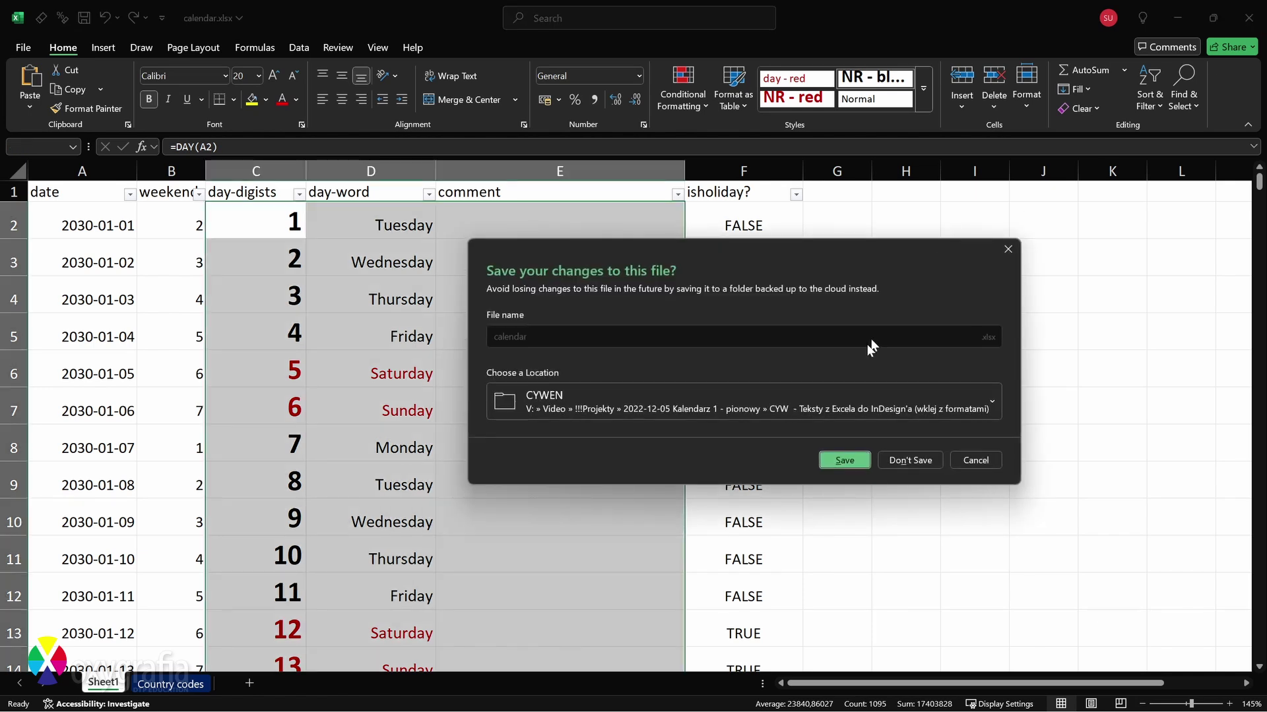
pyautogui.click(846, 461)
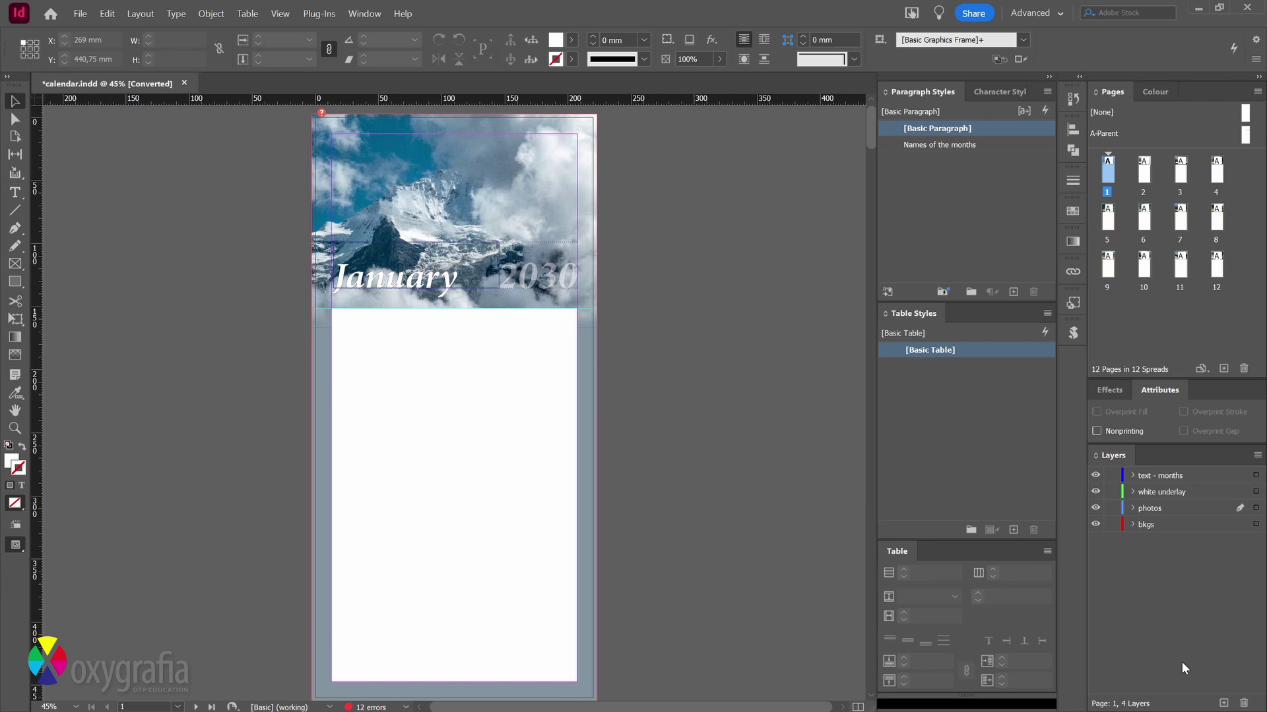
# - In the InDesign calendar, add a new layer above all others and name it "Texts"
pyautogui.click(1224, 703)
pyautogui.moveTo(1168, 511); pyautogui.dragTo(1175, 472)
pyautogui.doubleClick(1160, 476)
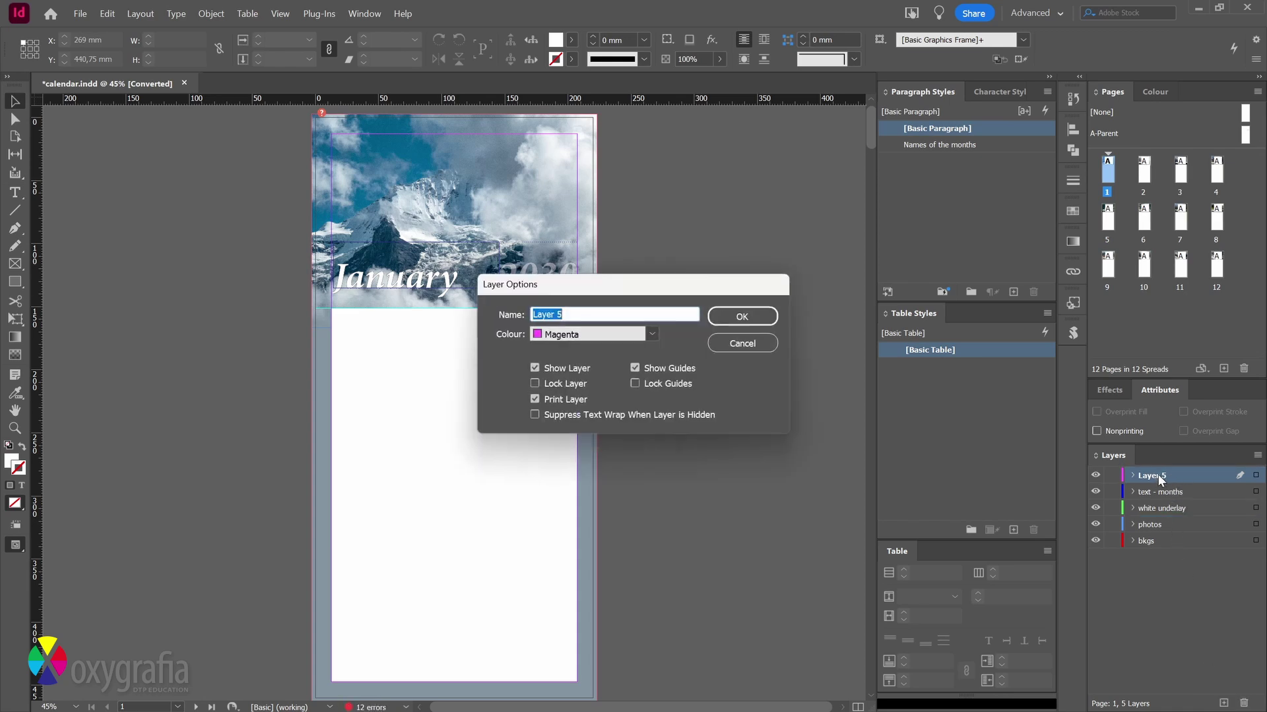
pyautogui.write('Texts')
pyautogui.press('Return')
# - Open the A-Parent page and check the Y position of its horizontal guide
pyautogui.doubleClick(1246, 136)
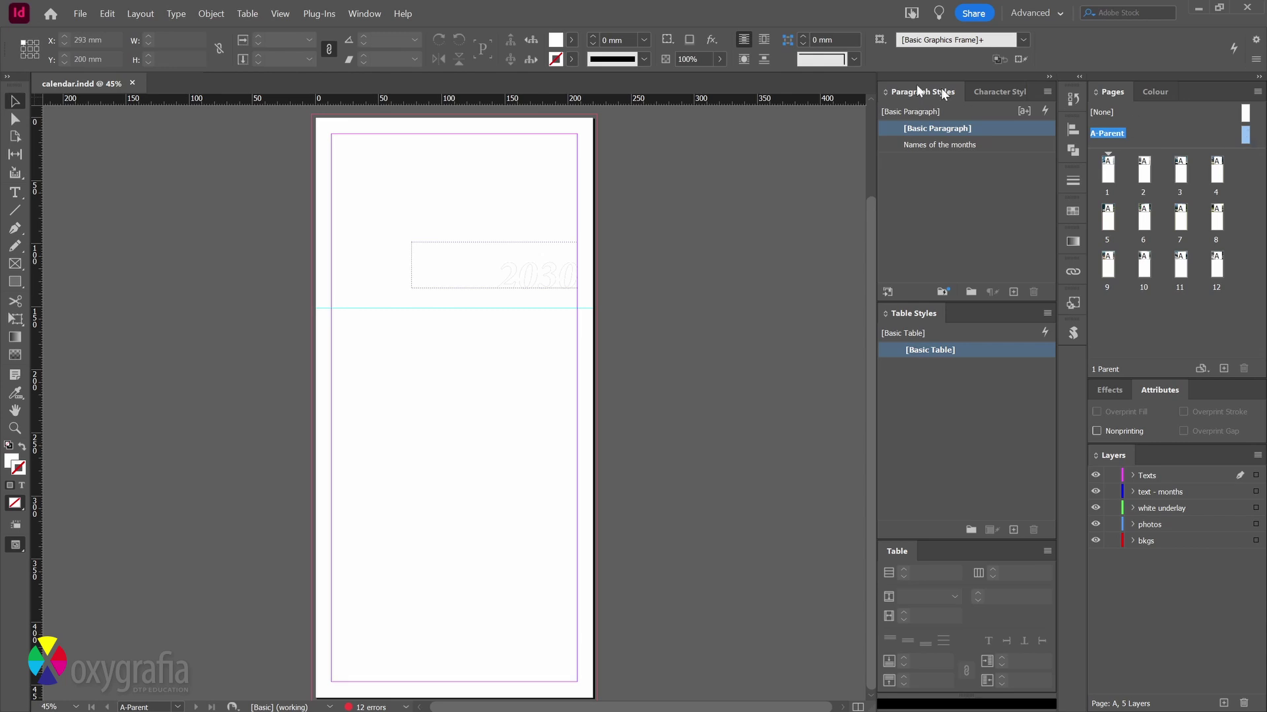
pyautogui.moveTo(311, 283); pyautogui.dragTo(367, 350)
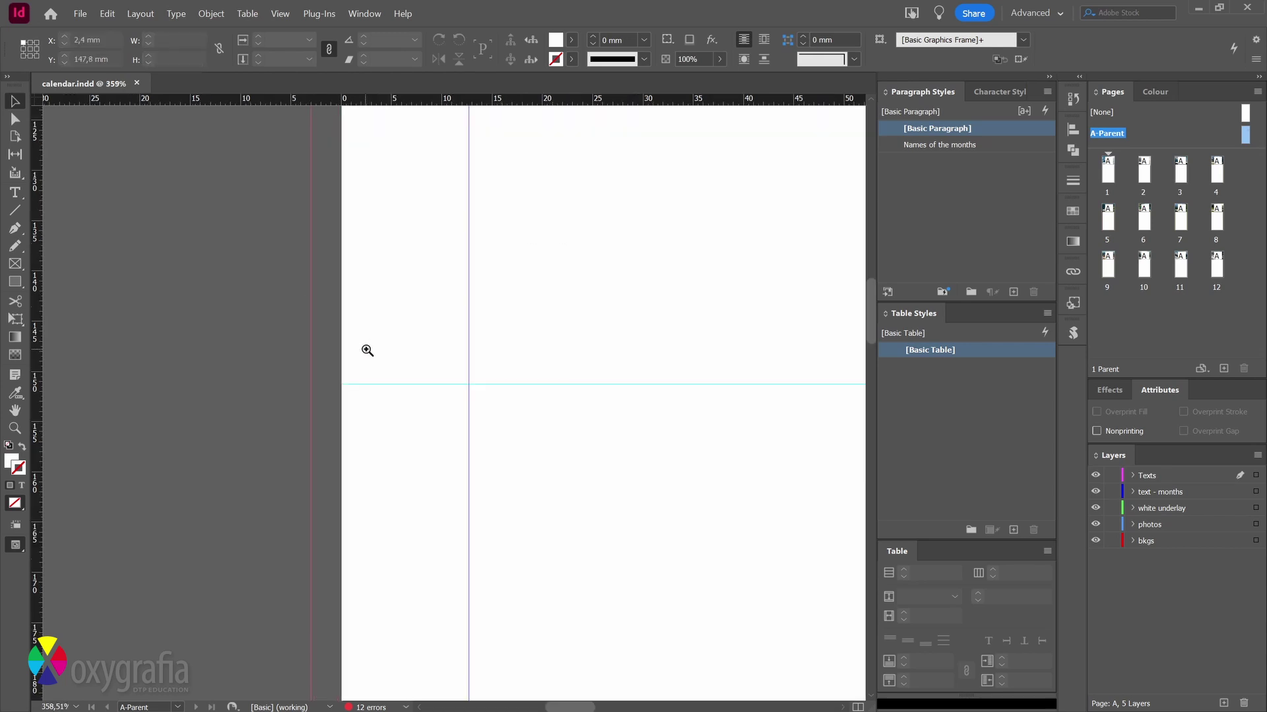
pyautogui.click(372, 384)
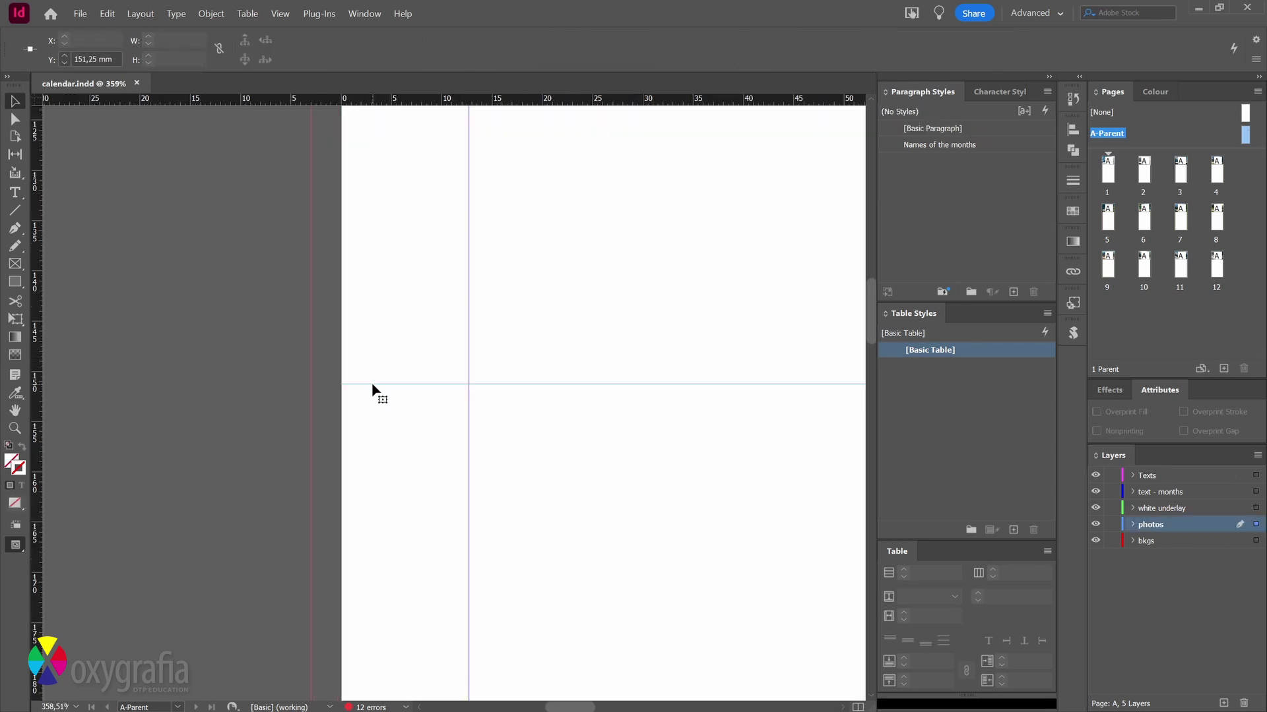
pyautogui.click(117, 59)
pyautogui.tripleClick(117, 58)
pyautogui.press('Return')
pyautogui.click(152, 368)
pyautogui.hotkey('ctrl', '0')
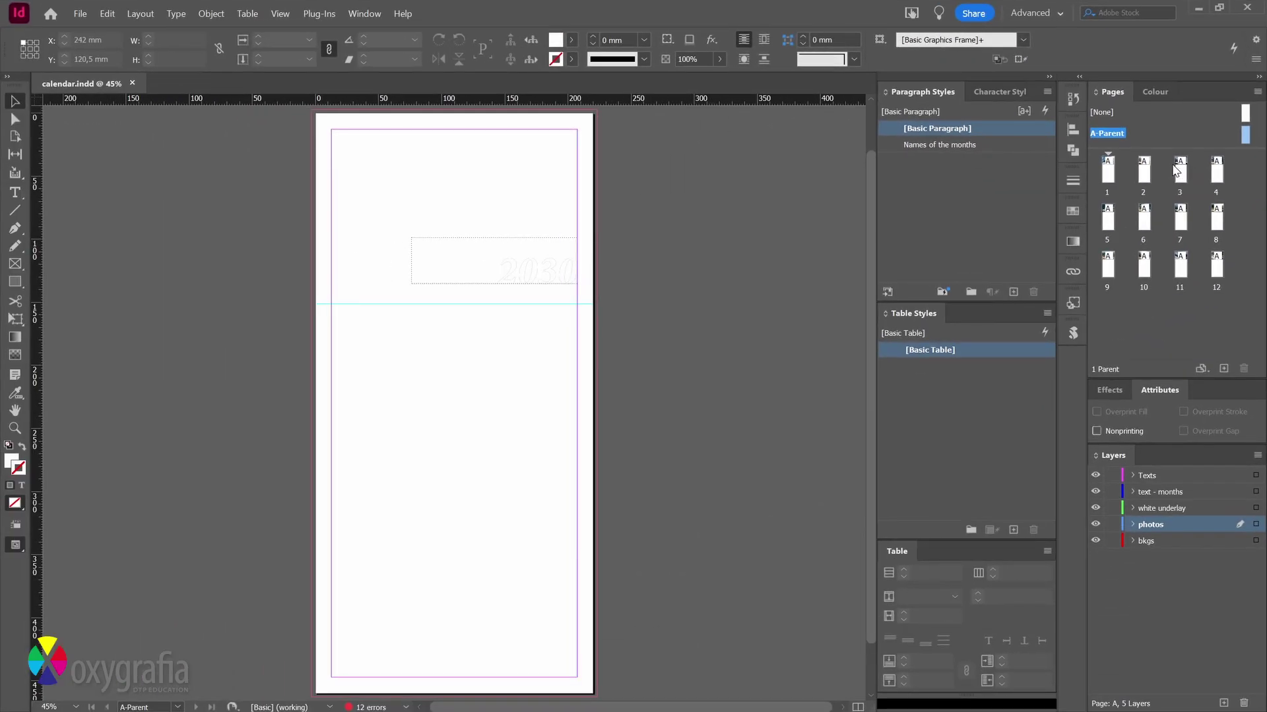
# - Set only the top margin of A-Parent to 151,25 mm
pyautogui.click(140, 14)
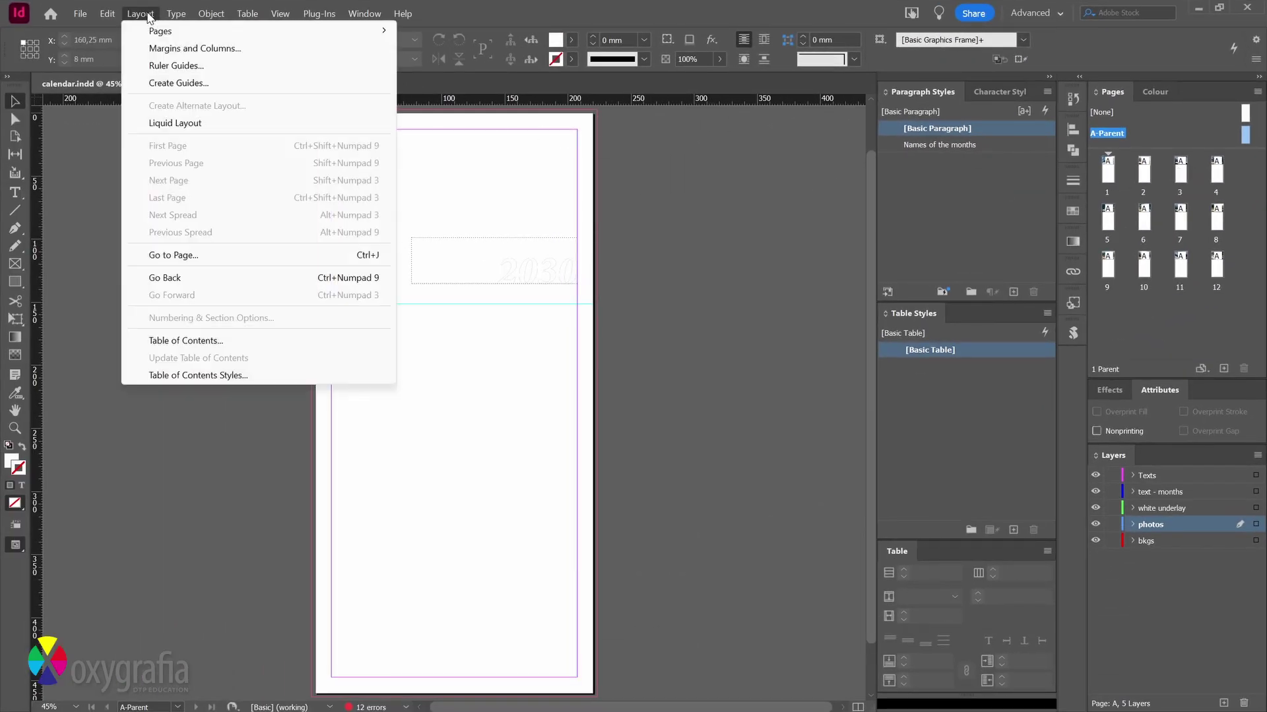
pyautogui.click(171, 50)
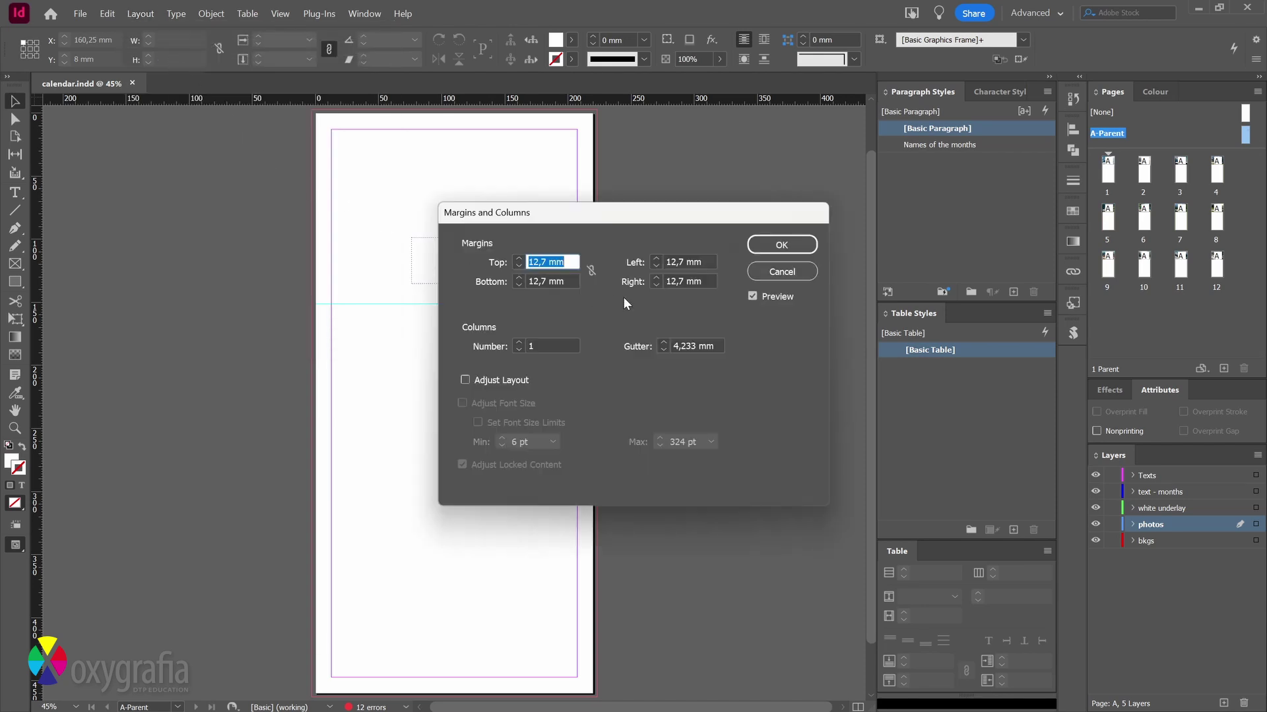
pyautogui.click(591, 272)
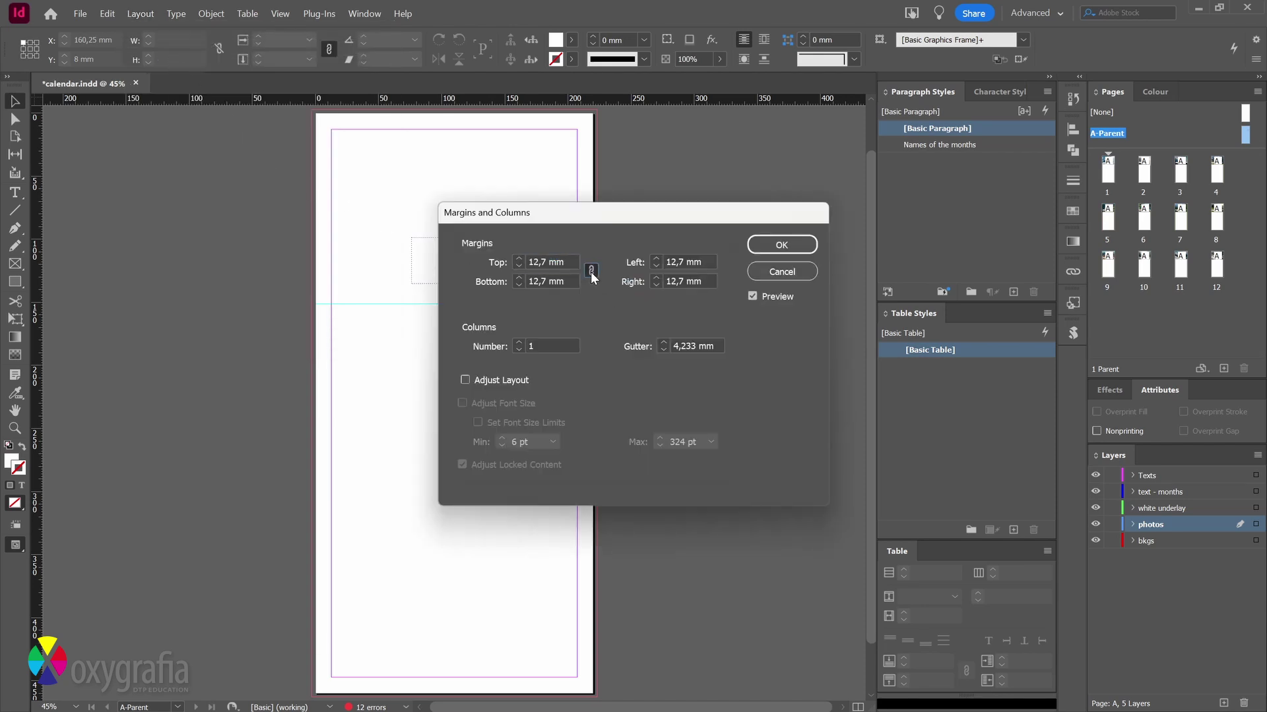
pyautogui.tripleClick(565, 263)
pyautogui.write('151,25 mm')
pyautogui.click(805, 251)
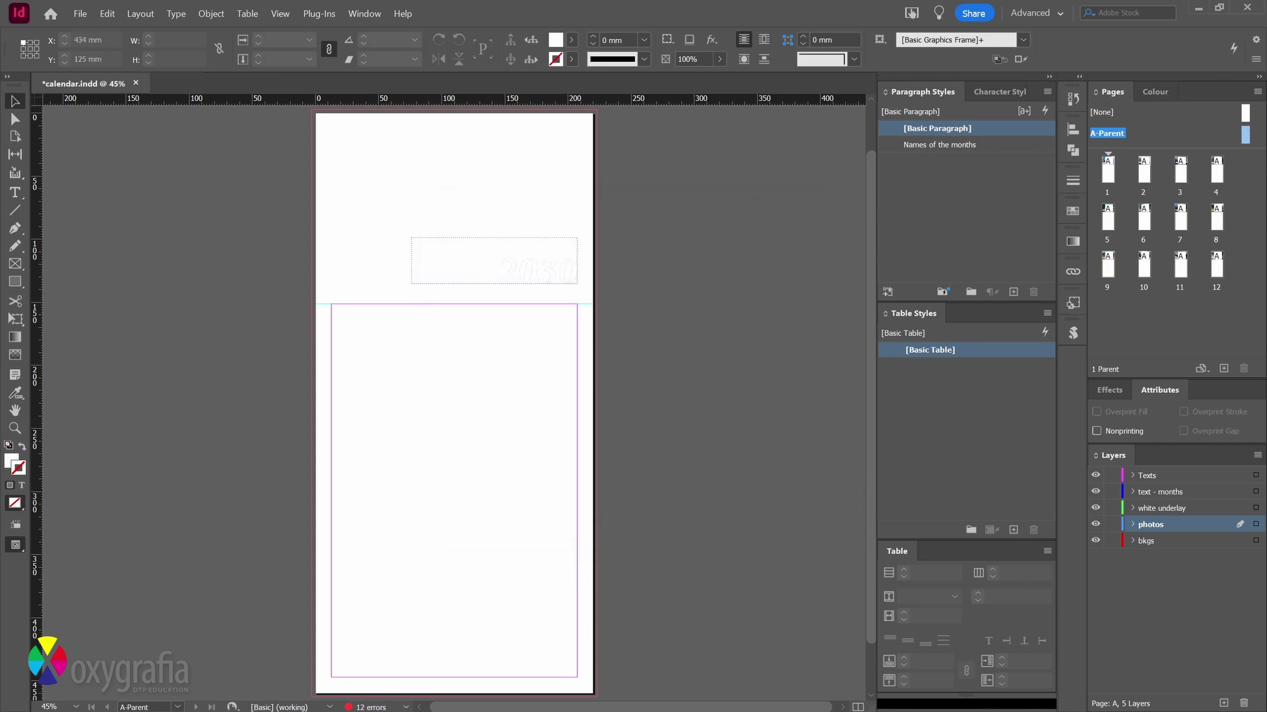
# - Go to page 1 of the calendar and make the "Texts" layer active
pyautogui.doubleClick(1108, 178)
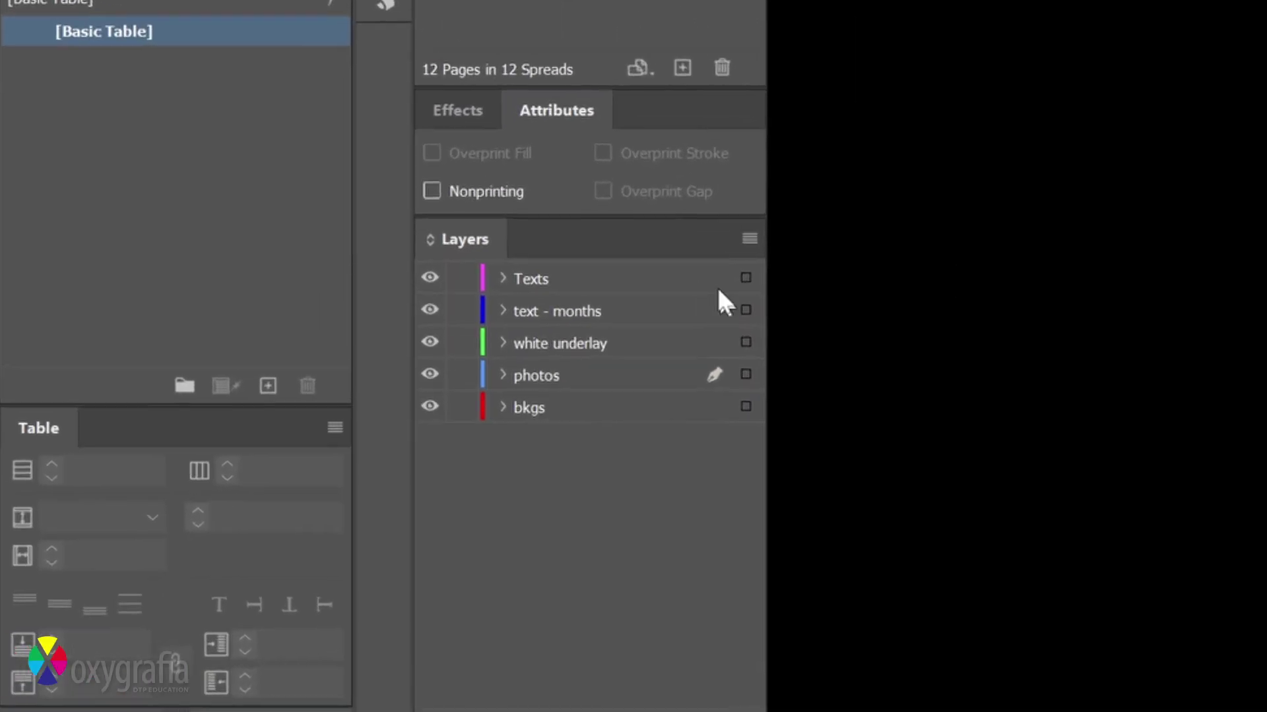
pyautogui.click(720, 294)
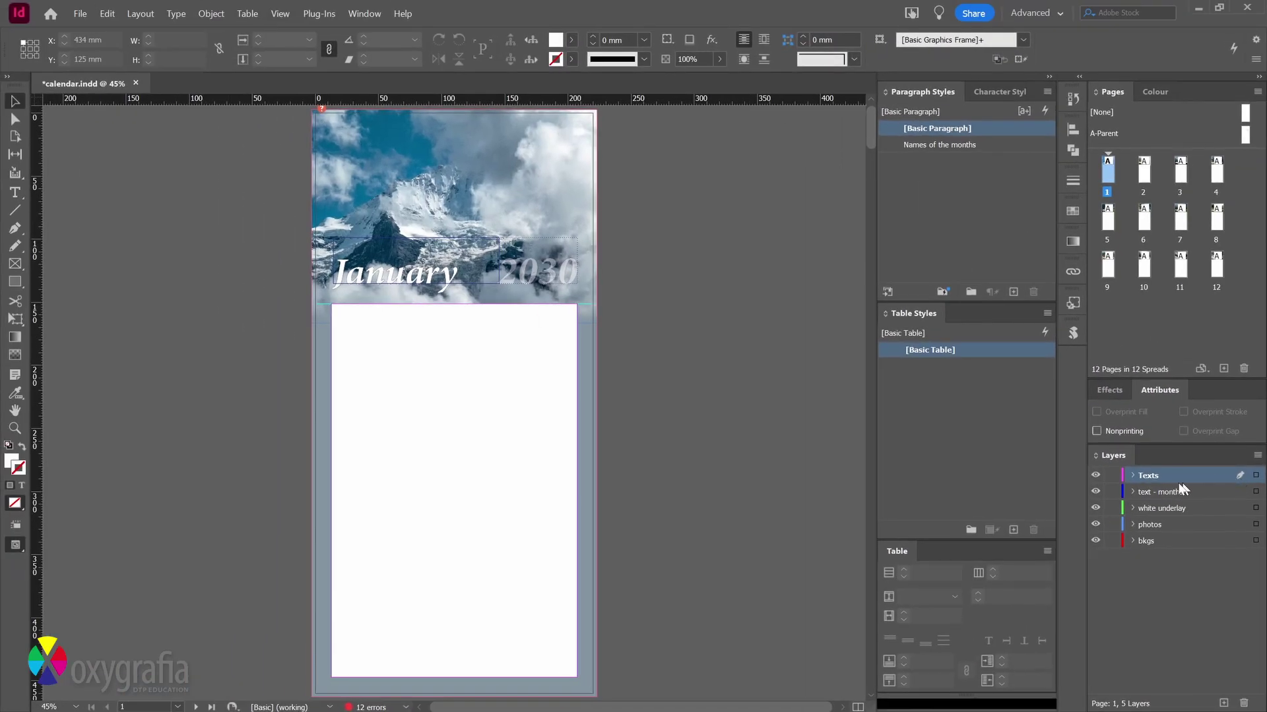
# - Hide every layer except "Texts" and start placing calendar.docx with its import options shown
pyautogui.moveTo(1095, 492); pyautogui.dragTo(1096, 536)
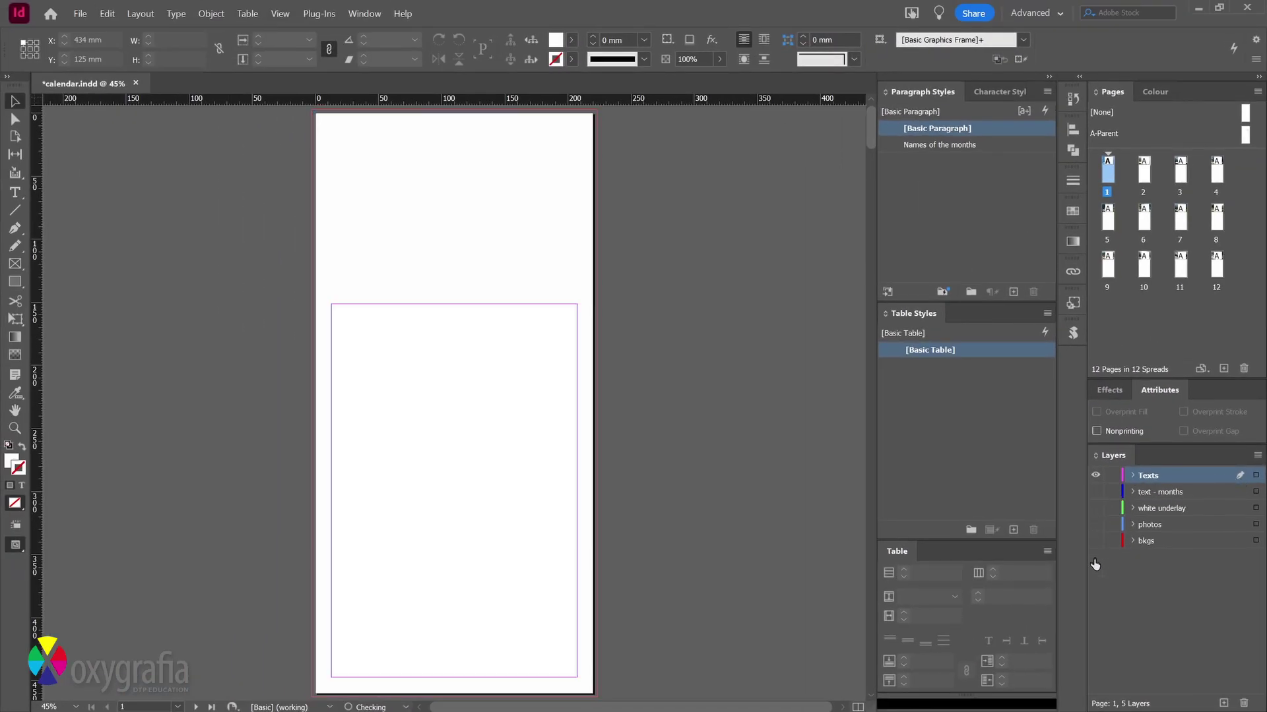
pyautogui.click(80, 13)
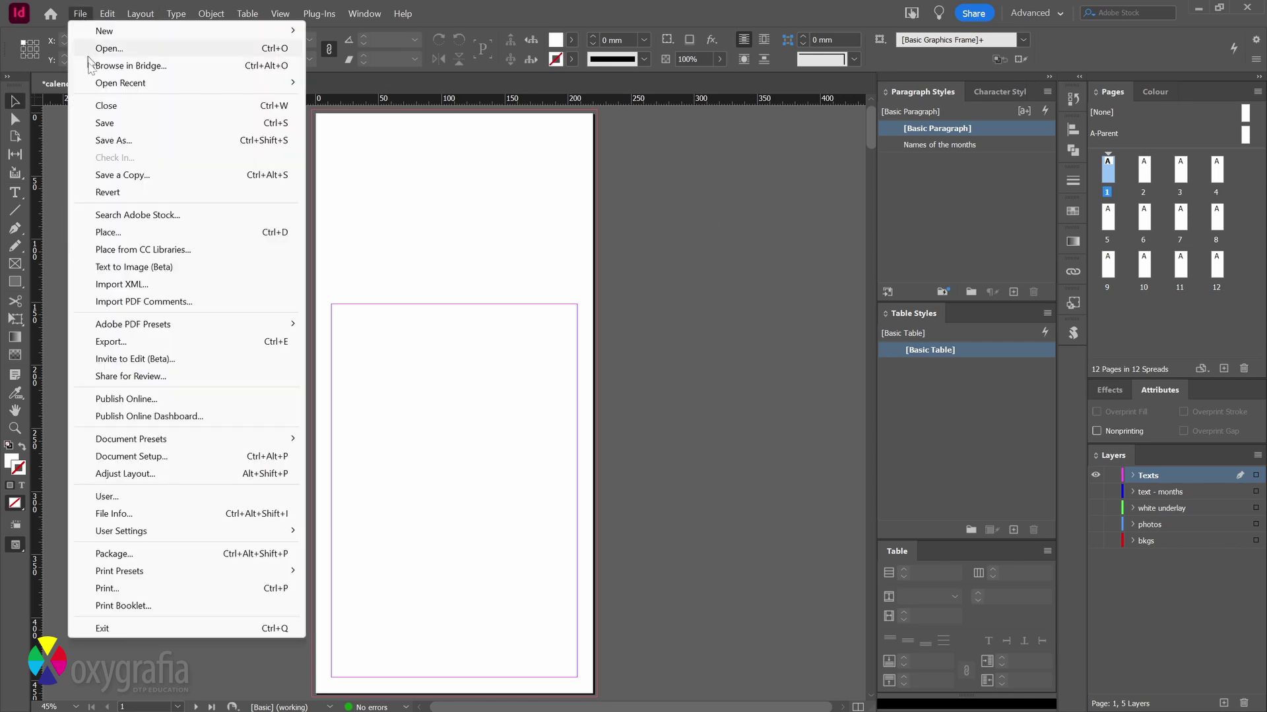
pyautogui.click(280, 234)
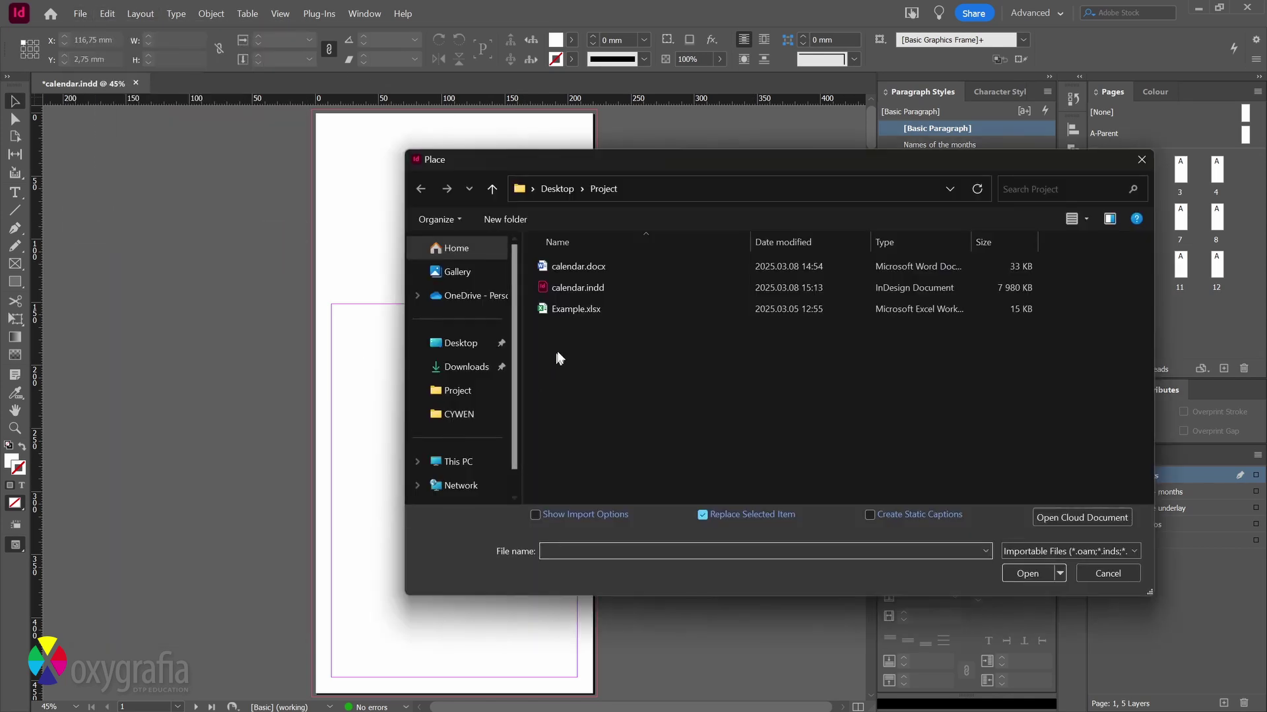
pyautogui.click(564, 266)
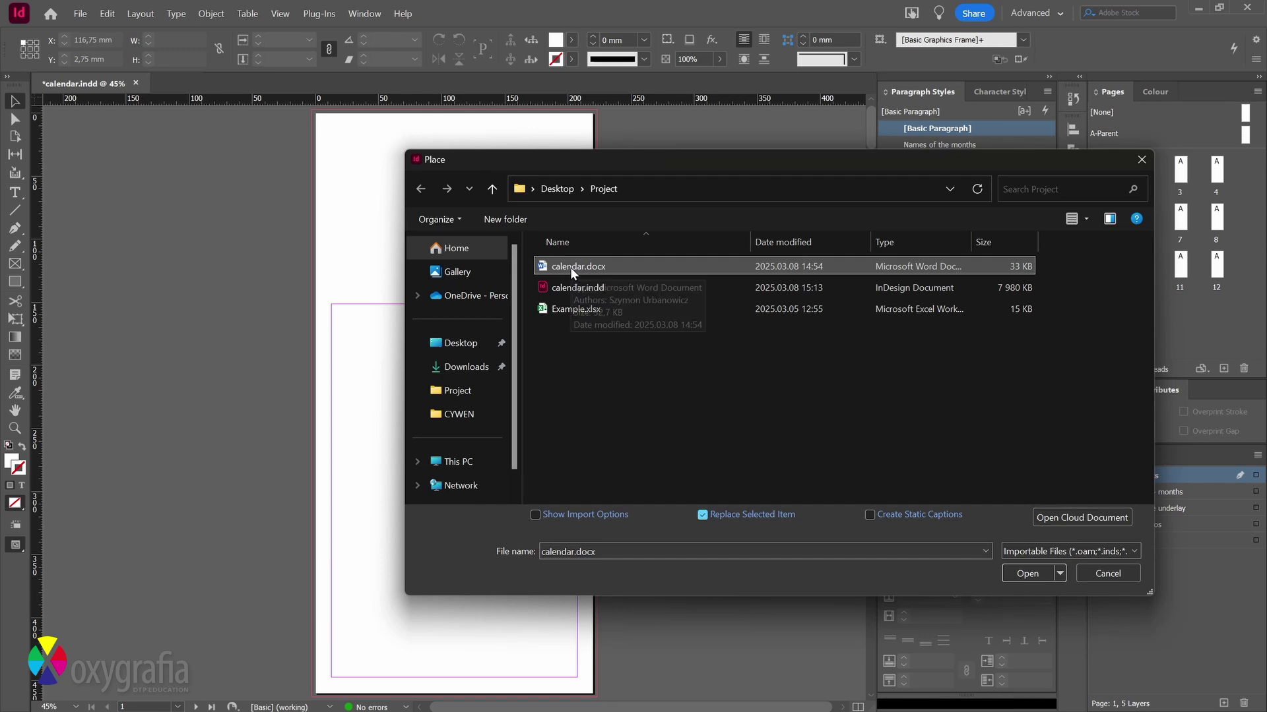
pyautogui.click(566, 519)
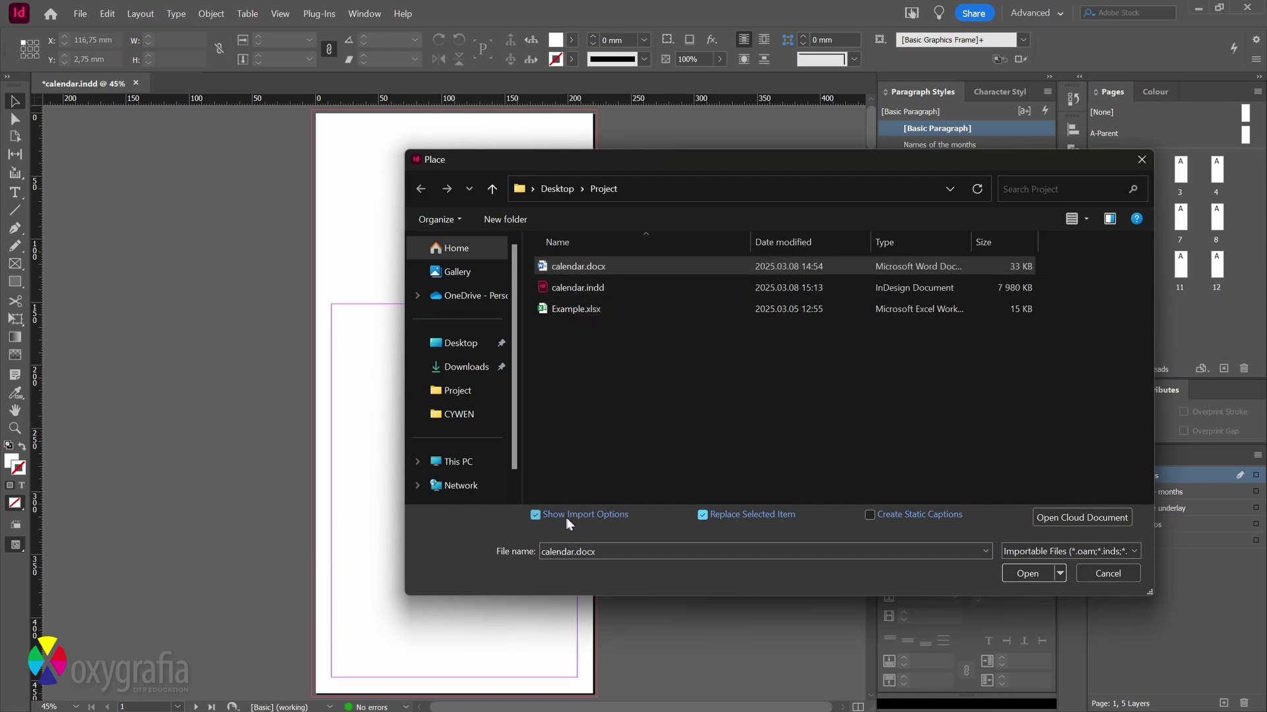
pyautogui.click(1028, 573)
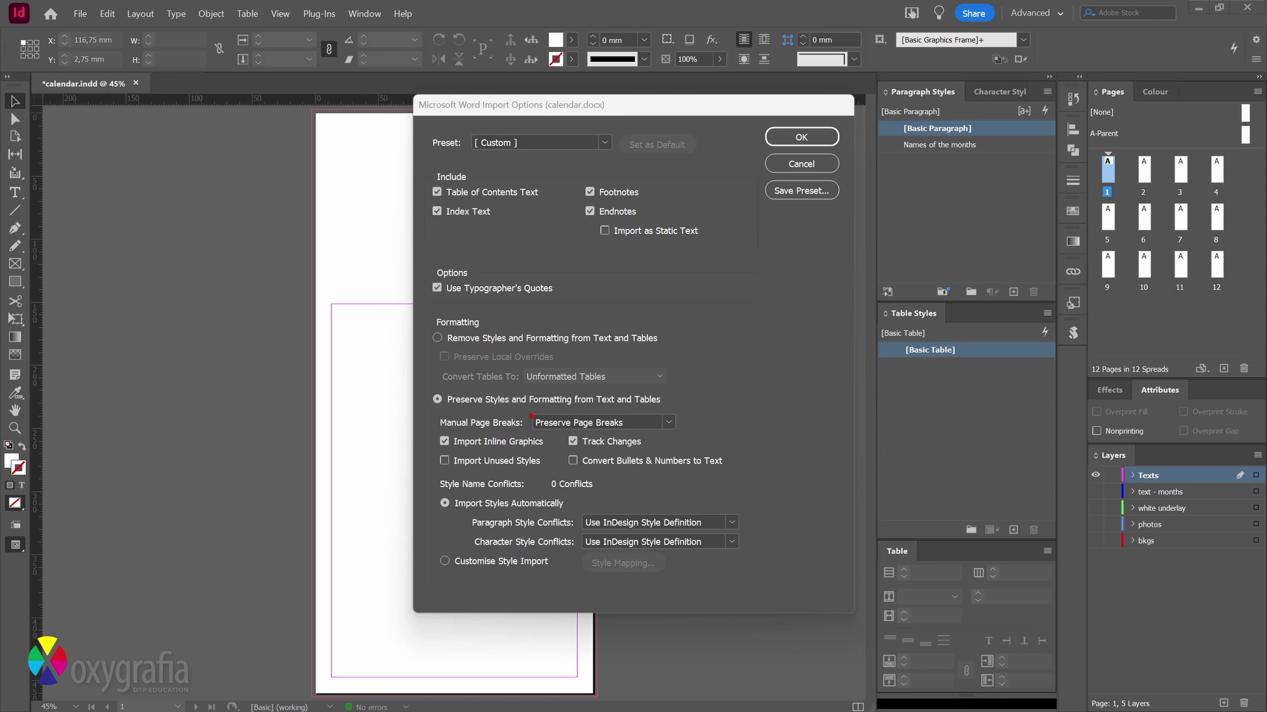
# - Review the custom mapping of Word styles to InDesign styles without changing it, and return to importing styles automatically
pyautogui.moveTo(592, 381)
pyautogui.mouseDown()
pyautogui.moveTo(848, 235)
pyautogui.moveTo(959, 190)
pyautogui.moveTo(917, 182)
pyautogui.moveTo(947, 211)
pyautogui.mouseUp()
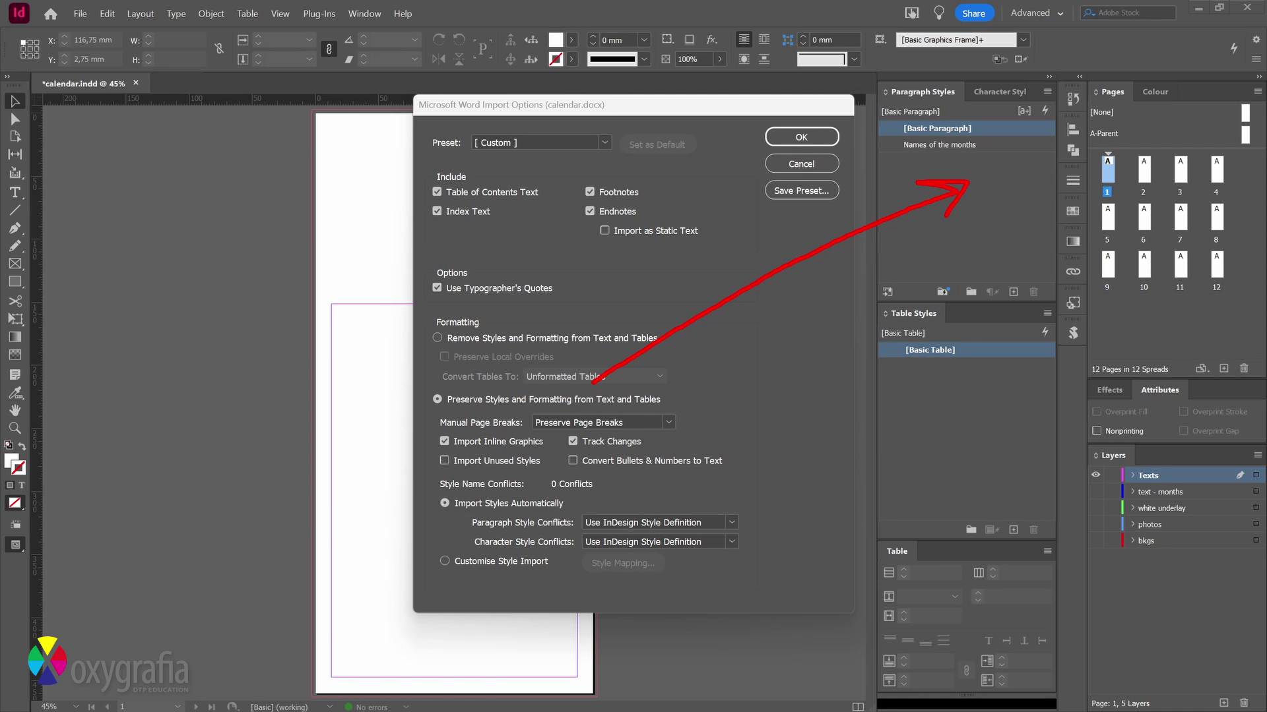
pyautogui.press('Escape')
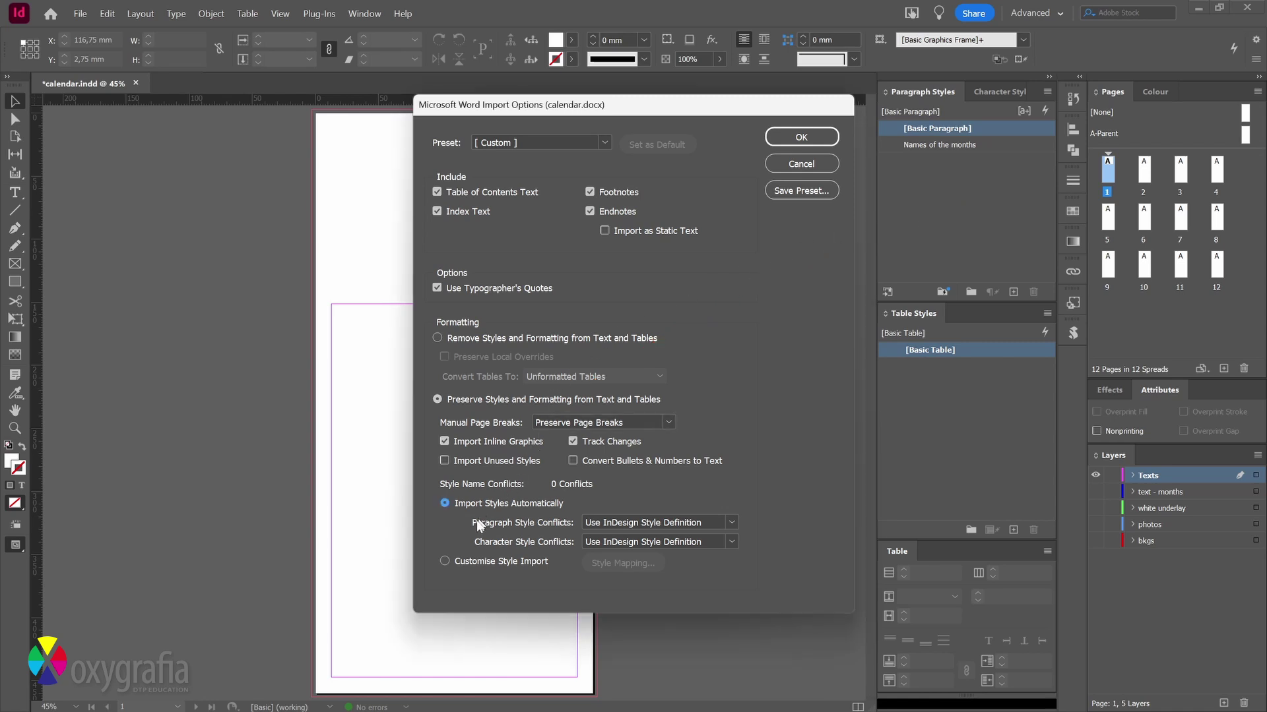
pyautogui.click(454, 562)
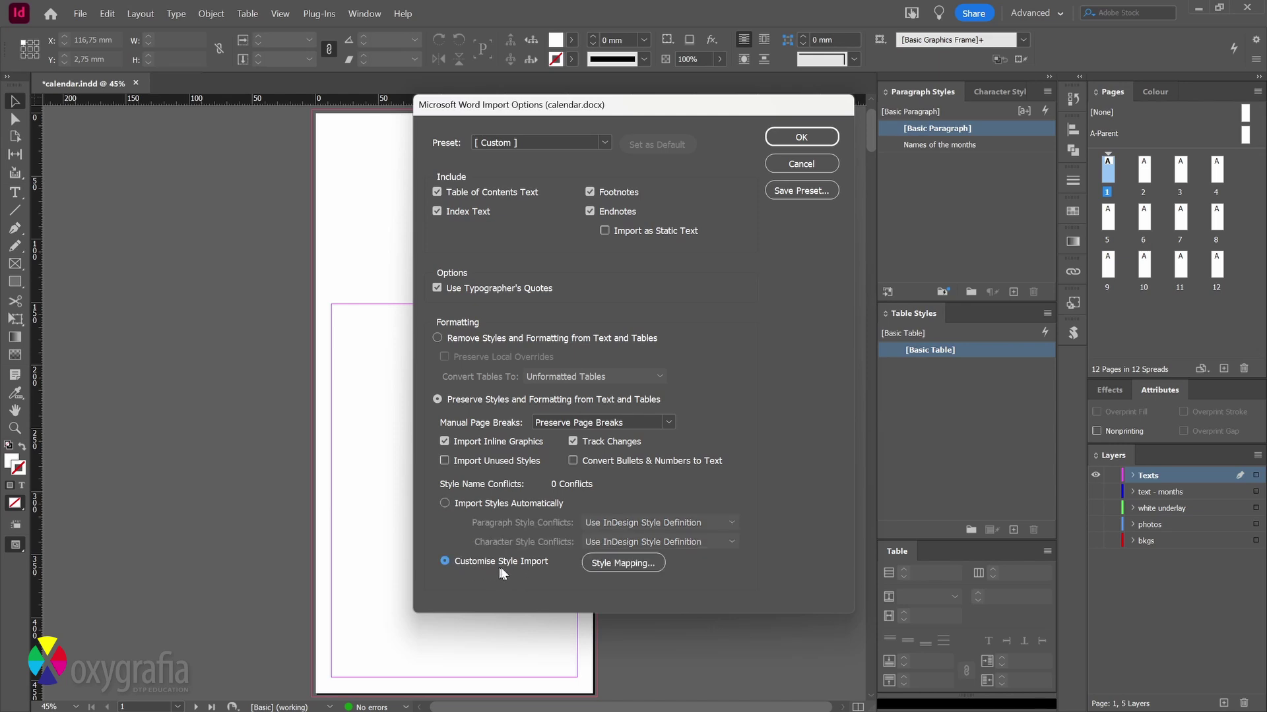
pyautogui.click(619, 565)
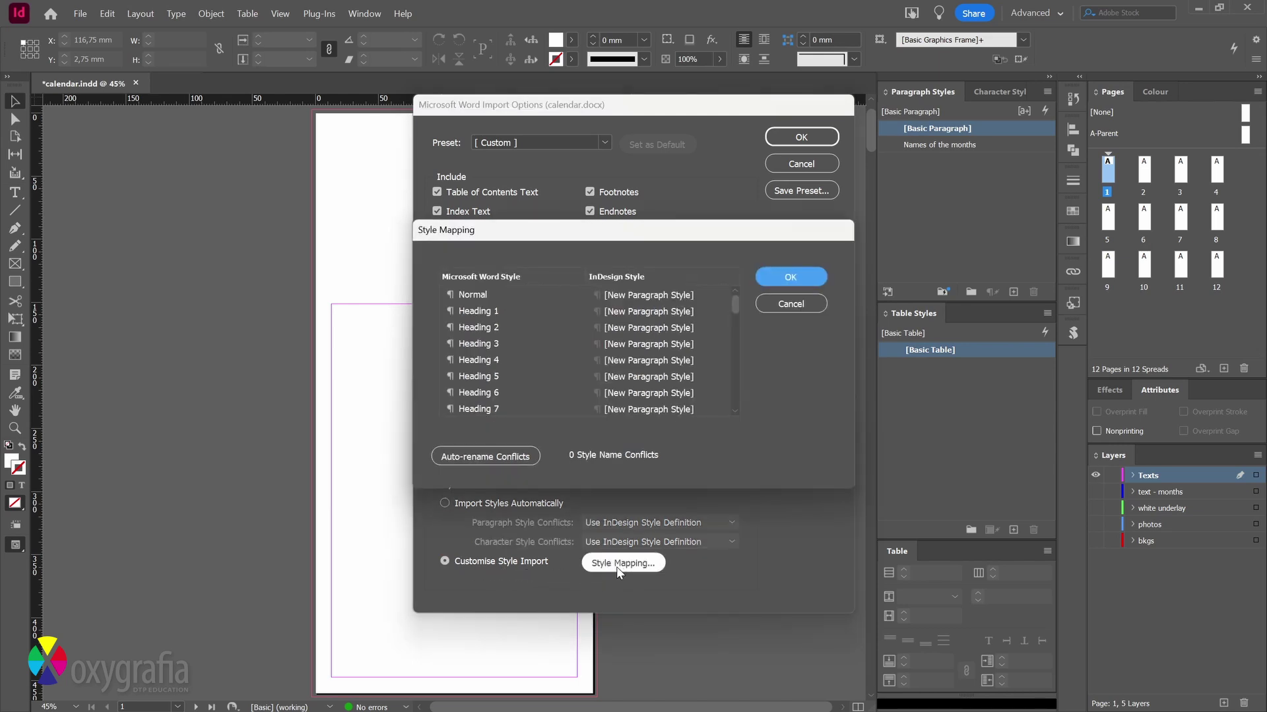
pyautogui.press('alt')
pyautogui.moveTo(438, 285)
pyautogui.mouseDown()
pyautogui.moveTo(489, 307)
pyautogui.moveTo(532, 294)
pyautogui.moveTo(585, 301)
pyautogui.mouseUp()
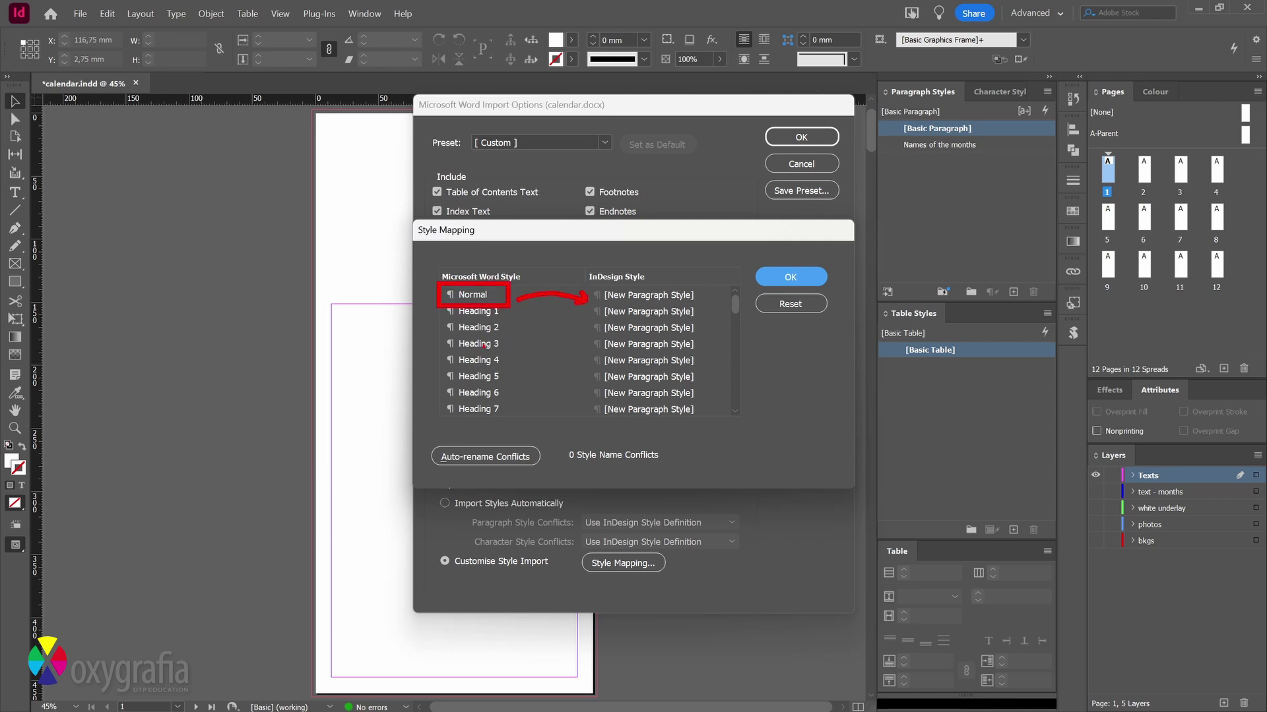
pyautogui.moveTo(451, 348)
pyautogui.mouseDown()
pyautogui.moveTo(508, 368)
pyautogui.moveTo(560, 352)
pyautogui.moveTo(589, 362)
pyautogui.moveTo(573, 369)
pyautogui.mouseUp()
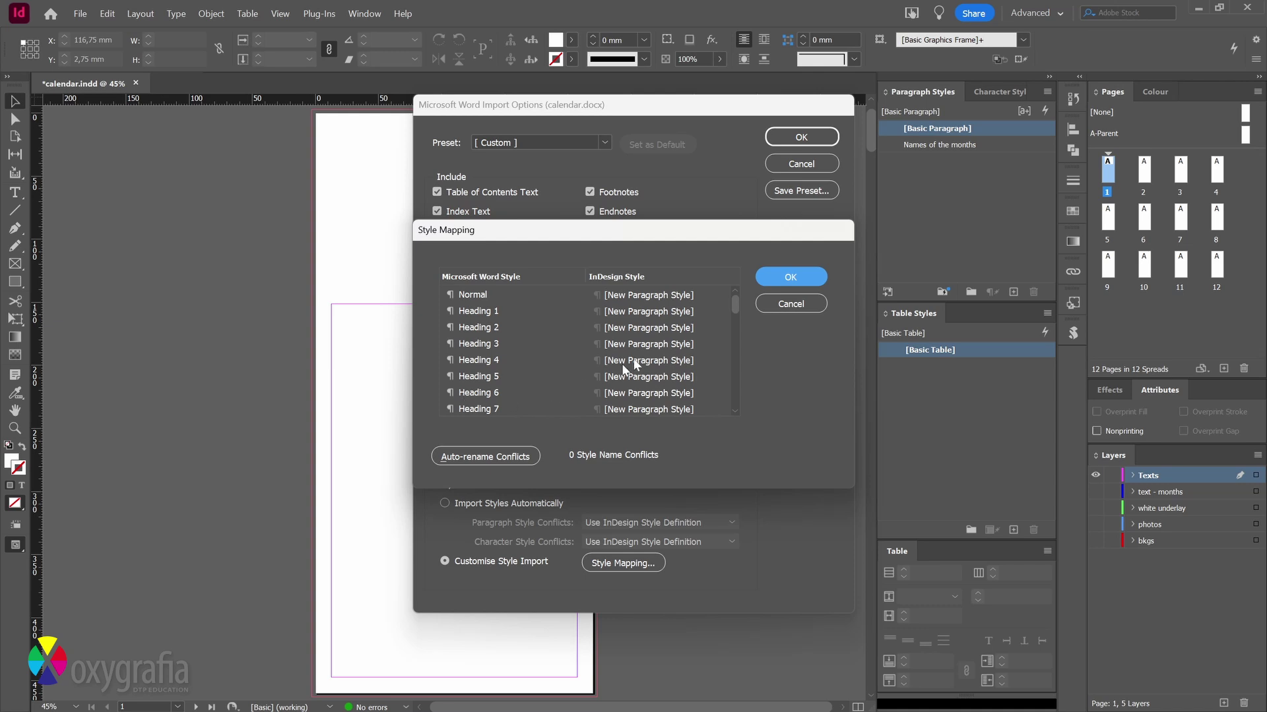
pyautogui.click(777, 306)
pyautogui.click(445, 504)
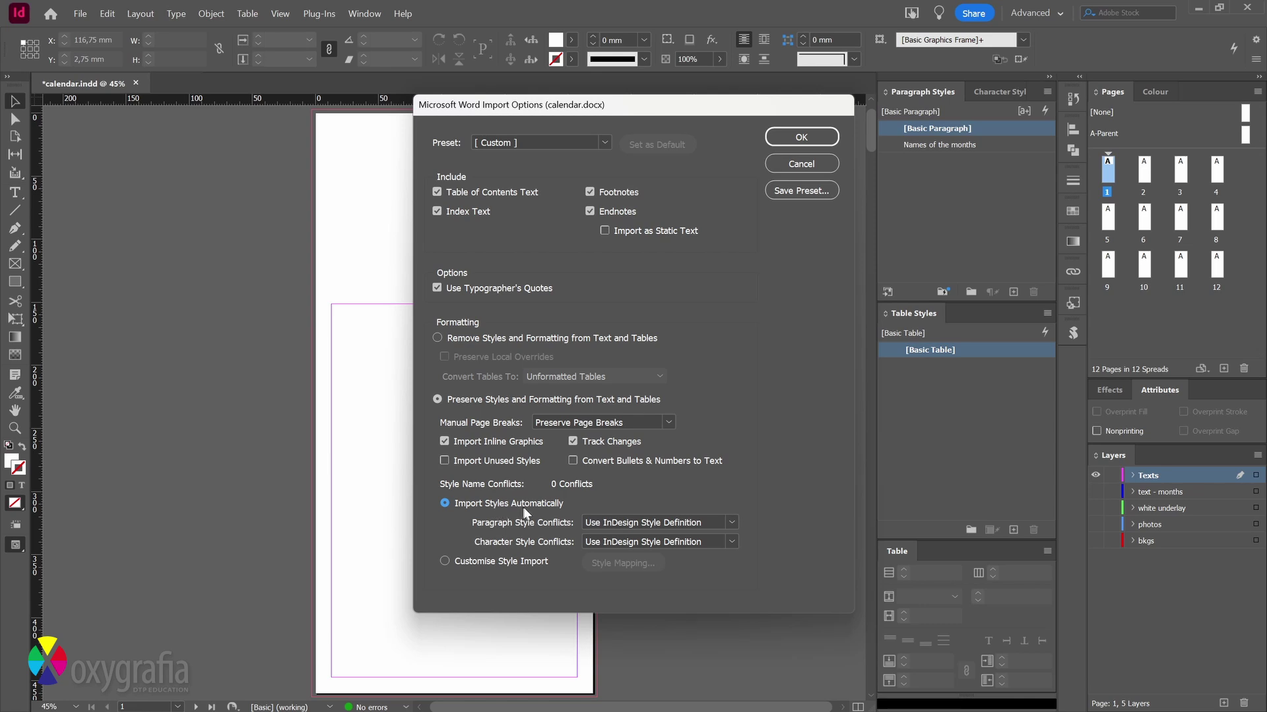
# - Accept the Word import options and autoflow the text across the pages from the upper-left margin corner of page 1
pyautogui.click(817, 136)
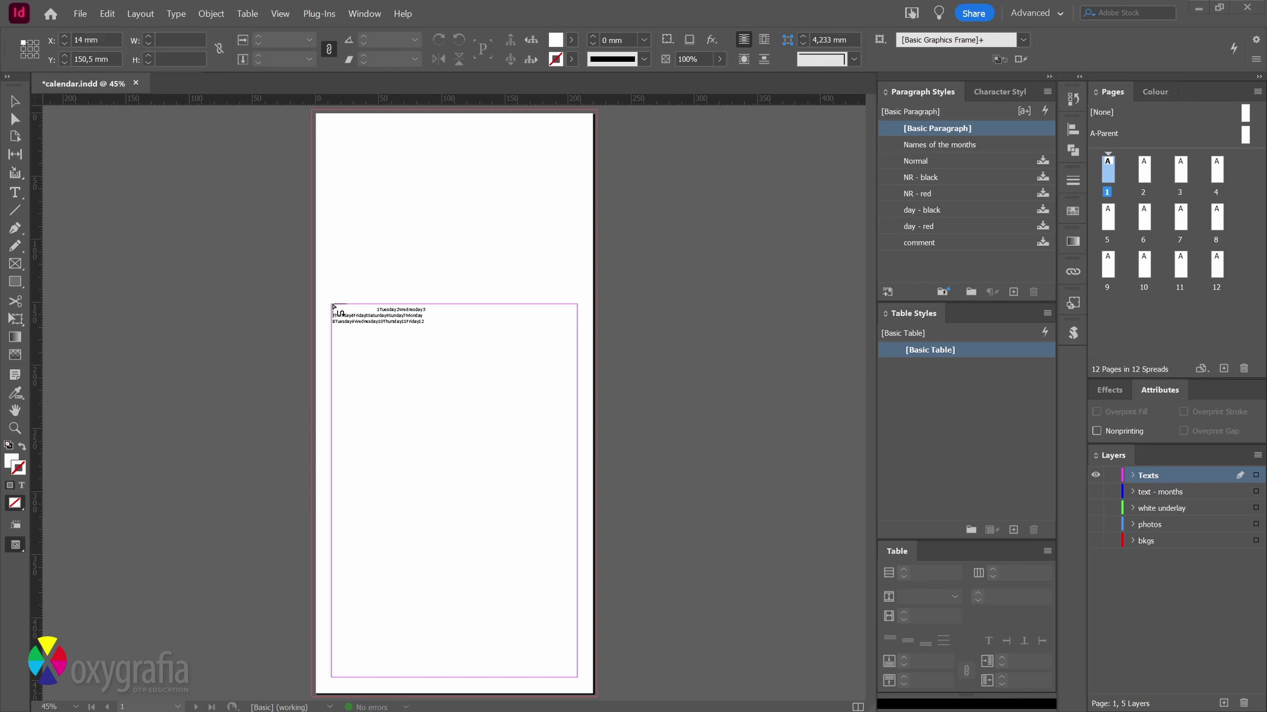
pyautogui.click(334, 303)
pyautogui.scroll(-3, 679, 328)
pyautogui.scroll(-15, 679, 322)
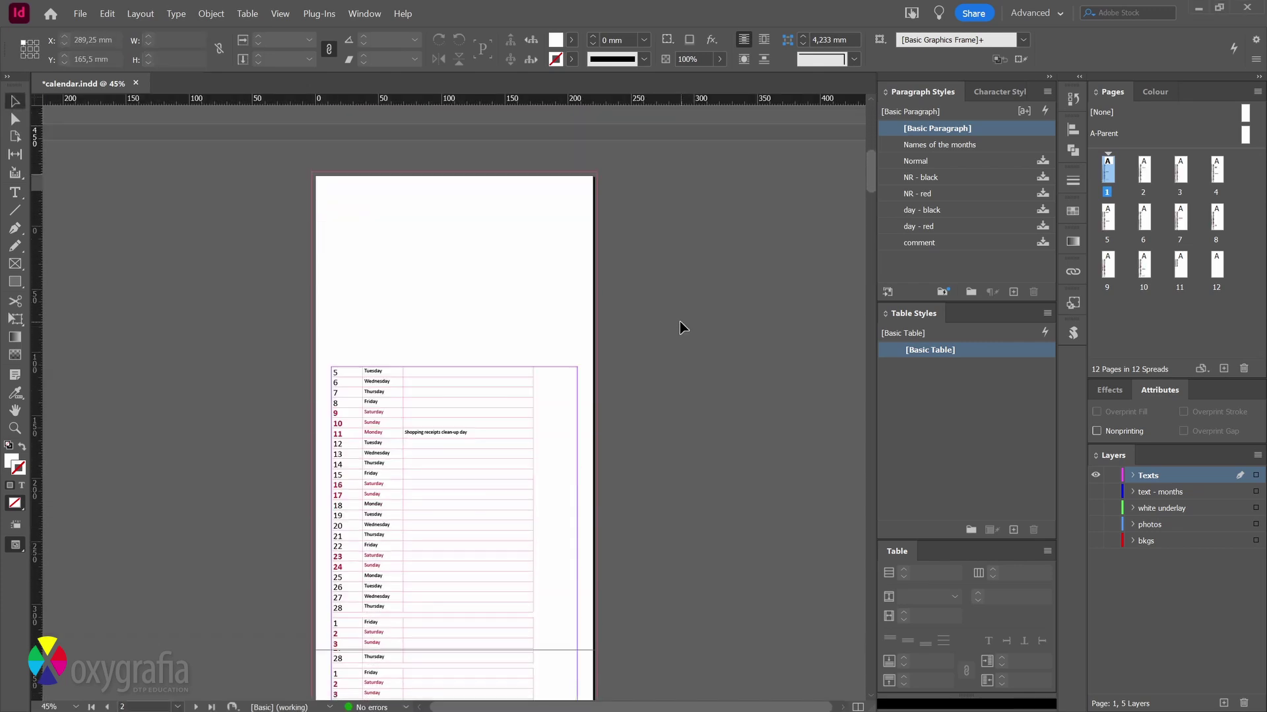
pyautogui.scroll(-4, 680, 324)
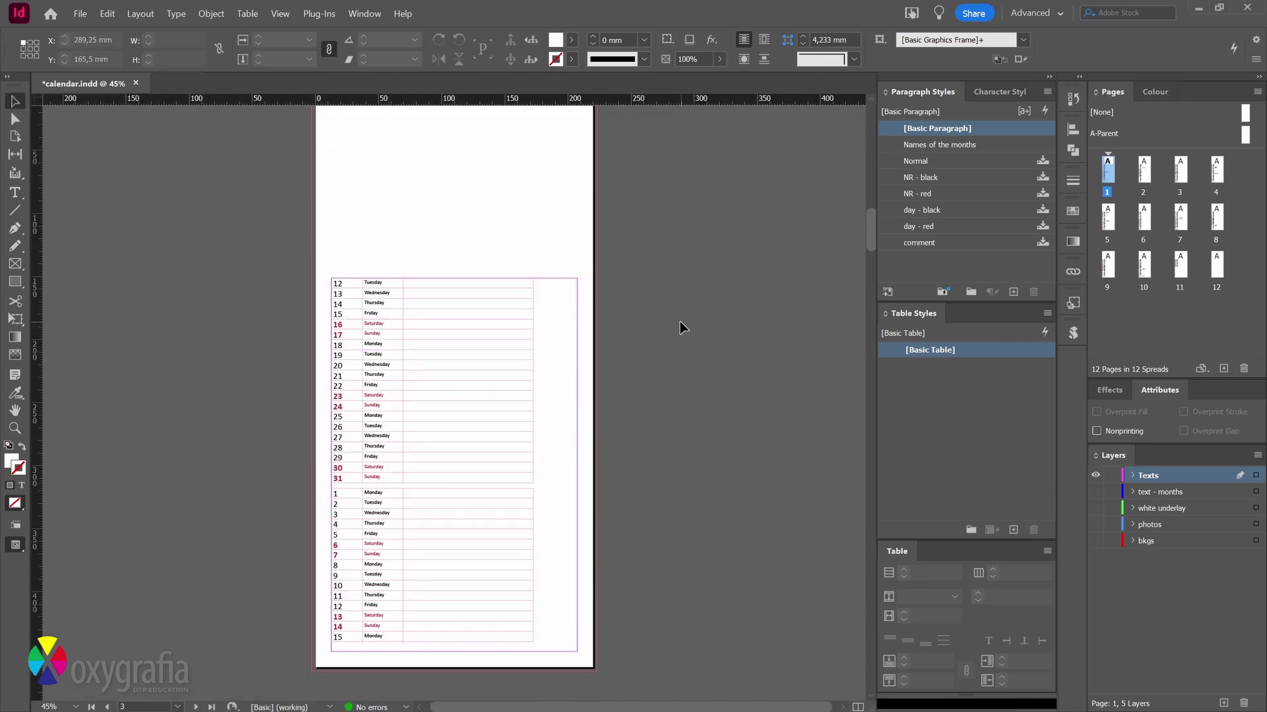
pyautogui.scroll(20, 718, 302)
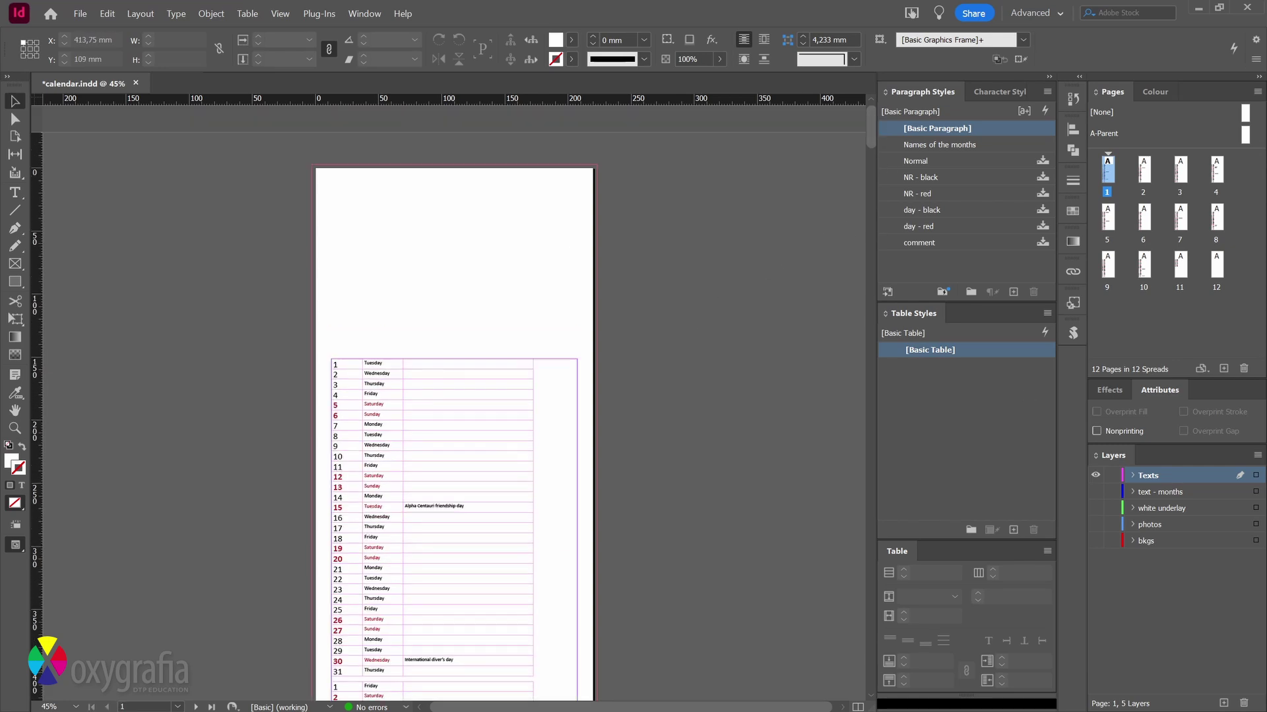
# - Select the text frame on page 1 and compare the Normal and Preview screen modes, ending in Normal
pyautogui.click(515, 391)
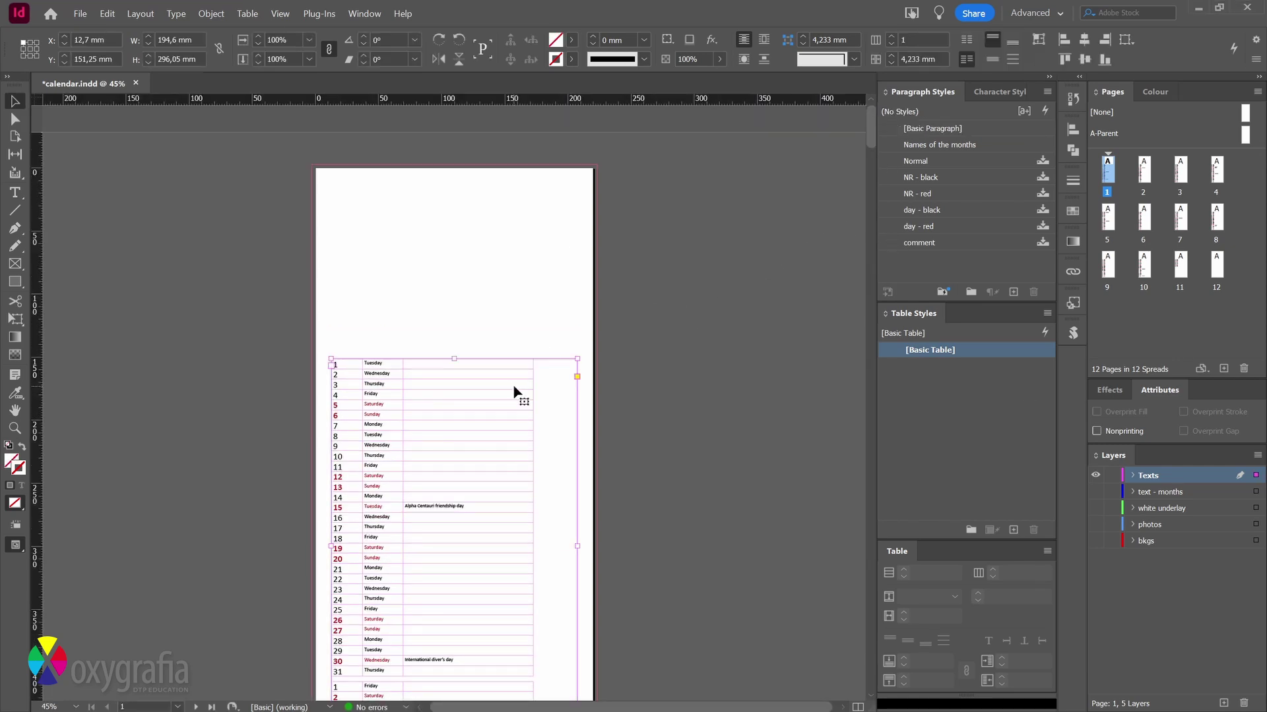
pyautogui.scroll(-10, 515, 391)
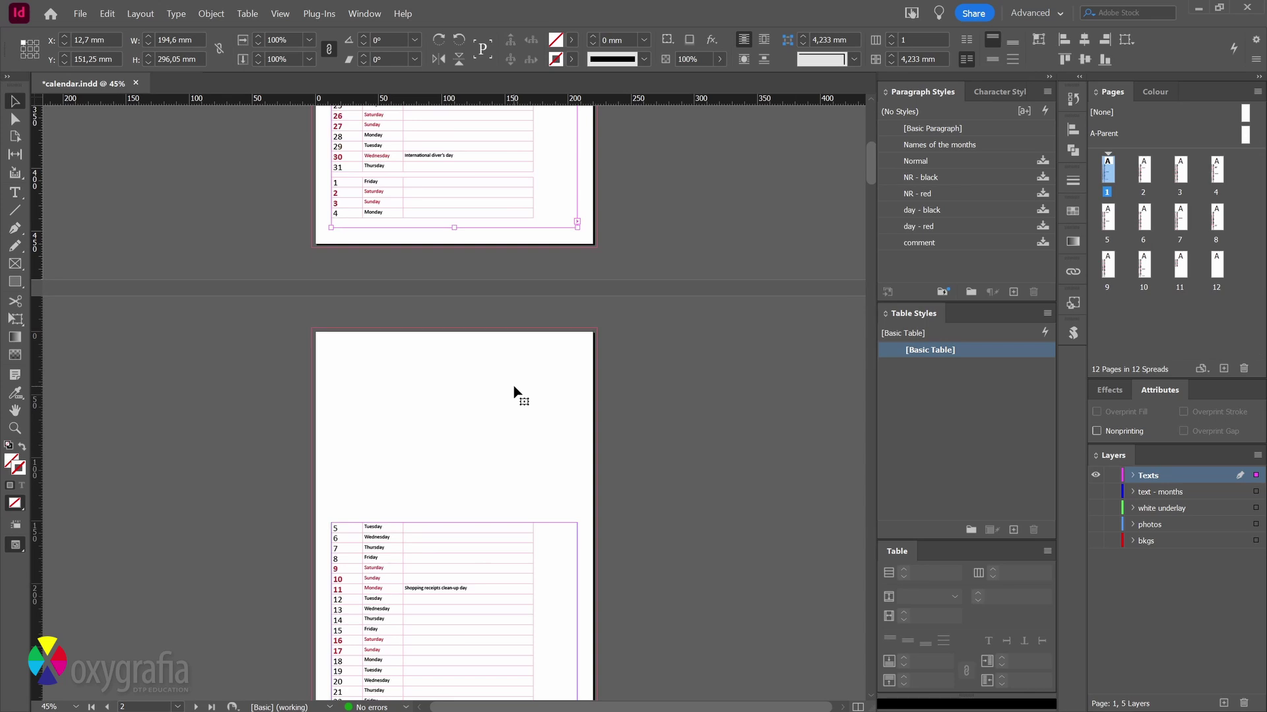
pyautogui.scroll(4, 515, 391)
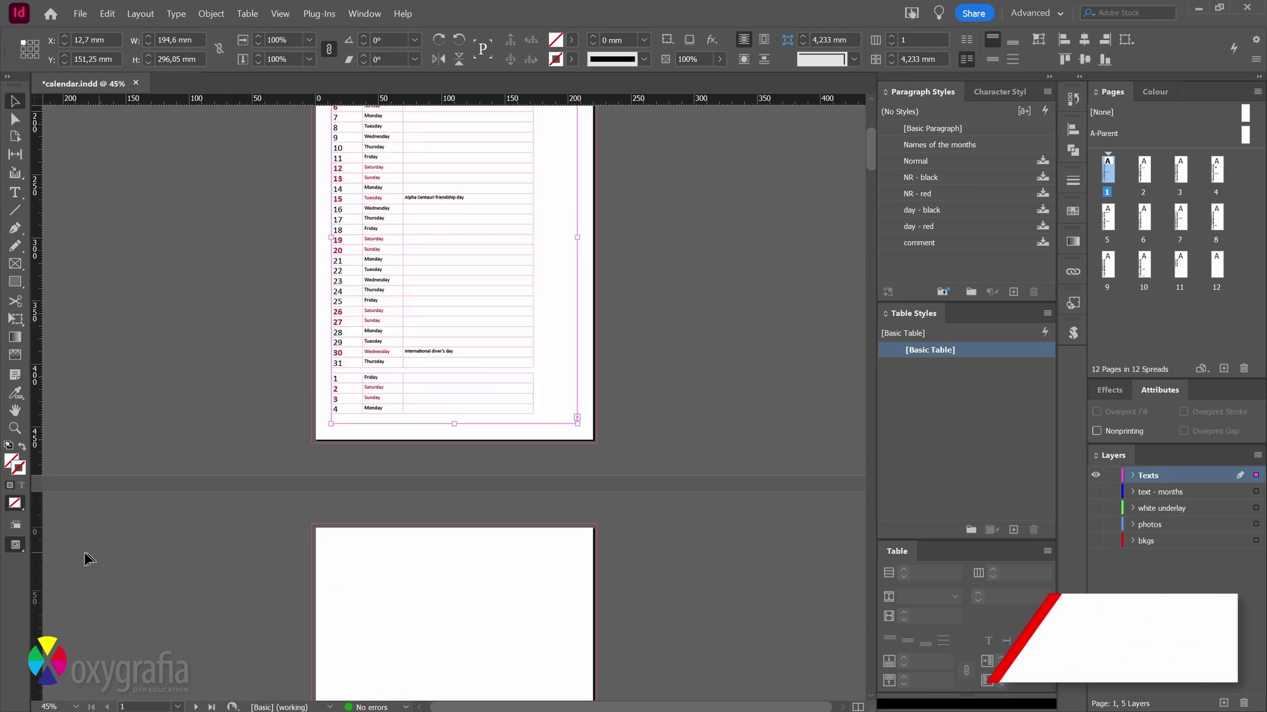
pyautogui.click(16, 545)
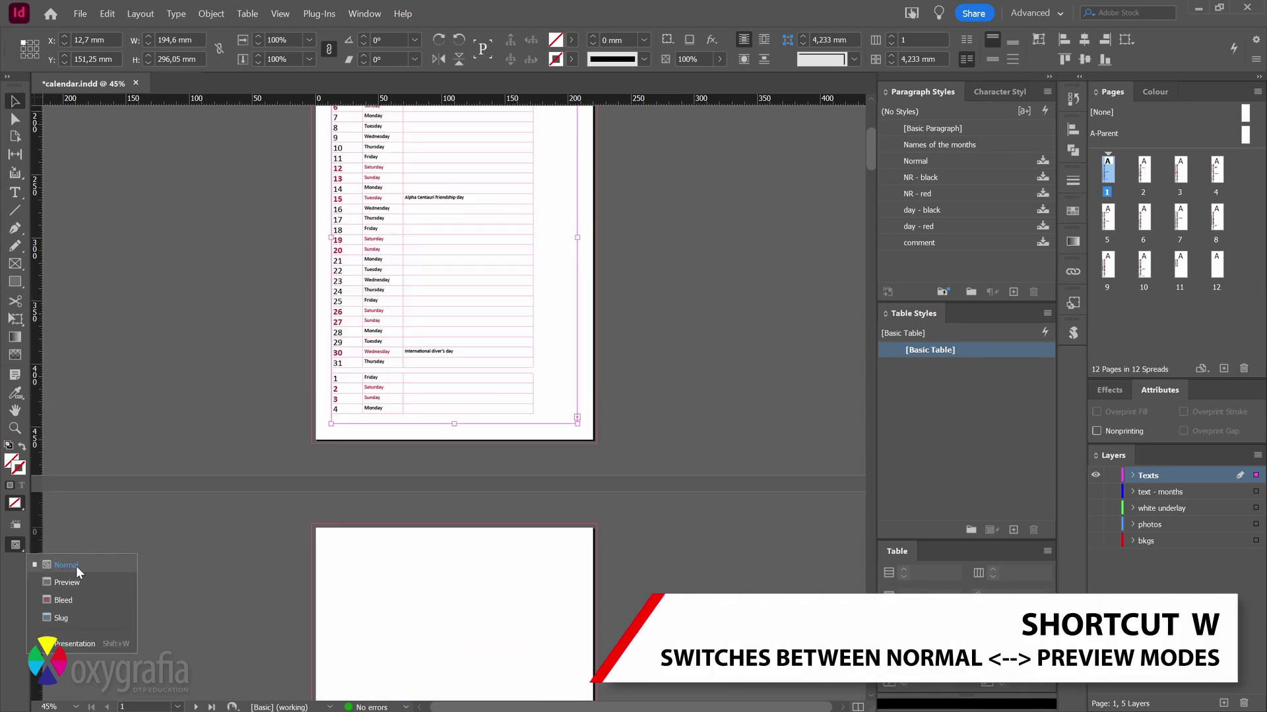
pyautogui.click(80, 566)
pyautogui.press('w')
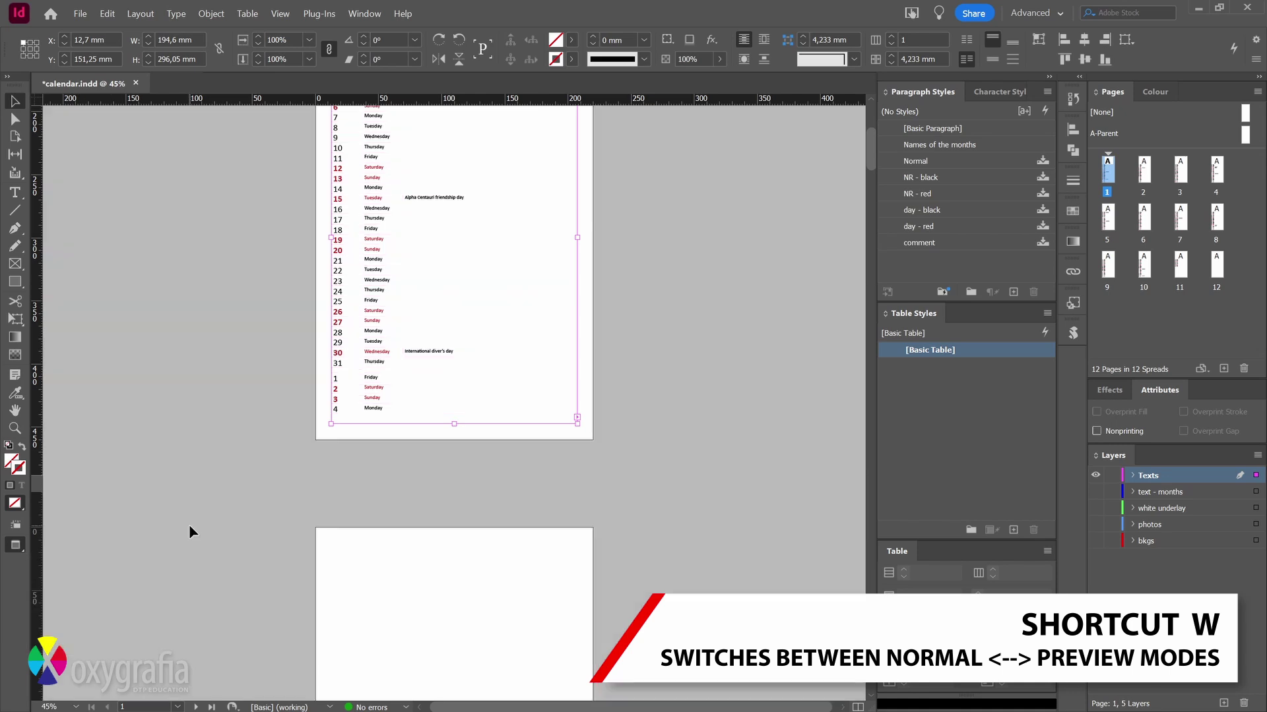
pyautogui.press('w')
pyautogui.press('w')
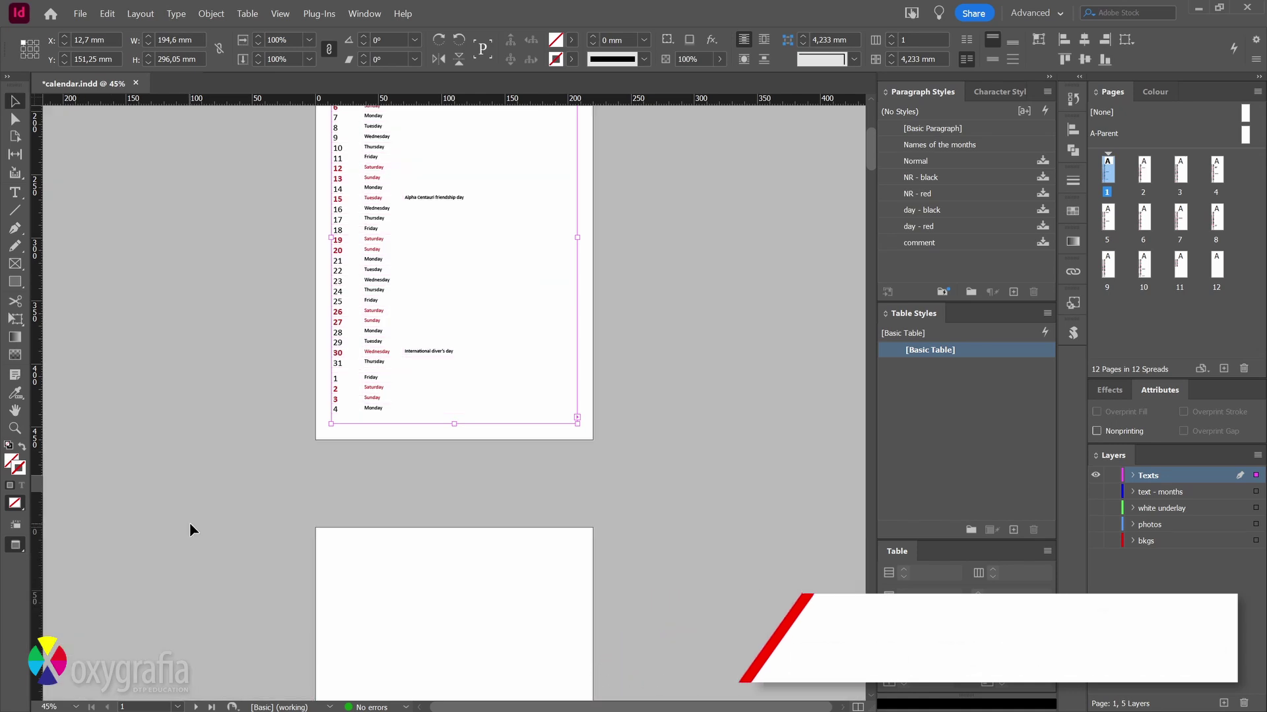
pyautogui.press('w')
# - Show the text threads, follow the links between the page frames, and deselect the page 1 frame
pyautogui.scroll(3, 191, 521)
pyautogui.click(280, 14)
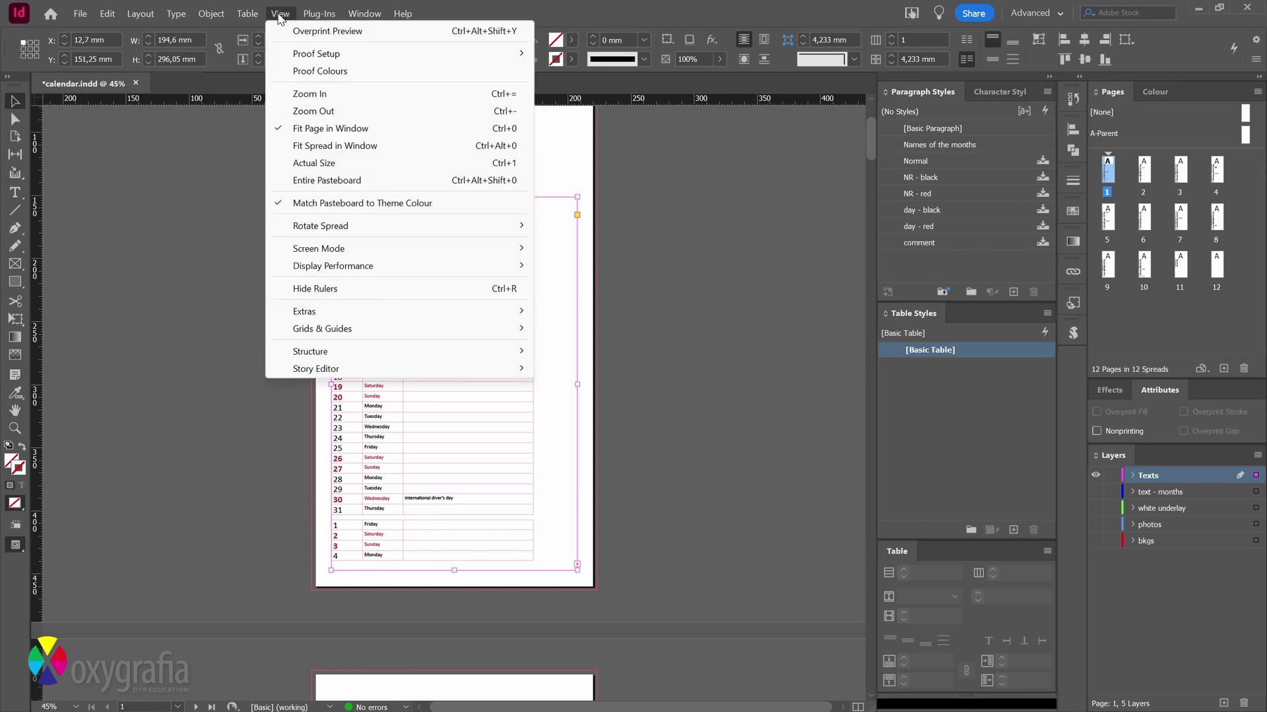
pyautogui.moveTo(300, 312)
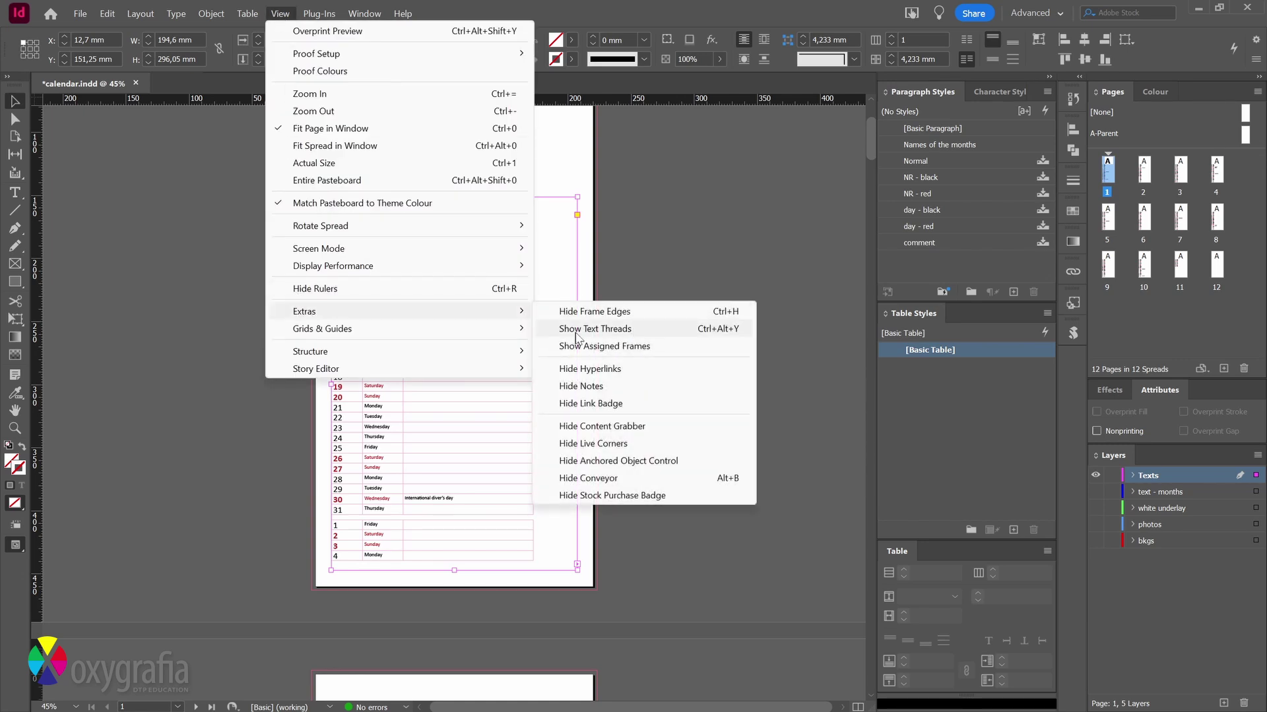
pyautogui.click(608, 336)
pyautogui.scroll(-3, 679, 368)
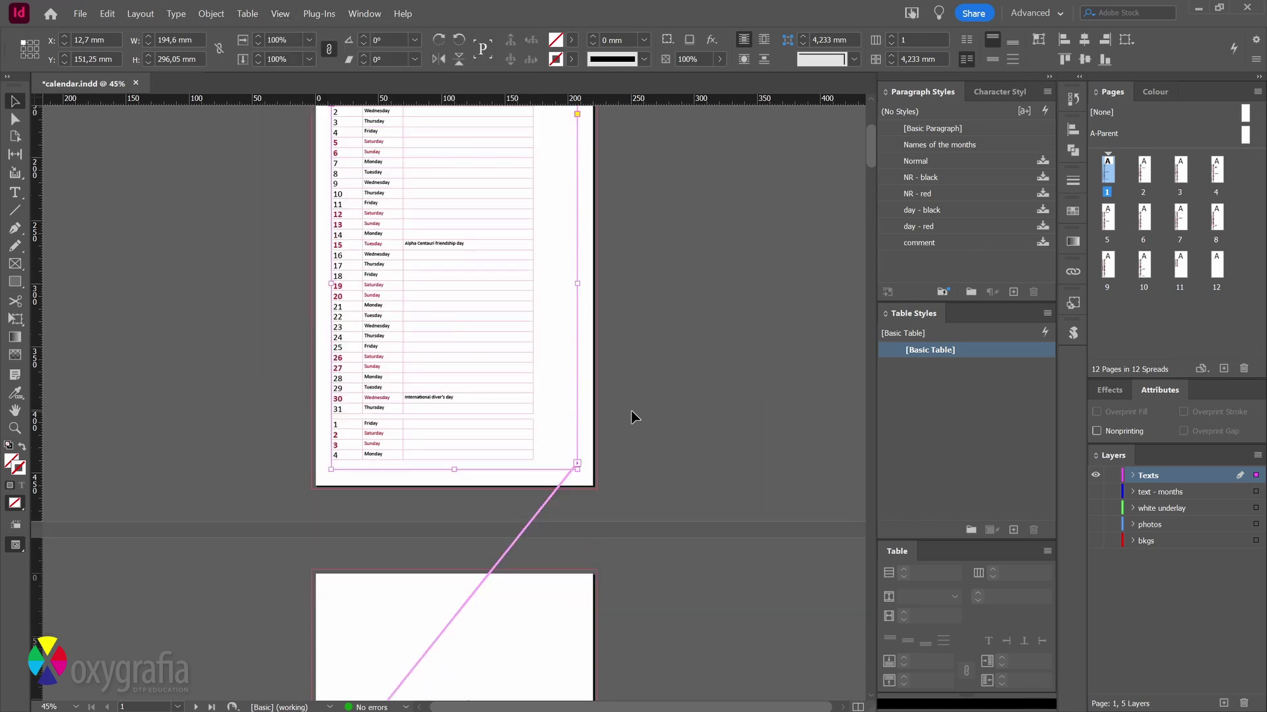
pyautogui.scroll(-20, 465, 591)
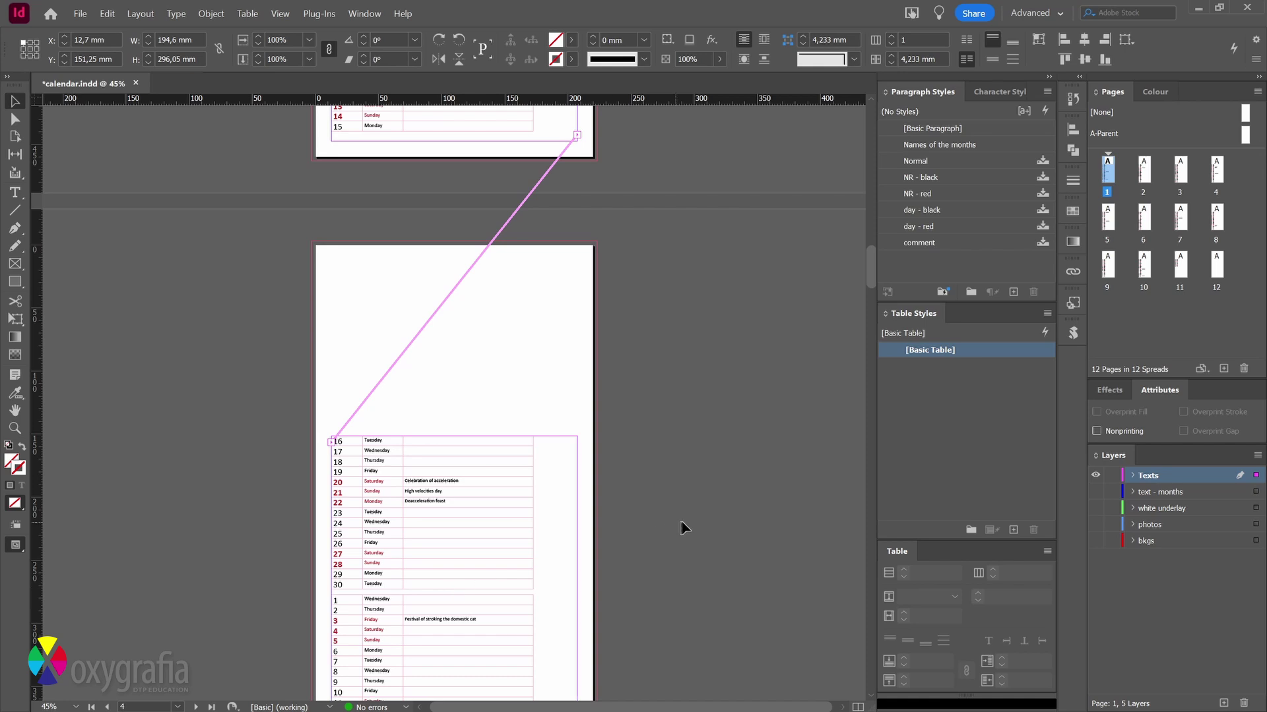
pyautogui.scroll(20, 809, 473)
pyautogui.click(809, 472)
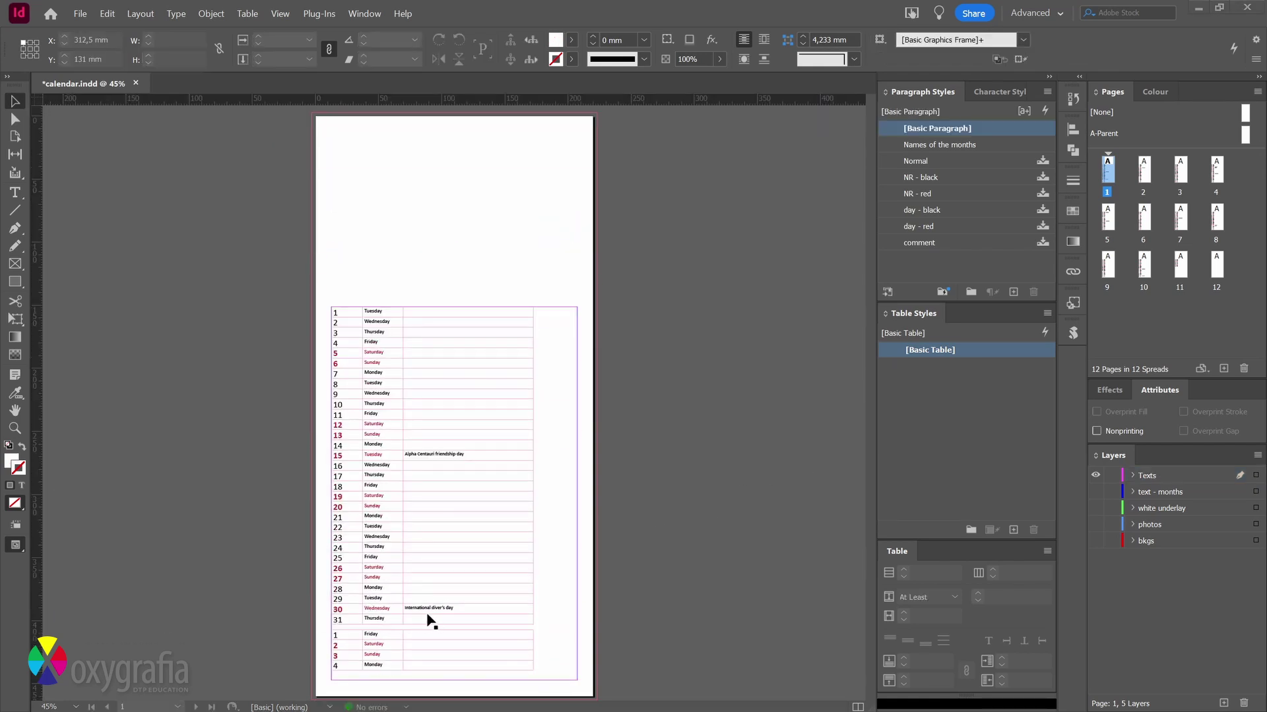
pyautogui.scroll(-3, 436, 610)
pyautogui.scroll(-10, 438, 606)
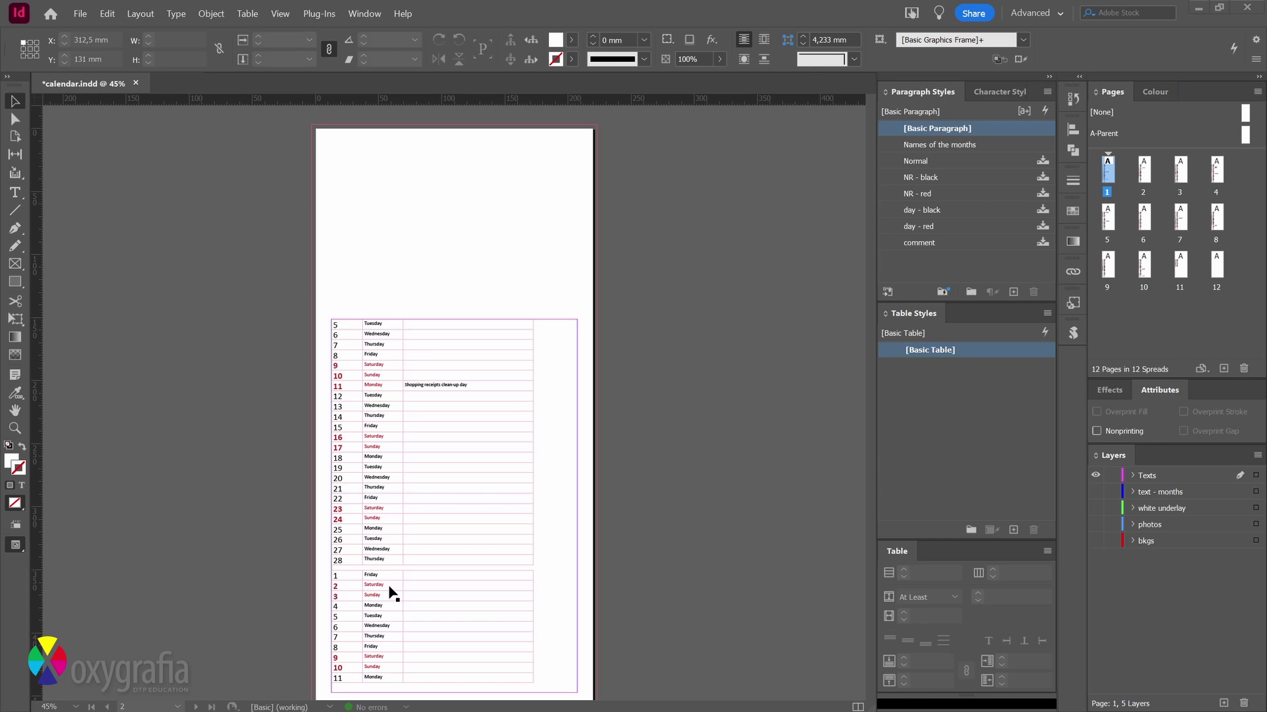
pyautogui.scroll(12, 391, 592)
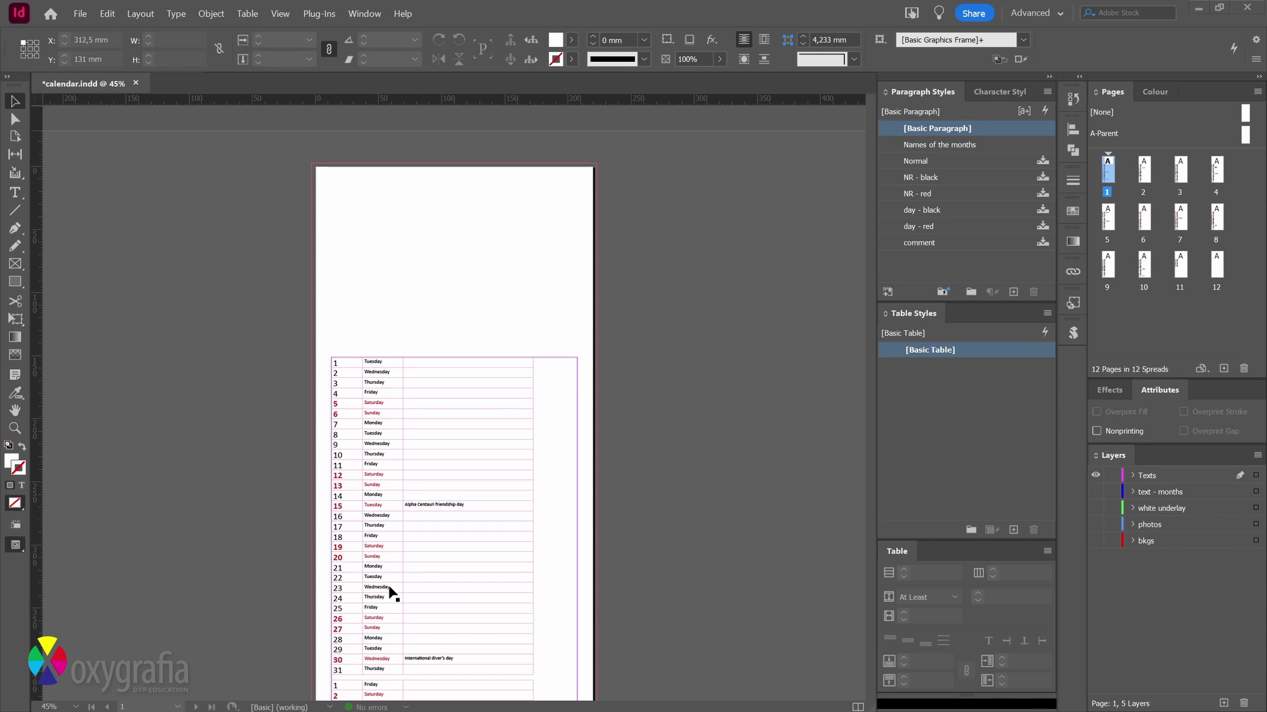
pyautogui.moveTo(337, 656)
pyautogui.mouseDown()
pyautogui.moveTo(359, 539)
pyautogui.moveTo(429, 368)
pyautogui.moveTo(447, 474)
pyautogui.moveTo(515, 623)
pyautogui.moveTo(517, 657)
pyautogui.mouseUp()
pyautogui.moveTo(381, 536); pyautogui.dragTo(478, 535)
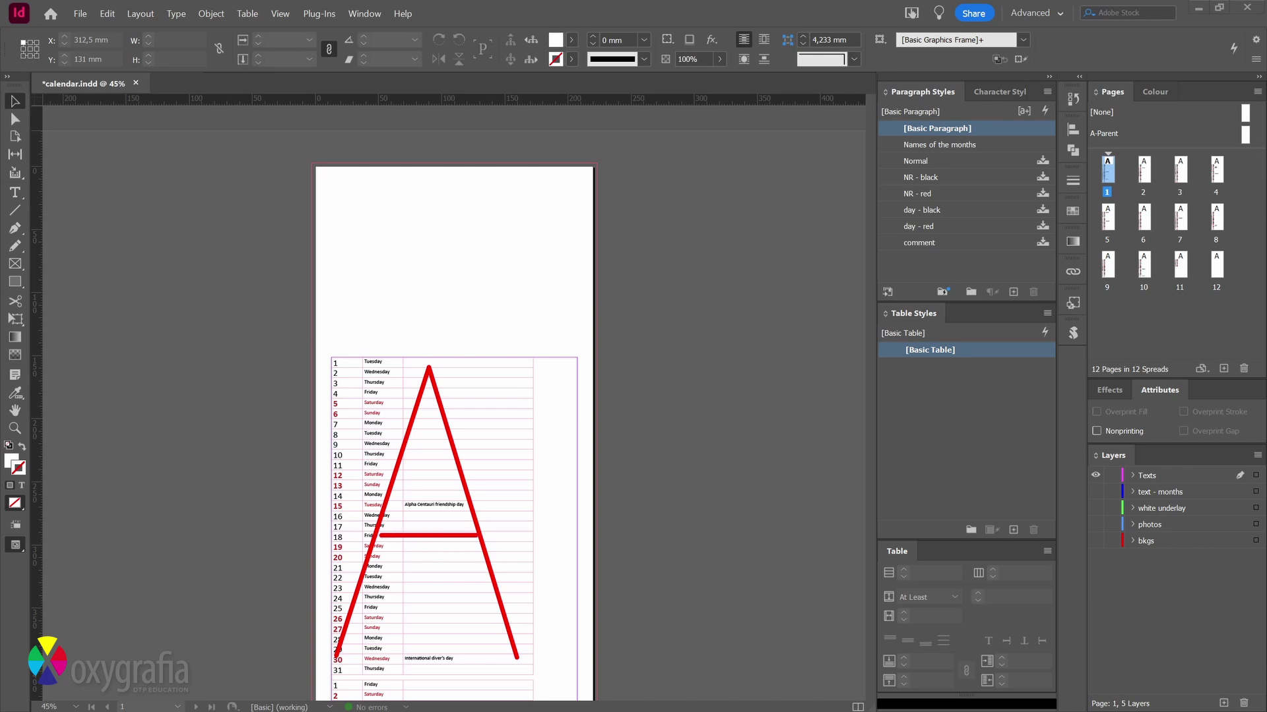
pyautogui.press('Escape')
# - Insert a page break directly after the January table on page 1
pyautogui.click(555, 533)
pyautogui.doubleClick(540, 524)
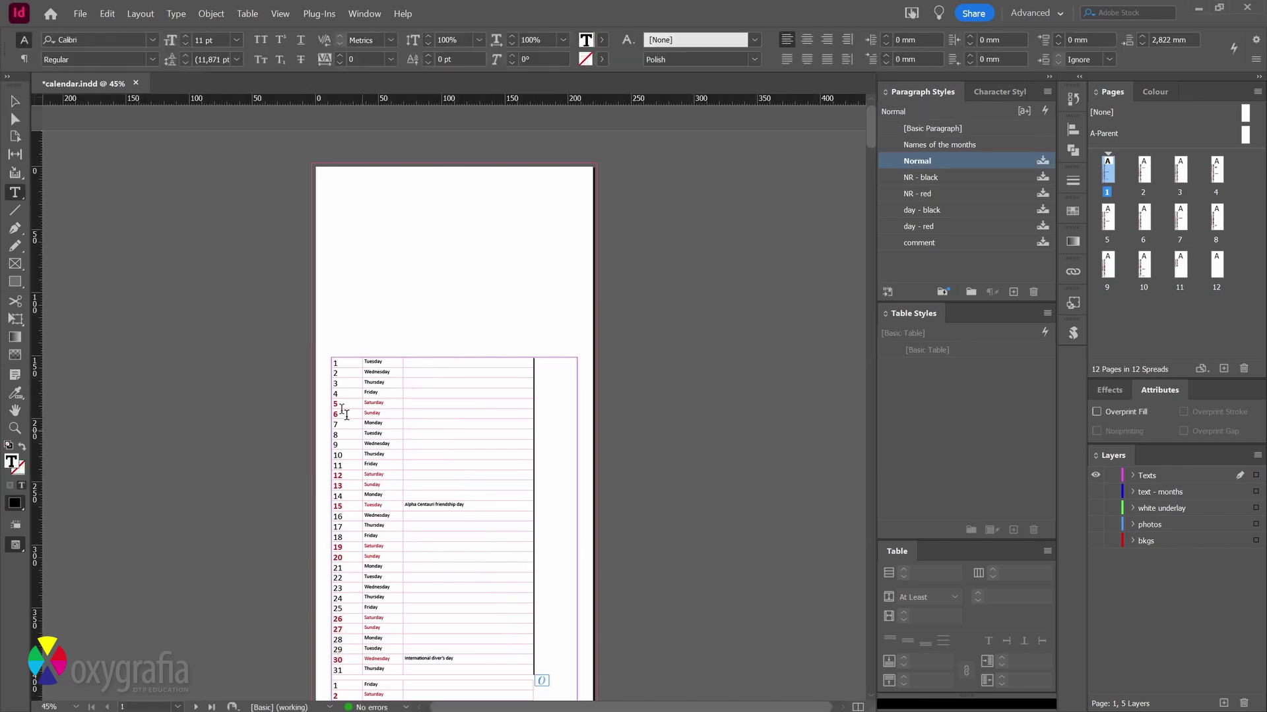
pyautogui.click(176, 13)
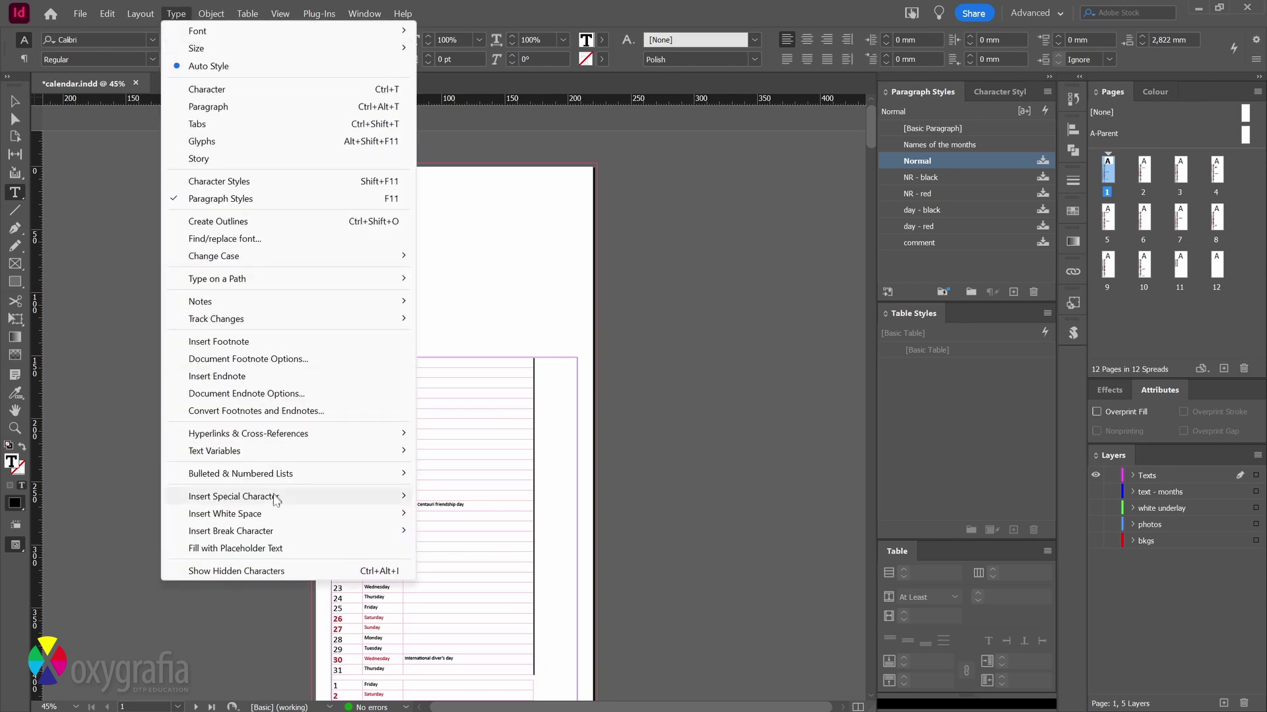
pyautogui.moveTo(276, 535)
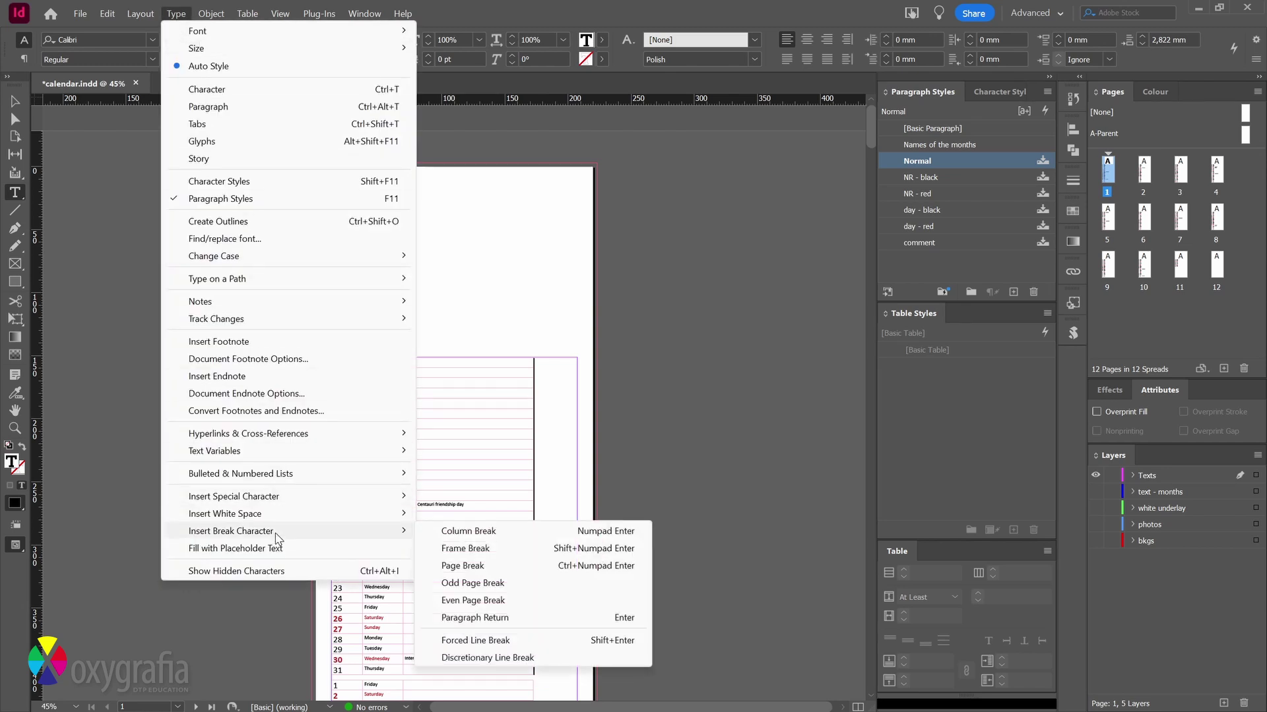
pyautogui.click(528, 567)
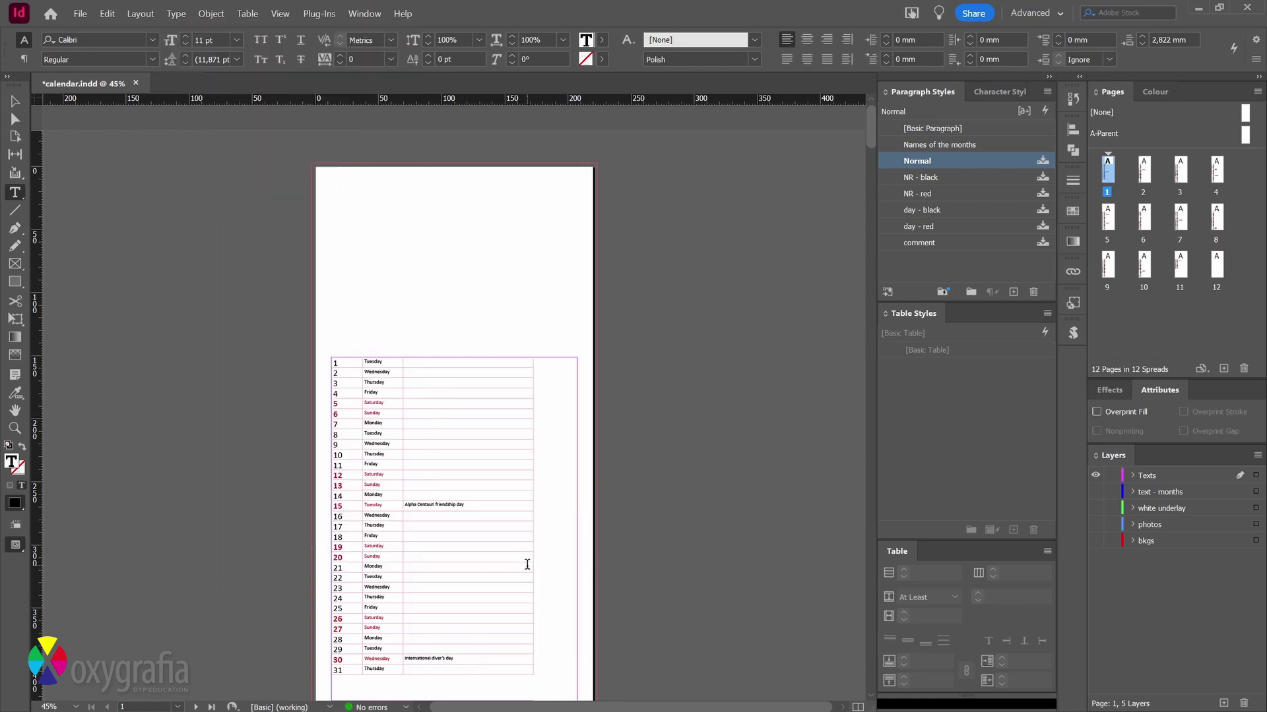
# - Insert a page break after each remaining month table, from February onward, so every page holds a single month
pyautogui.scroll(-10, 527, 564)
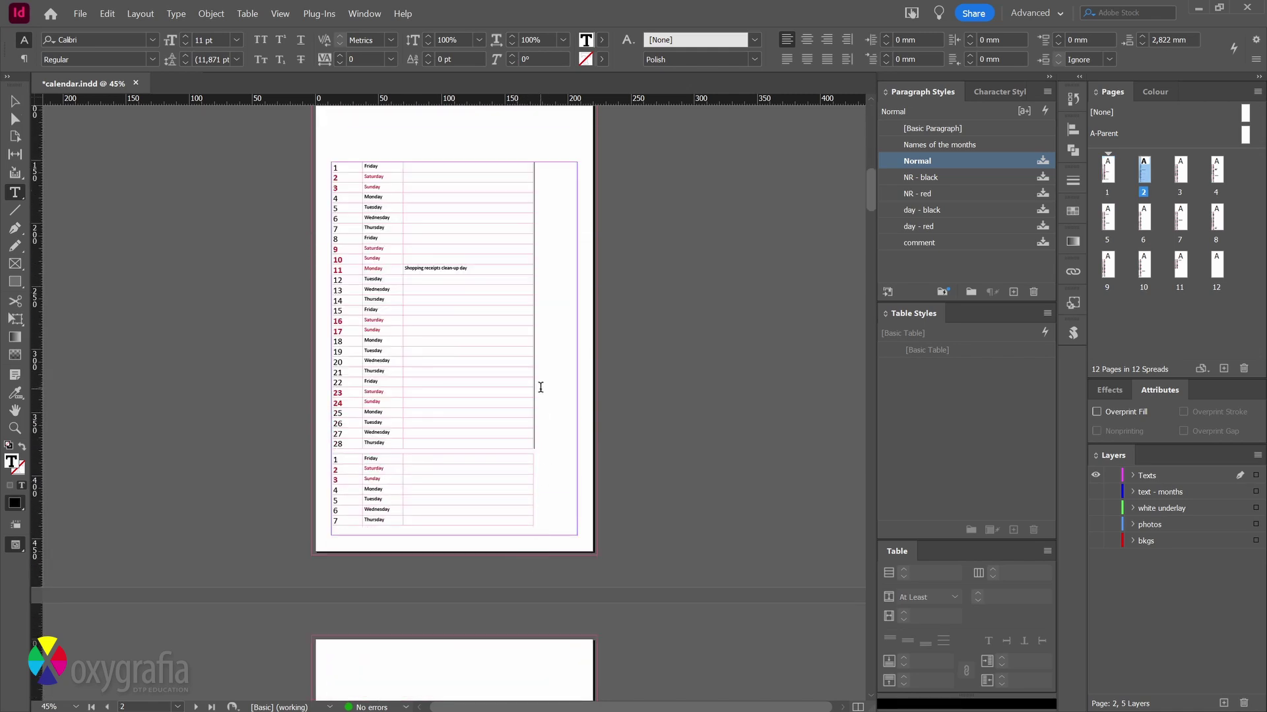
pyautogui.scroll(-5, 540, 389)
pyautogui.scroll(-3, 554, 399)
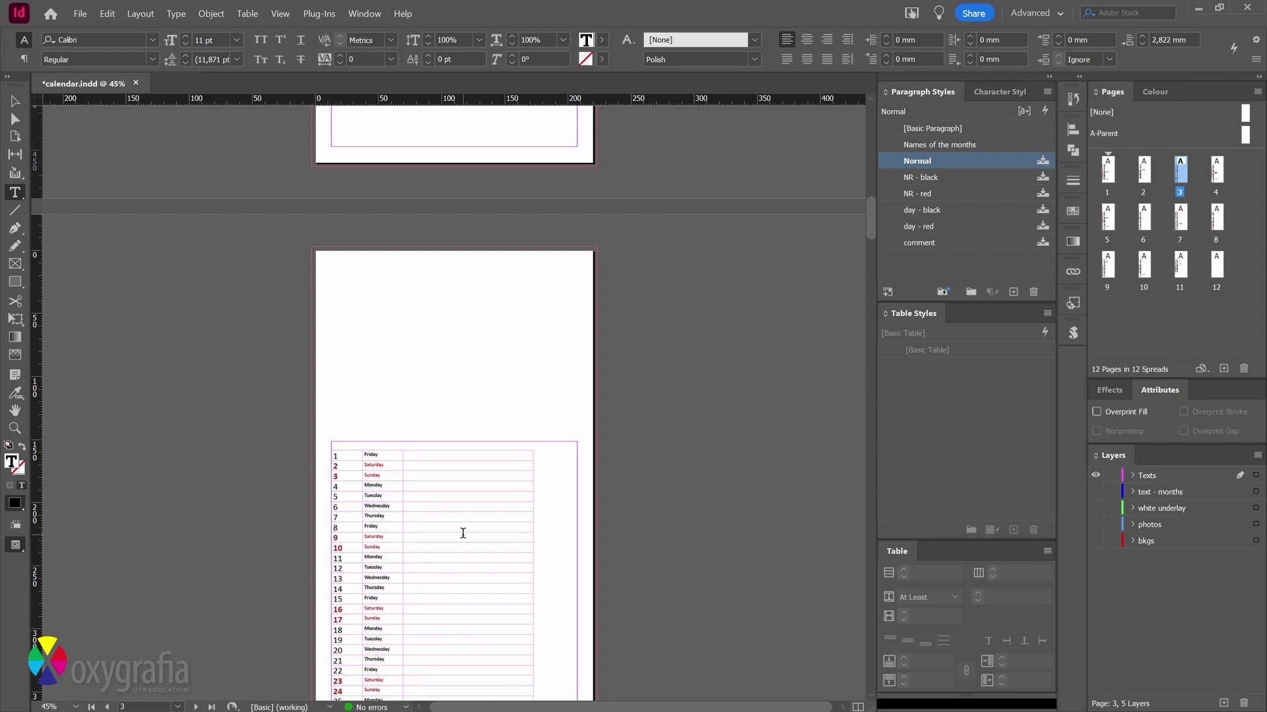
pyautogui.hotkey('ctrl', 'v')
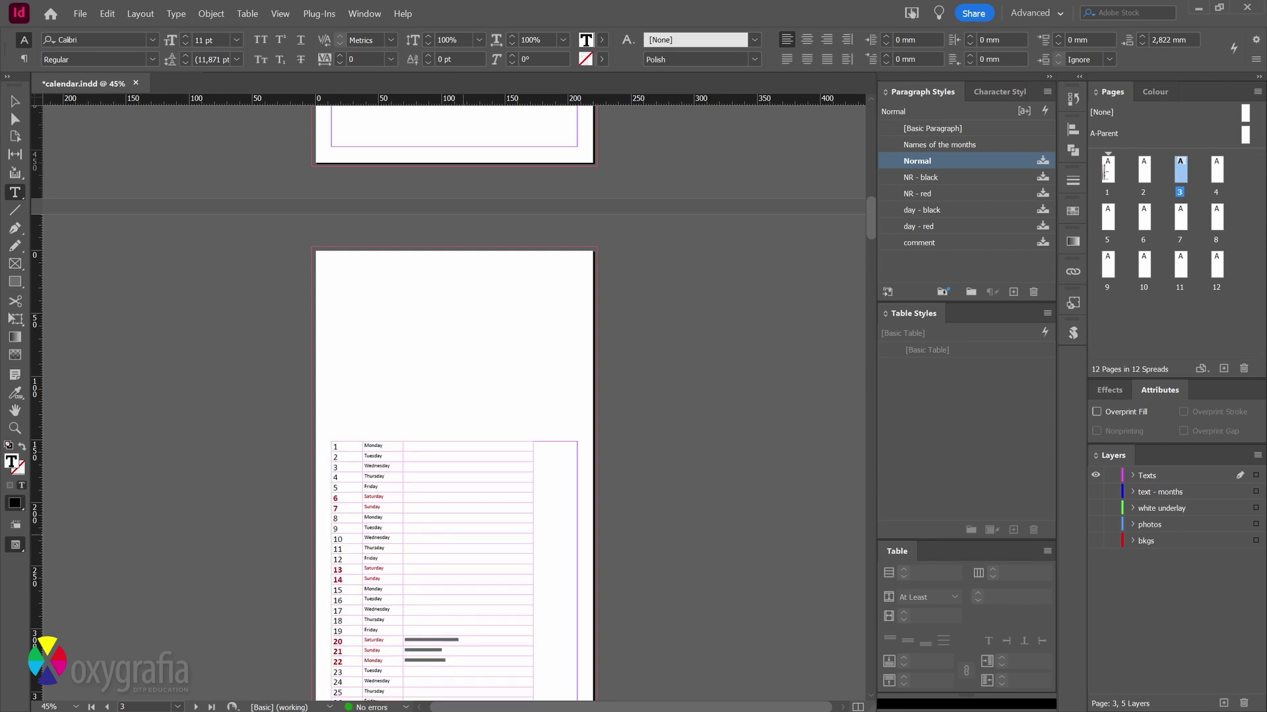
pyautogui.scroll(-6, 549, 370)
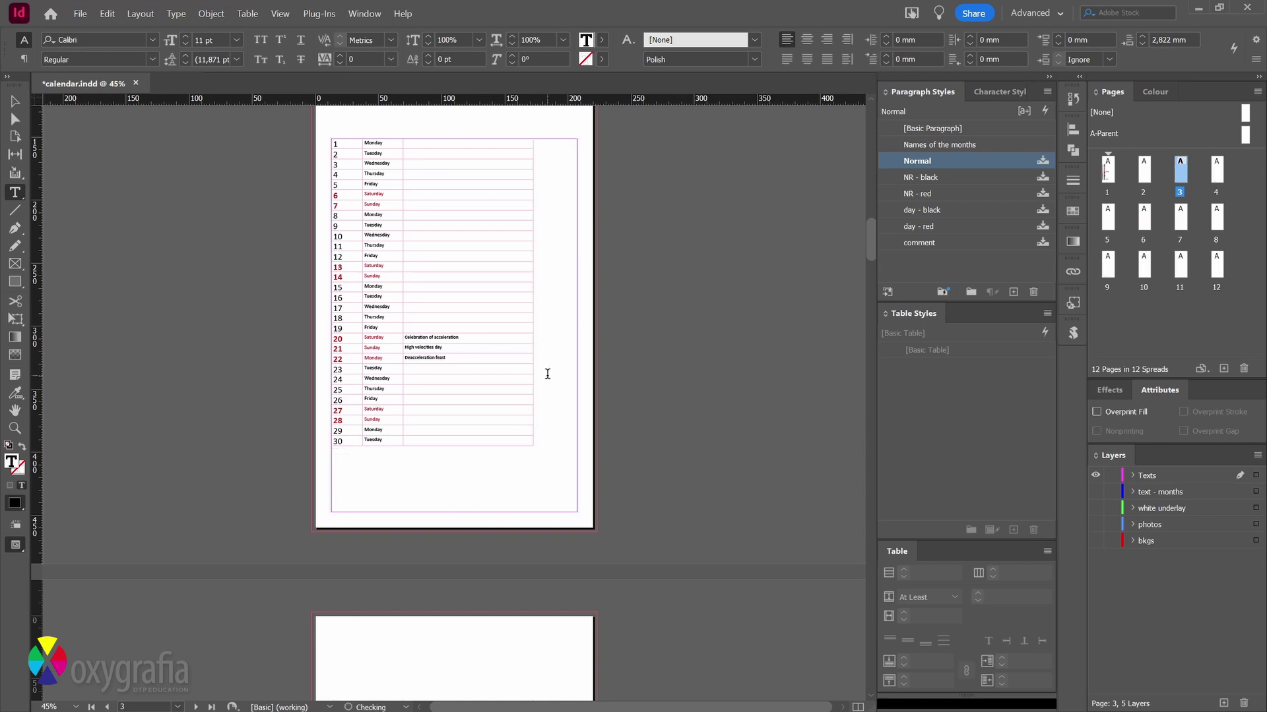
pyautogui.scroll(-10, 528, 396)
pyautogui.scroll(-12, 561, 359)
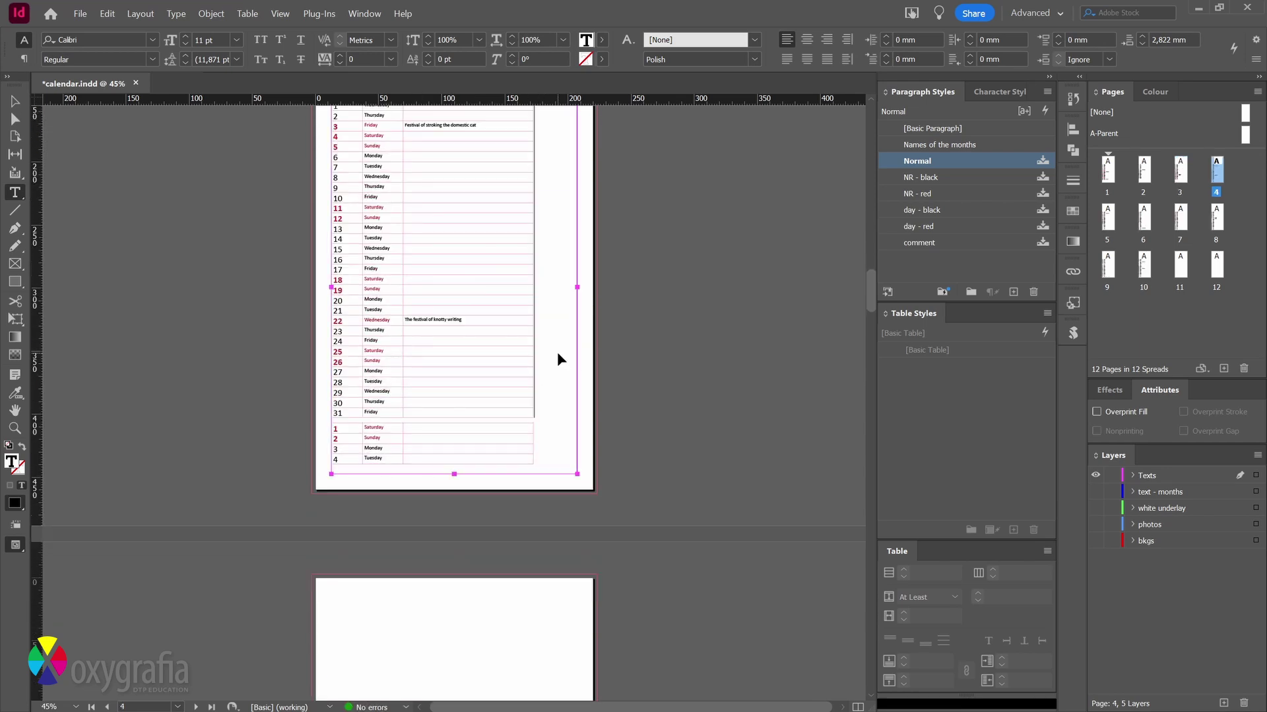
pyautogui.scroll(-20, 561, 370)
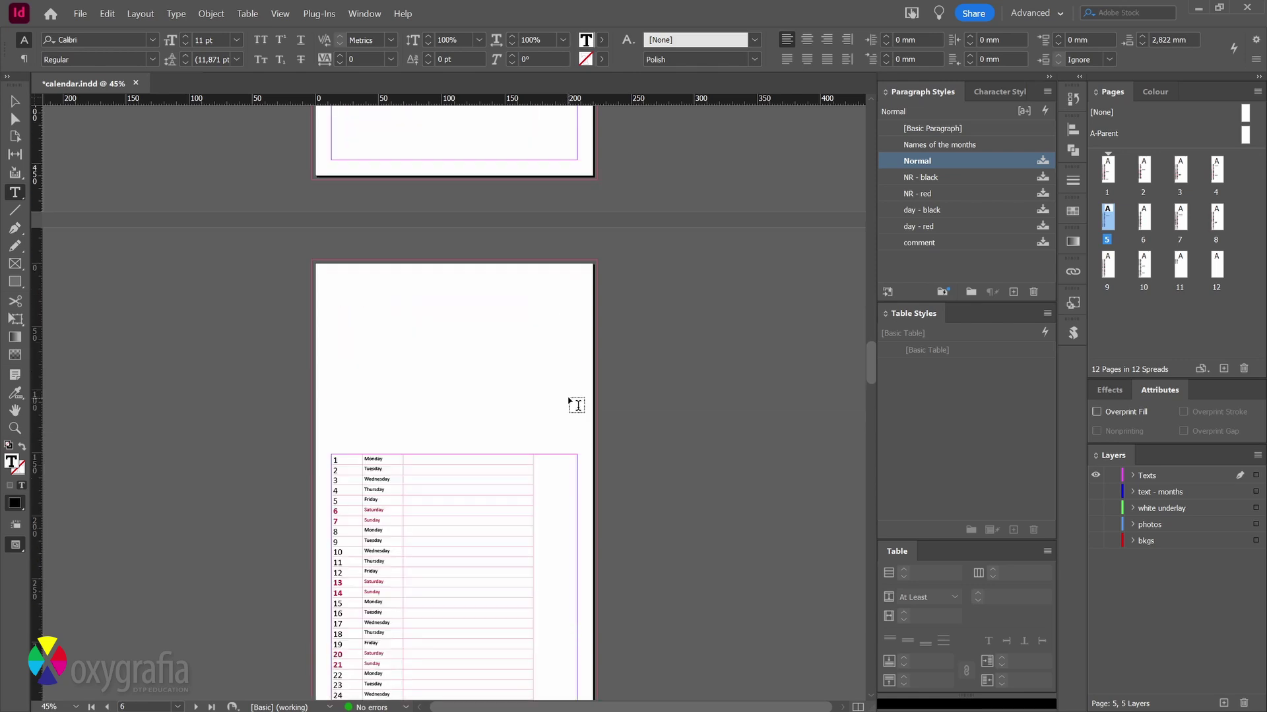
pyautogui.scroll(-20, 547, 402)
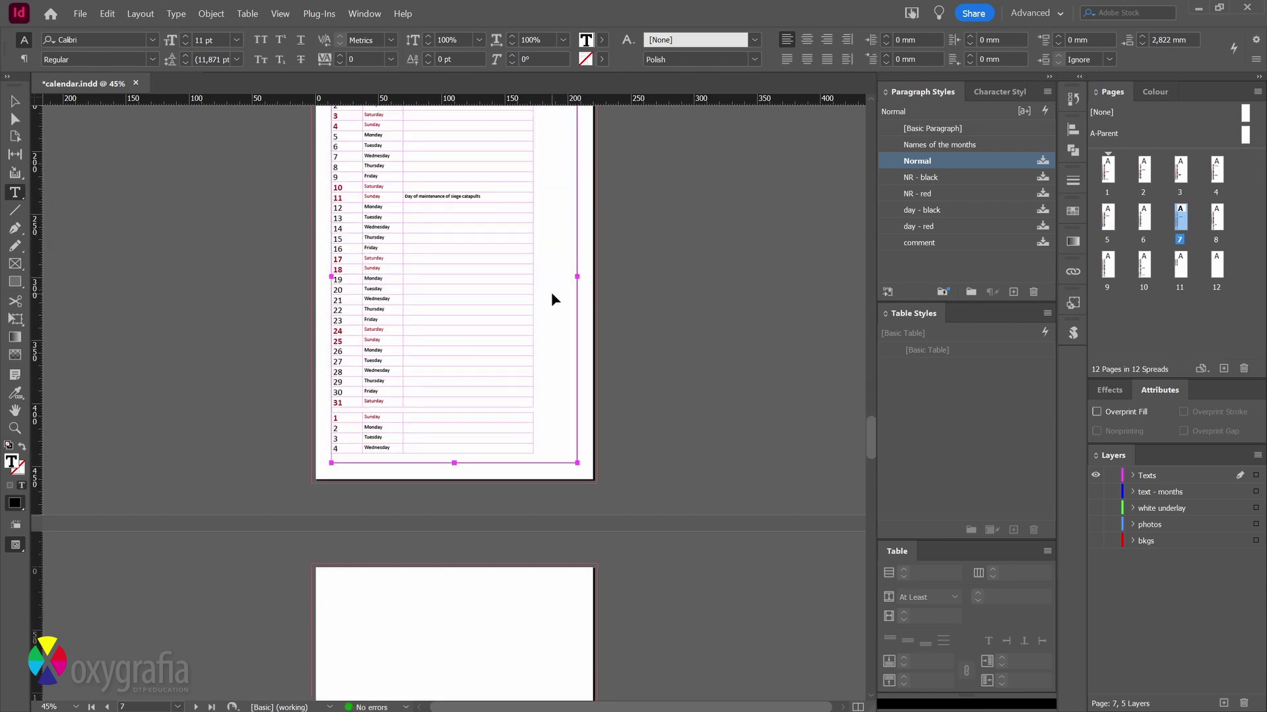
pyautogui.scroll(-20, 550, 403)
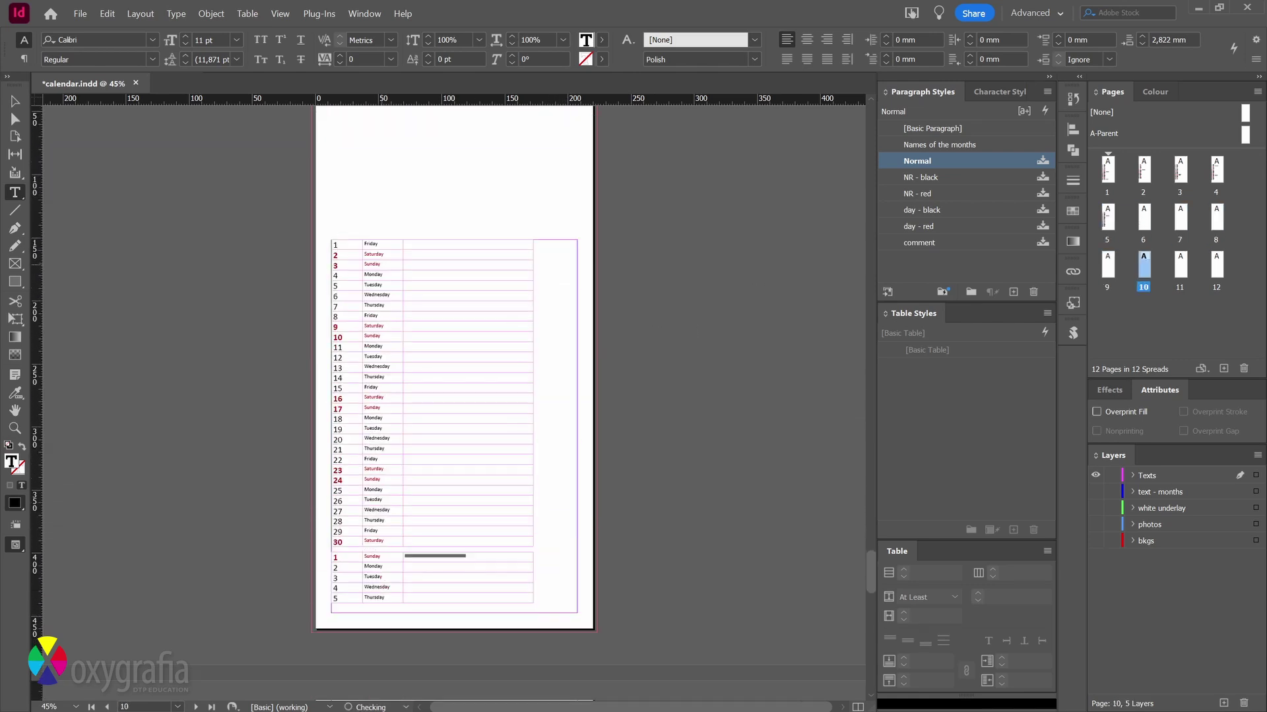
pyautogui.scroll(-5, 547, 375)
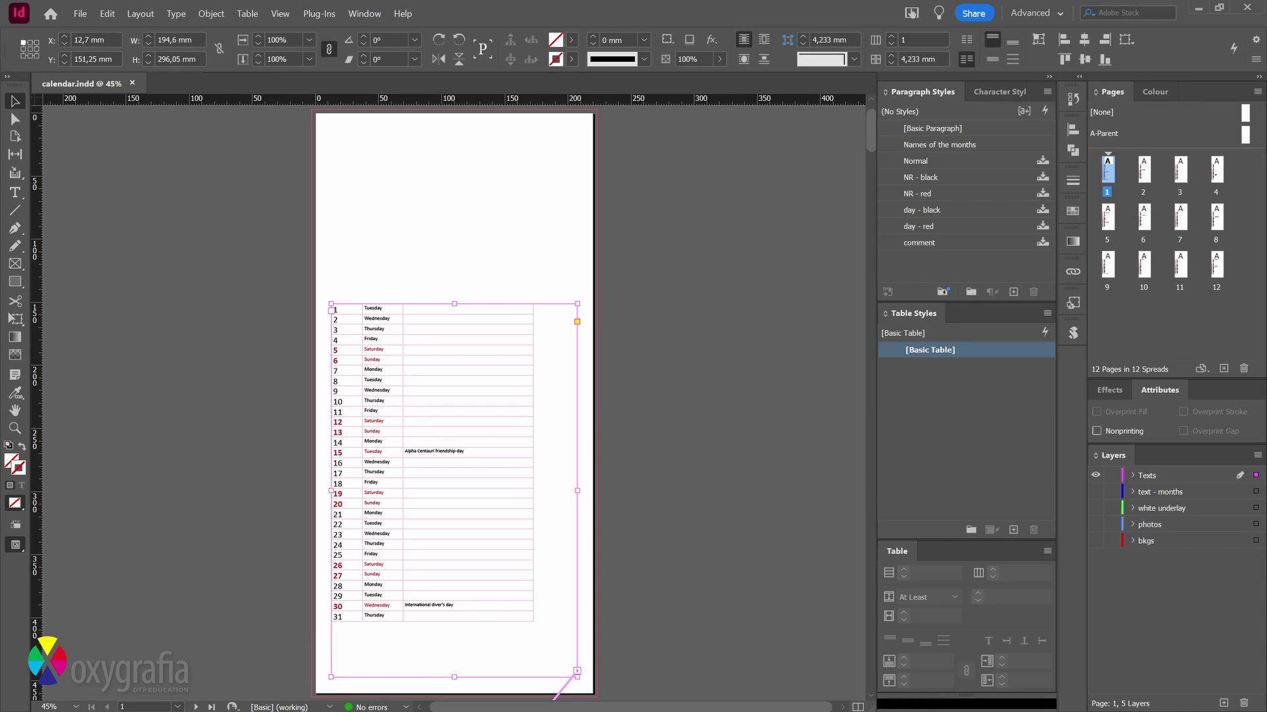
# - Open the Scripts panel and list the Community scripts, keeping the January text frame on page 1 selected
pyautogui.scroll(-5, 739, 362)
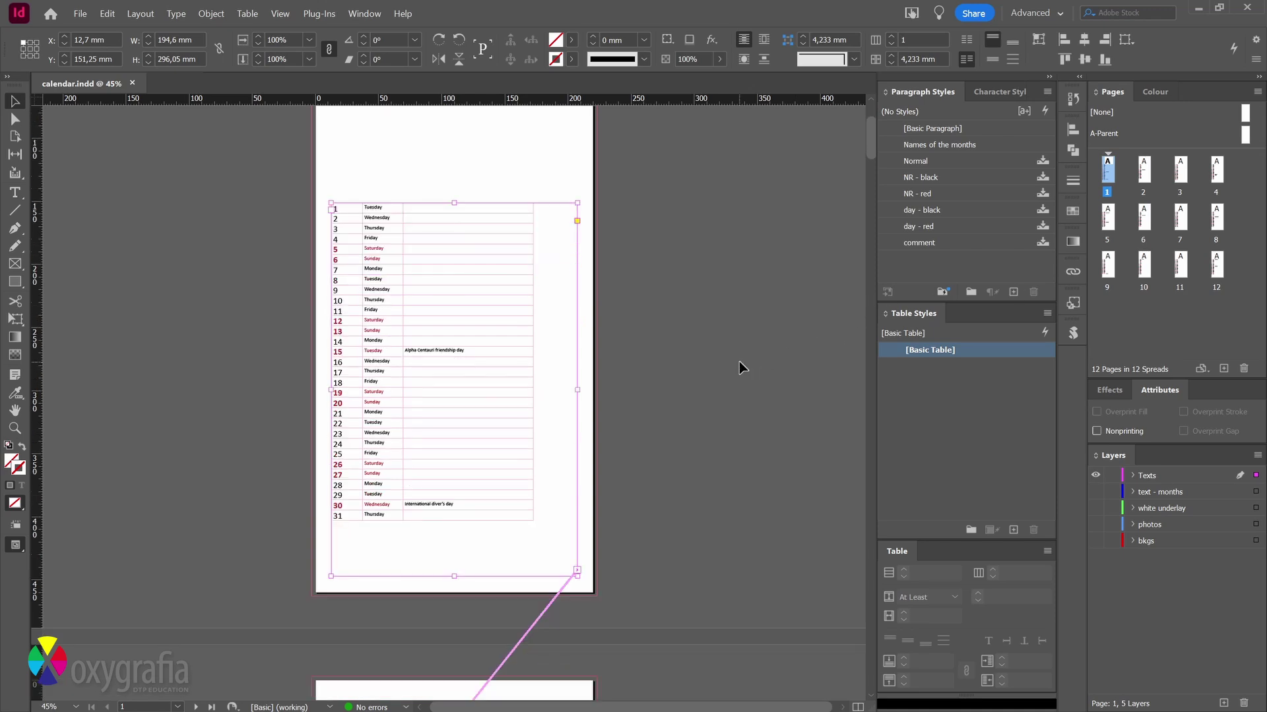
pyautogui.scroll(6, 734, 359)
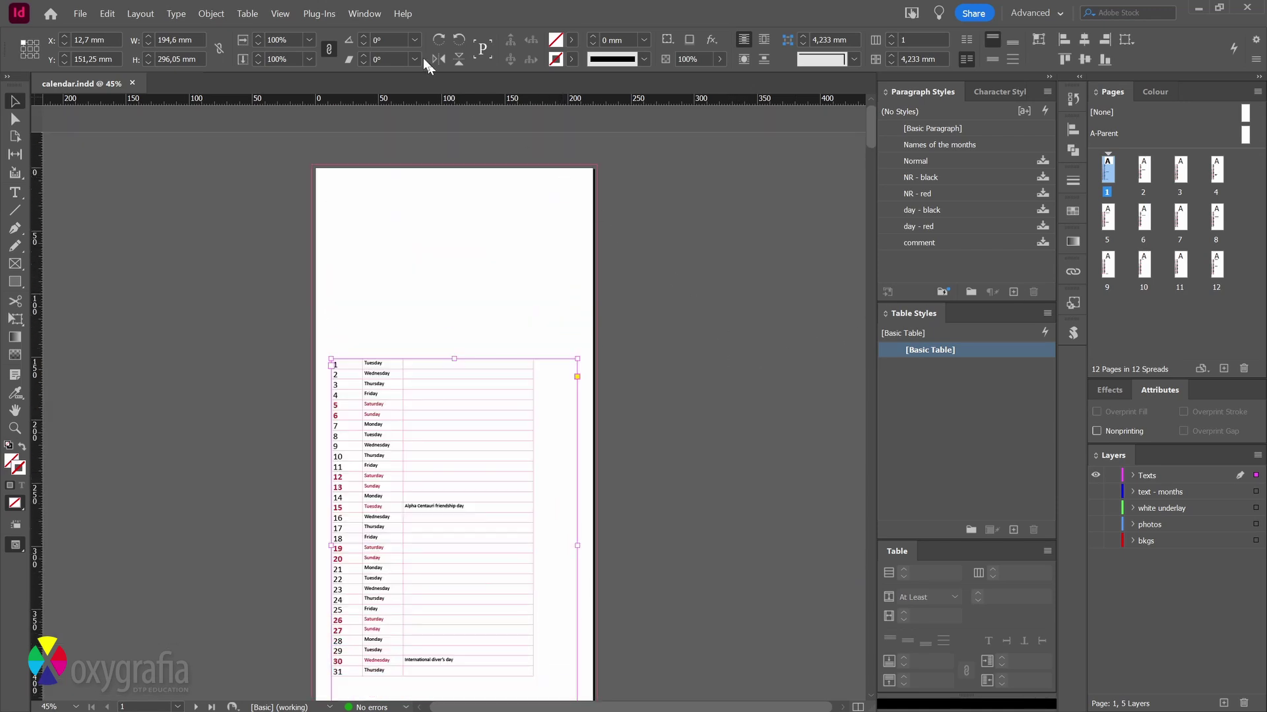
pyautogui.click(365, 14)
pyautogui.moveTo(461, 523)
pyautogui.click(636, 576)
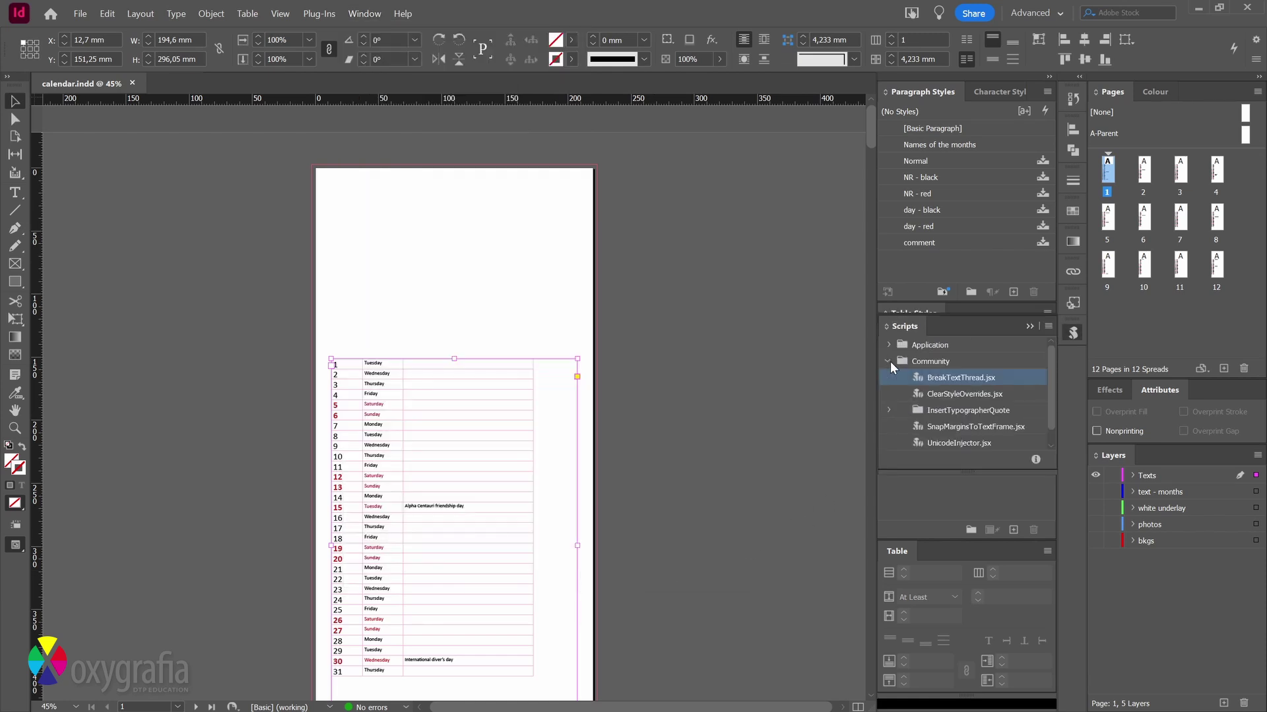
# - Run the BreakTextThread.jsx script with All Frames in the Selected Story to separate the threaded calendar frames
pyautogui.doubleClick(968, 377)
pyautogui.click(527, 378)
pyautogui.rightClick(973, 384)
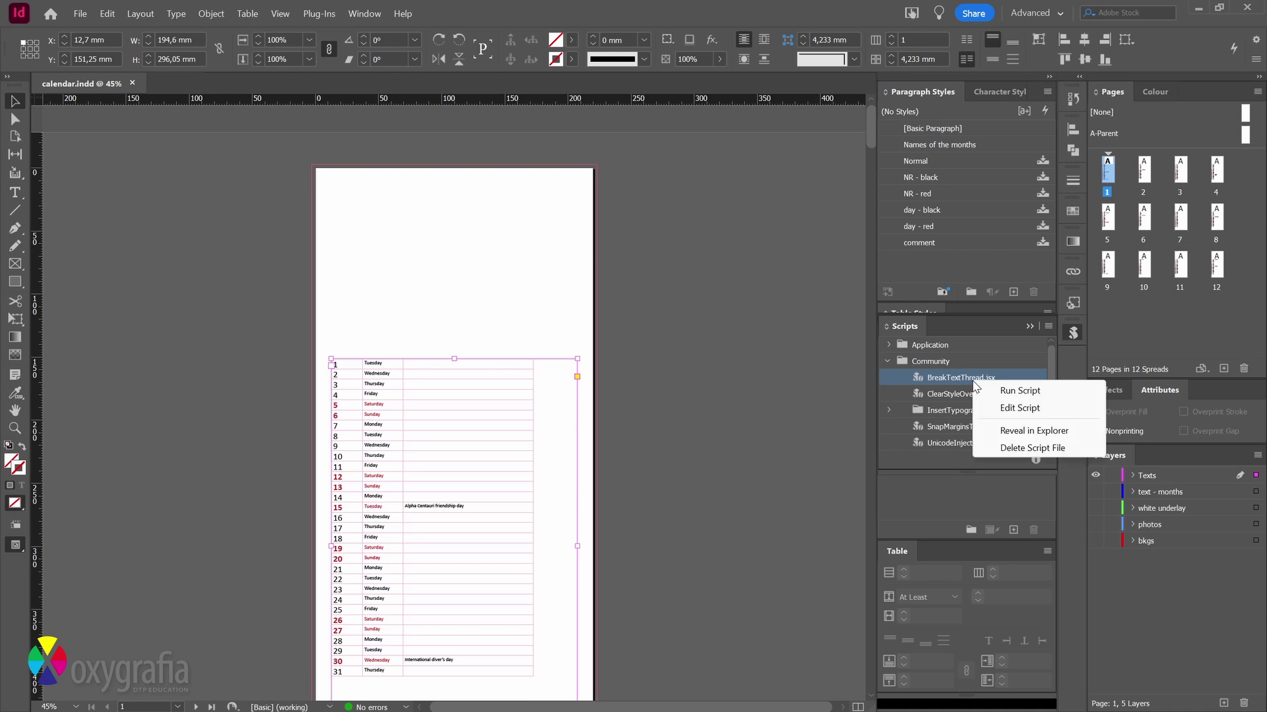
pyautogui.click(1014, 394)
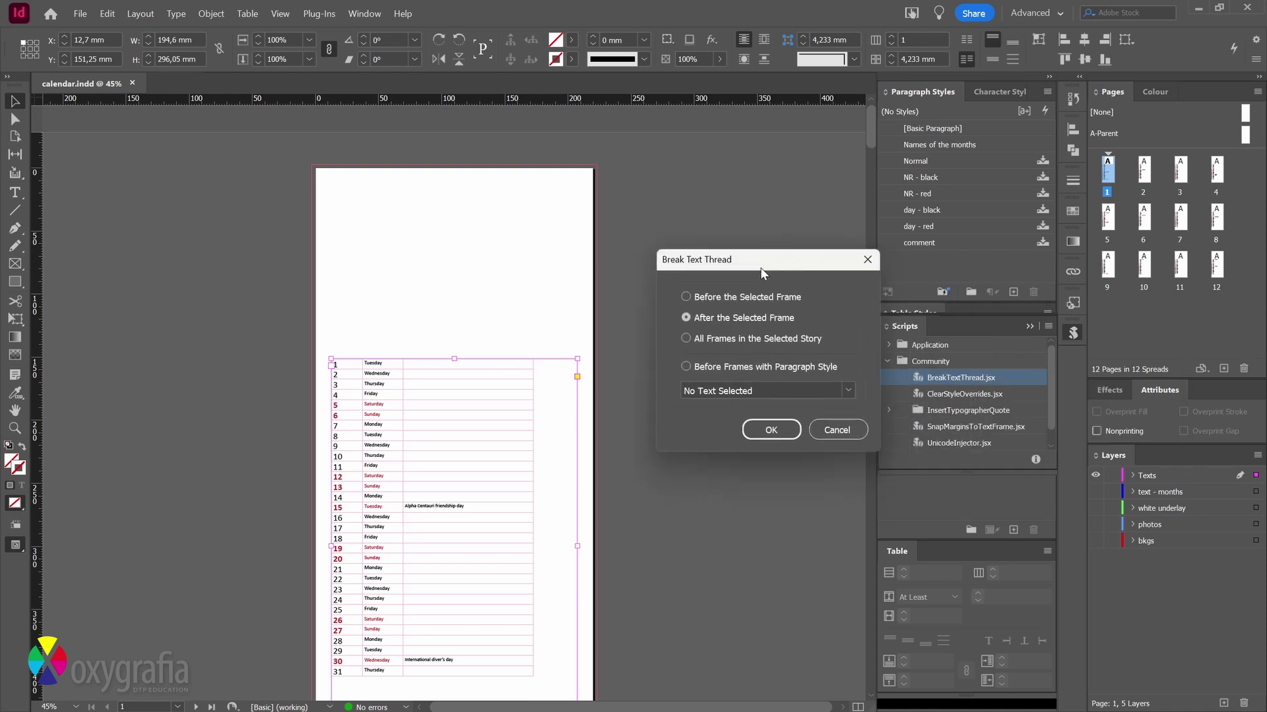
pyautogui.click(688, 340)
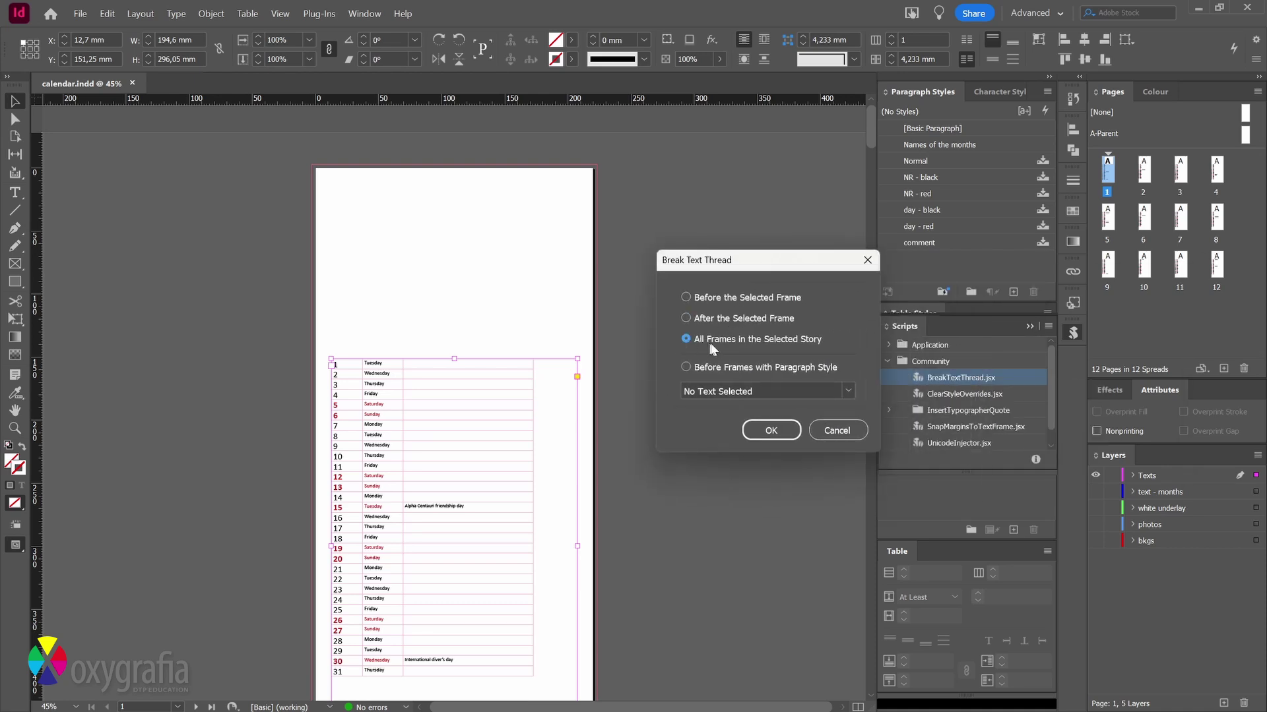
pyautogui.click(756, 437)
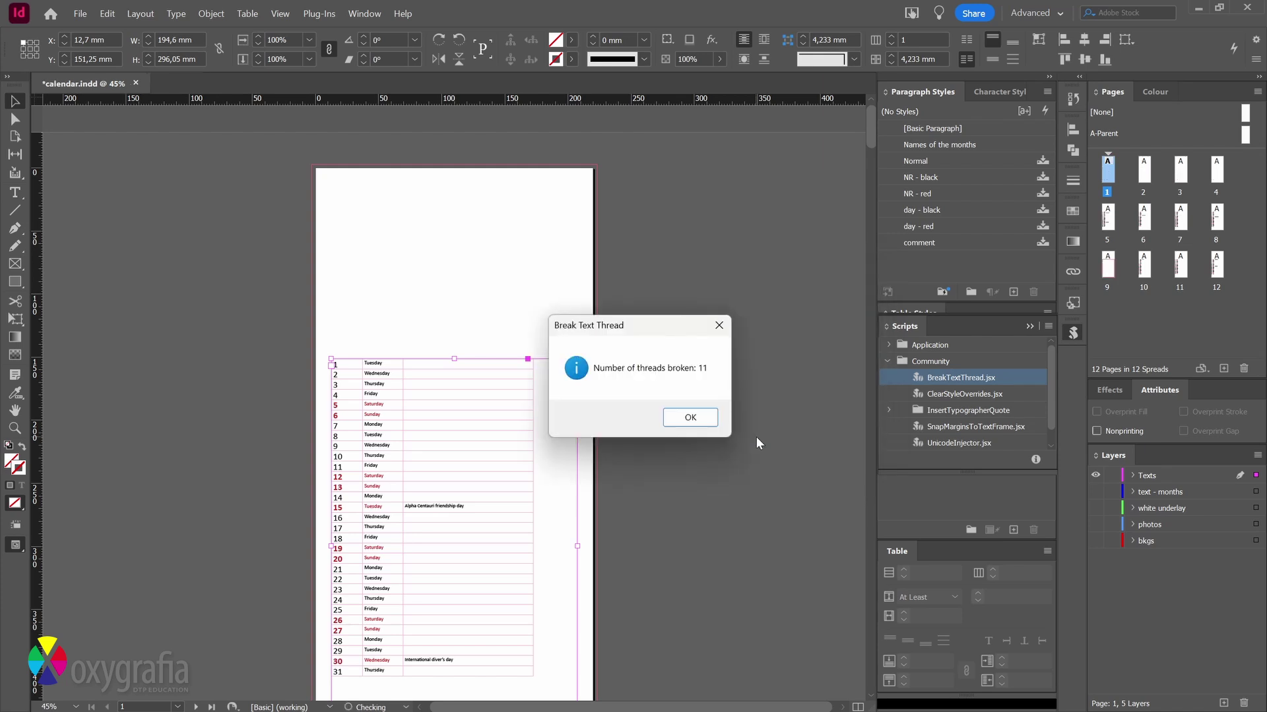
pyautogui.click(700, 419)
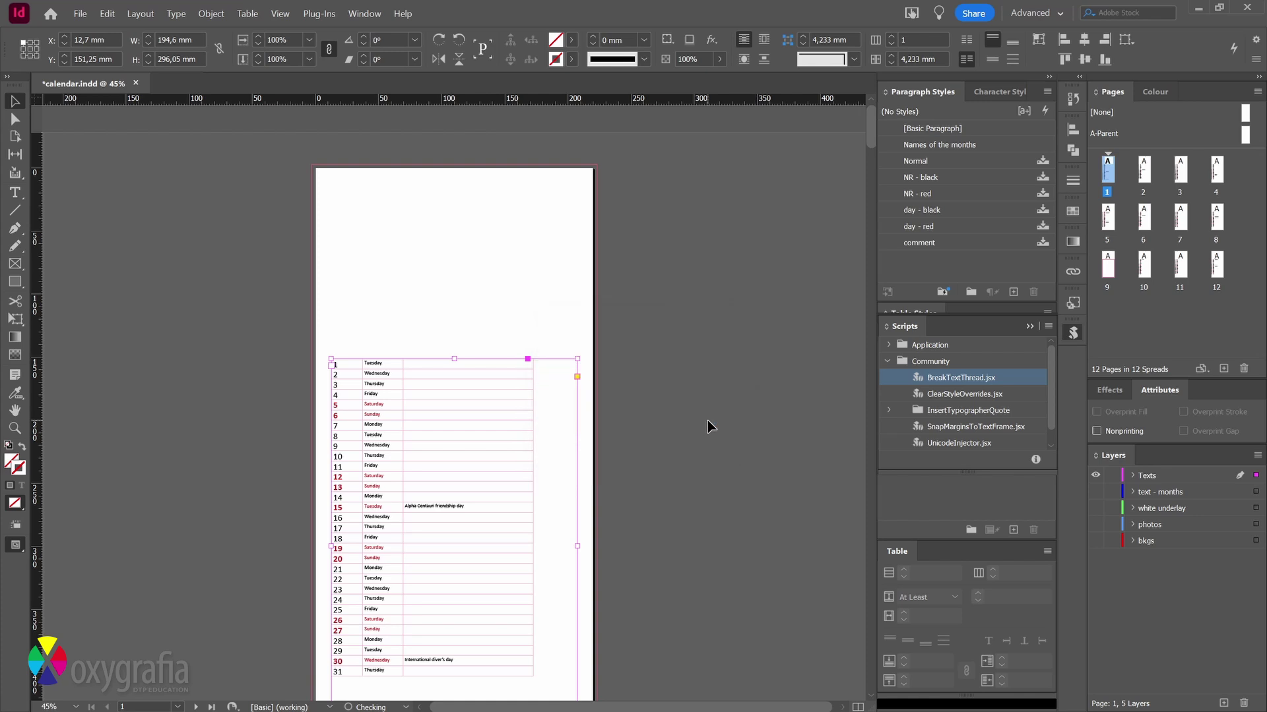
# - Check the calendar frames on the following pages for remaining text threads, and collapse the Scripts panel
pyautogui.click(712, 422)
pyautogui.scroll(-2, 588, 457)
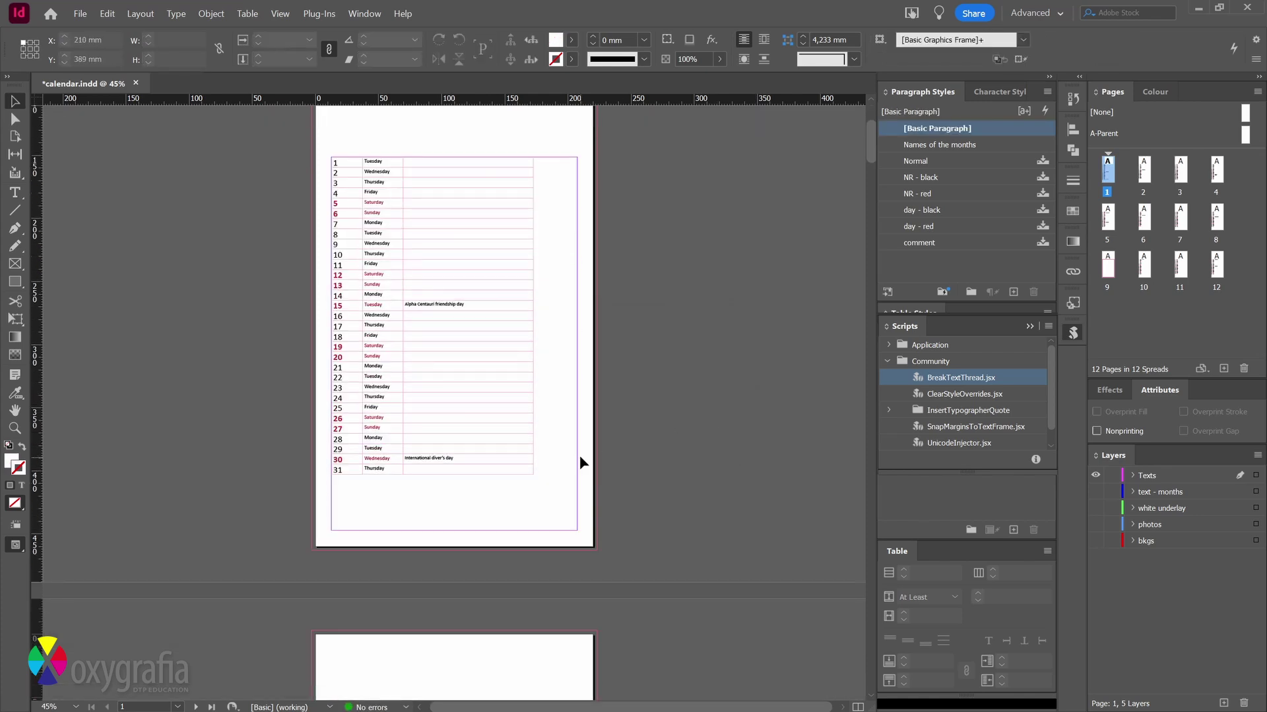
pyautogui.click(554, 464)
pyautogui.scroll(-5, 732, 444)
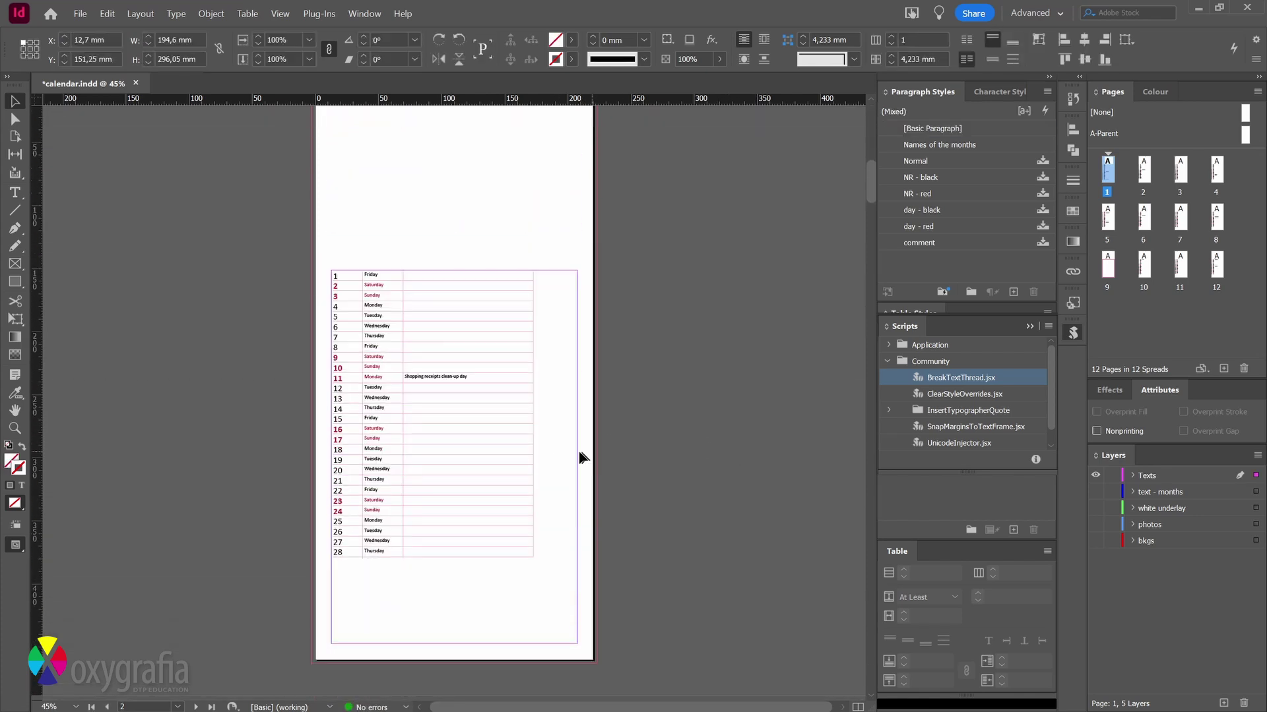
pyautogui.click(578, 458)
pyautogui.scroll(-5, 758, 443)
pyautogui.scroll(-5, 733, 458)
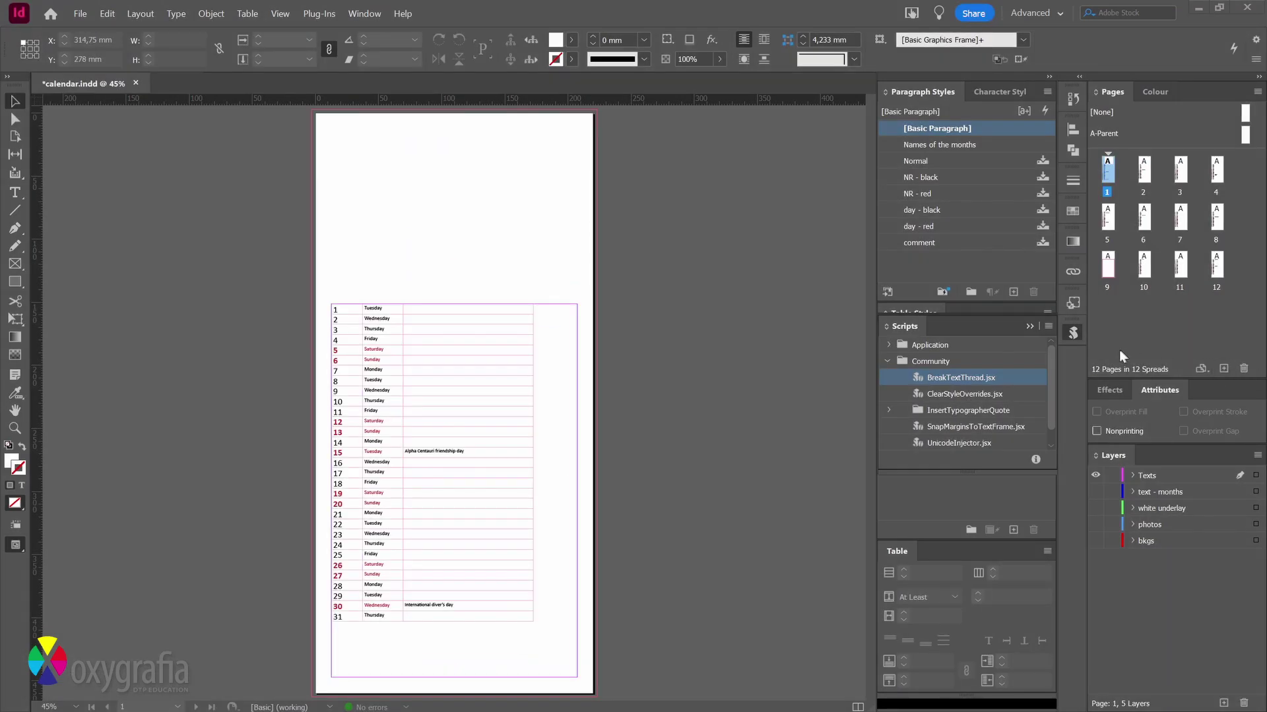
pyautogui.click(1075, 338)
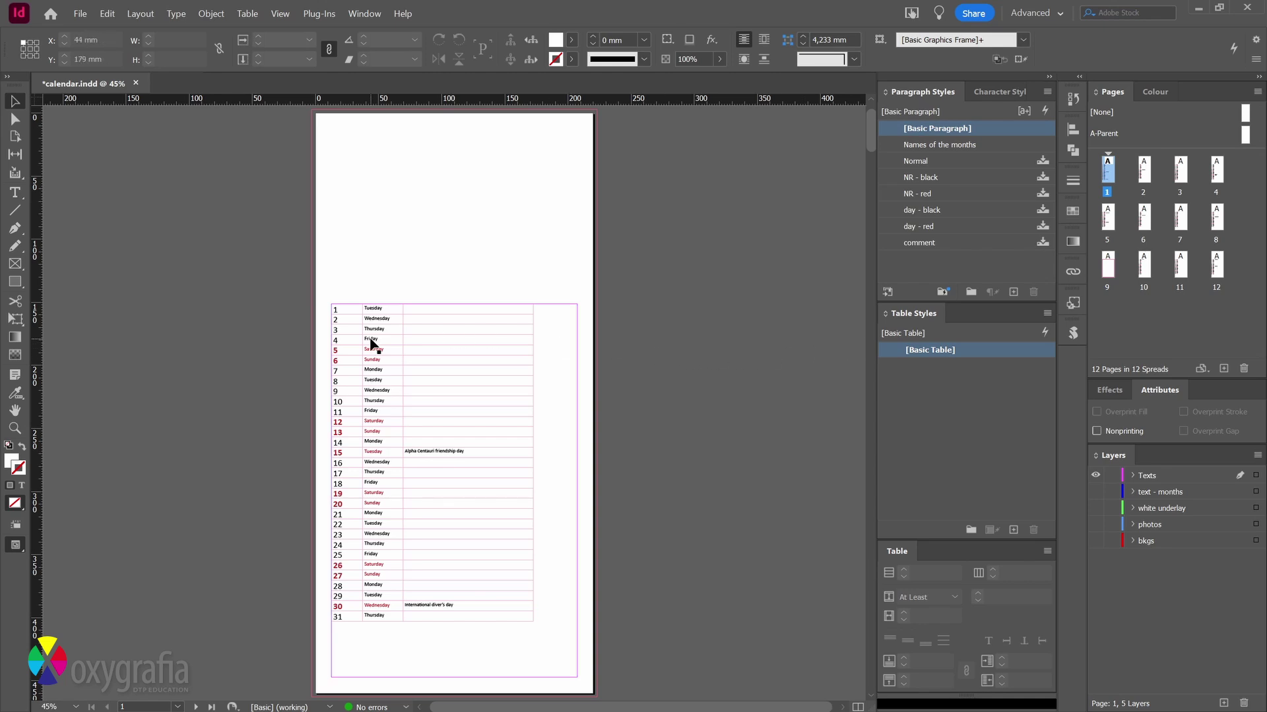
# - Set the day-number column of the January table on page 1 to a width of 25 mm
pyautogui.doubleClick(331, 345)
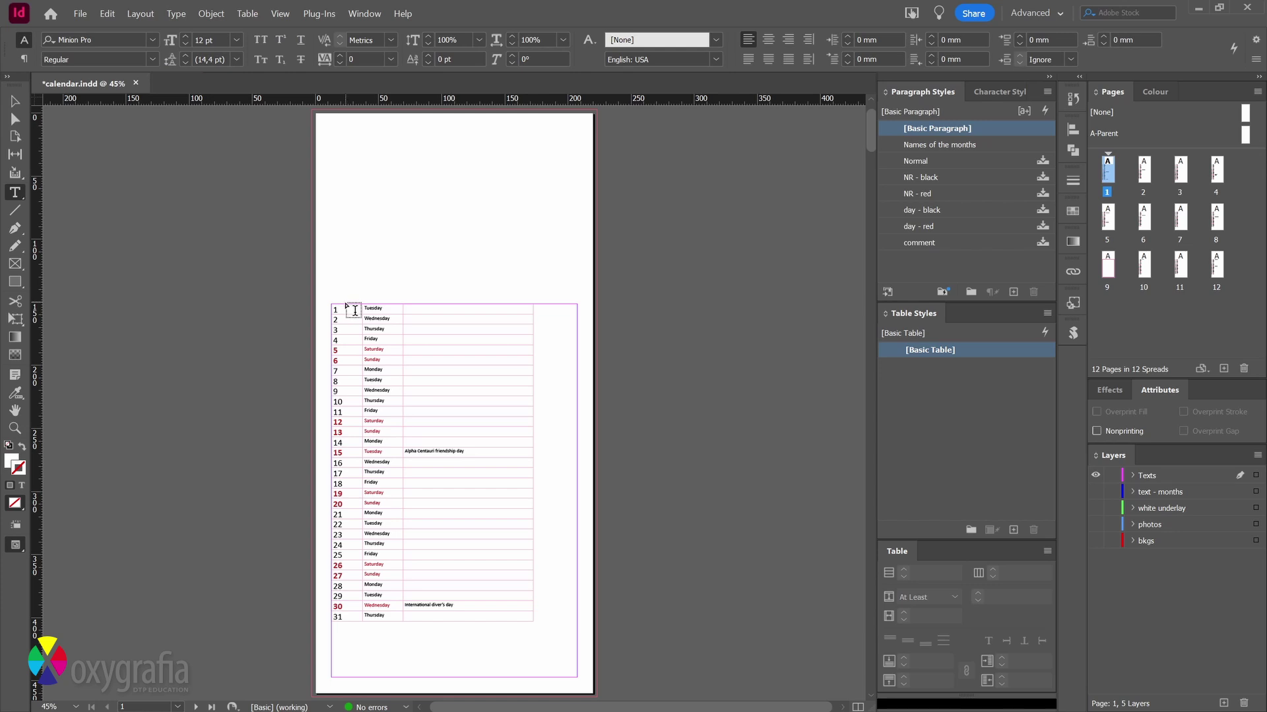
pyautogui.click(344, 300)
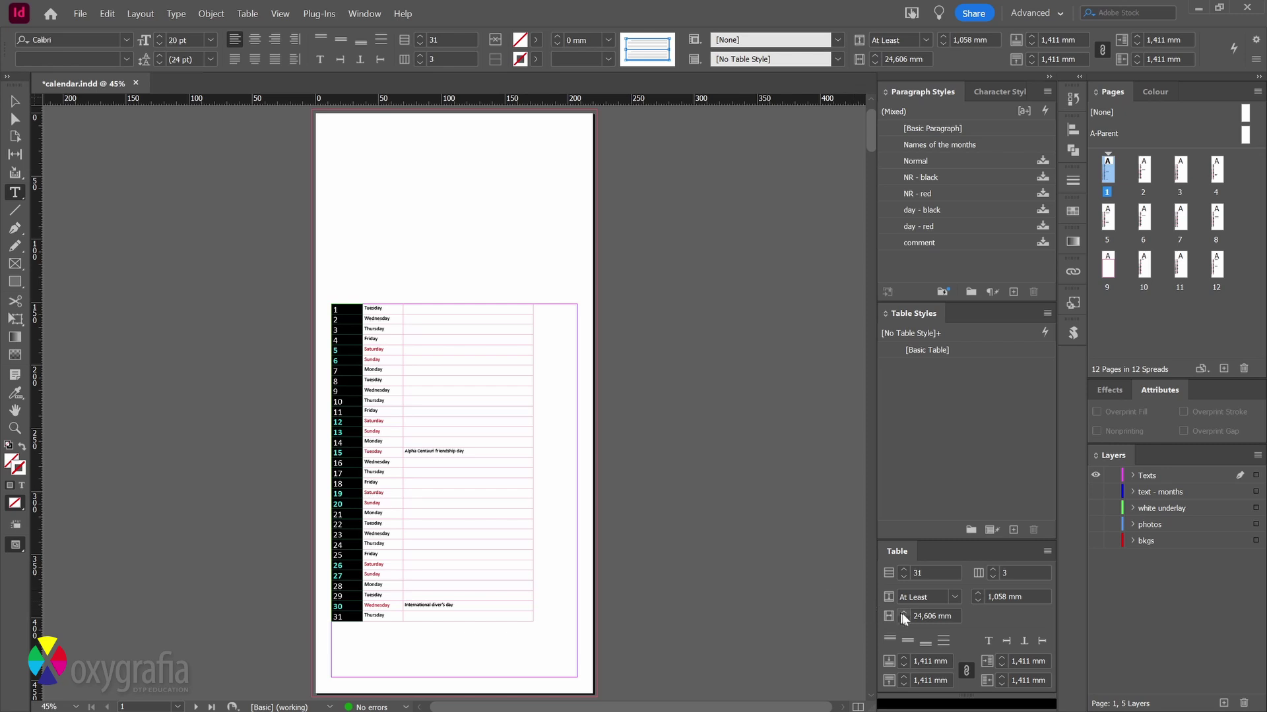
pyautogui.moveTo(954, 615); pyautogui.dragTo(892, 615)
pyautogui.write('25')
pyautogui.press('Tab')
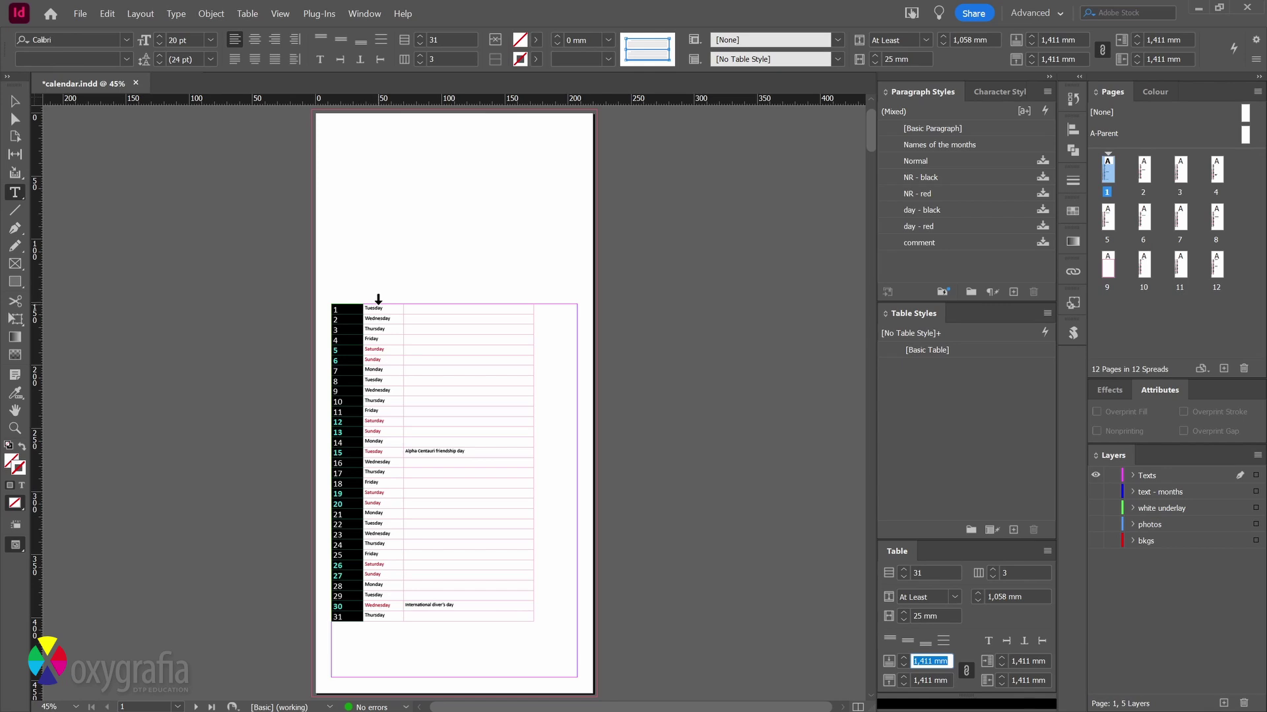
# - Set the weekday column of the January table to a width of 35 mm
pyautogui.click(378, 300)
pyautogui.moveTo(957, 616); pyautogui.dragTo(897, 614)
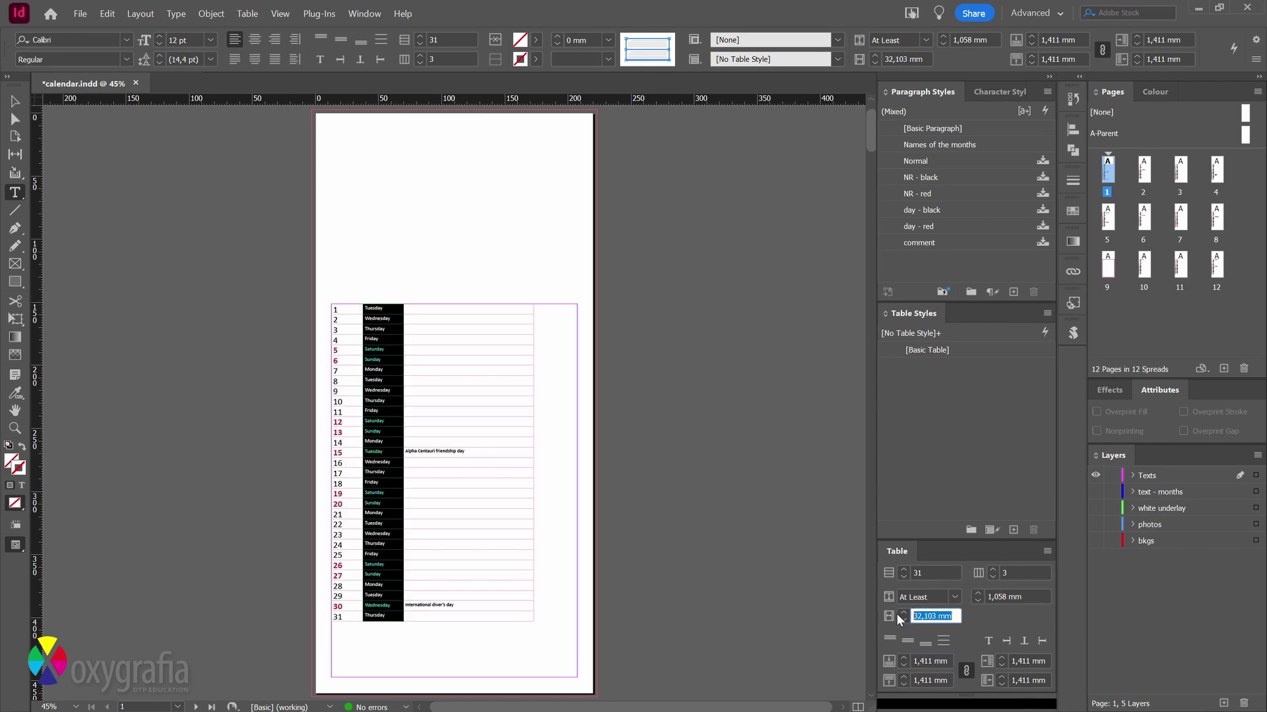
pyautogui.write('35')
pyautogui.press('Tab')
# - Widen the January table's comment column to the text frame's right edge, about 134.6 mm, and extend the last row to the frame's lower edge
pyautogui.moveTo(539, 411); pyautogui.dragTo(575, 413)
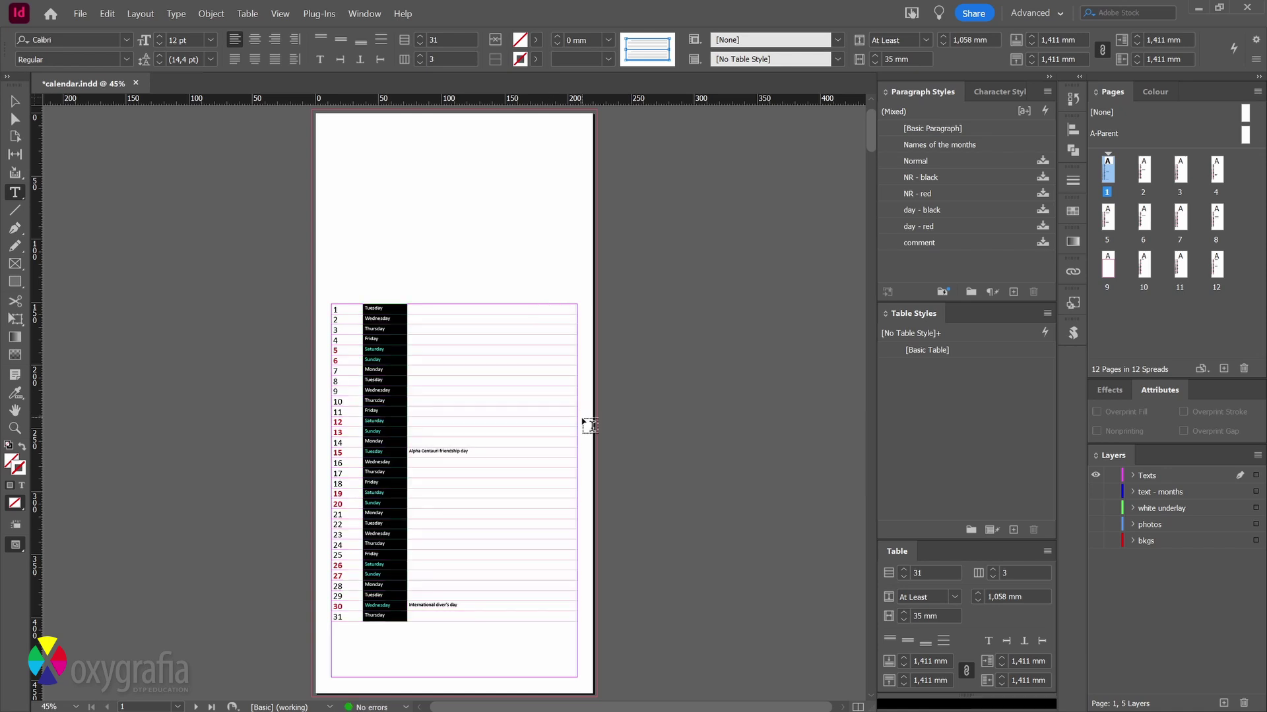
pyautogui.click(460, 603)
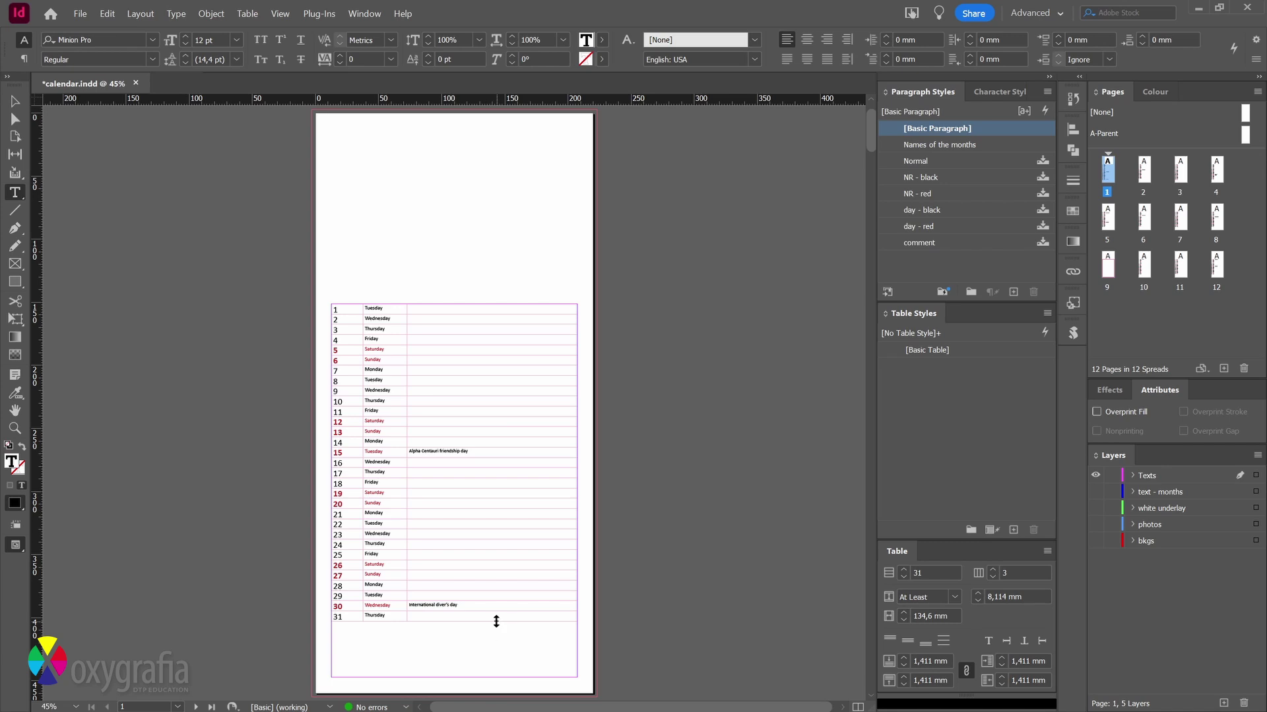
pyautogui.moveTo(496, 621); pyautogui.dragTo(498, 678)
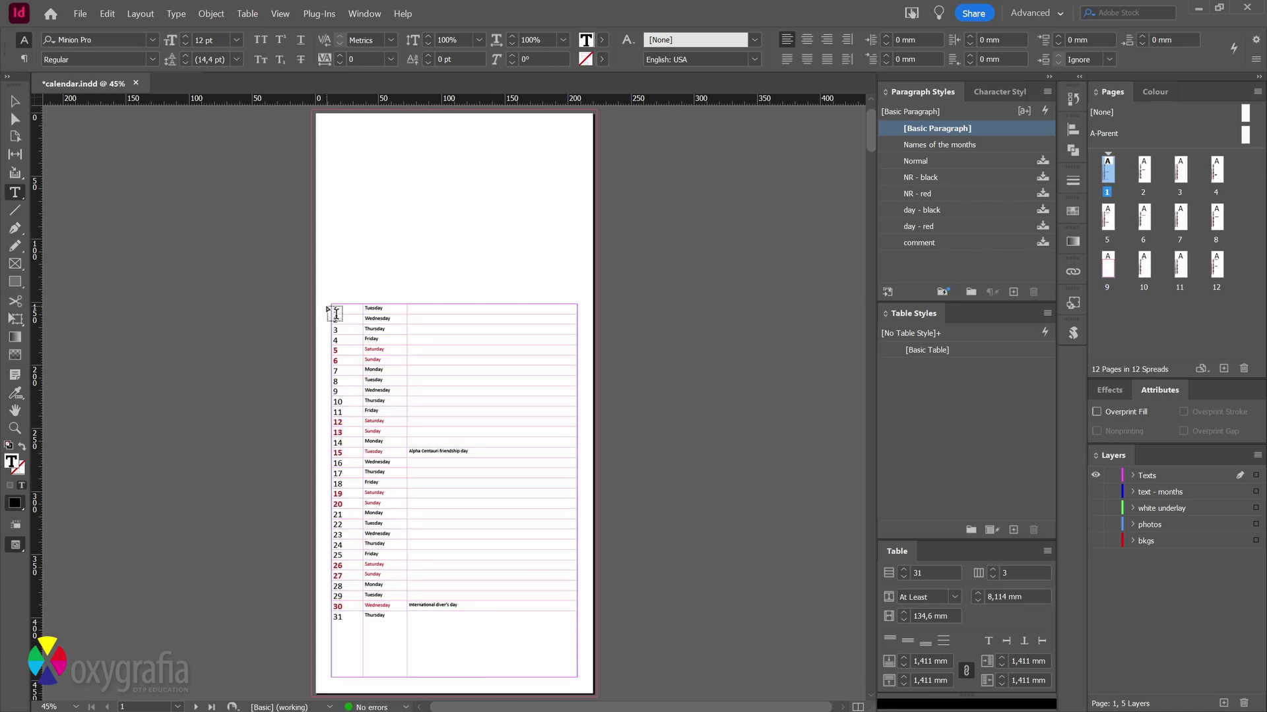
# - Select all rows of the January table and distribute them evenly over the frame height
pyautogui.moveTo(325, 307); pyautogui.dragTo(329, 633)
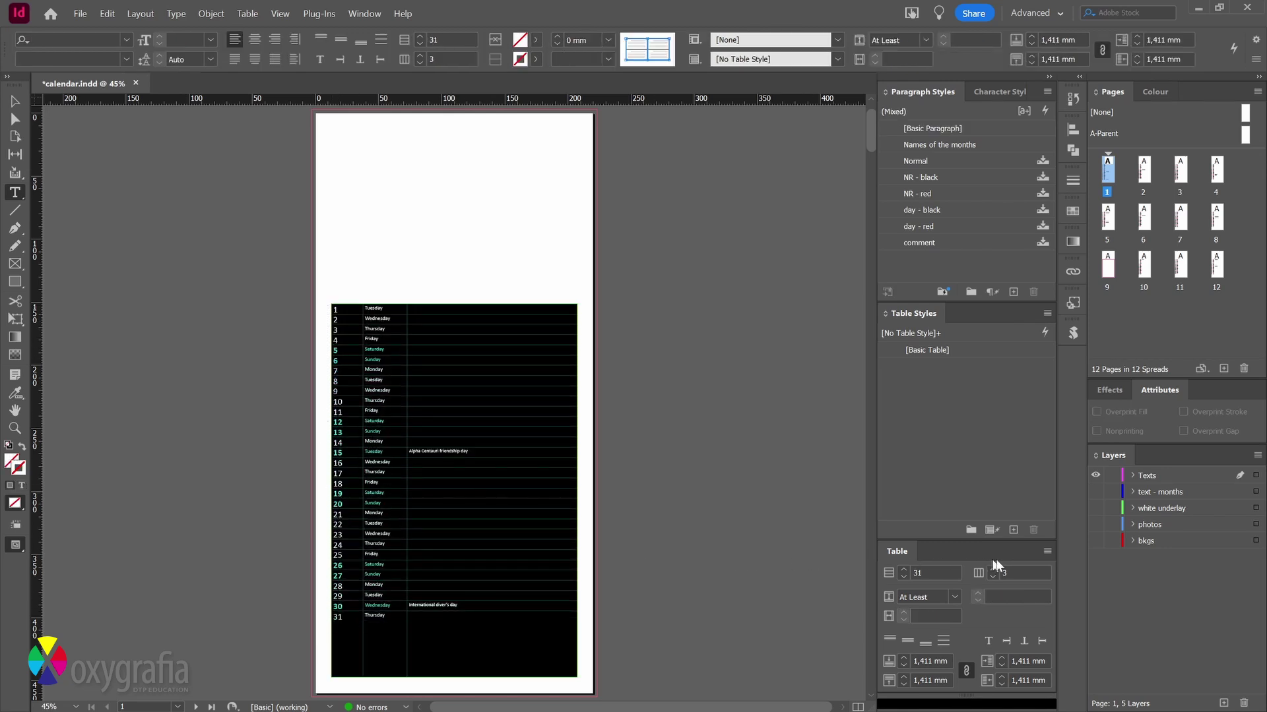
pyautogui.click(1046, 552)
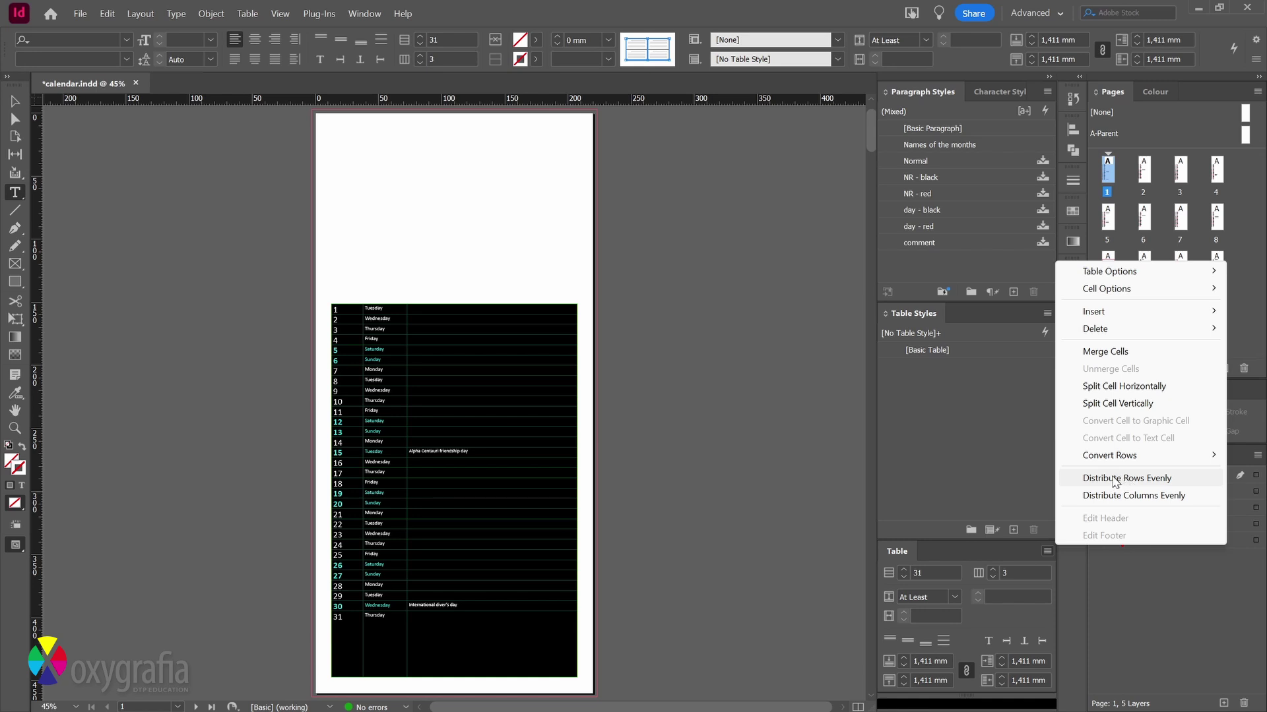
pyautogui.click(959, 511)
pyautogui.rightClick(383, 400)
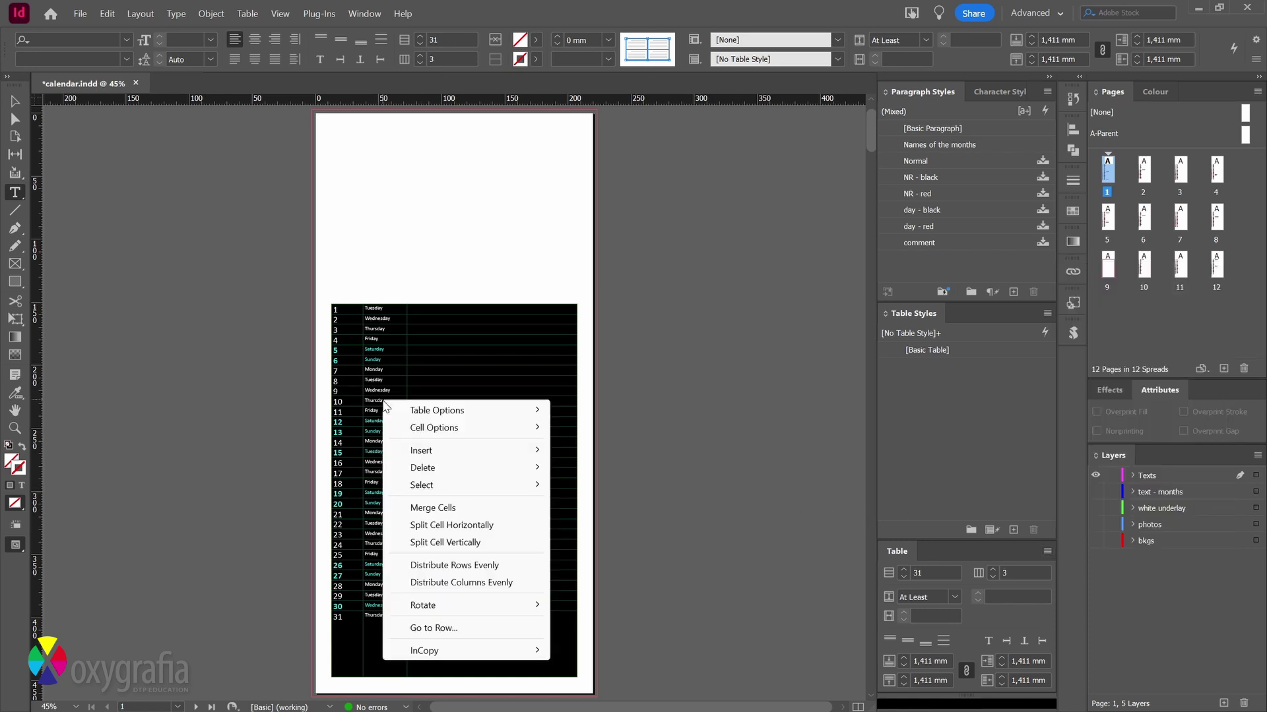
pyautogui.click(425, 565)
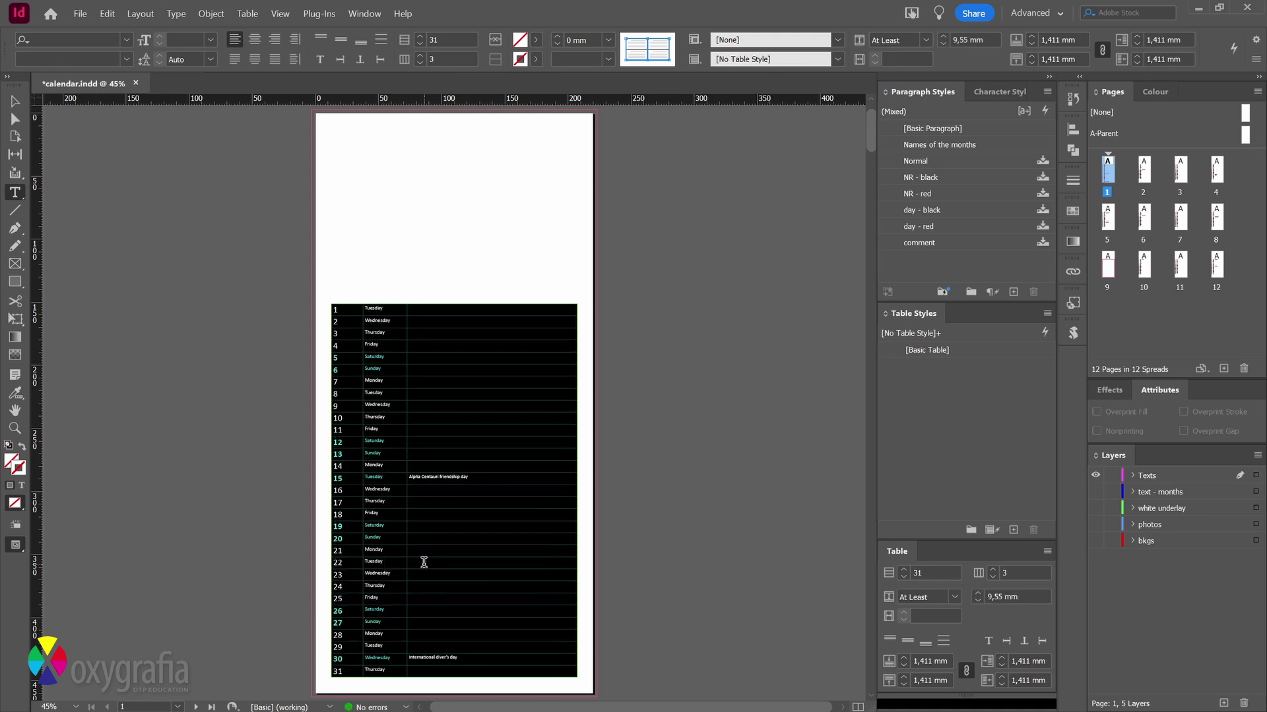
# - Set the day-number column of the February table on page 2 to a width of 25 mm
pyautogui.scroll(-4, 541, 488)
pyautogui.scroll(-5, 542, 489)
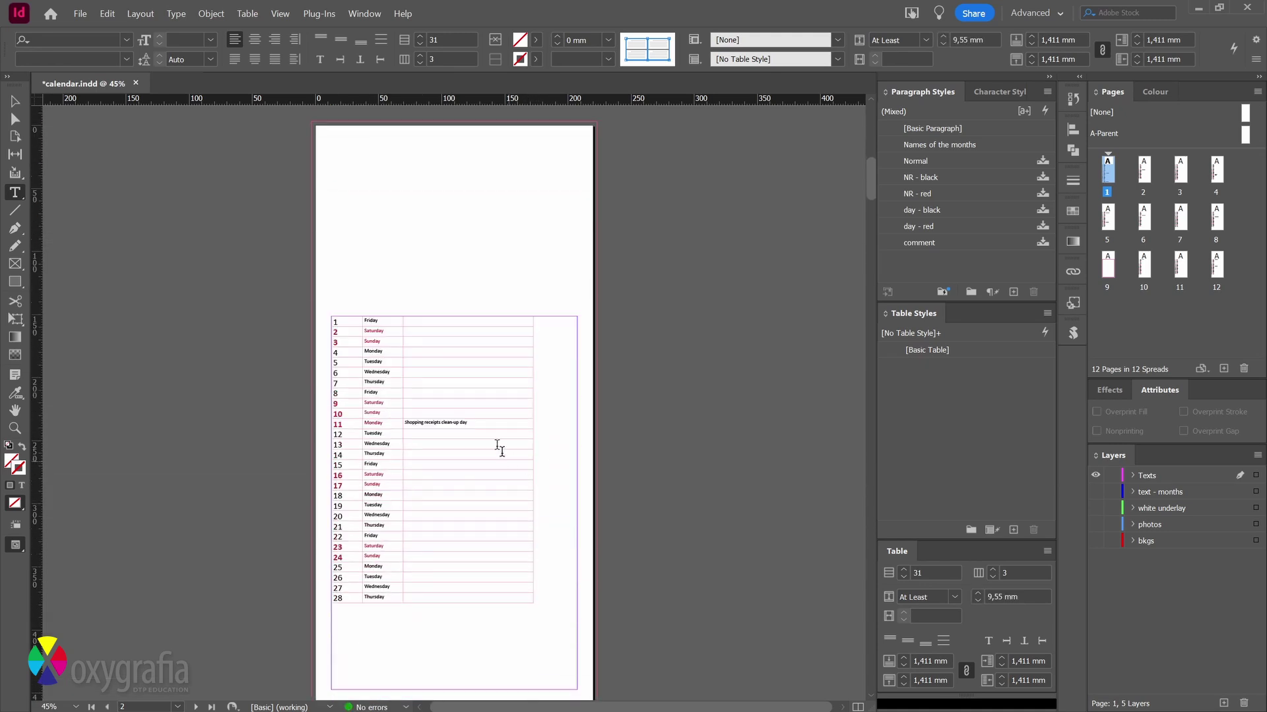
pyautogui.click(346, 311)
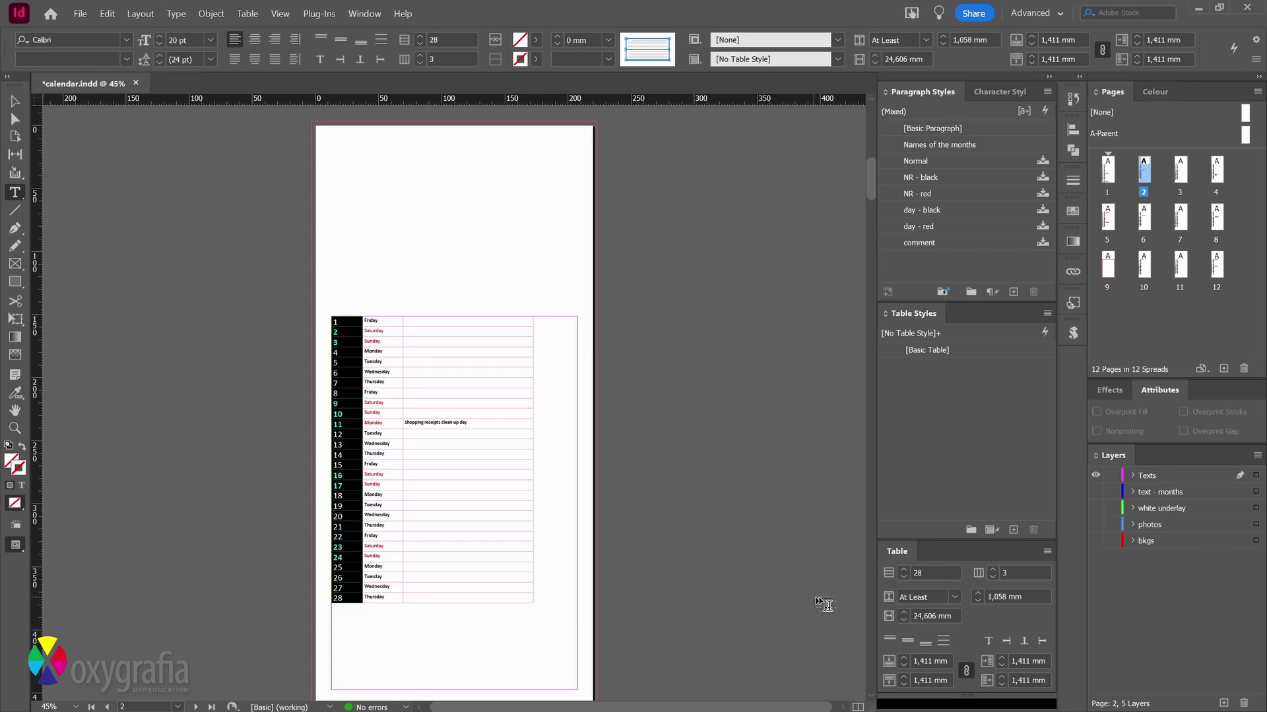
pyautogui.doubleClick(955, 616)
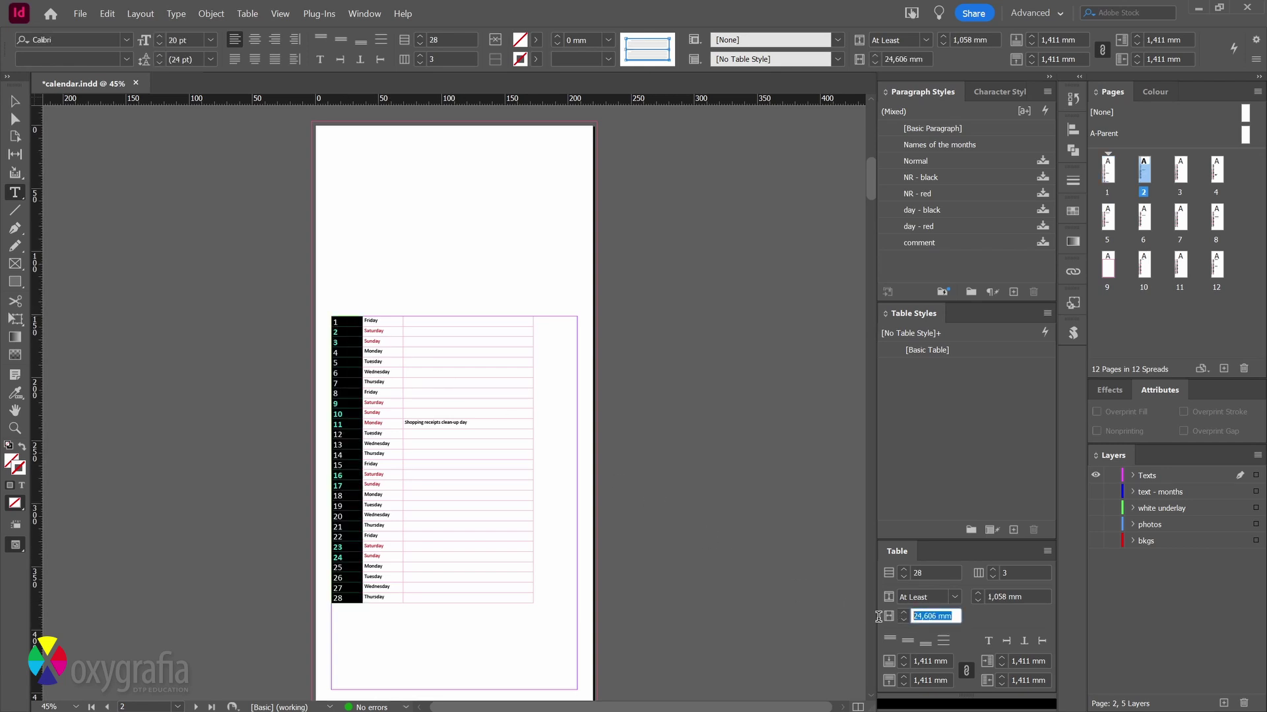
pyautogui.write('25')
pyautogui.press('Return')
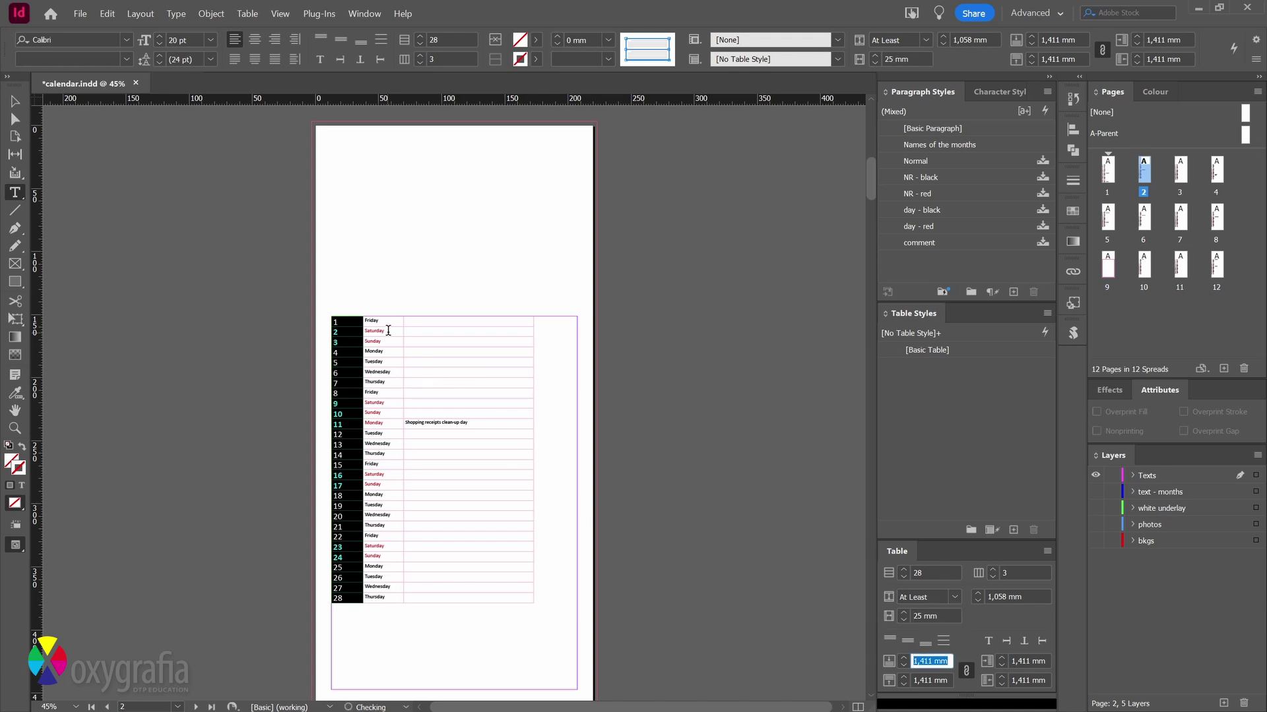
# - Set the weekday column of the February table to a width of 35 mm
pyautogui.click(387, 310)
pyautogui.doubleClick(955, 617)
pyautogui.write('35')
pyautogui.press('Tab')
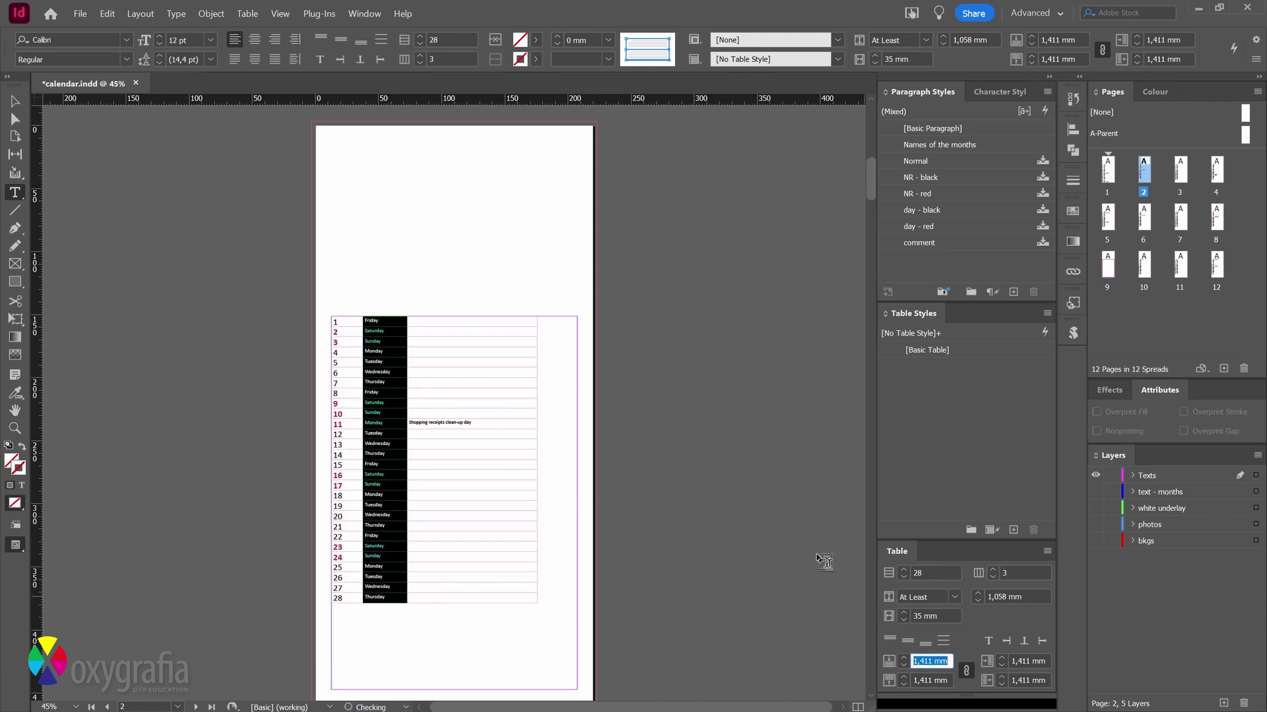
# - Stretch the February table to the text frame's right and lower edges and distribute all its rows evenly
pyautogui.moveTo(536, 395); pyautogui.dragTo(577, 396)
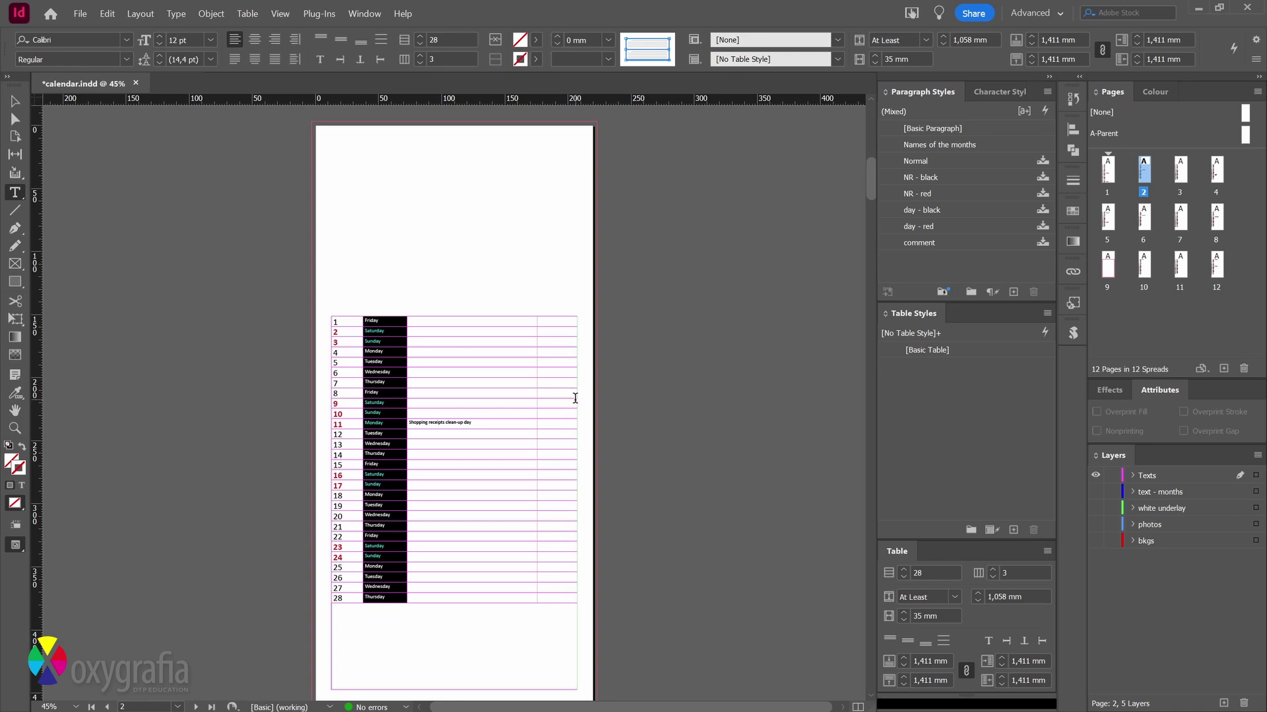
pyautogui.moveTo(492, 603); pyautogui.dragTo(486, 687)
pyautogui.moveTo(326, 322); pyautogui.dragTo(327, 352)
pyautogui.hotkey('ctrl', 'a')
pyautogui.rightClick(382, 483)
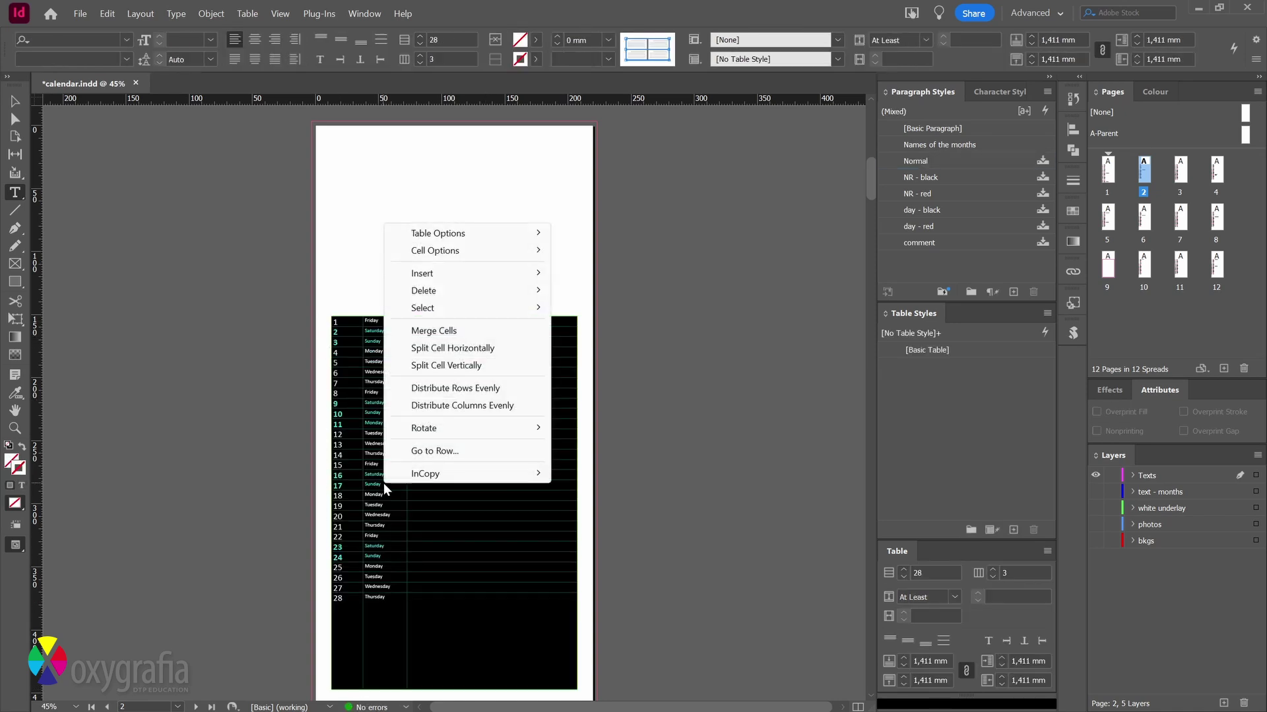
pyautogui.click(432, 393)
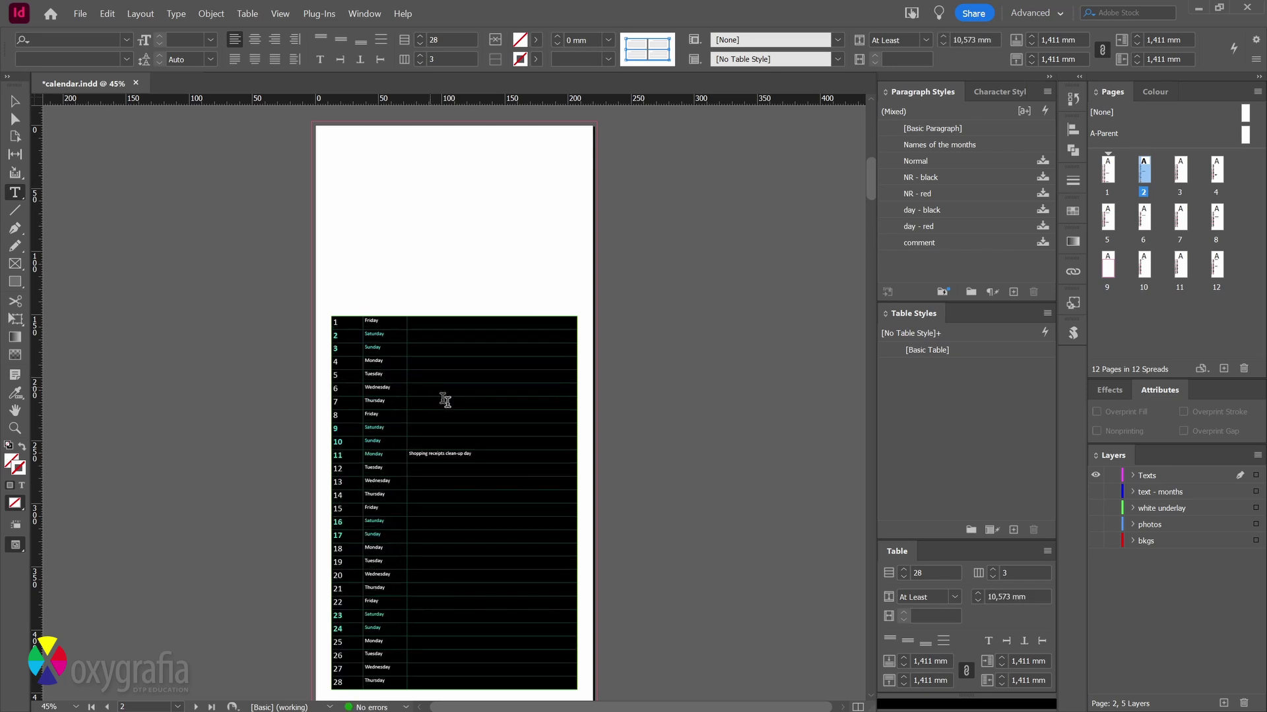
# - Set the March table's day-number column on page 3 to 25 mm and its weekday column to 35 mm
pyautogui.click(471, 425)
pyautogui.scroll(-1, 471, 426)
pyautogui.click(347, 273)
pyautogui.click(890, 617)
pyautogui.write('25')
pyautogui.click(382, 274)
pyautogui.click(890, 616)
pyautogui.write('35')
# - Stretch the March table to the text frame's right and lower edges and distribute all its rows evenly
pyautogui.moveTo(537, 396); pyautogui.dragTo(577, 396)
pyautogui.moveTo(500, 596); pyautogui.dragTo(499, 651)
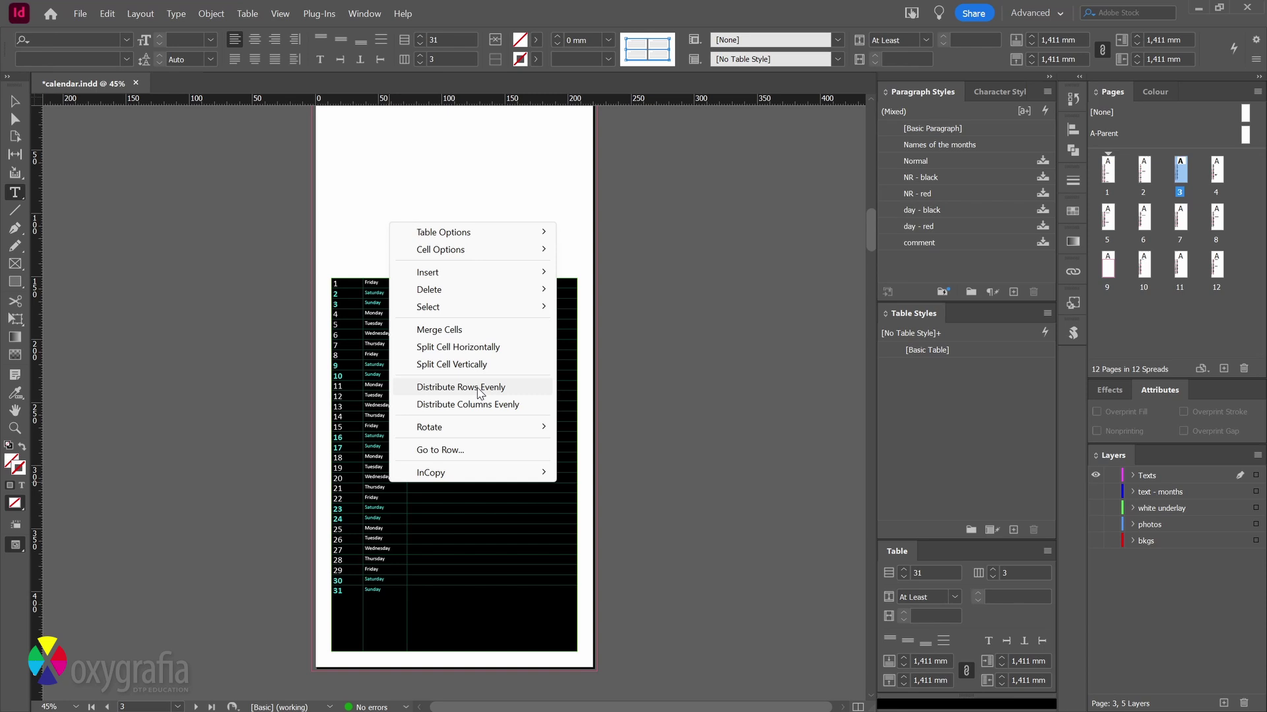
pyautogui.click(465, 393)
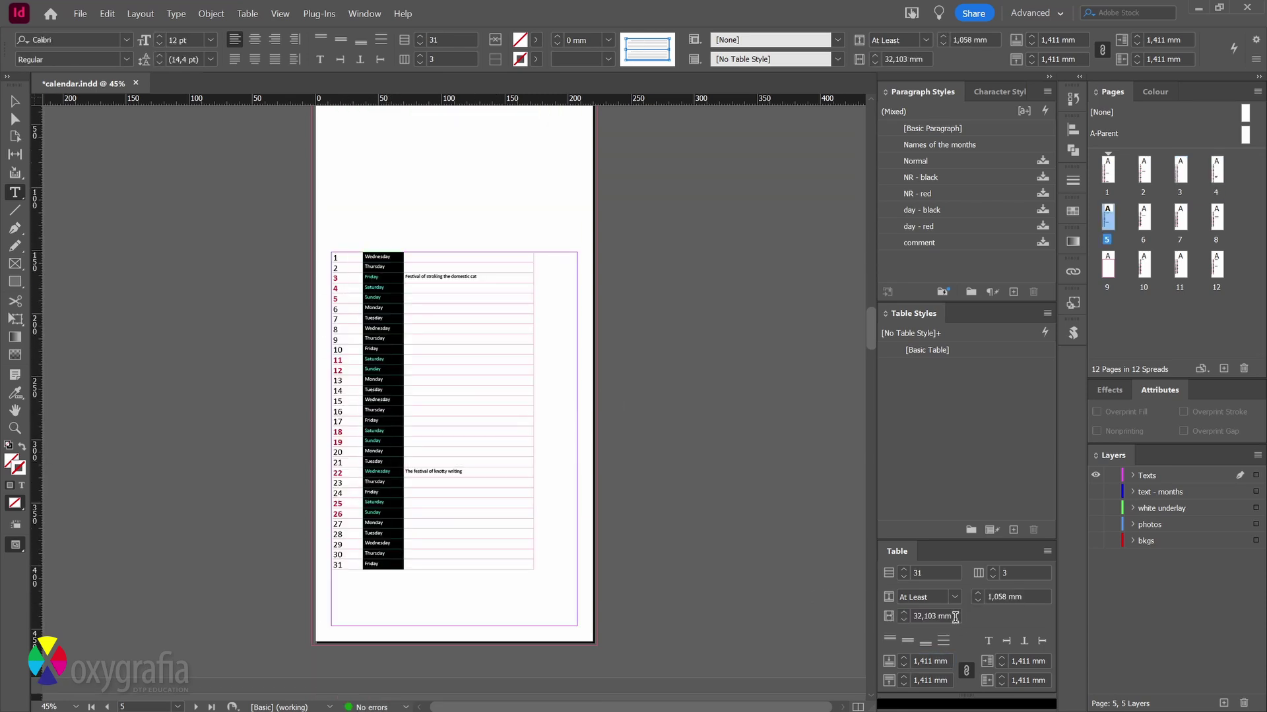
# - Set the day-number column of the June table on page 6 to a width of 25 mm
pyautogui.click(350, 280)
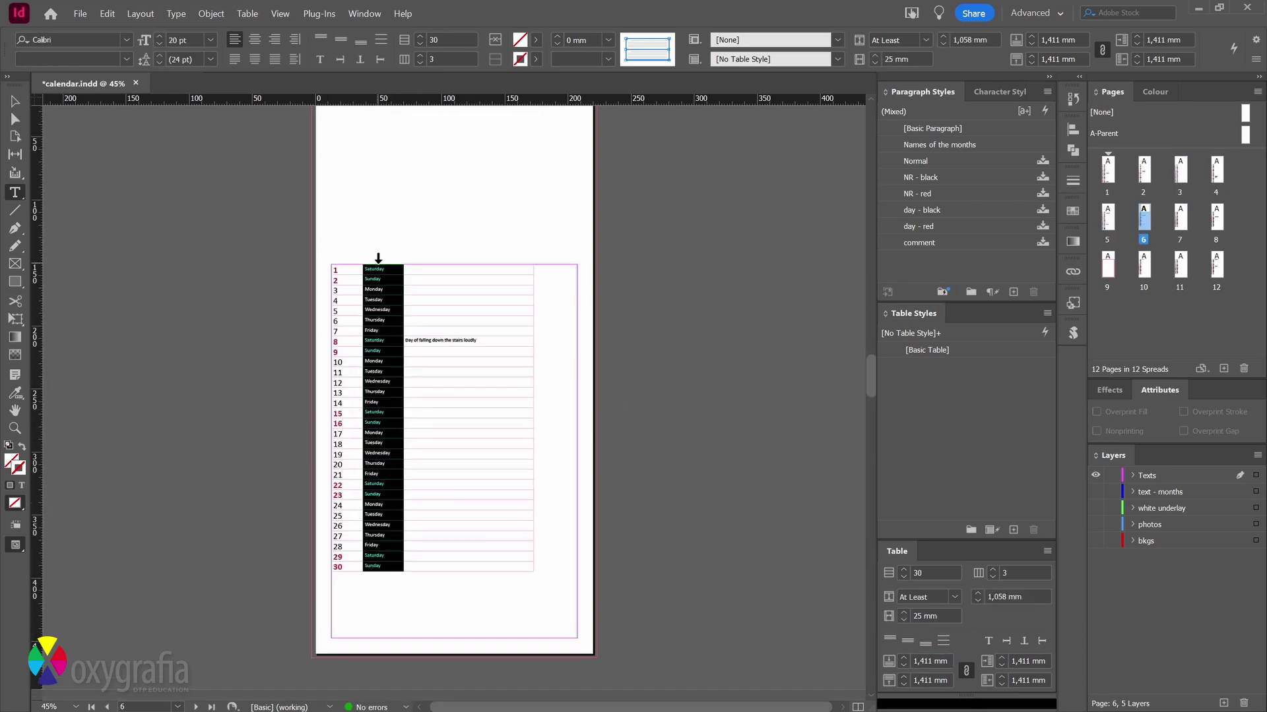
pyautogui.click(329, 261)
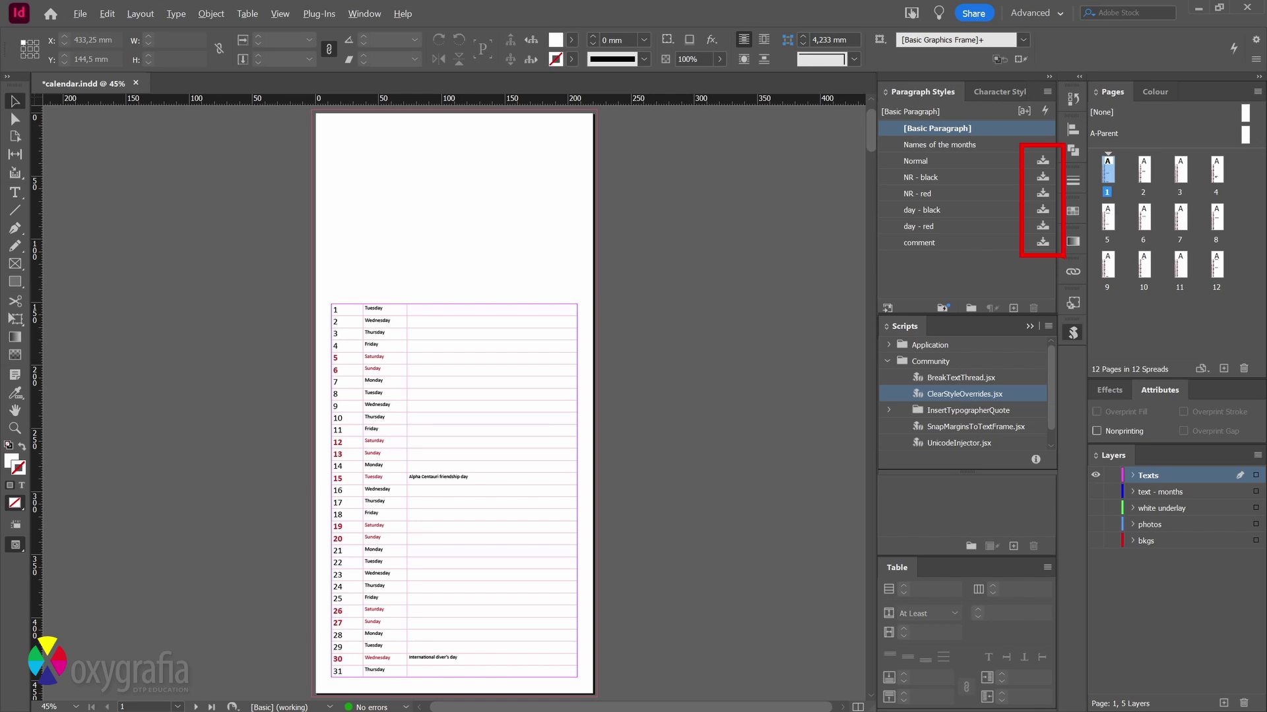
# - Inspect which paragraph styles and overrides the day numbers and weekday names of the January table carry
pyautogui.moveTo(273, 281); pyautogui.dragTo(469, 365)
pyautogui.press('t')
pyautogui.click(328, 351)
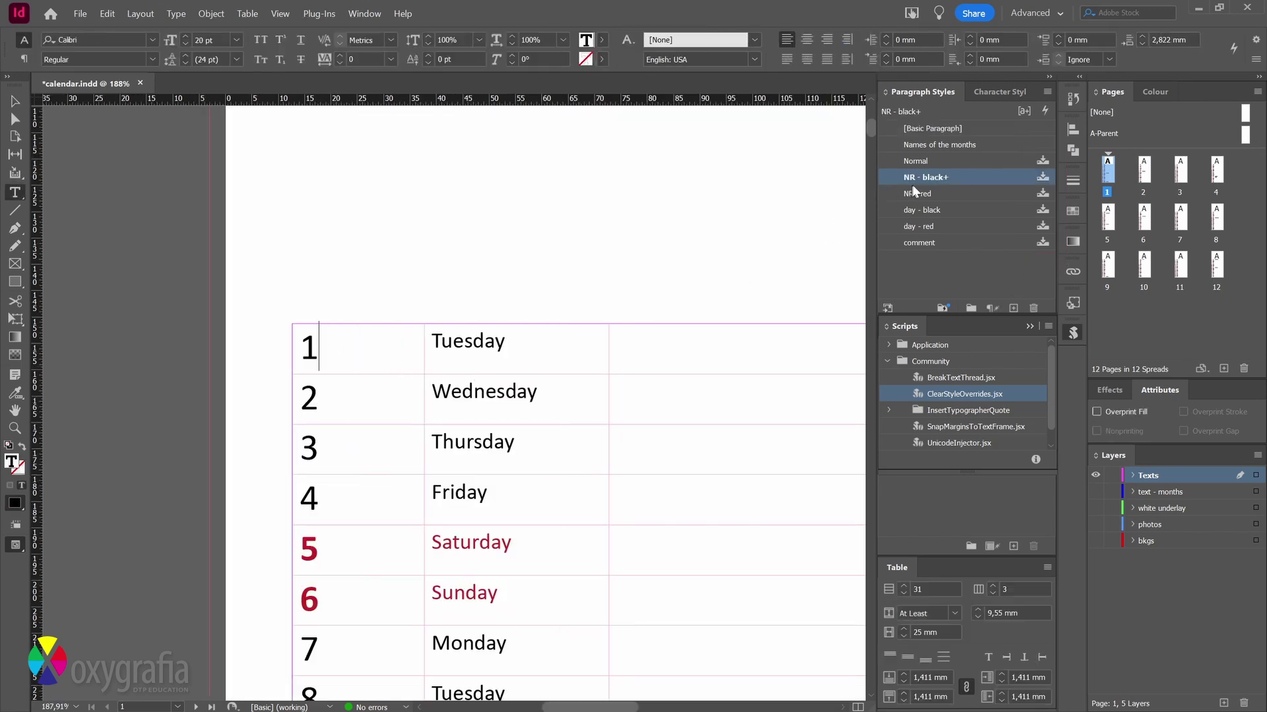
pyautogui.click(354, 534)
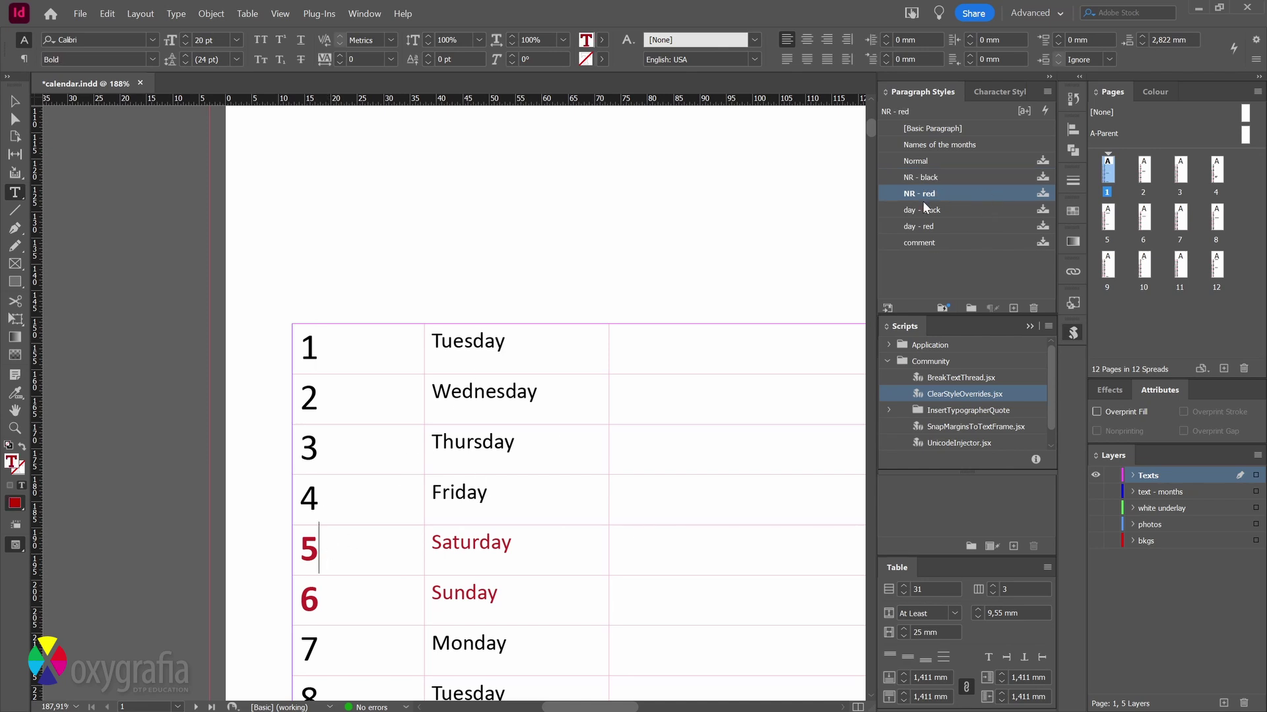
pyautogui.click(322, 502)
pyautogui.click(455, 489)
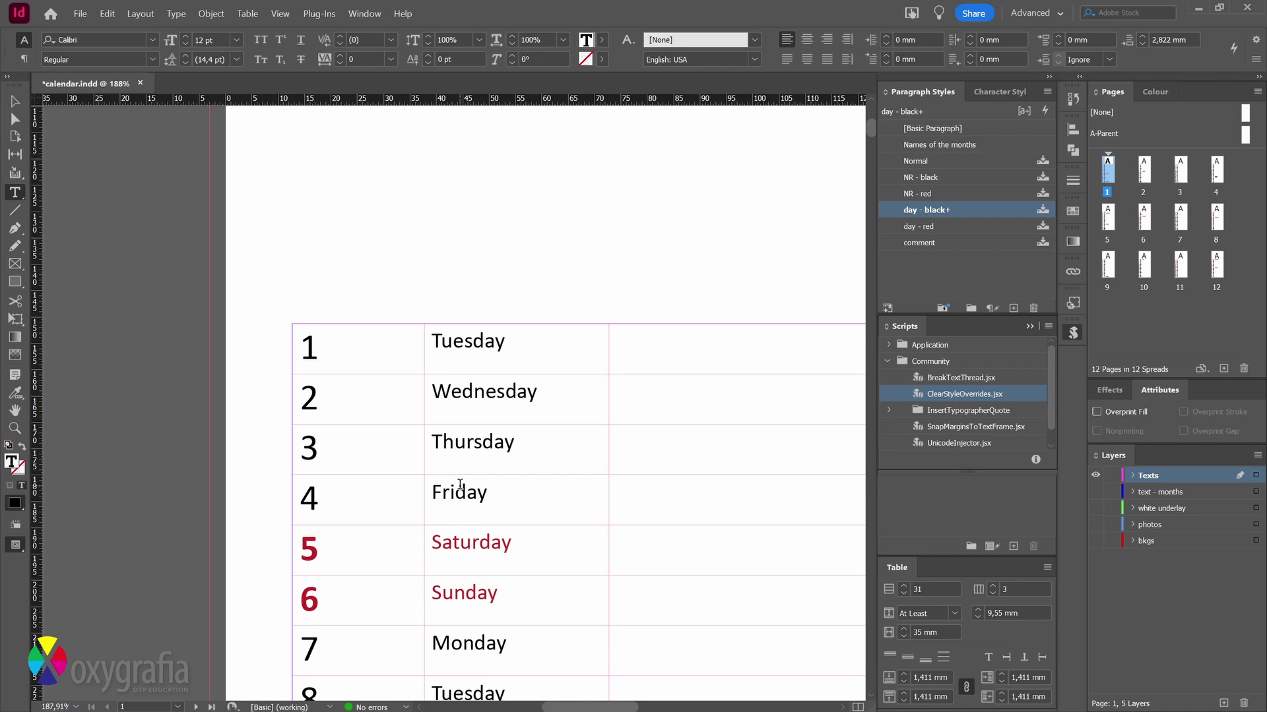
pyautogui.click(937, 202)
# - Run the ClearStyleOverrides.jsx script to clear text style overrides for all paragraph and character styles
pyautogui.click(1073, 335)
pyautogui.click(1073, 335)
pyautogui.click(1073, 335)
pyautogui.click(1073, 335)
pyautogui.doubleClick(968, 398)
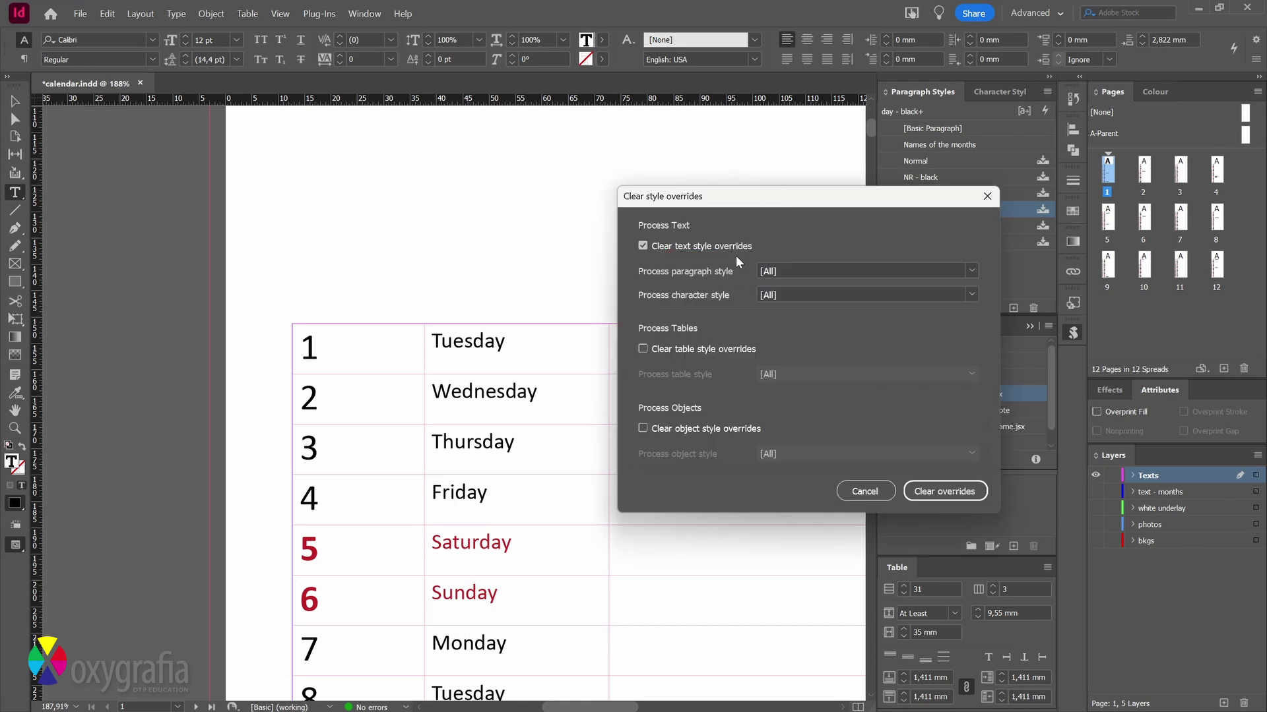
pyautogui.click(937, 492)
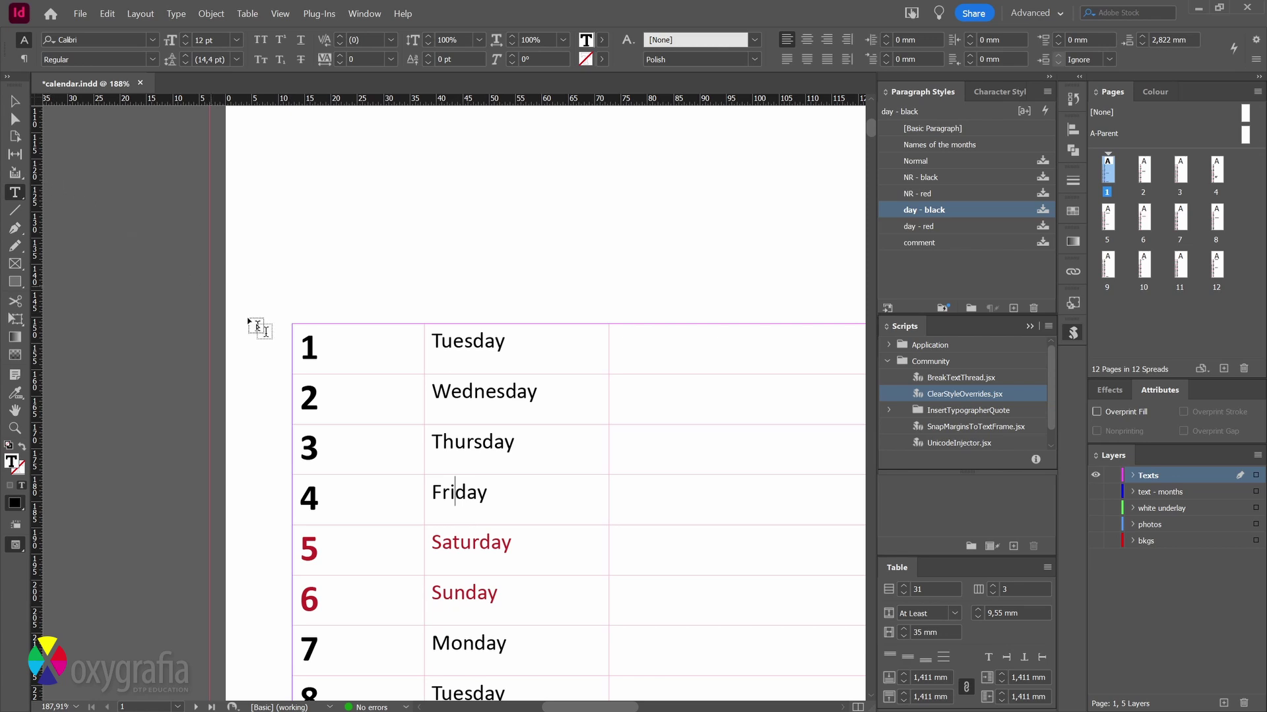
# - Check the January table's black and red day numbers, weekday names and the 15 January comment for remaining style overrides
pyautogui.click(312, 350)
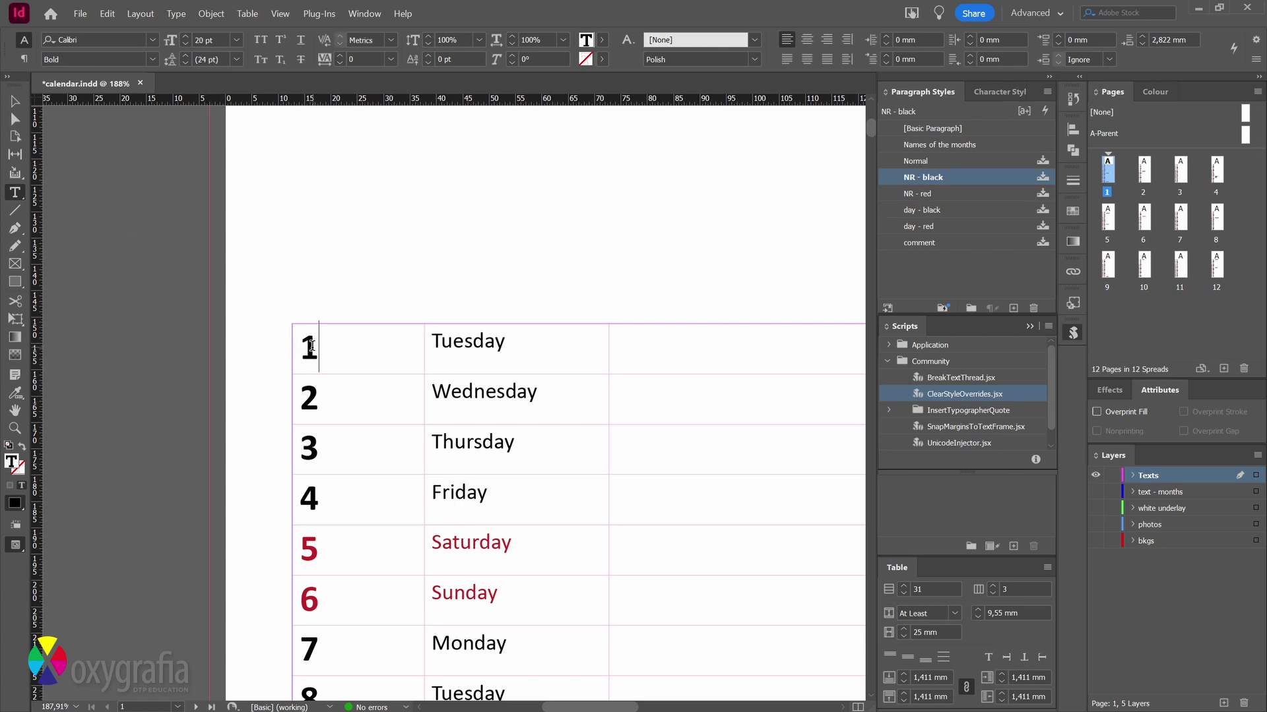
pyautogui.click(318, 556)
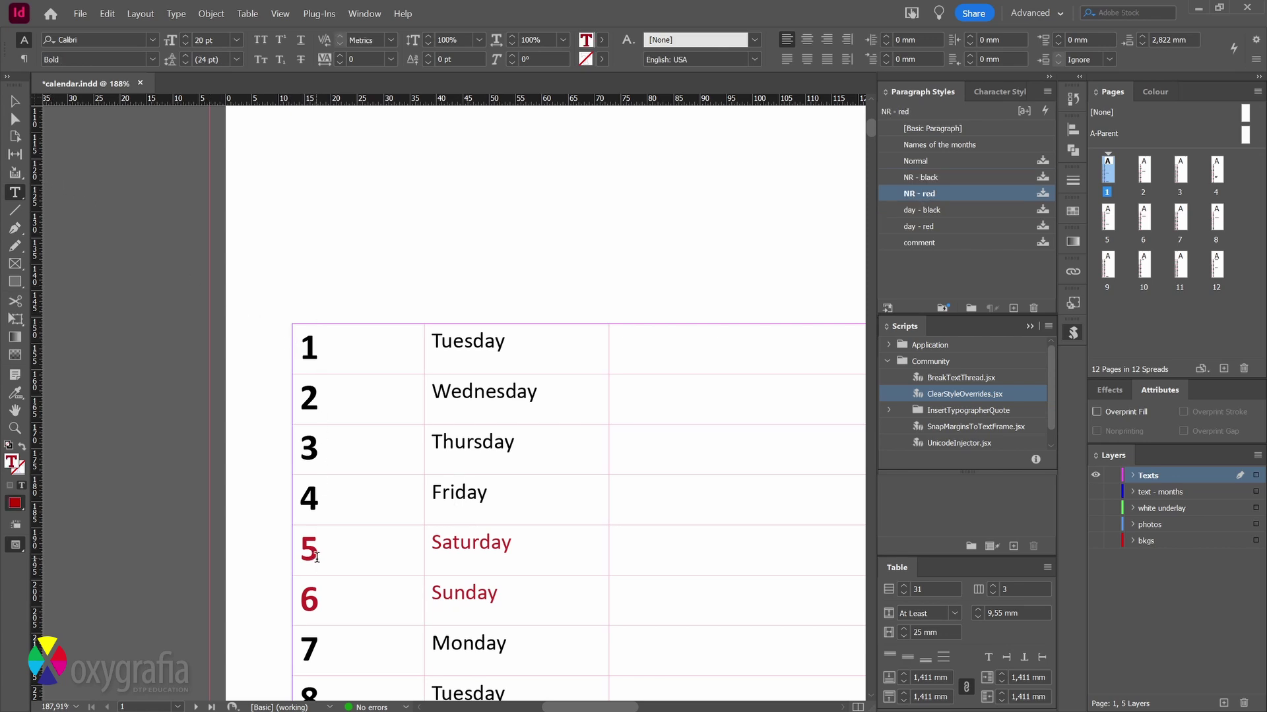
pyautogui.click(484, 341)
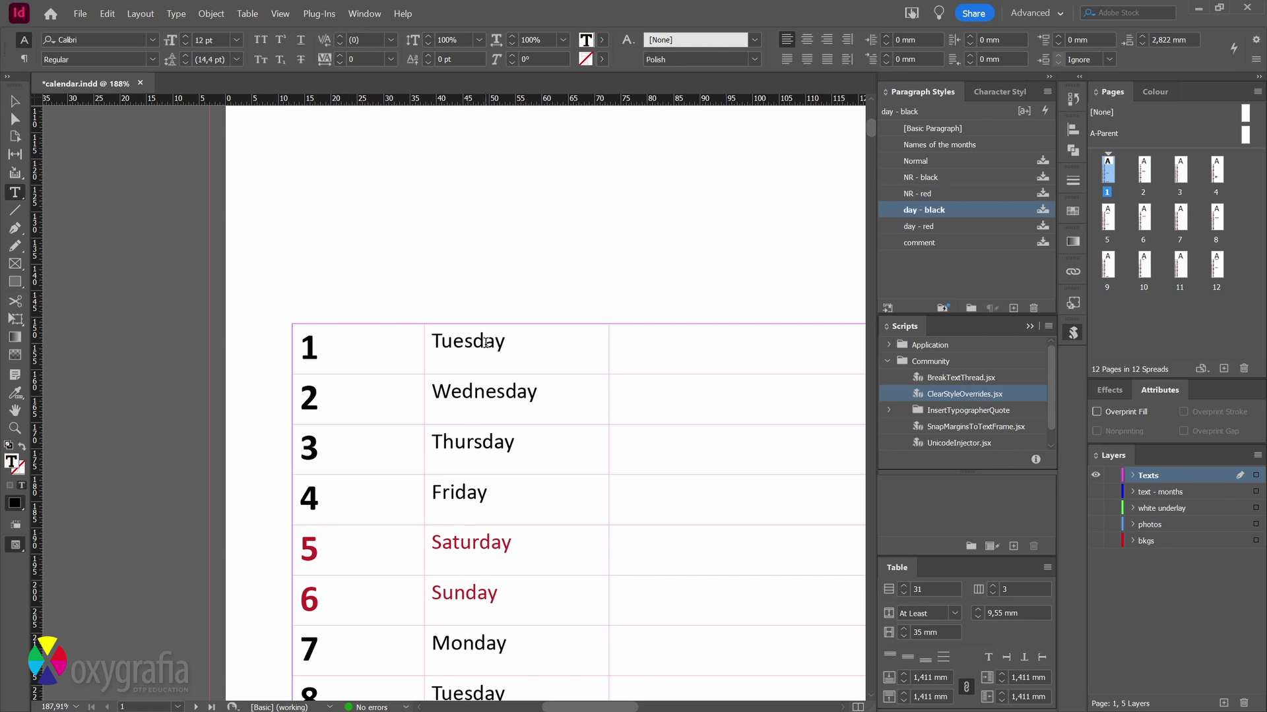
pyautogui.click(482, 545)
pyautogui.scroll(-9, 746, 461)
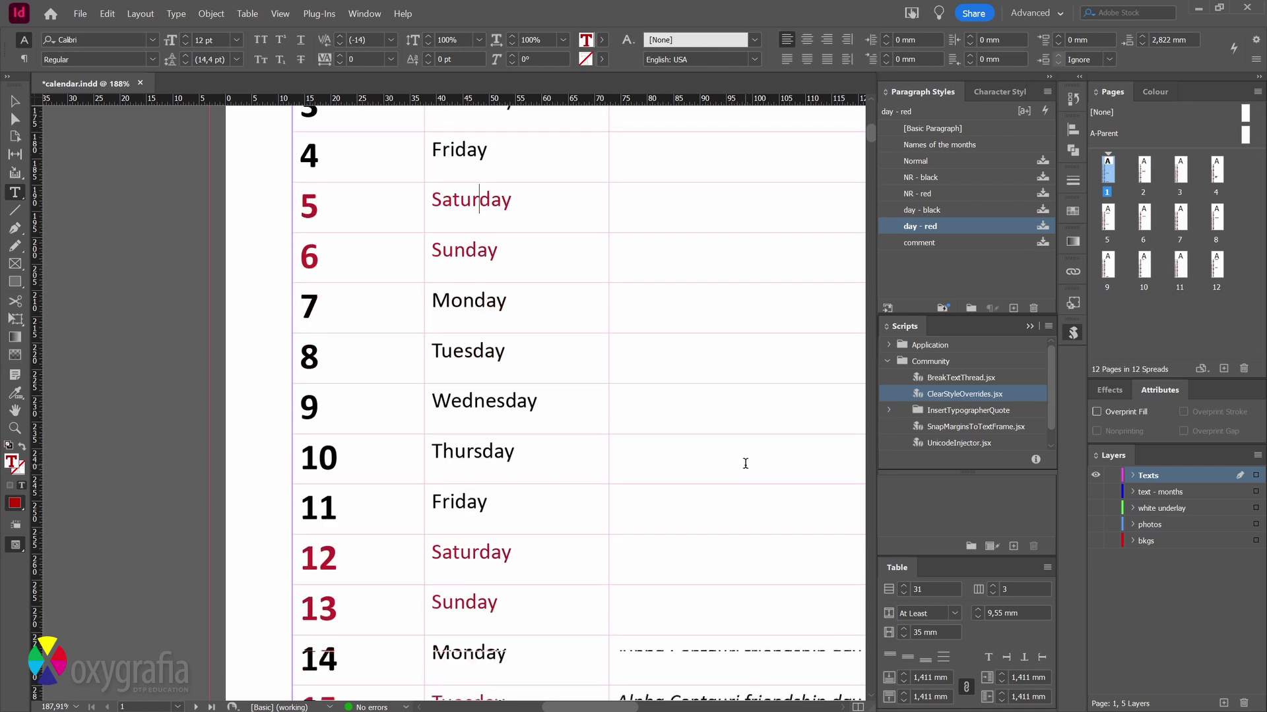
pyautogui.click(699, 602)
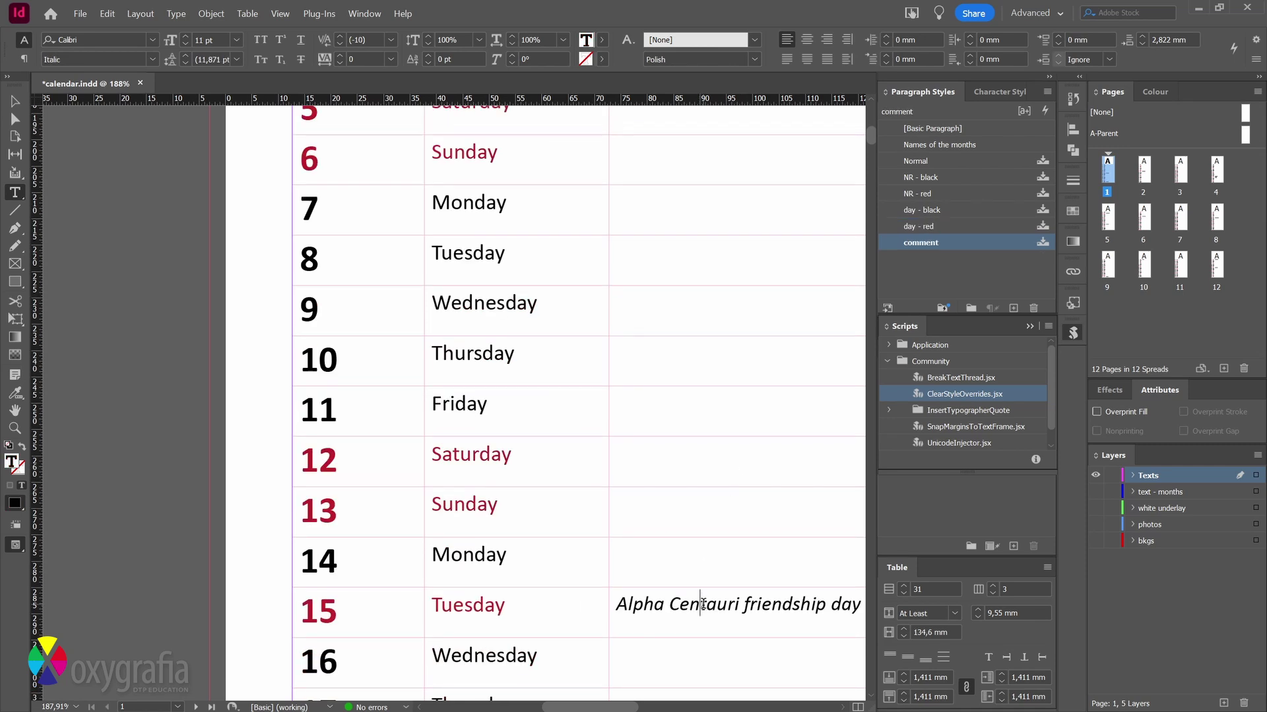
# - Fit the whole January page in view, leave the text and review the following calendar pages
pyautogui.hotkey('ctrl', '0')
pyautogui.press('Escape')
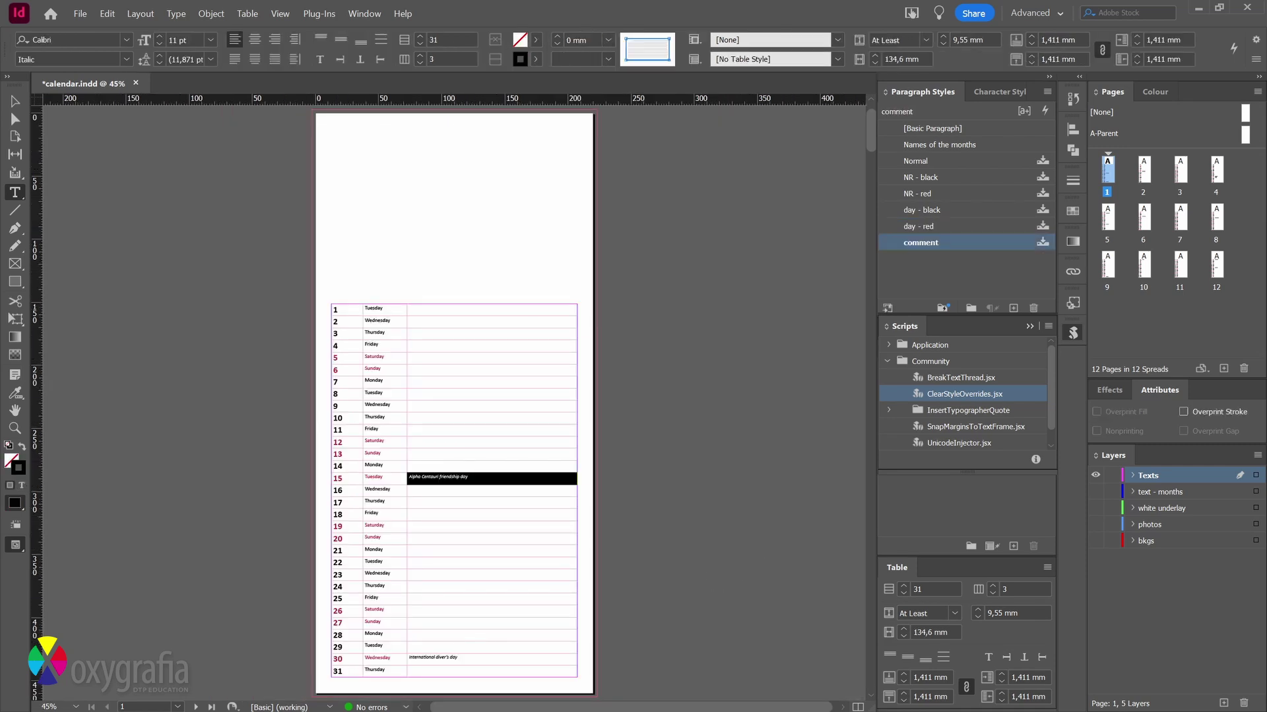
pyautogui.press('Escape')
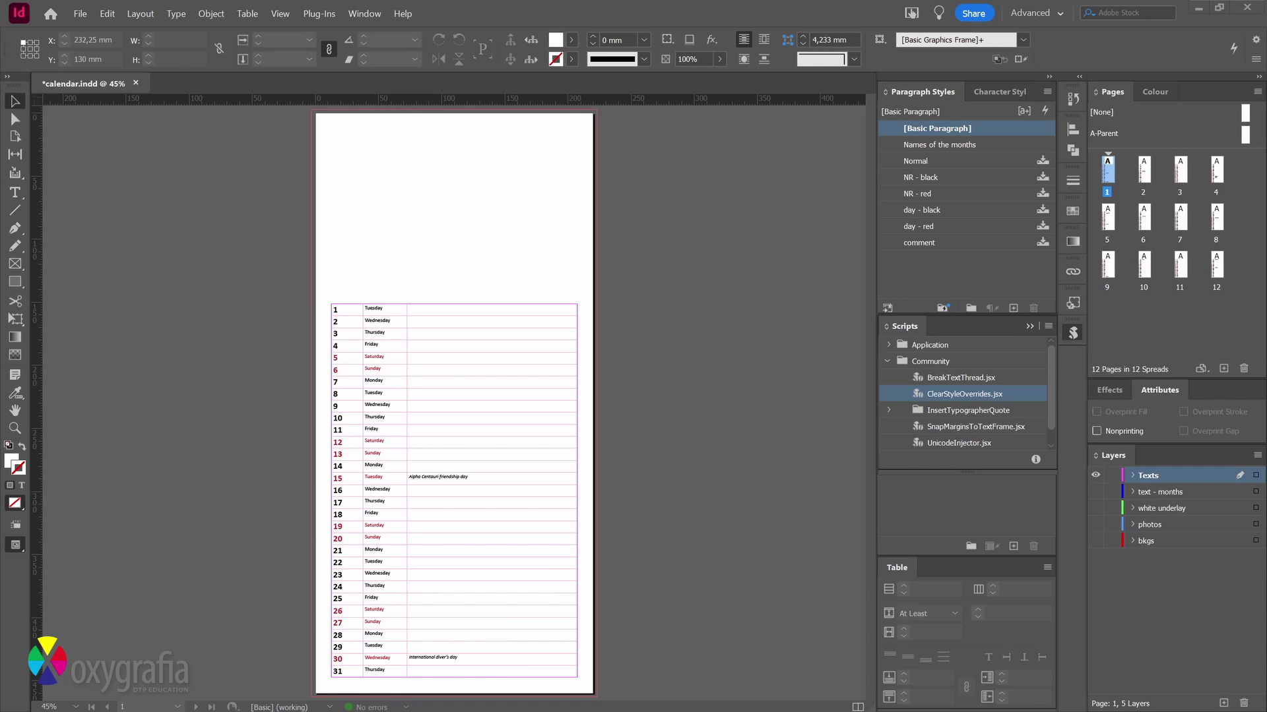
pyautogui.hotkey('shift', 'pagedown')
pyautogui.hotkey('shift', 'pagedown')
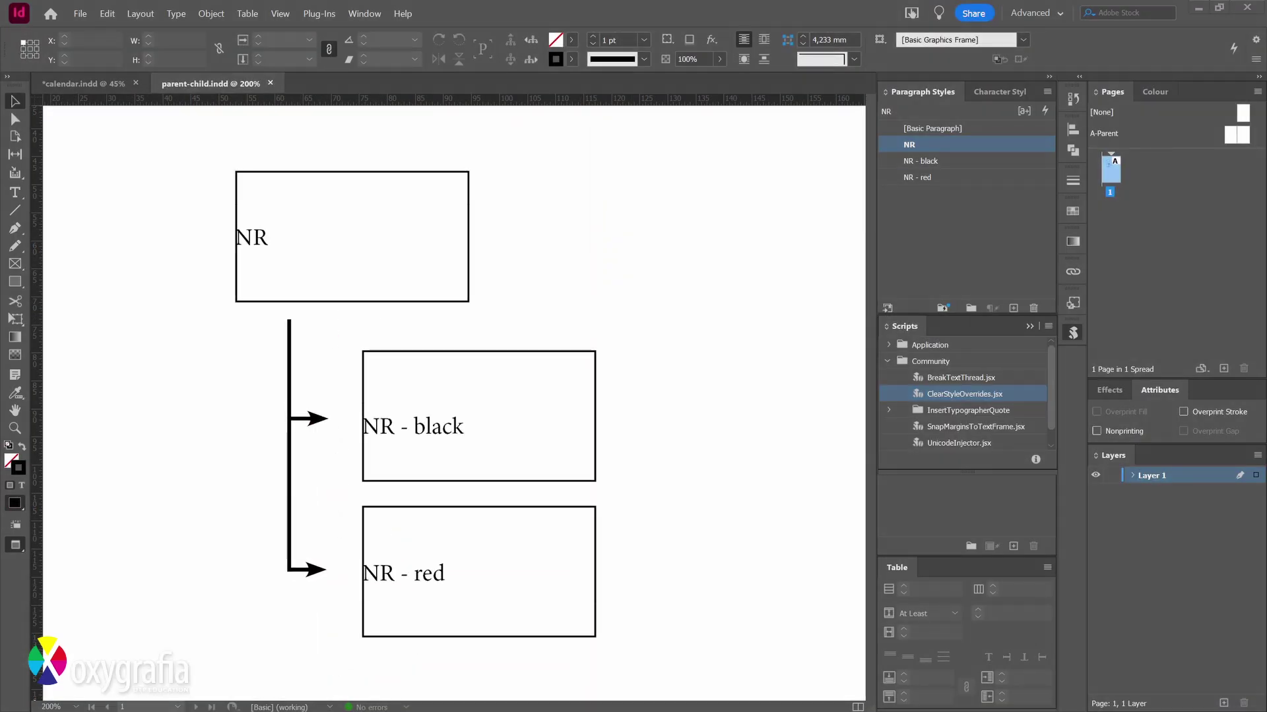
# - In parent-child.indd, examine the paragraph styles assigned to the NR, NR - black and NR - red text frames
pyautogui.click(262, 249)
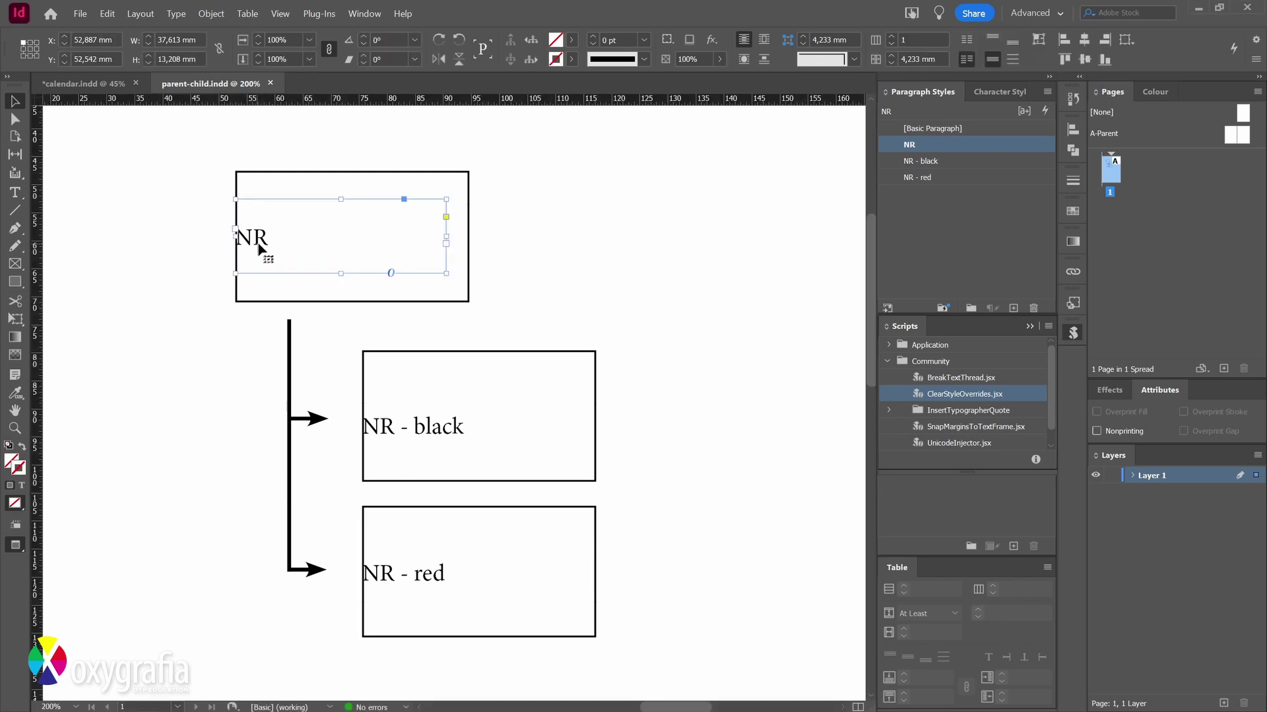
pyautogui.moveTo(289, 236)
pyautogui.mouseDown()
pyautogui.moveTo(866, 151)
pyautogui.moveTo(857, 141)
pyautogui.moveTo(880, 162)
pyautogui.mouseUp()
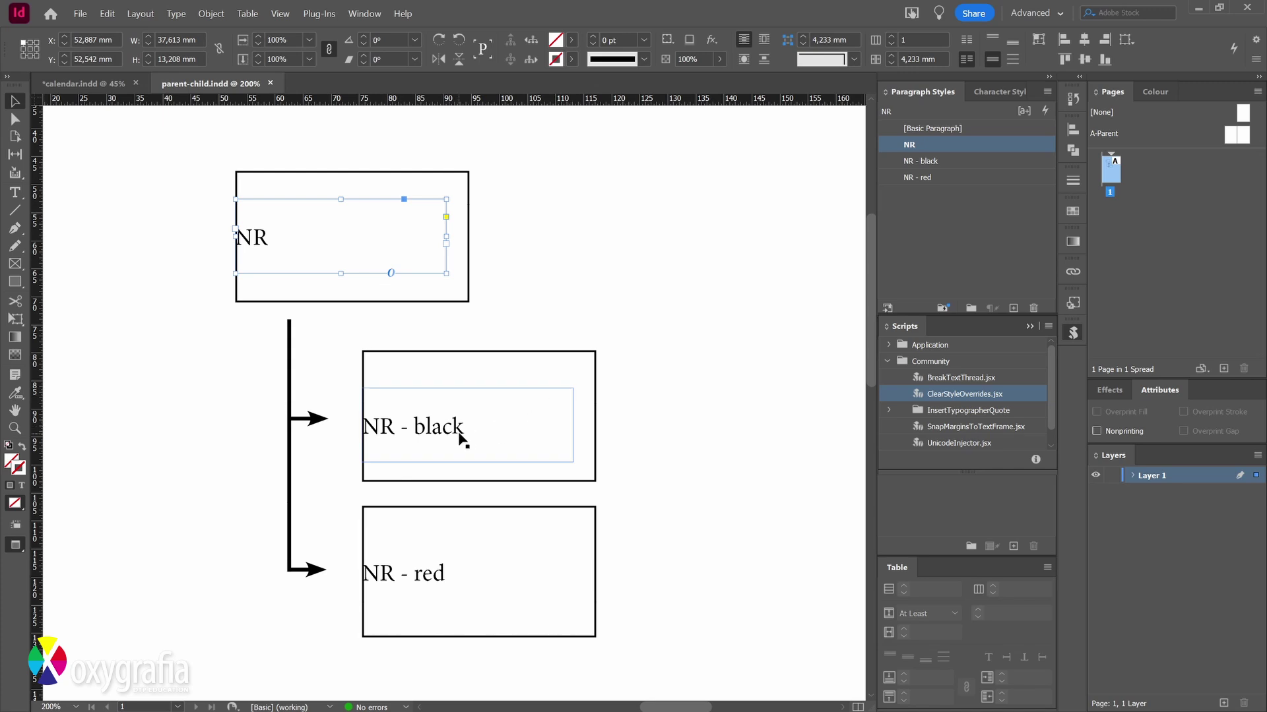
pyautogui.click(477, 434)
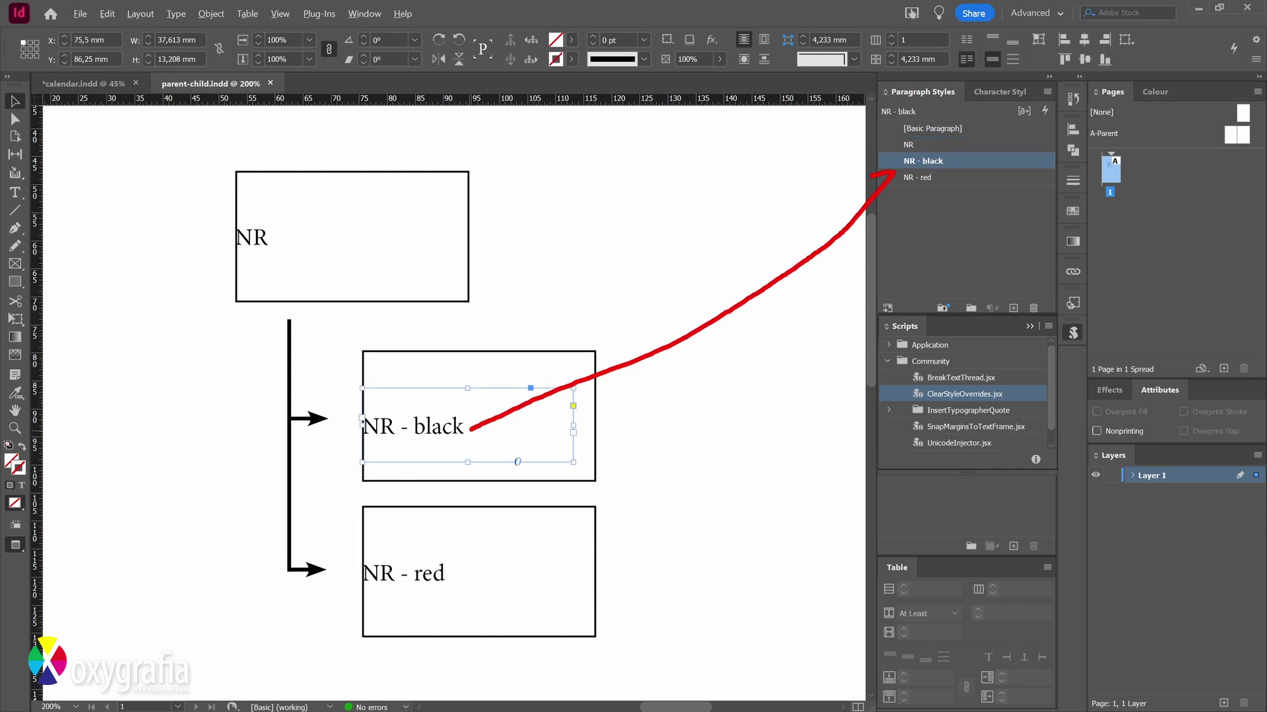
pyautogui.click(449, 579)
pyautogui.moveTo(482, 576)
pyautogui.mouseDown()
pyautogui.moveTo(866, 269)
pyautogui.moveTo(906, 198)
pyautogui.moveTo(884, 191)
pyautogui.moveTo(900, 244)
pyautogui.mouseUp()
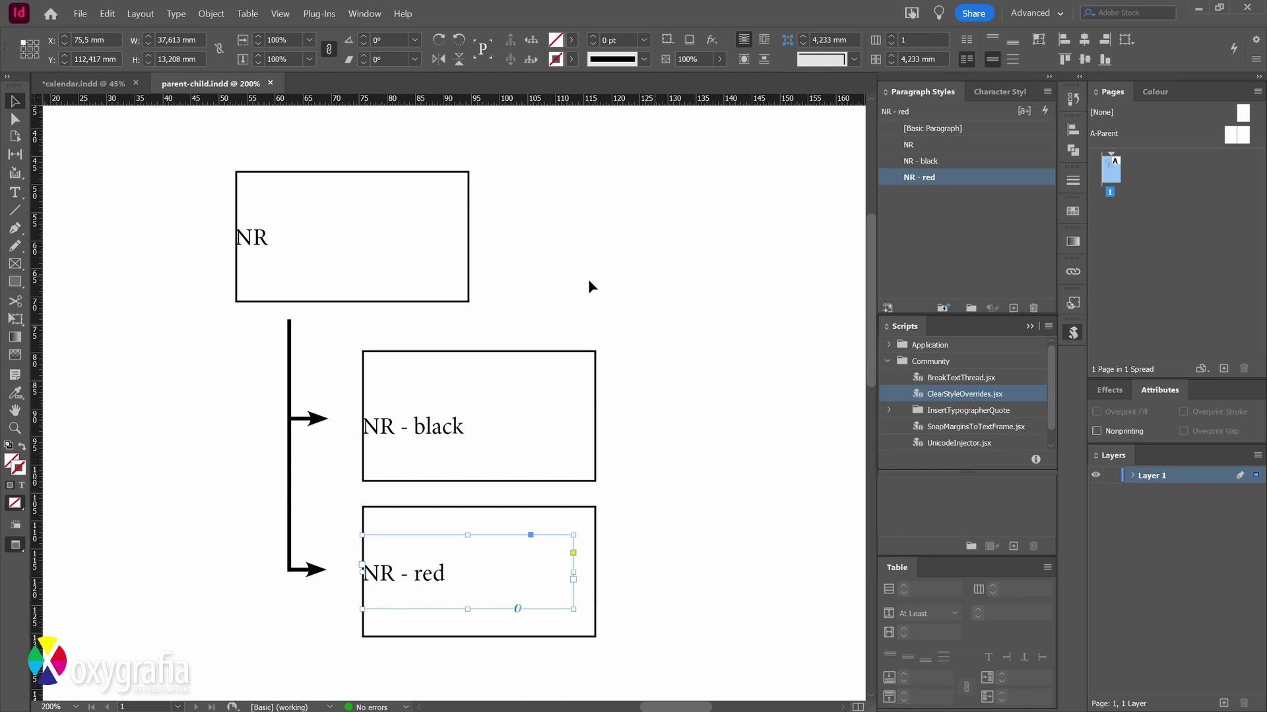
pyautogui.click(300, 256)
pyautogui.click(392, 440)
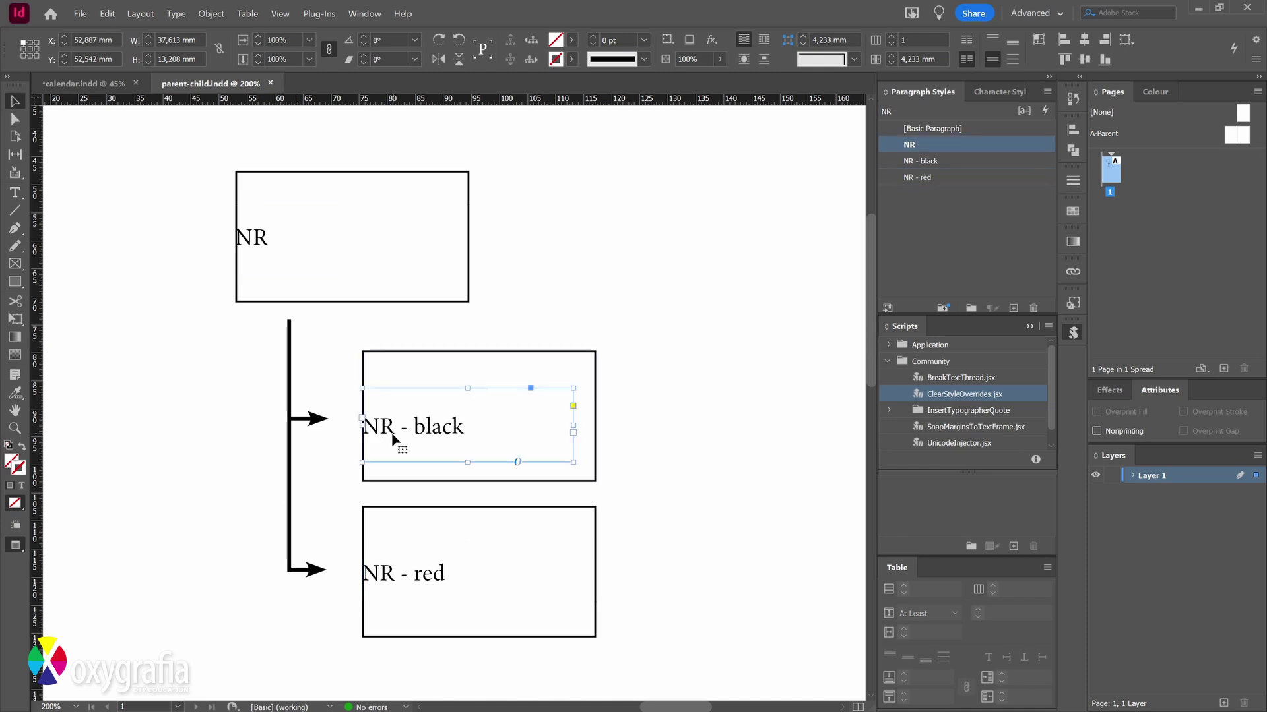
pyautogui.click(471, 590)
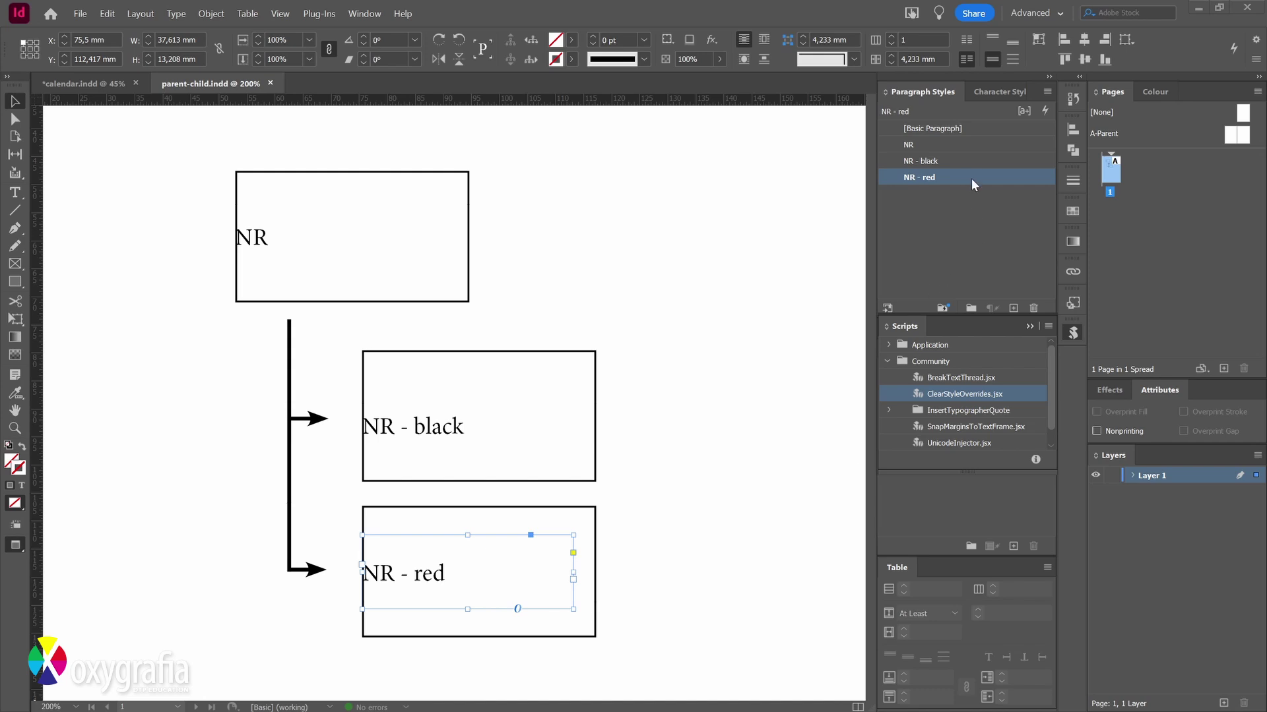
# - Deselect everything and set the NR paragraph style's font size to 16 pt
pyautogui.click(106, 13)
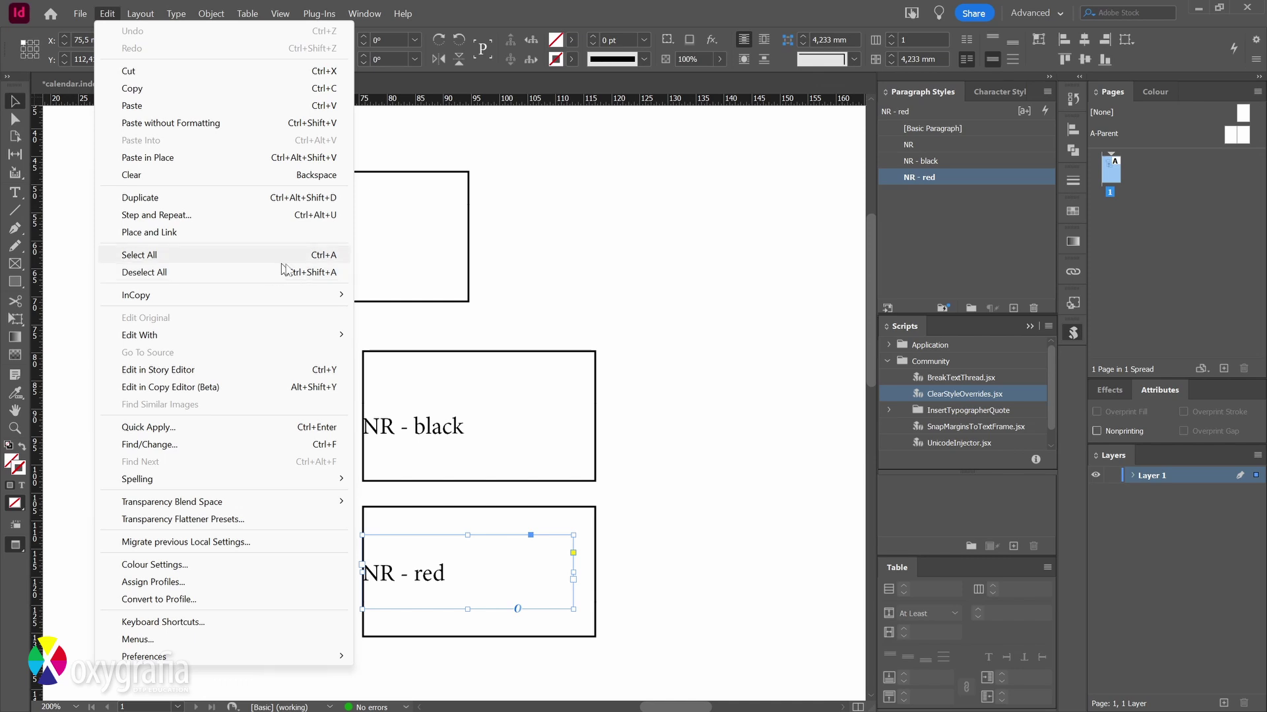
pyautogui.click(311, 270)
pyautogui.scroll(-1, 462, 310)
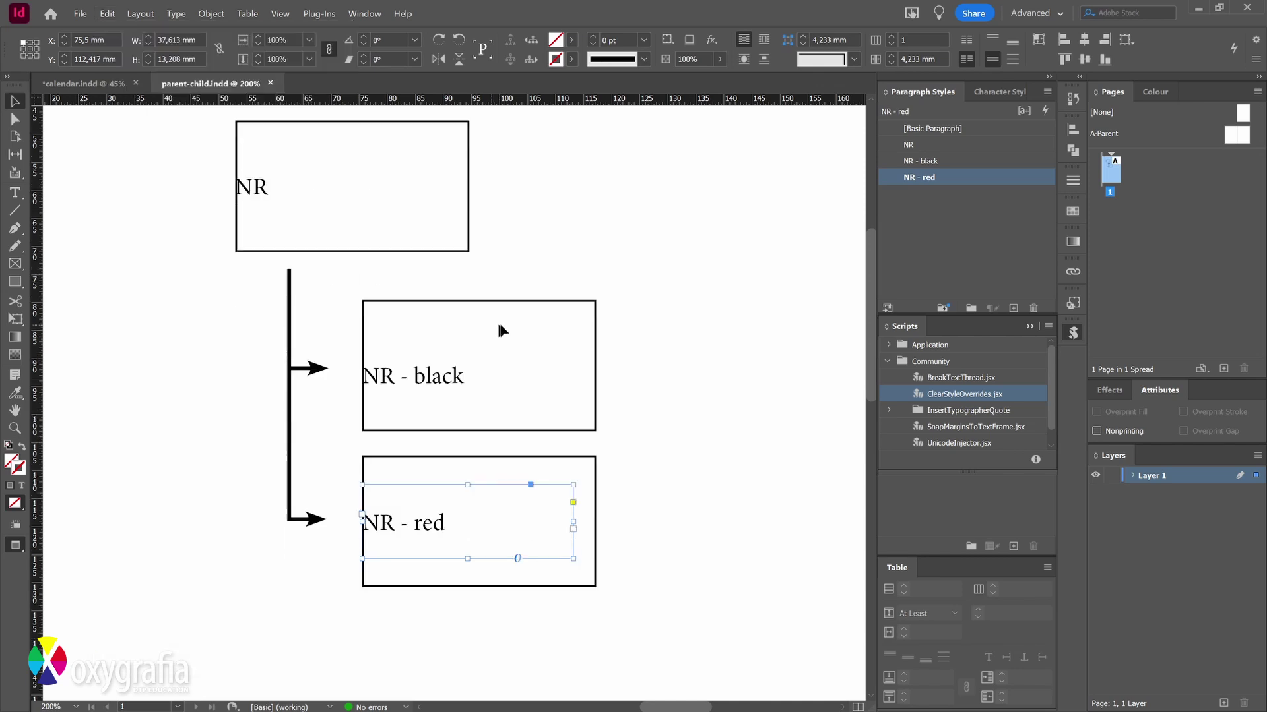
pyautogui.click(686, 350)
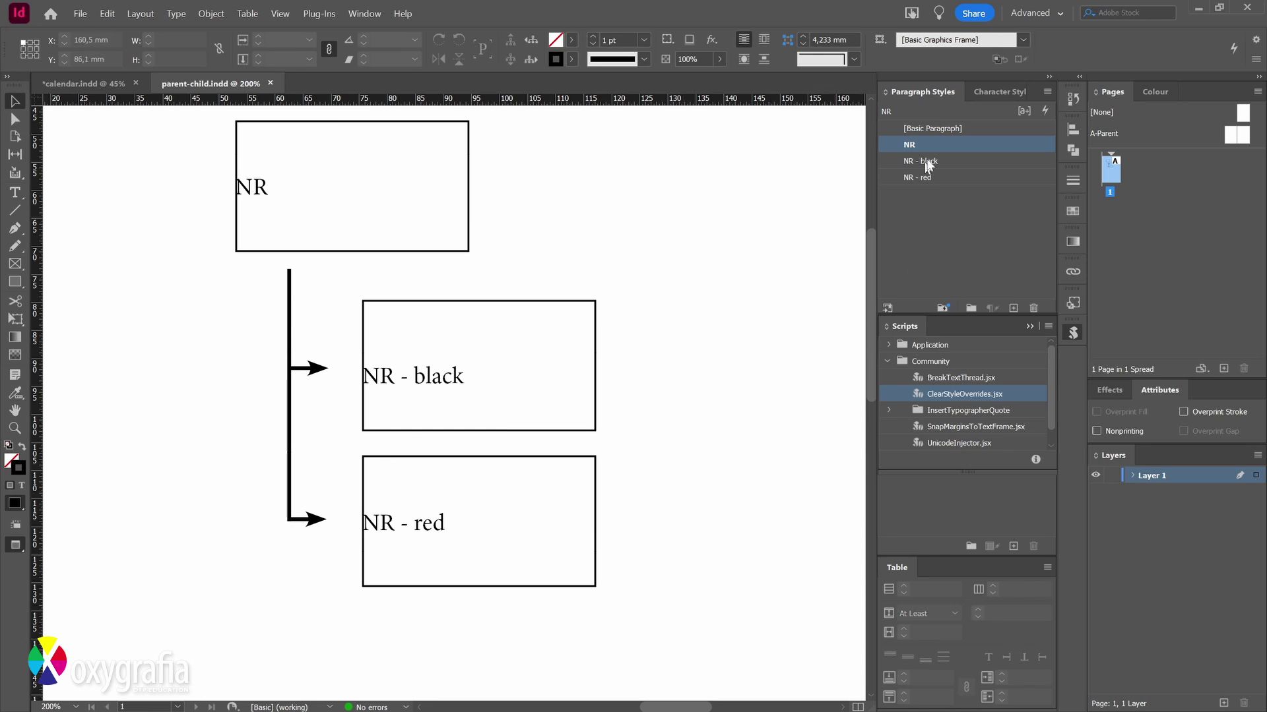
pyautogui.doubleClick(944, 145)
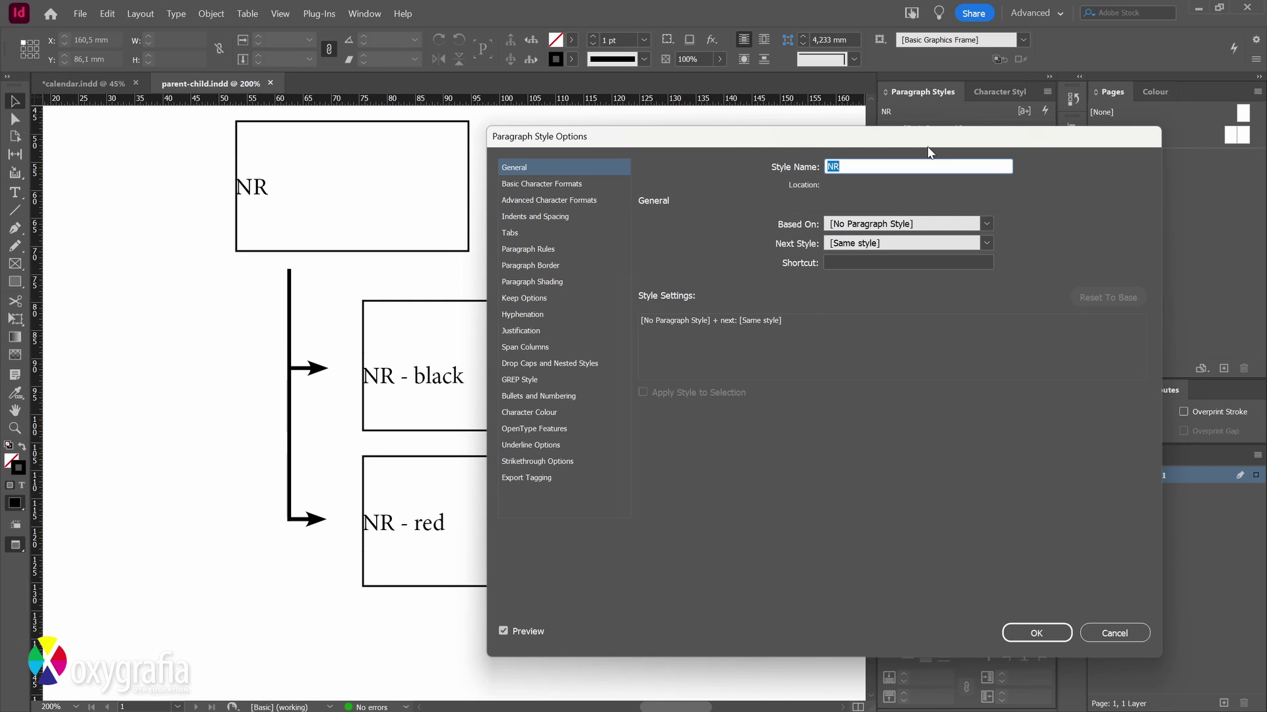
pyautogui.moveTo(772, 145); pyautogui.dragTo(892, 104)
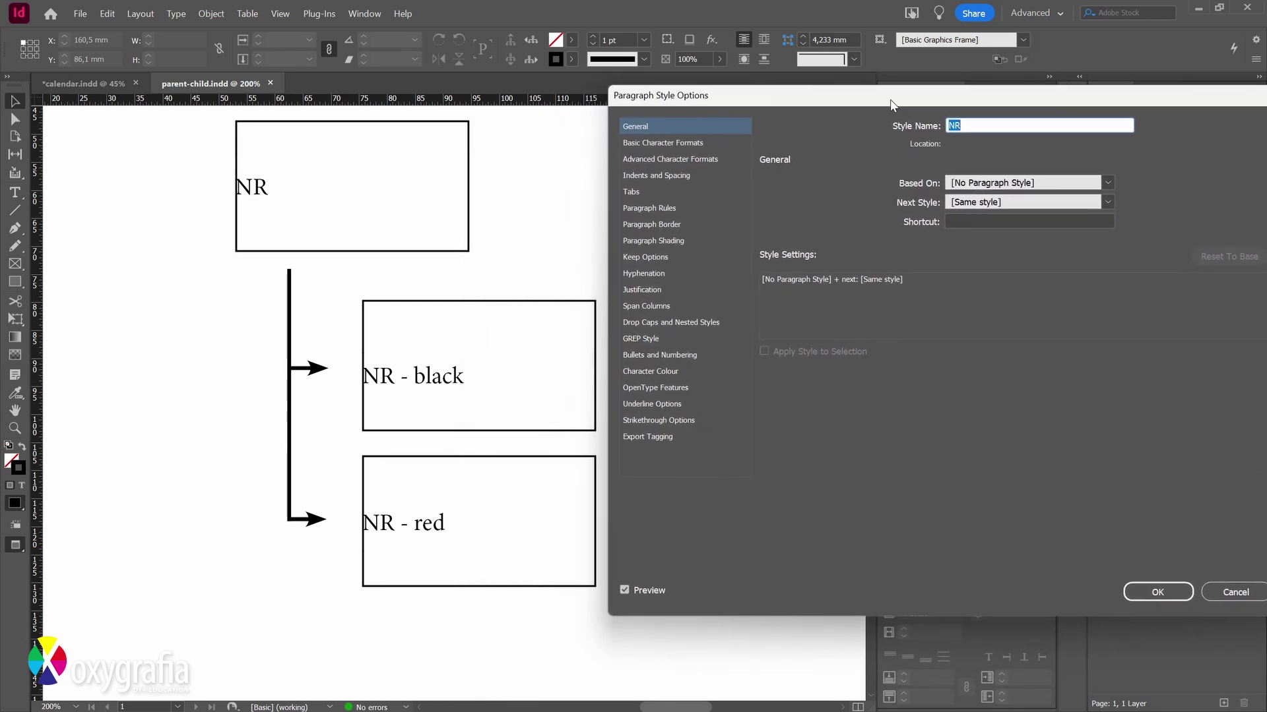
pyautogui.click(696, 144)
pyautogui.click(825, 225)
pyautogui.click(825, 225)
pyautogui.click(827, 233)
pyautogui.click(828, 234)
pyautogui.click(828, 234)
# - Try other font styles on the NR paragraph style, restore Regular and apply the style changes
pyautogui.click(966, 210)
pyautogui.click(892, 239)
pyautogui.click(966, 210)
pyautogui.click(865, 274)
pyautogui.click(962, 210)
pyautogui.click(907, 228)
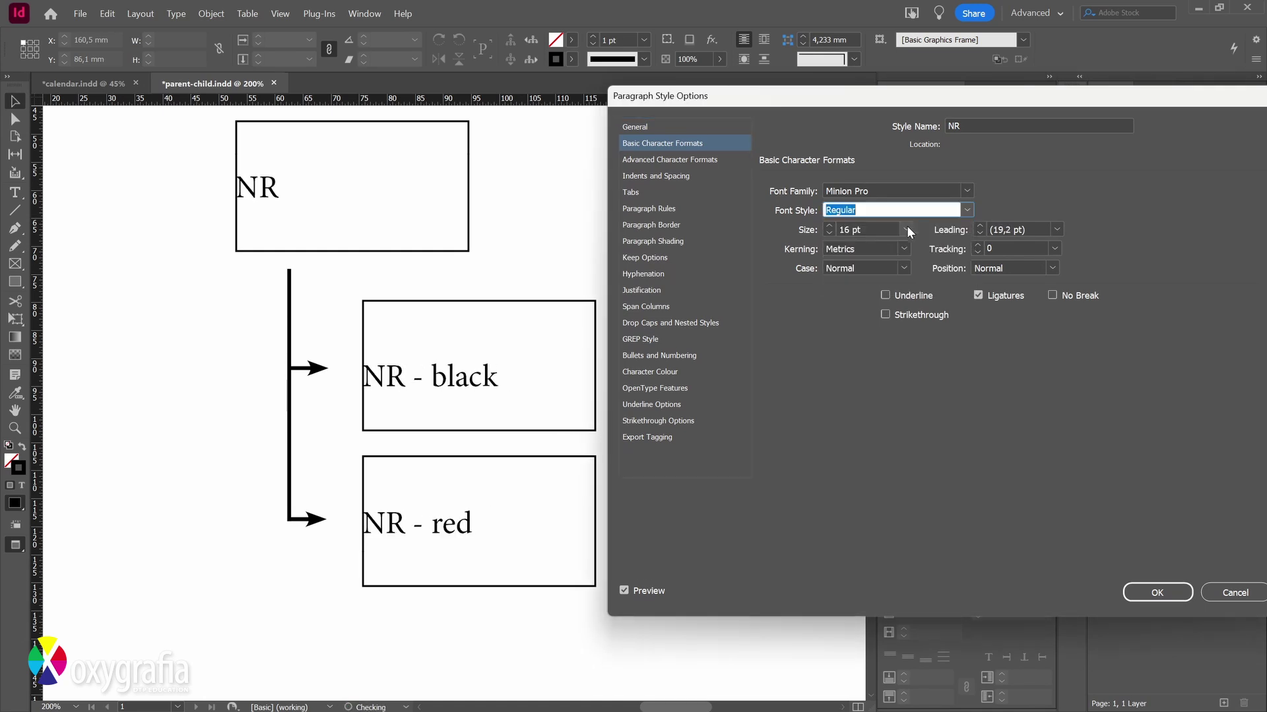
pyautogui.click(1128, 585)
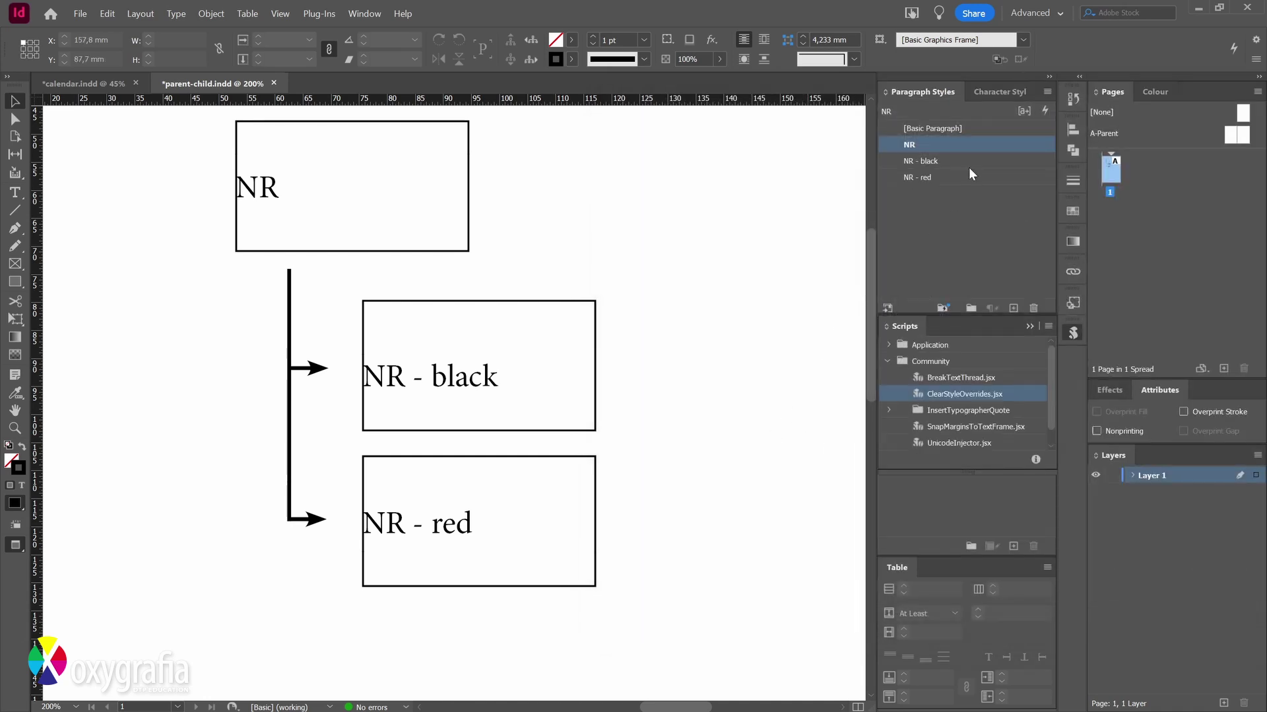
# - Set the NR - red paragraph style's character colour to C=15 M=100 Y=100 K=0
pyautogui.doubleClick(968, 177)
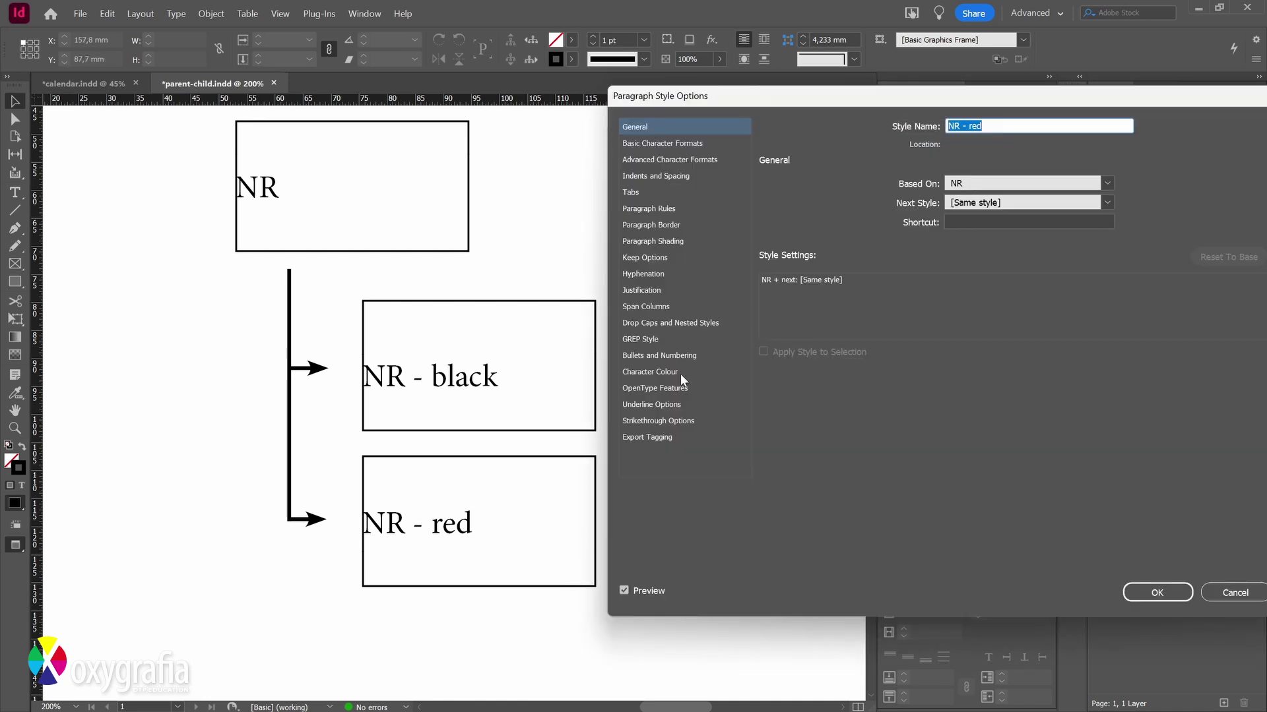
pyautogui.click(680, 374)
pyautogui.scroll(-2, 990, 260)
pyautogui.click(923, 273)
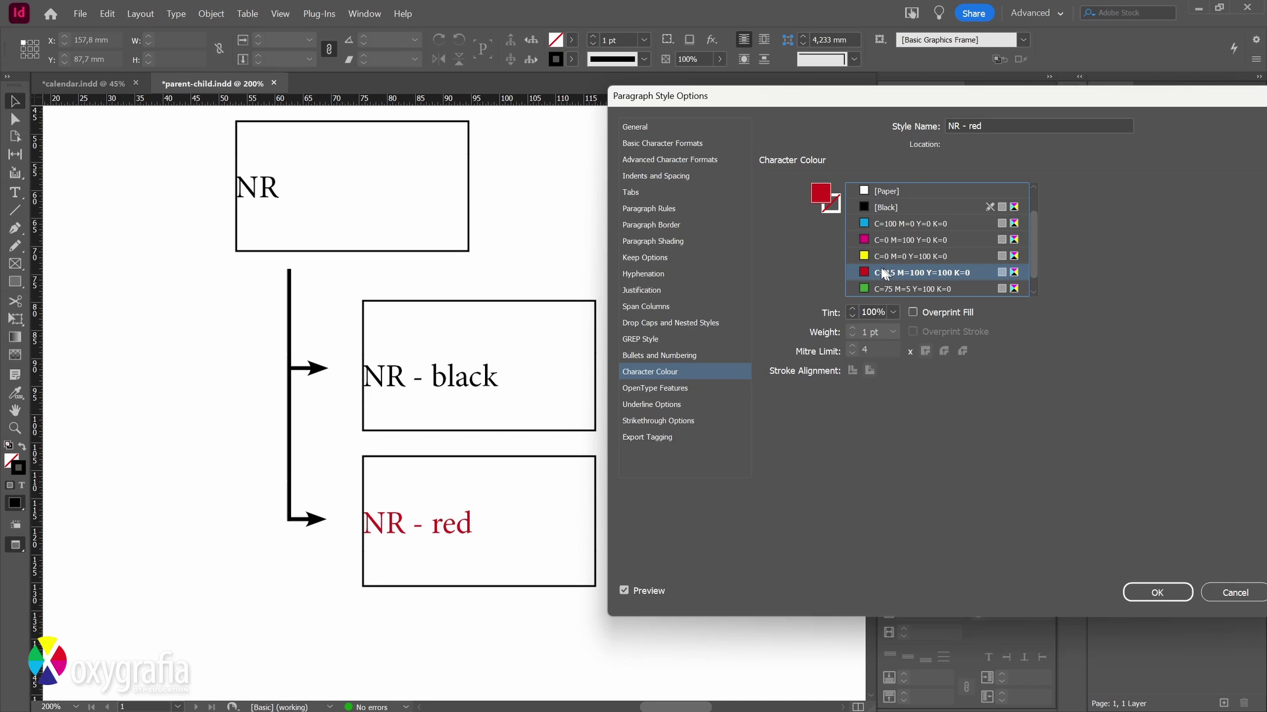
# - Set the NR - red paragraph style to 11 pt Bold and apply the changes
pyautogui.click(691, 144)
pyautogui.click(829, 231)
pyautogui.click(829, 231)
pyautogui.click(830, 231)
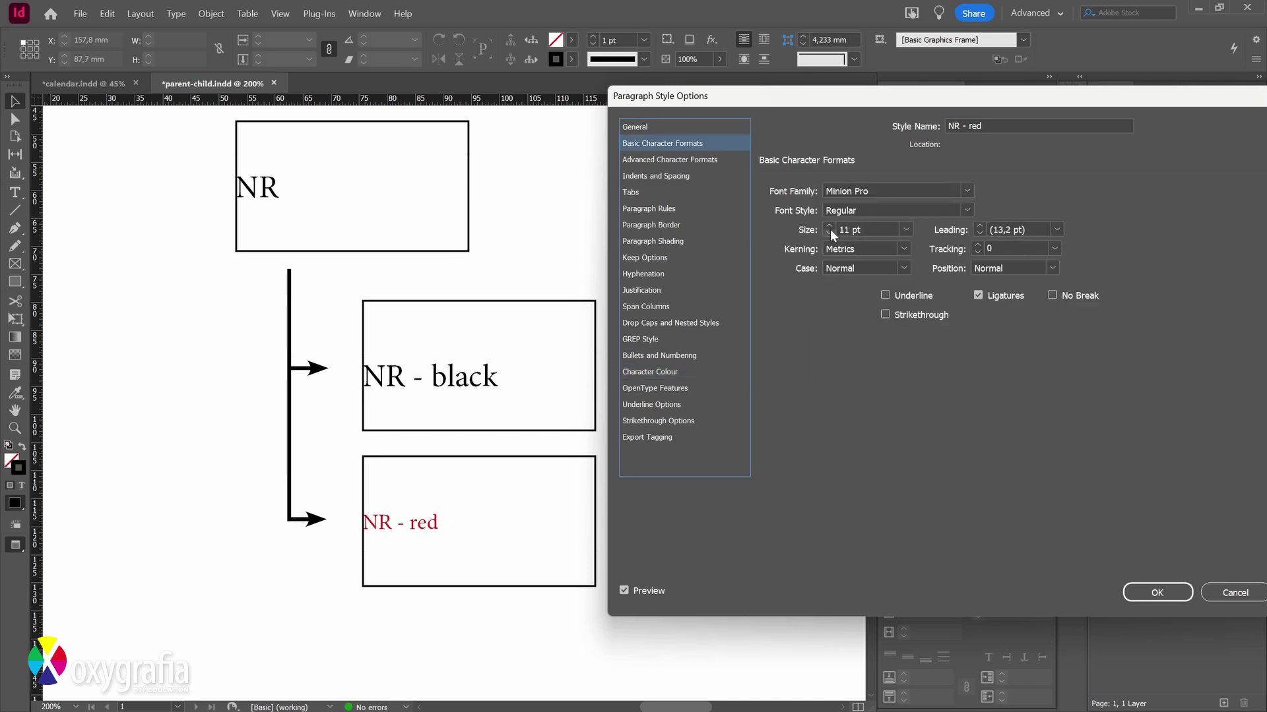
pyautogui.click(971, 212)
pyautogui.click(882, 272)
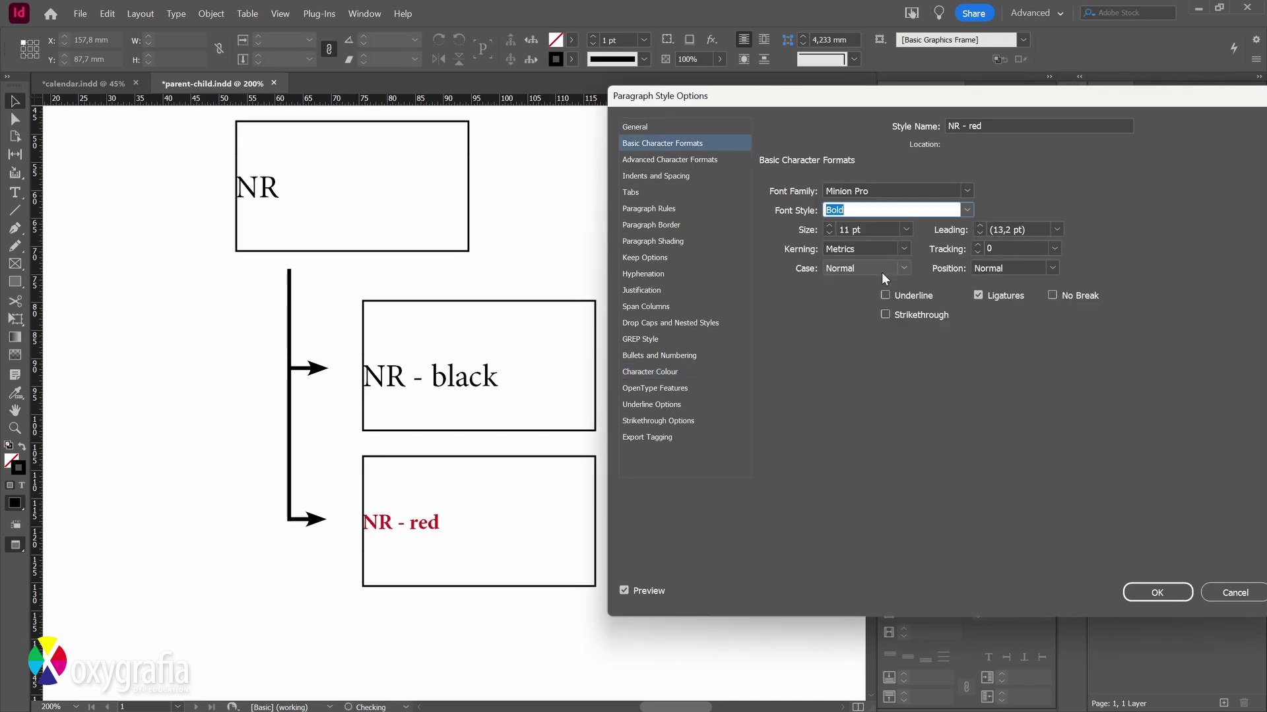
pyautogui.click(1157, 592)
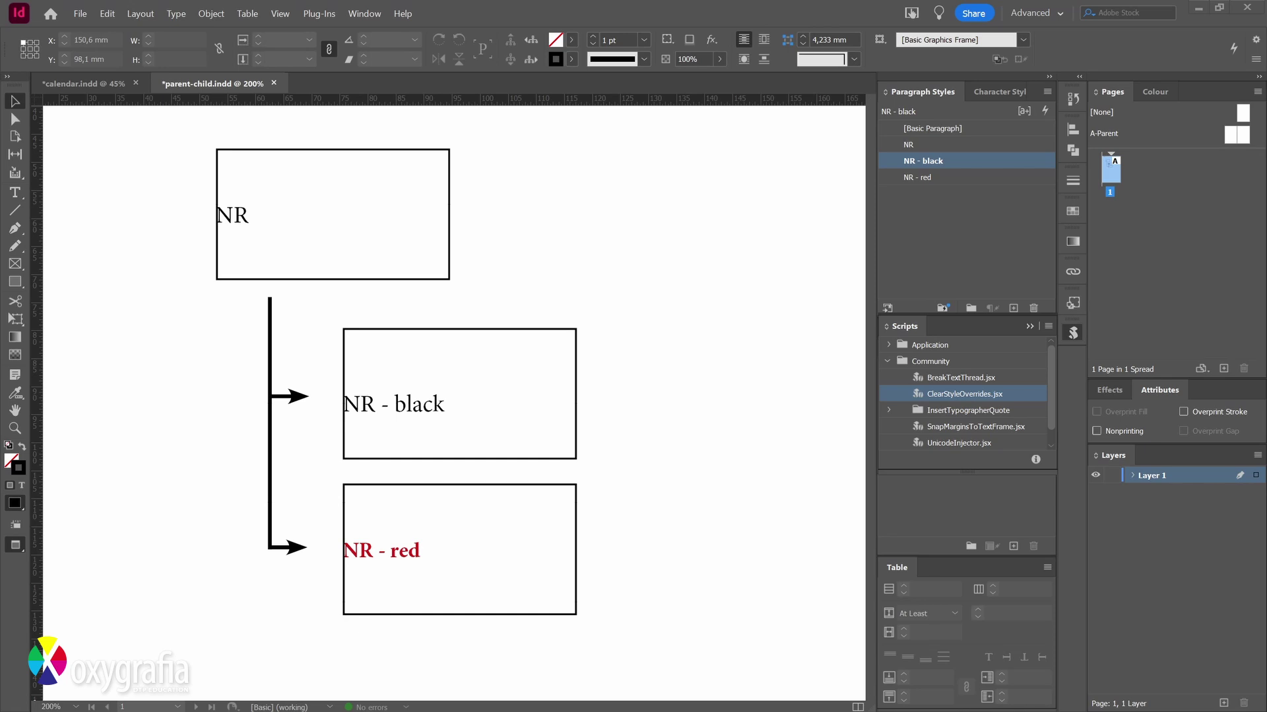
# - Check which styles the NR and NR - black paragraph styles are based on
pyautogui.click(999, 145)
pyautogui.doubleClick(998, 145)
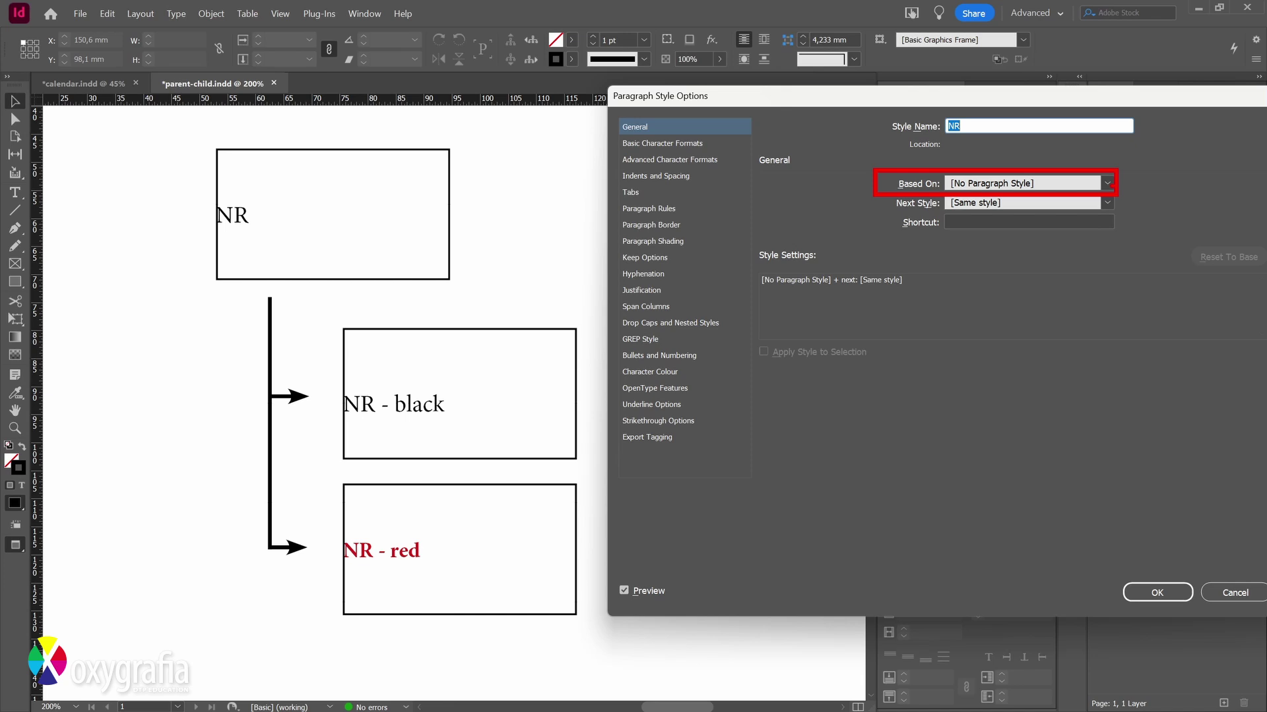
pyautogui.press('Escape')
pyautogui.click(982, 163)
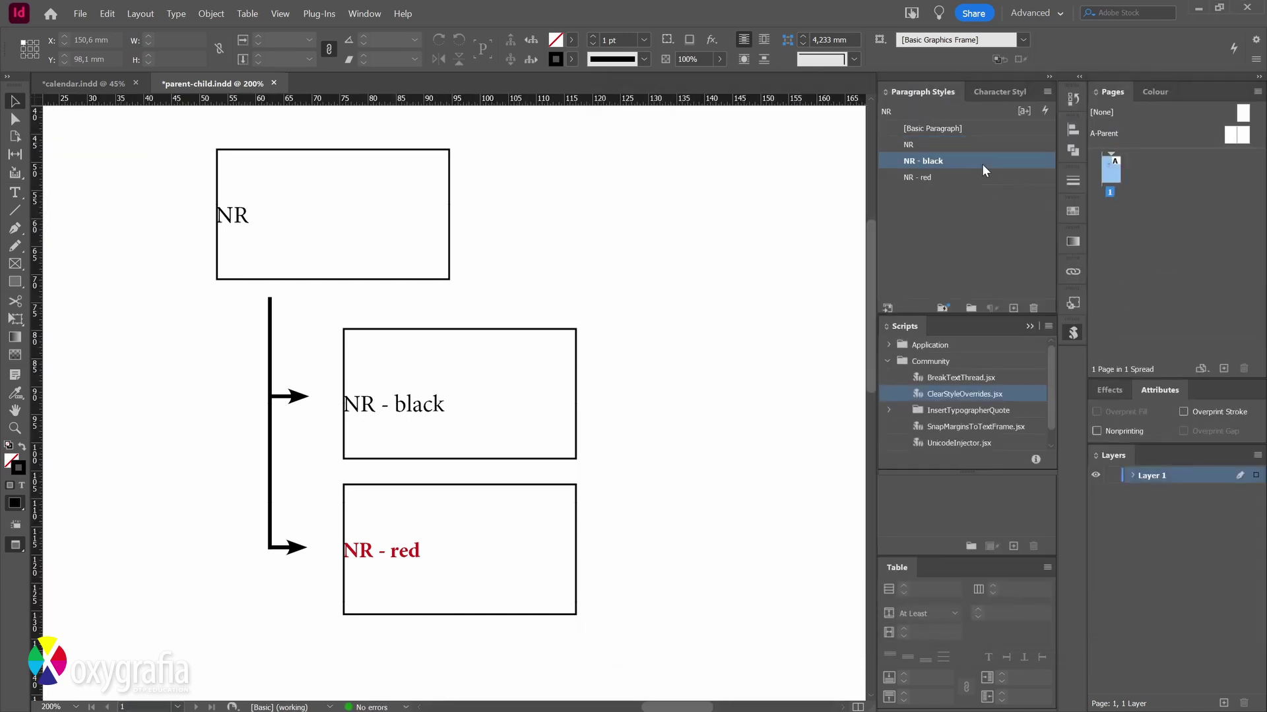
pyautogui.doubleClick(982, 163)
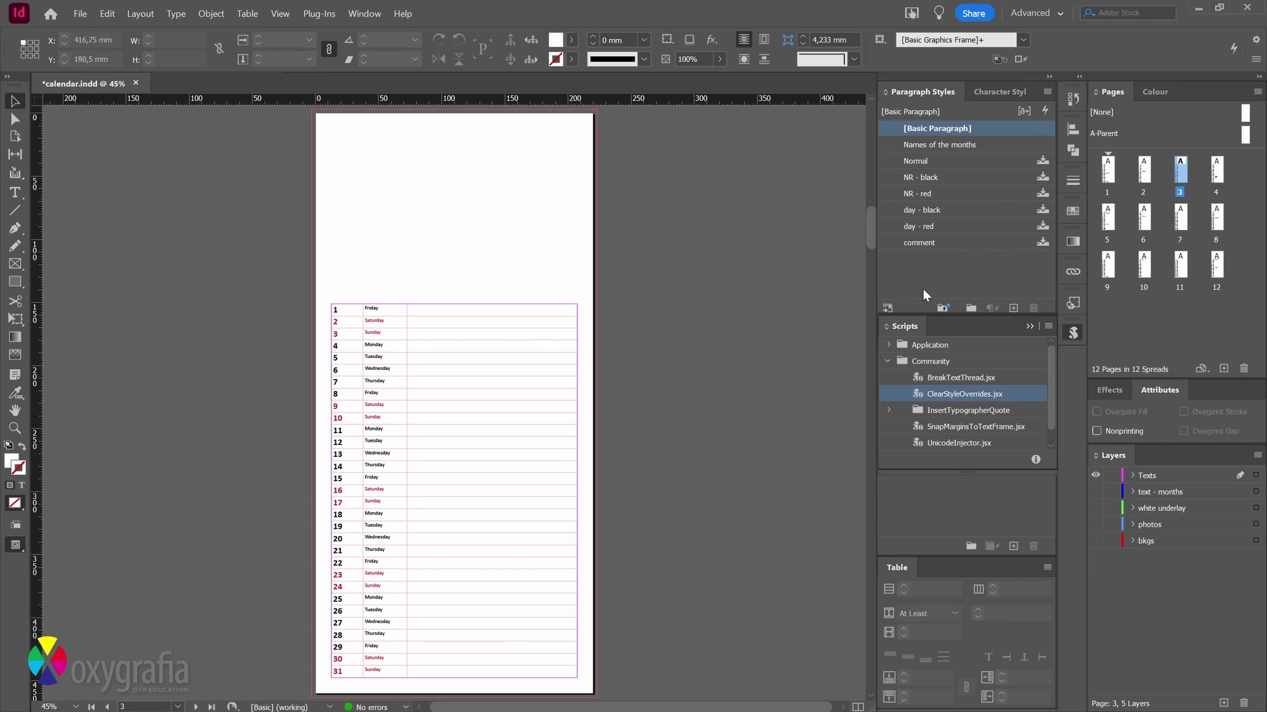
# - In calendar.indd, create a paragraph style group named NR and move NR - black and NR - red into it
pyautogui.click(971, 308)
pyautogui.doubleClick(929, 259)
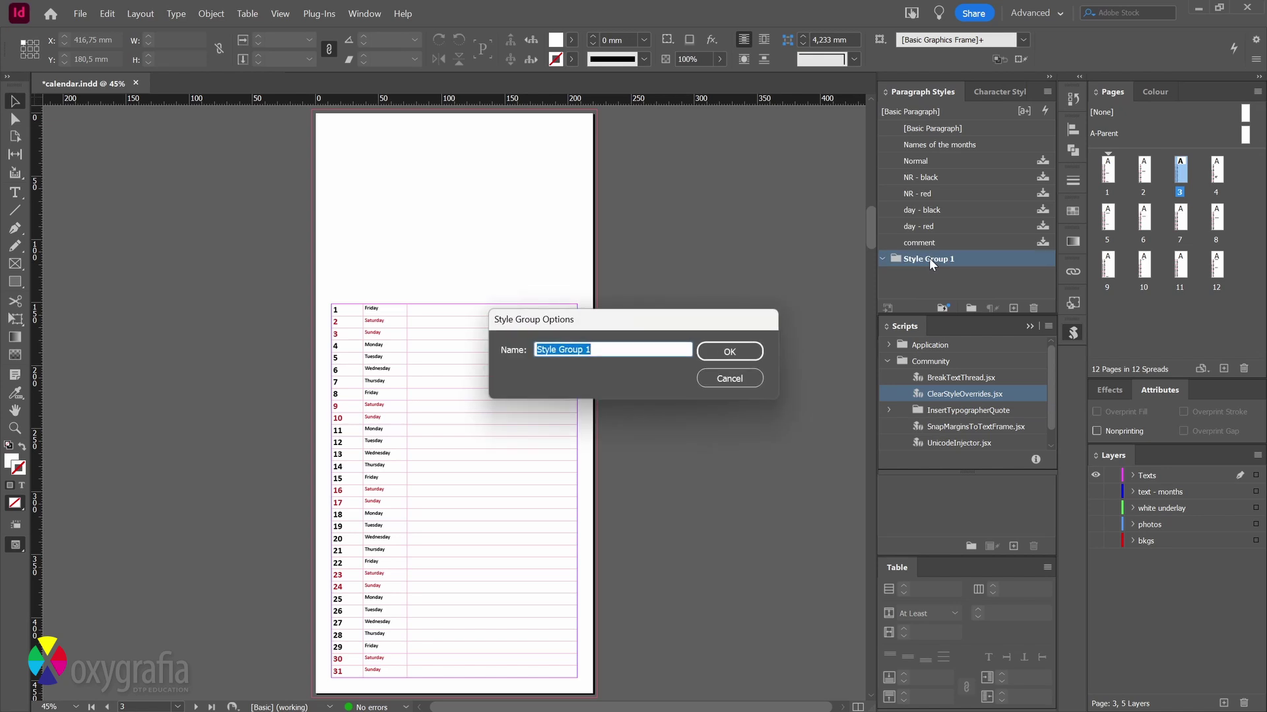
pyautogui.write('NR')
pyautogui.click(730, 351)
pyautogui.moveTo(923, 177); pyautogui.dragTo(938, 247)
# - Duplicate the NR - black paragraph style as NR, based on [No Paragraph Style]
pyautogui.rightClick(962, 240)
pyautogui.click(983, 267)
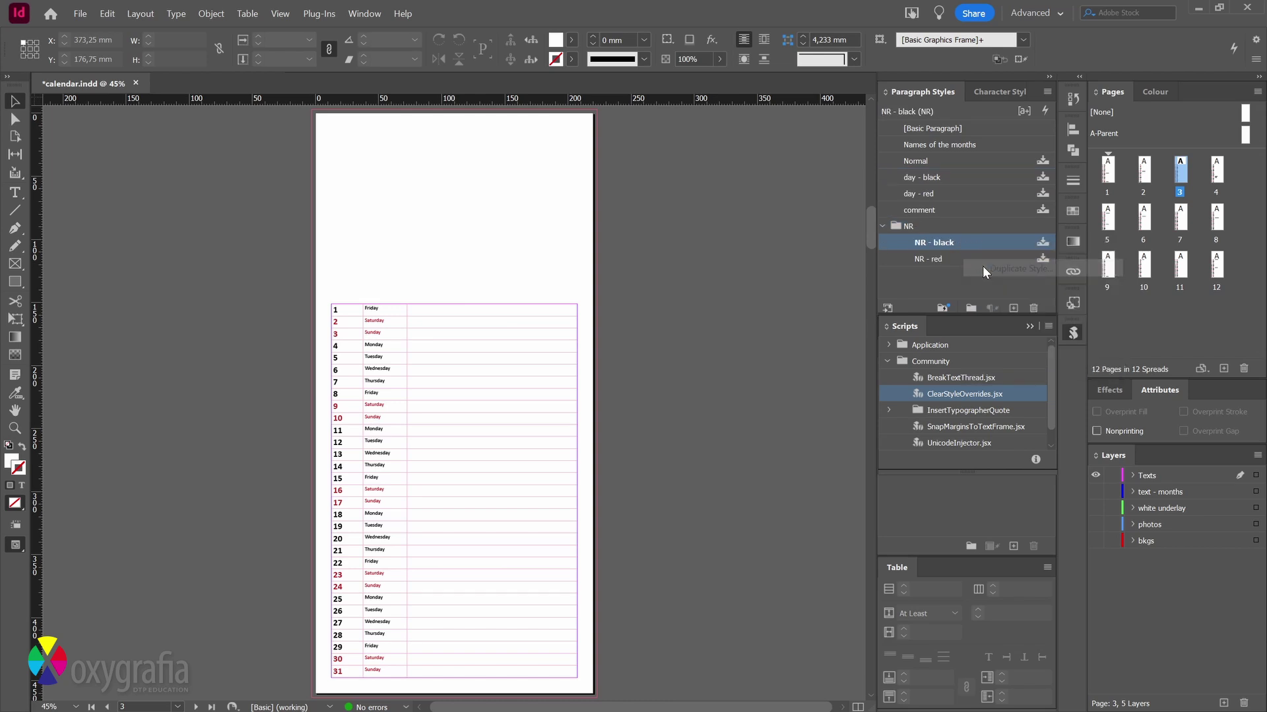
pyautogui.write('NR')
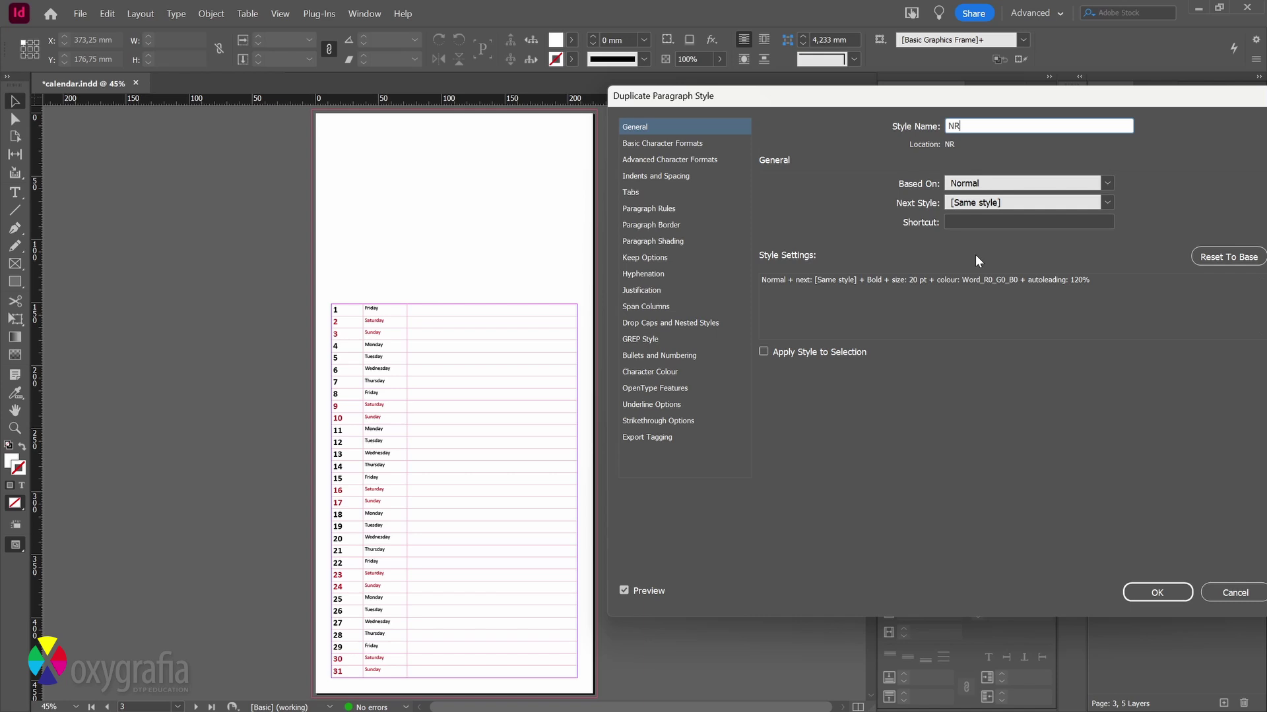
pyautogui.click(1022, 184)
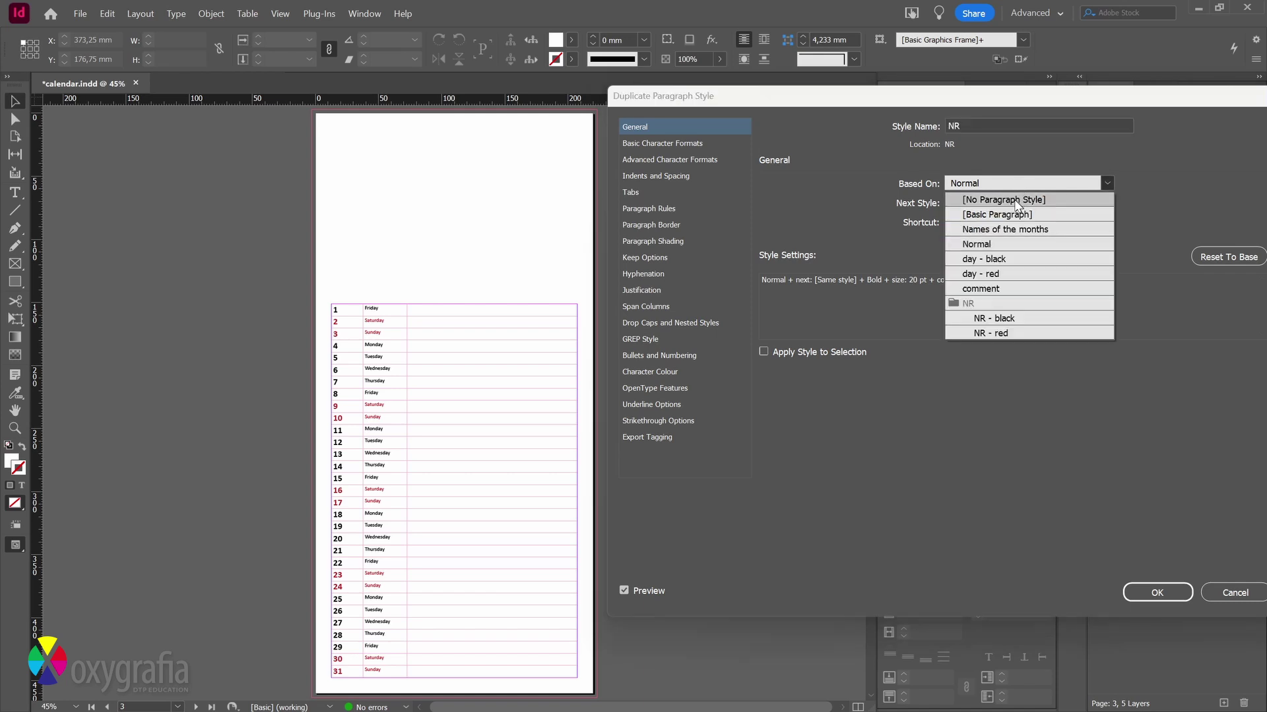
pyautogui.click(1015, 200)
pyautogui.click(1145, 589)
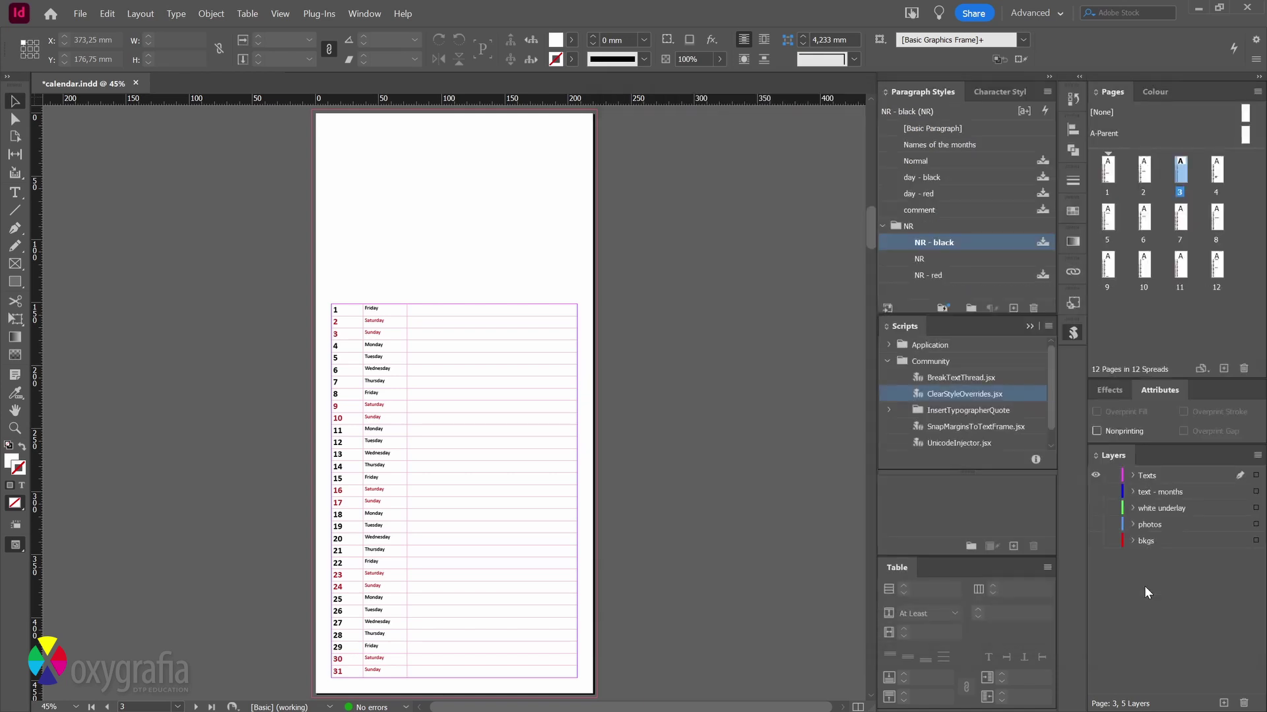
# - Base the NR - black and NR - red paragraph styles on the NR style
pyautogui.doubleClick(987, 244)
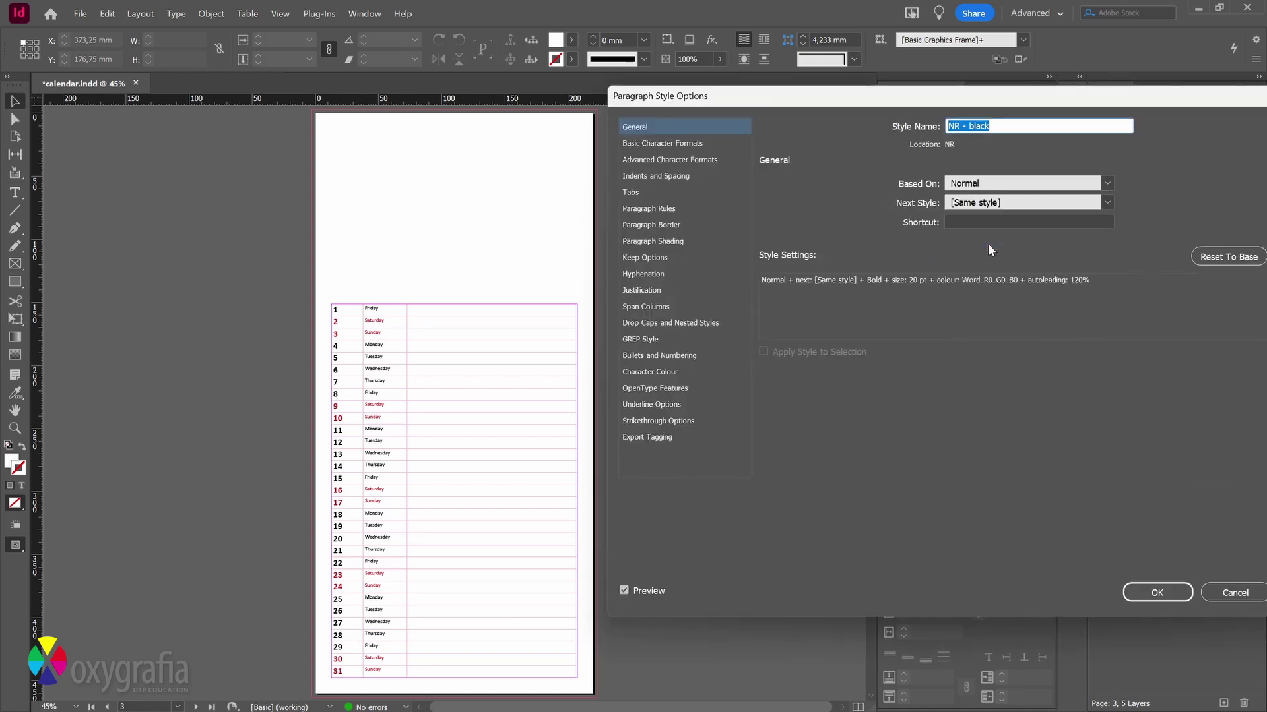
pyautogui.click(1026, 183)
pyautogui.click(996, 318)
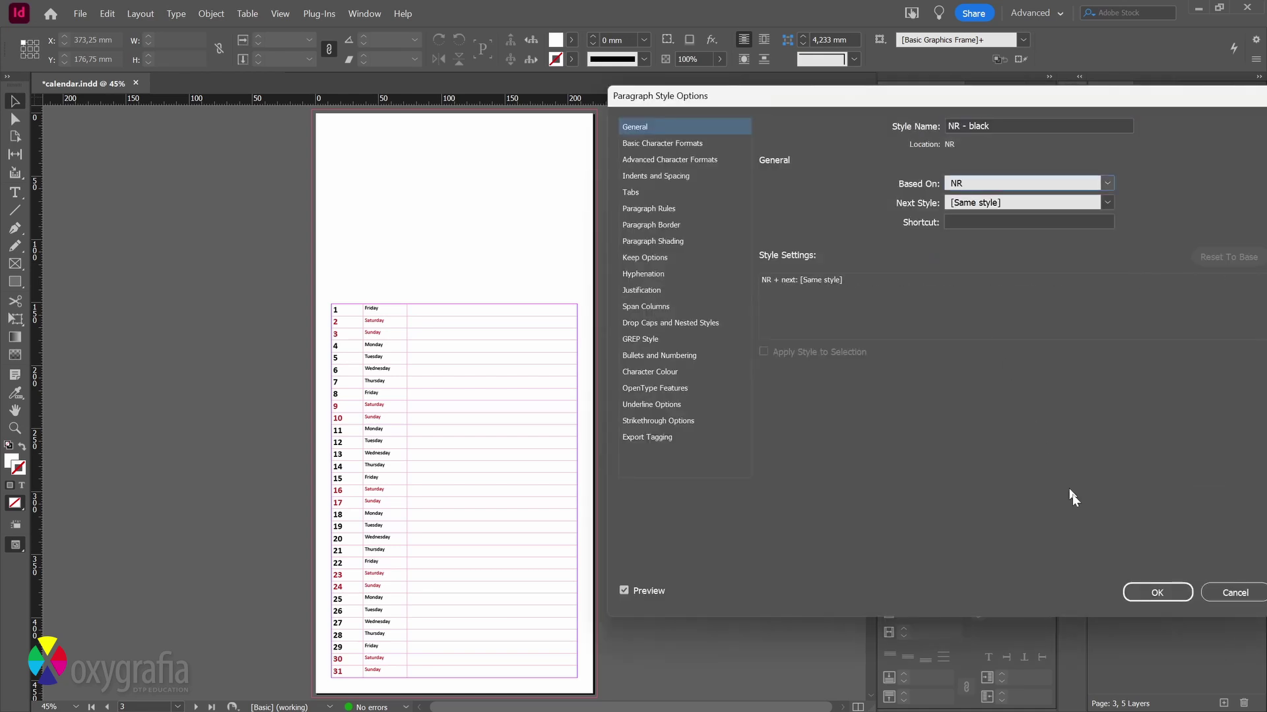
pyautogui.click(1157, 593)
pyautogui.doubleClick(967, 278)
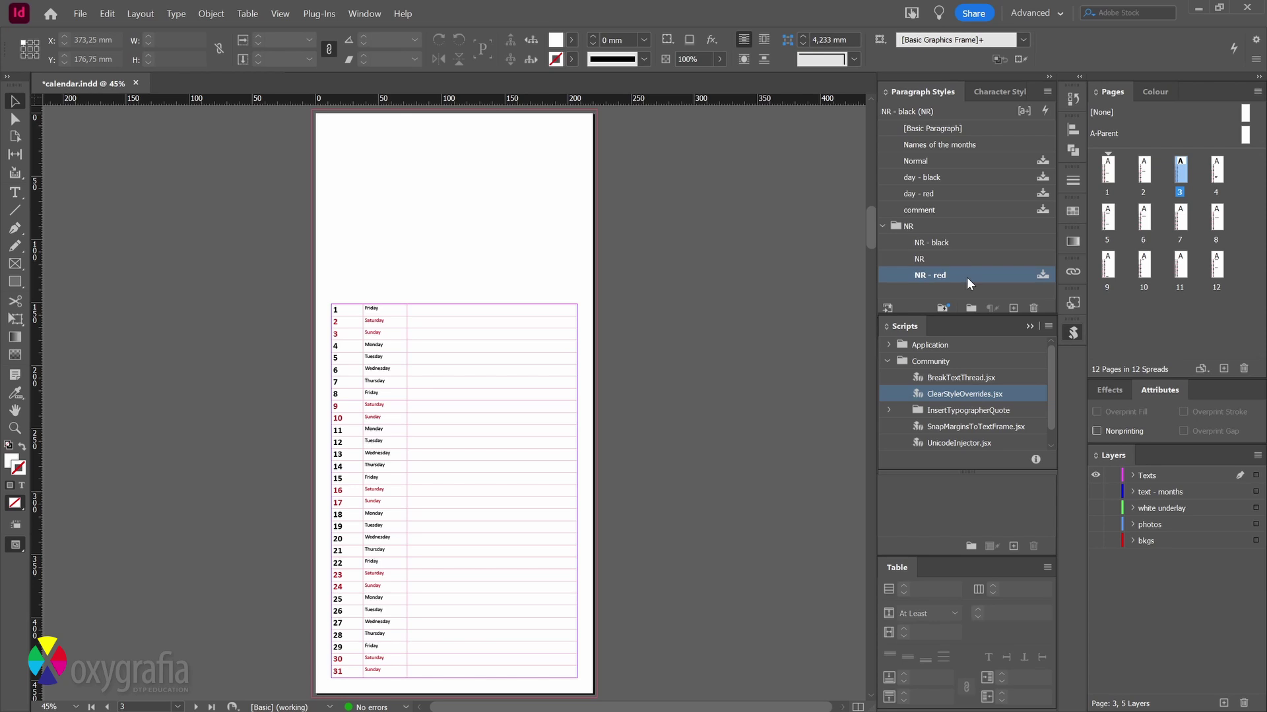
pyautogui.click(988, 185)
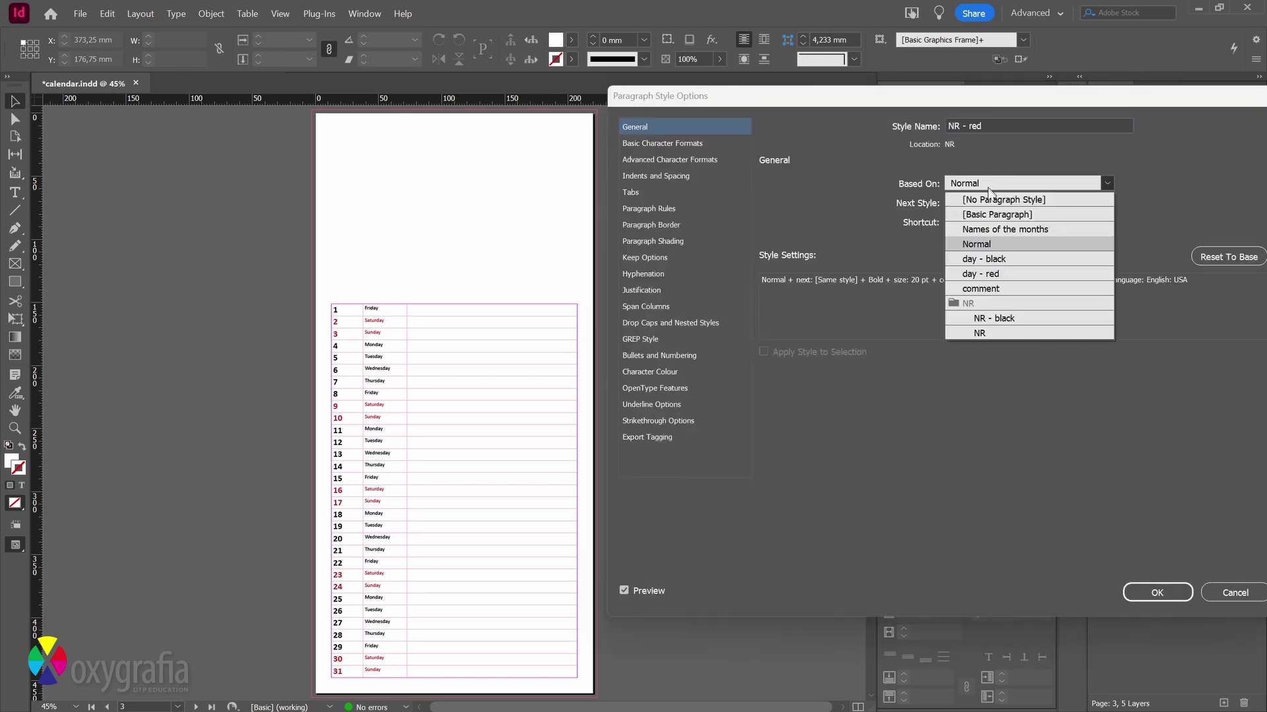
pyautogui.click(991, 331)
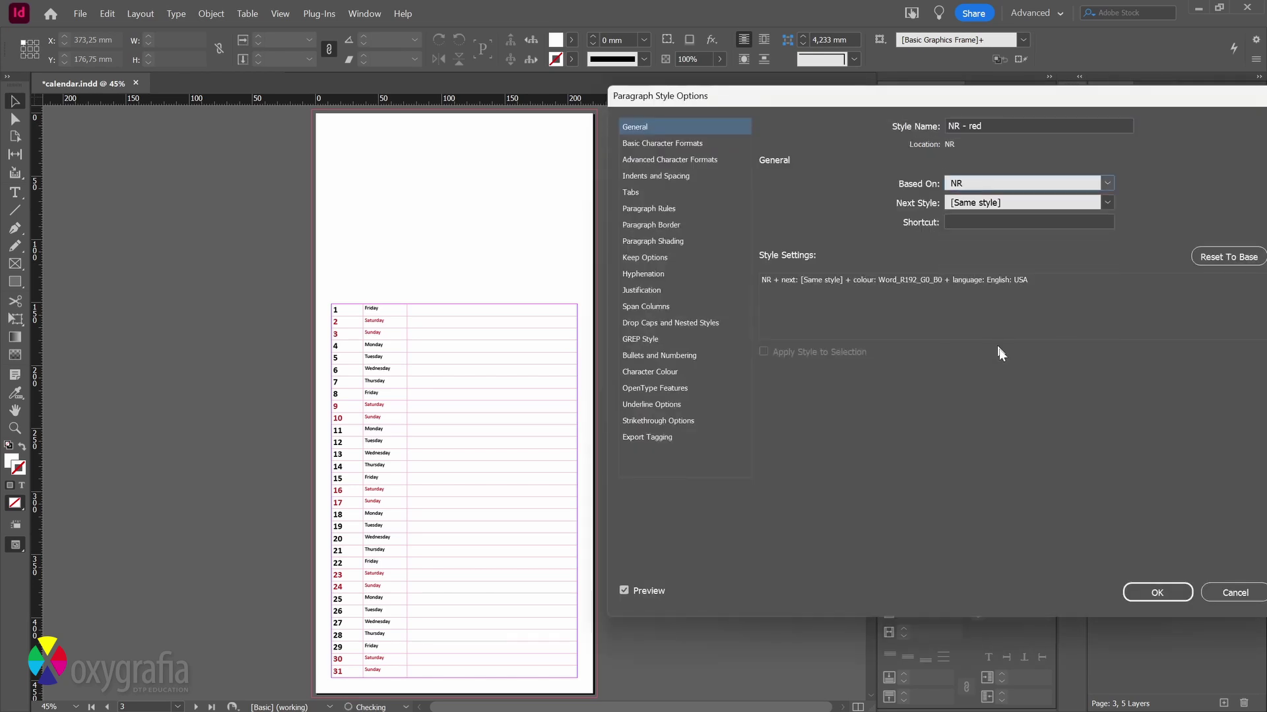
pyautogui.click(1138, 591)
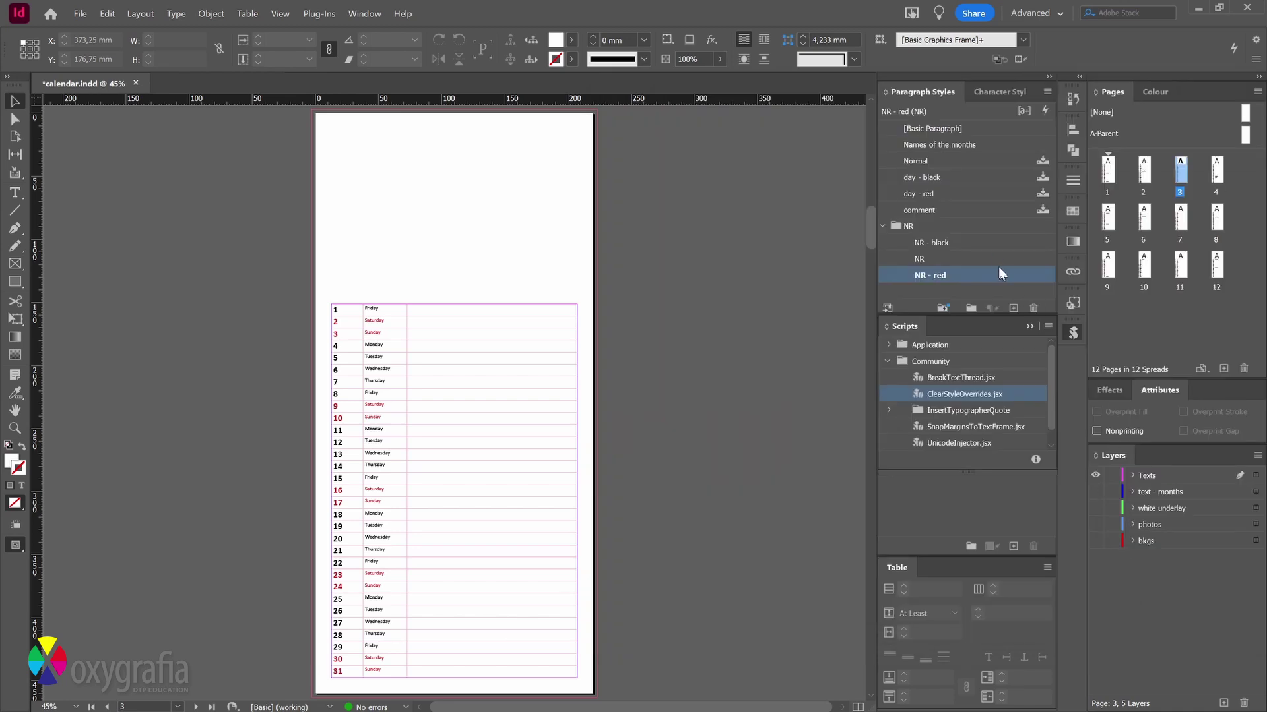
# - Set the NR - black paragraph style's character colour to [Black]
pyautogui.doubleClick(994, 248)
pyautogui.click(681, 374)
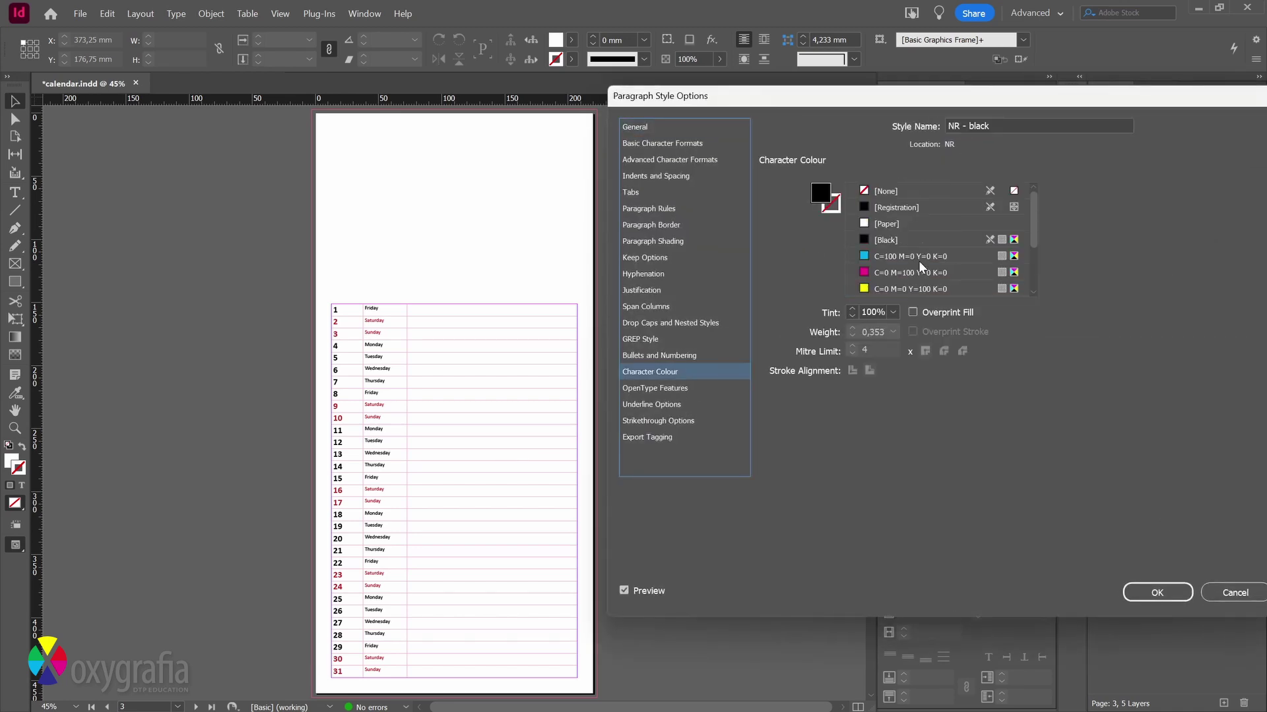
pyautogui.click(887, 241)
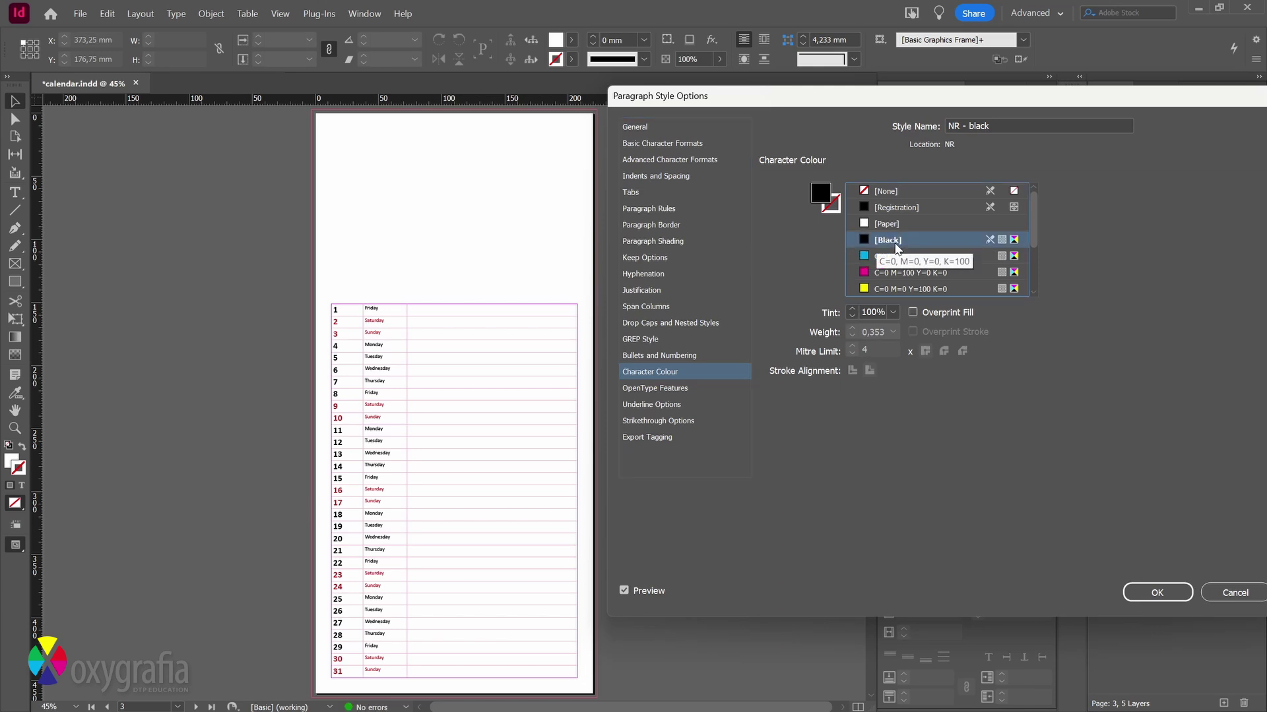
pyautogui.click(1157, 592)
# - Change the NR - red style's character colour to the CMYK swatch C=15 M=100 Y=100 K=0
pyautogui.doubleClick(943, 279)
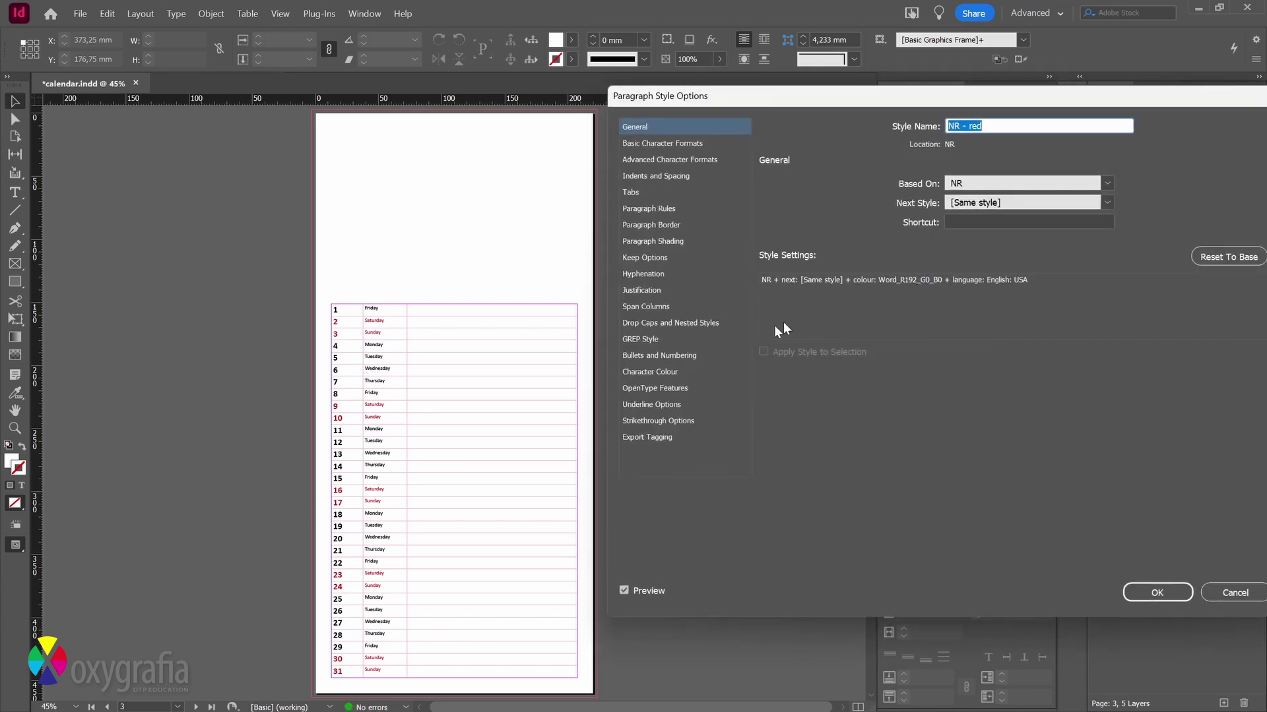
pyautogui.click(666, 371)
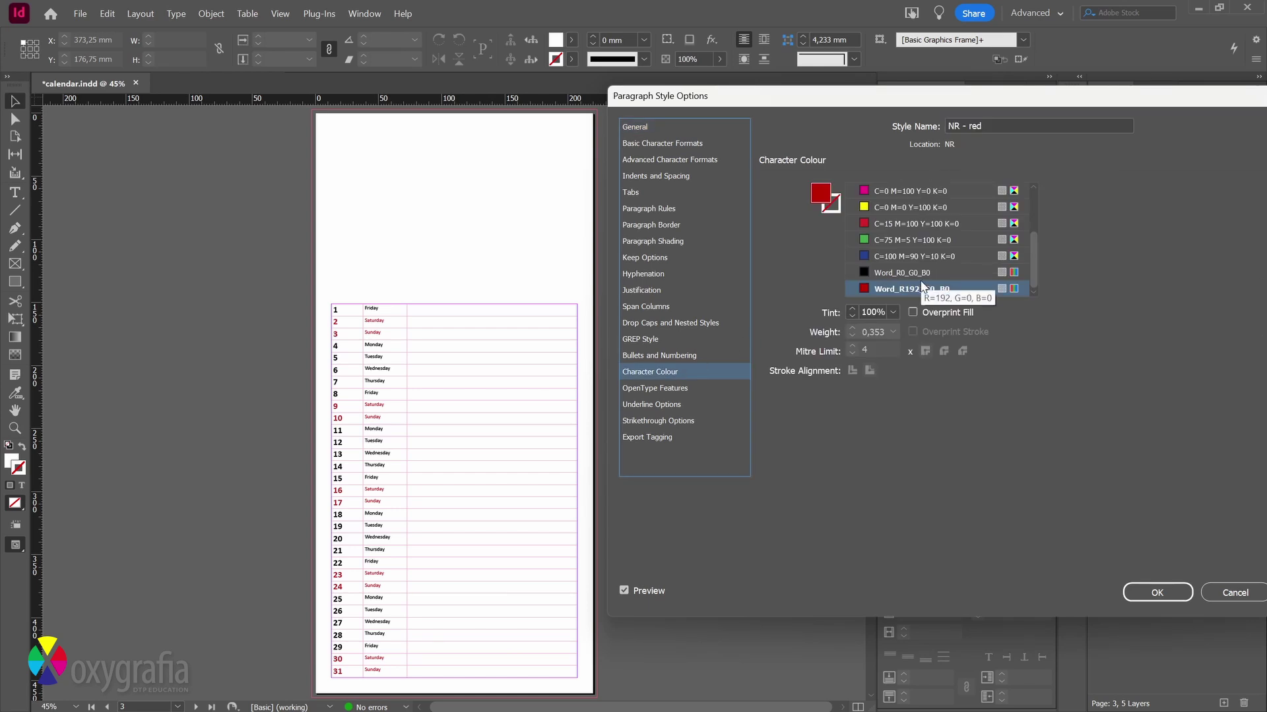
pyautogui.click(944, 270)
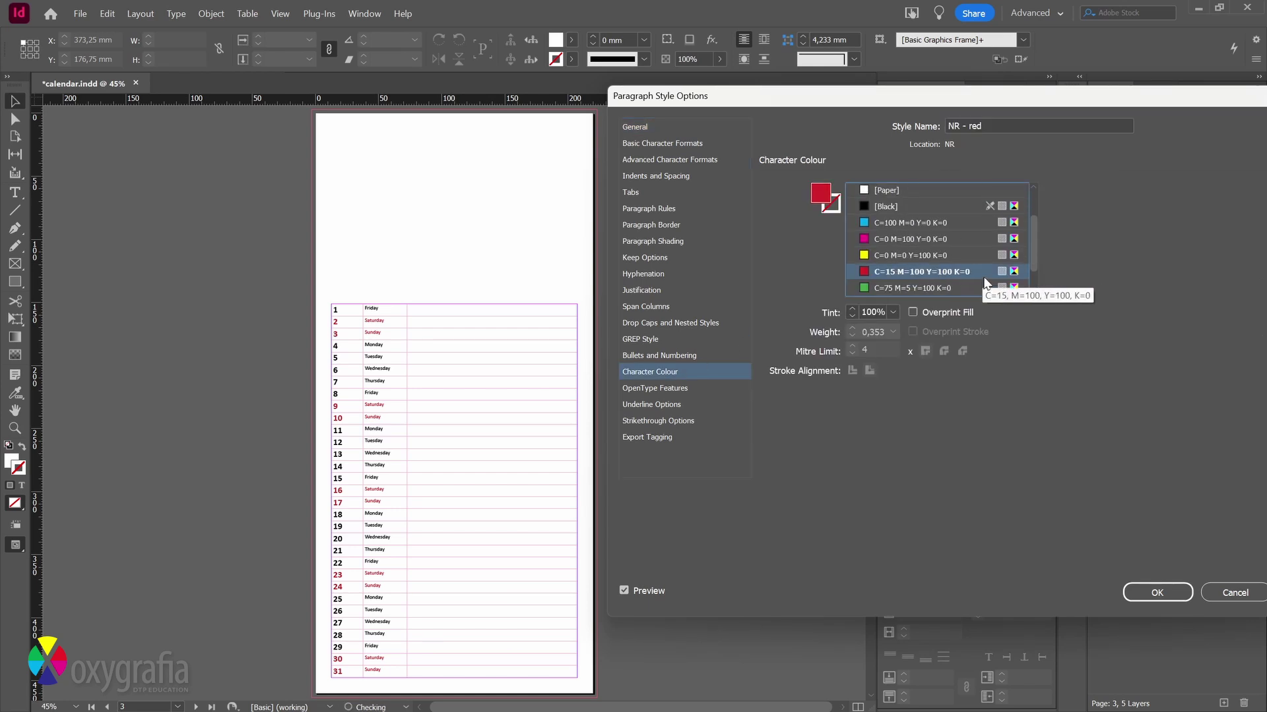
pyautogui.click(1164, 592)
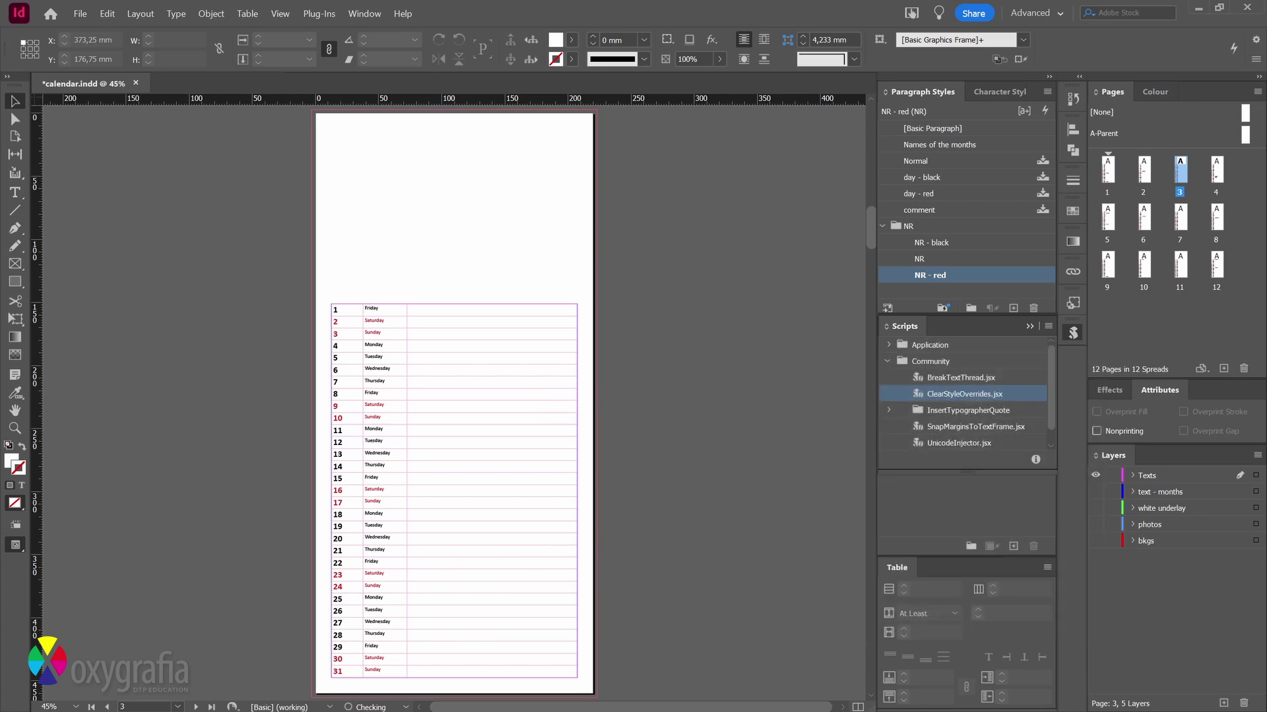
# - Set the parent NR paragraph style's alignment to Centre
pyautogui.doubleClick(1015, 259)
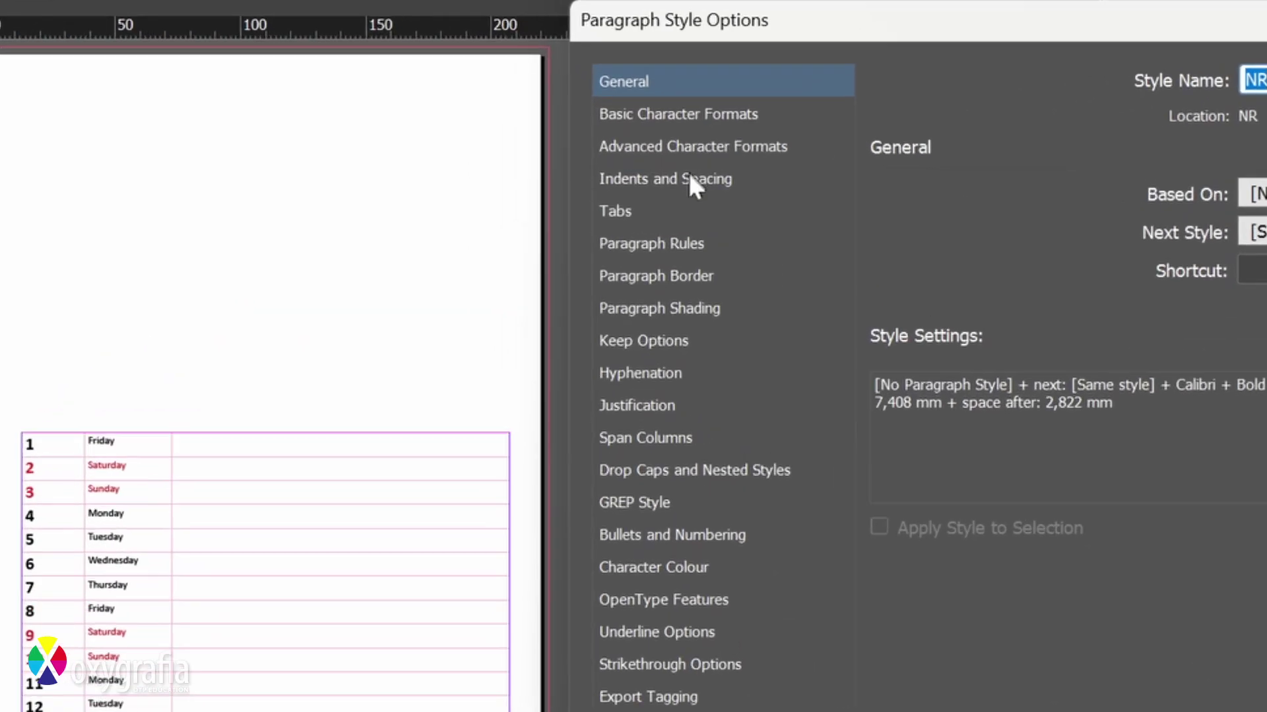
pyautogui.click(673, 177)
pyautogui.click(921, 196)
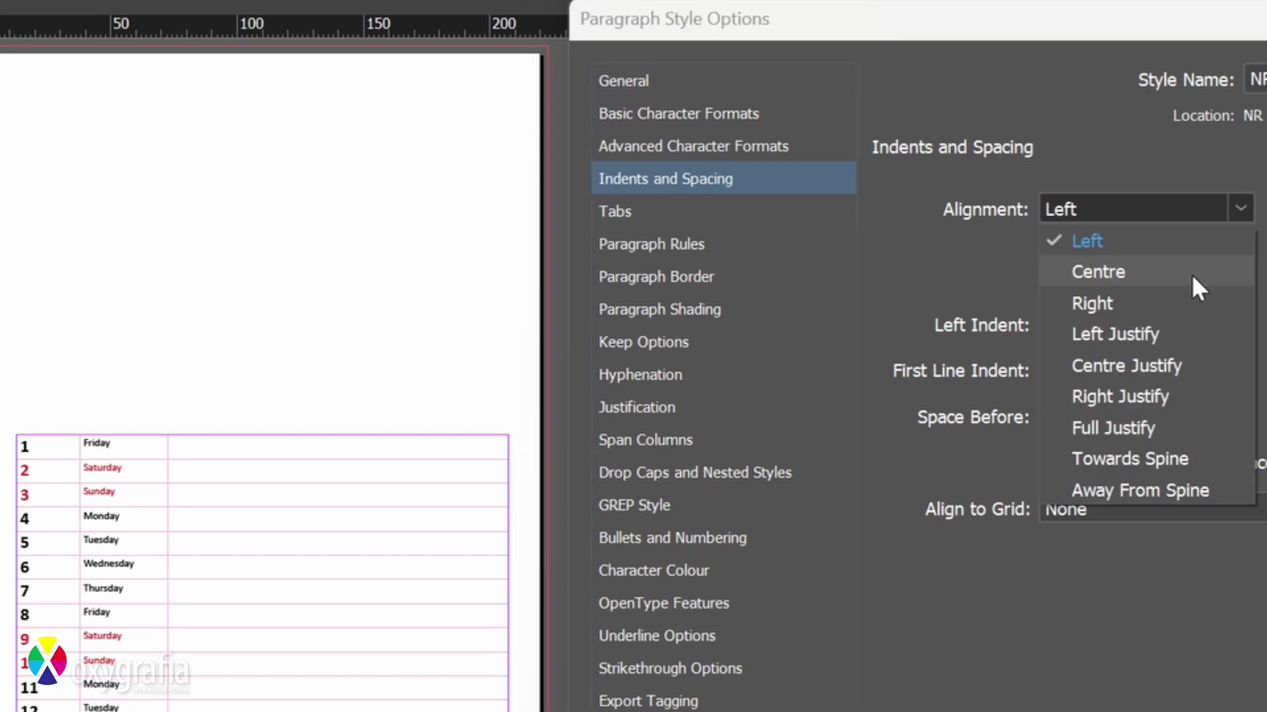
pyautogui.click(1190, 273)
# - Increase the parent NR paragraph style's font size to 24 pt
pyautogui.click(776, 114)
pyautogui.click(1017, 278)
pyautogui.click(1012, 280)
pyautogui.click(1012, 280)
pyautogui.click(1012, 280)
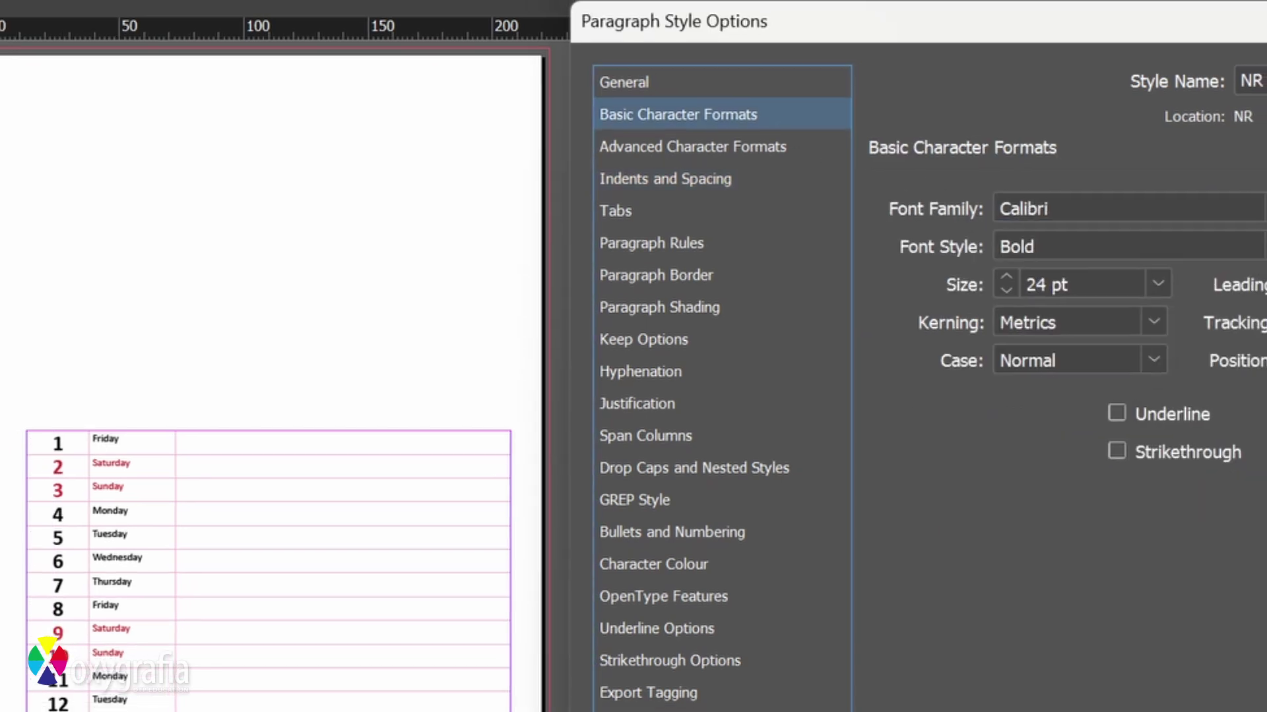
# - Apply the changes to the parent NR paragraph style and review the day numbers on other calendar pages
pyautogui.press('Return')
pyautogui.scroll(-3, 502, 415)
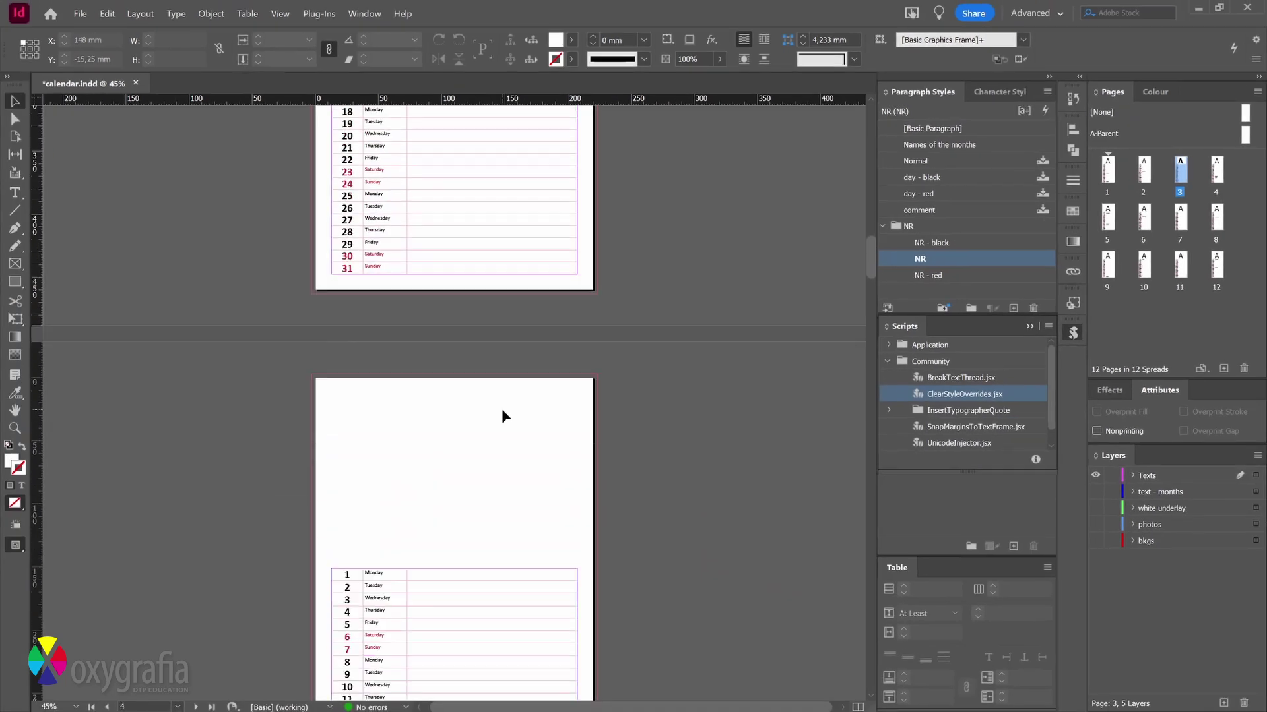
pyautogui.scroll(15, 503, 415)
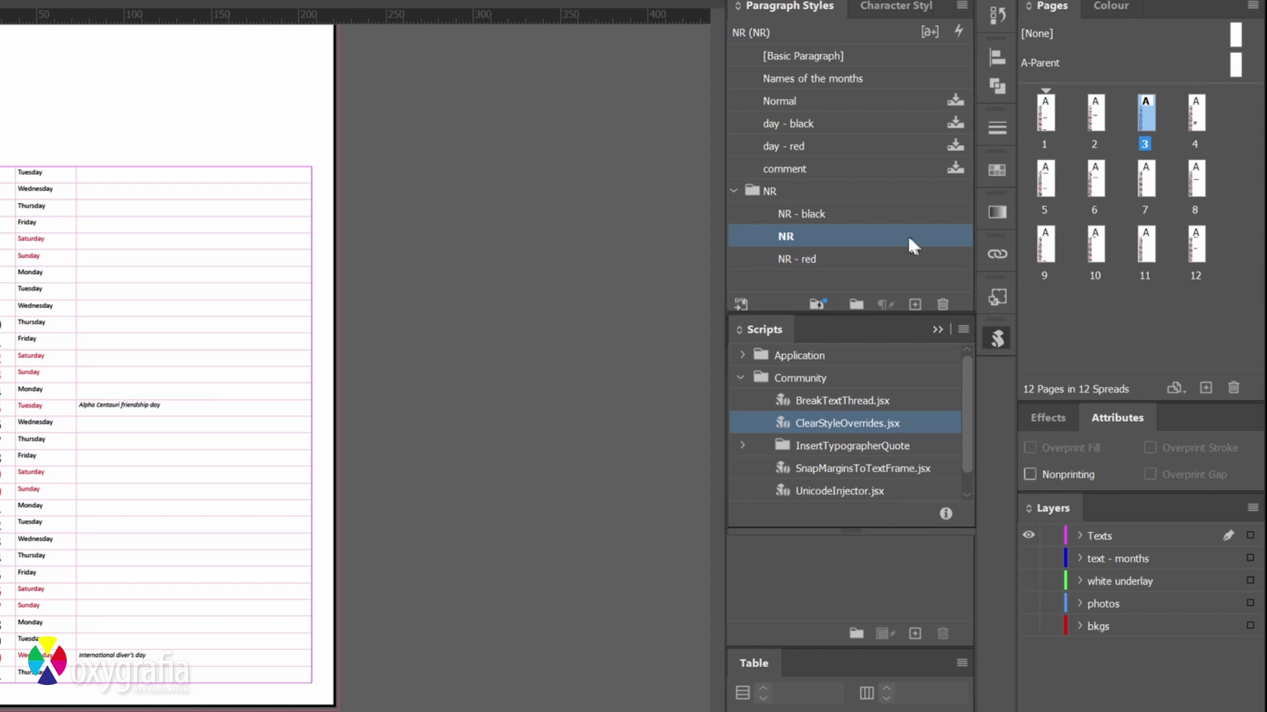
# - Create a paragraph style group named day and move the day - black and day - red styles into it
pyautogui.click(856, 306)
pyautogui.doubleClick(838, 280)
pyautogui.write('day')
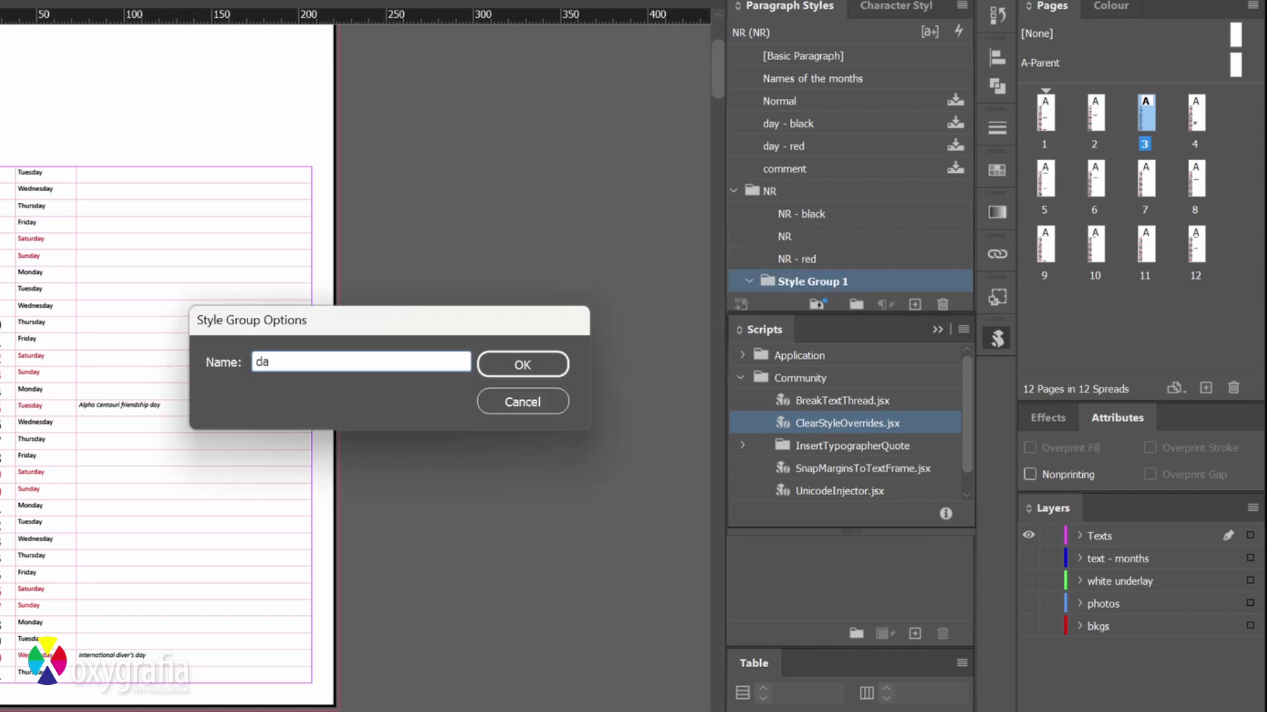
pyautogui.click(562, 359)
pyautogui.moveTo(792, 146); pyautogui.dragTo(818, 281)
# - Duplicate the day - black paragraph style as a new style named day, based on [No Paragraph Style]
pyautogui.rightClick(865, 283)
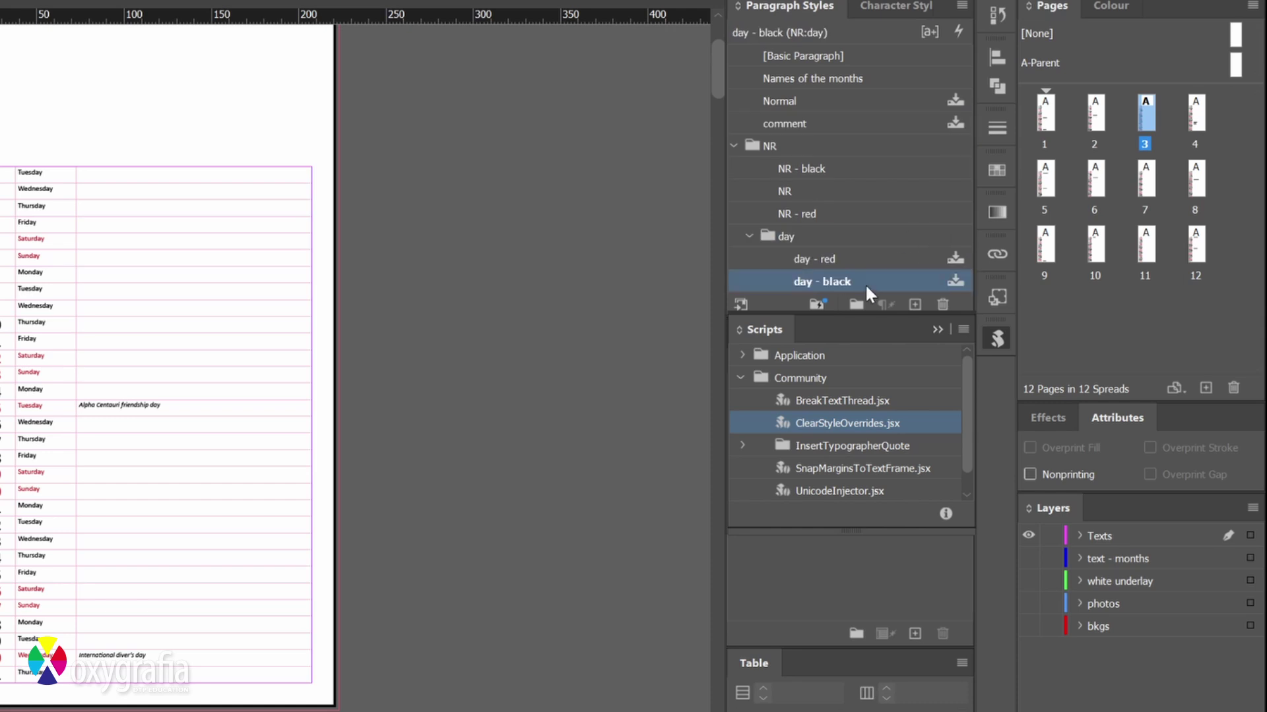
pyautogui.click(923, 324)
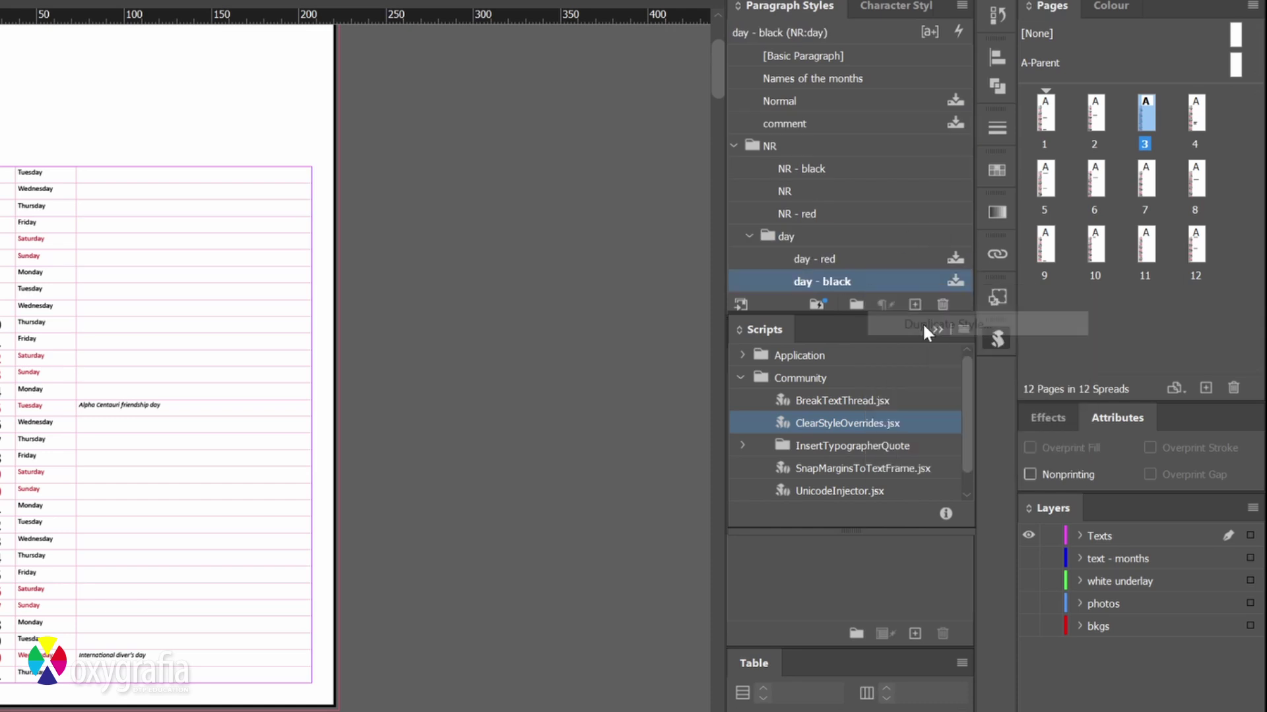
pyautogui.write('day')
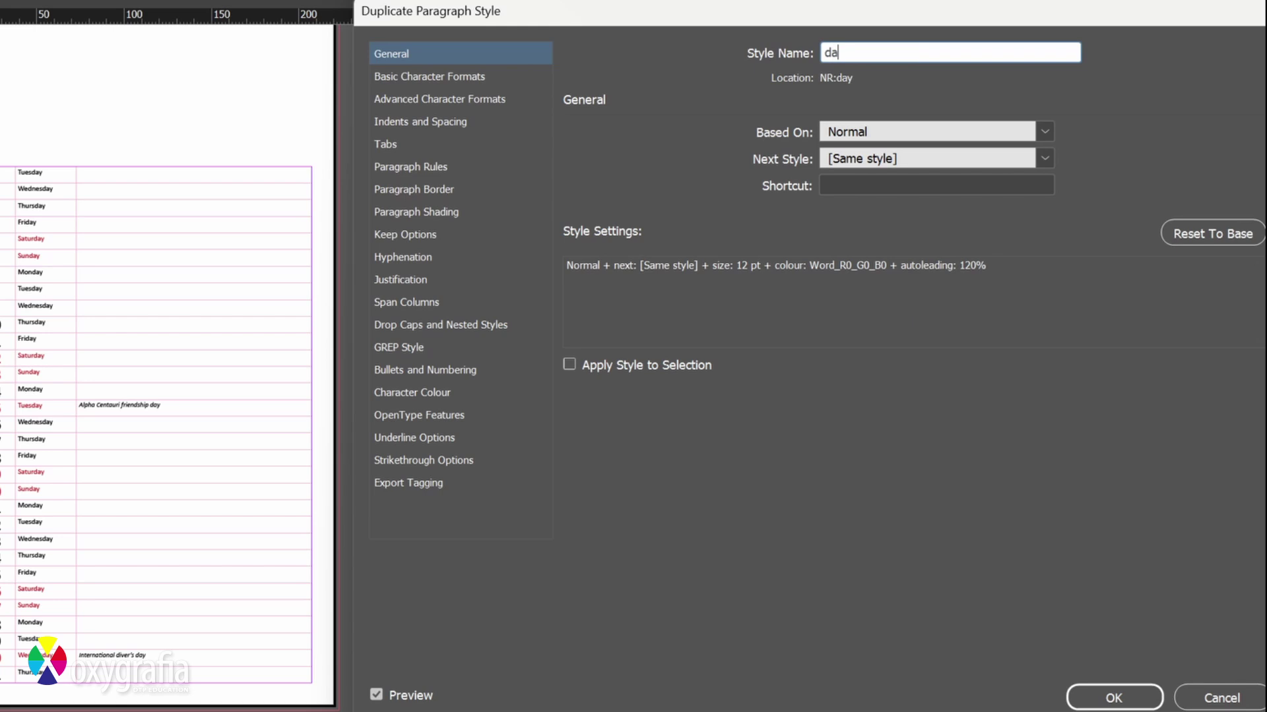
pyautogui.click(1045, 132)
pyautogui.click(992, 154)
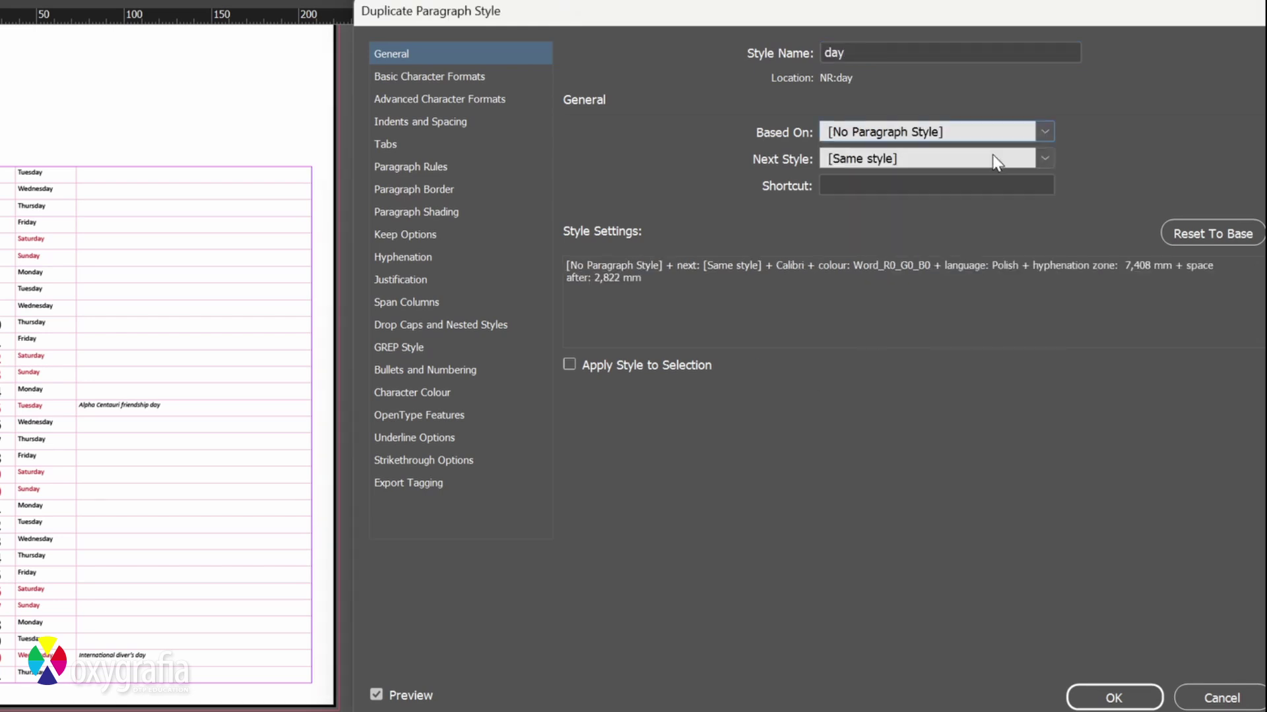
pyautogui.click(1095, 691)
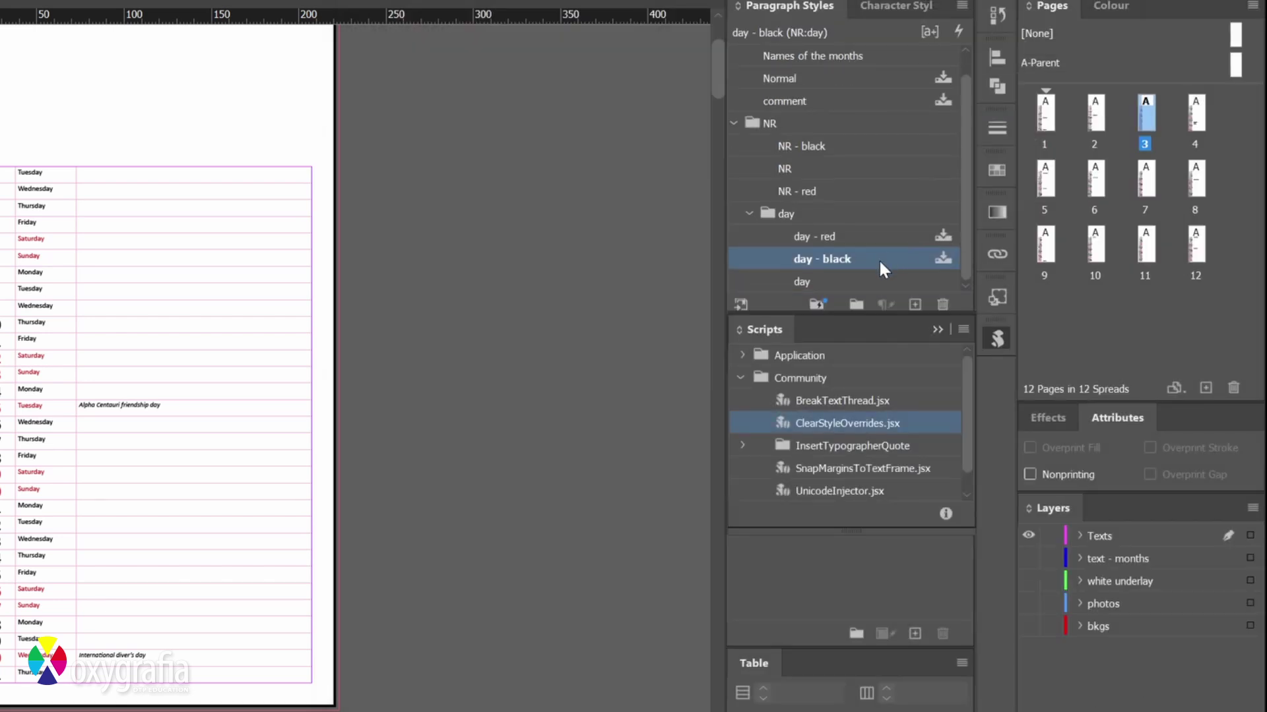
# - Base the day - black and day - red paragraph styles on the parent day style
pyautogui.doubleClick(878, 259)
pyautogui.click(1044, 132)
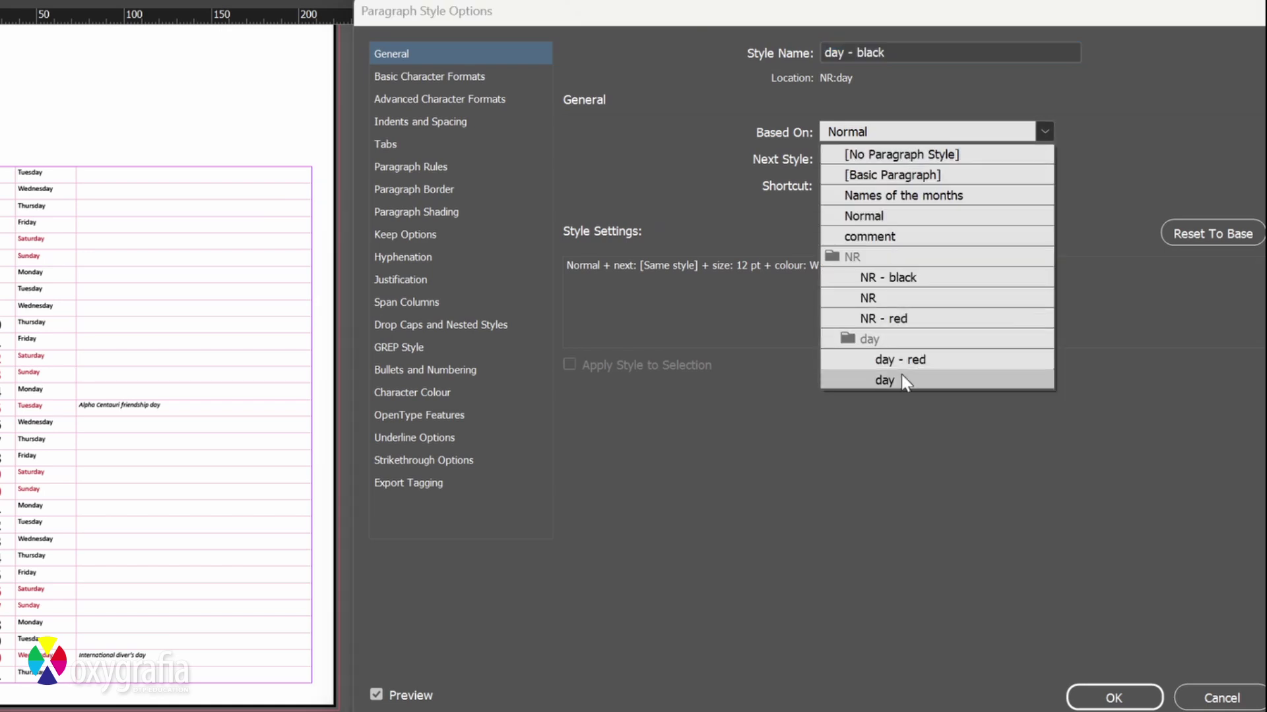
pyautogui.click(901, 378)
pyautogui.click(1114, 697)
pyautogui.doubleClick(893, 235)
pyautogui.click(921, 140)
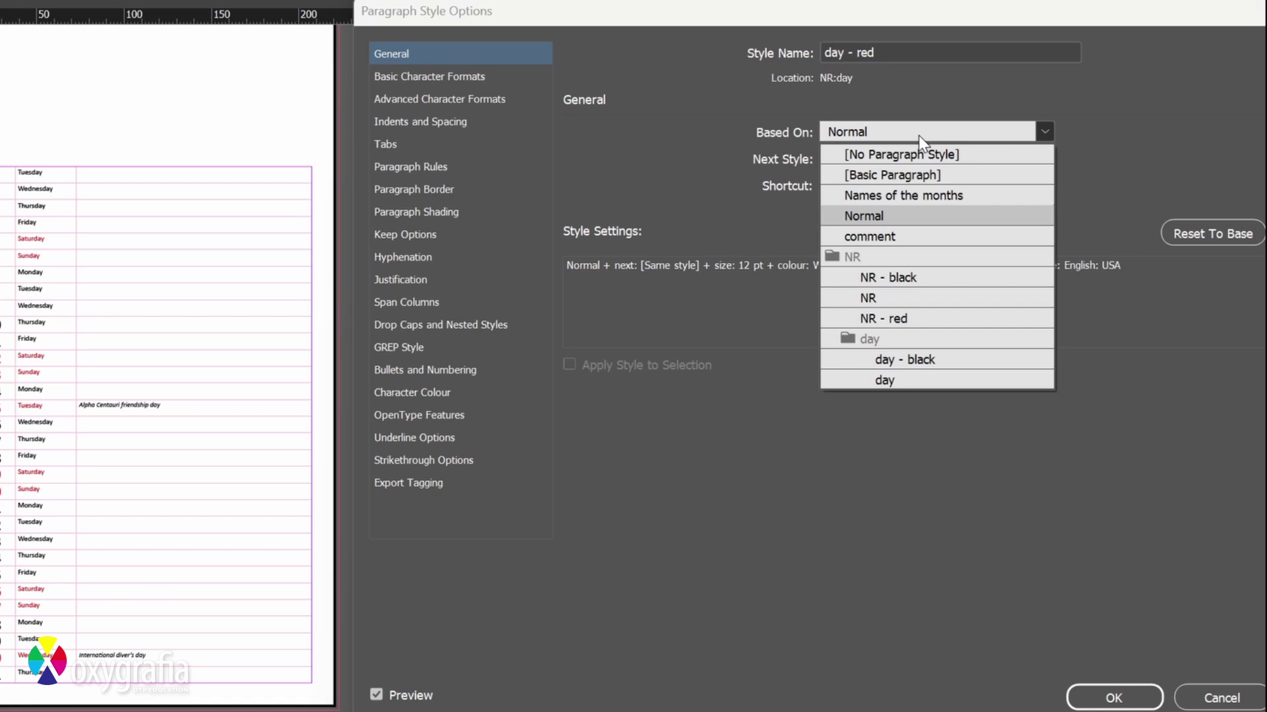
pyautogui.click(916, 383)
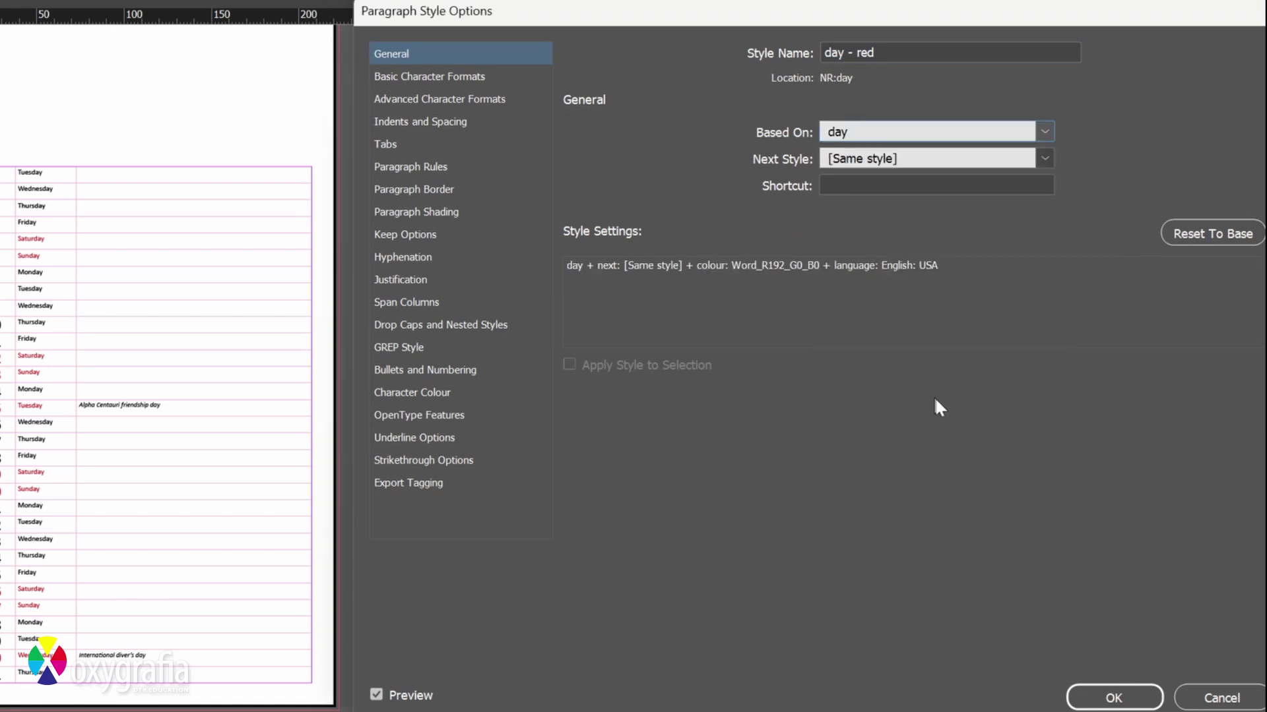
pyautogui.click(1088, 696)
# - Set the day - red paragraph style's character colour to the CMYK swatch C=15 M=100 Y=100 K=0
pyautogui.doubleClick(884, 237)
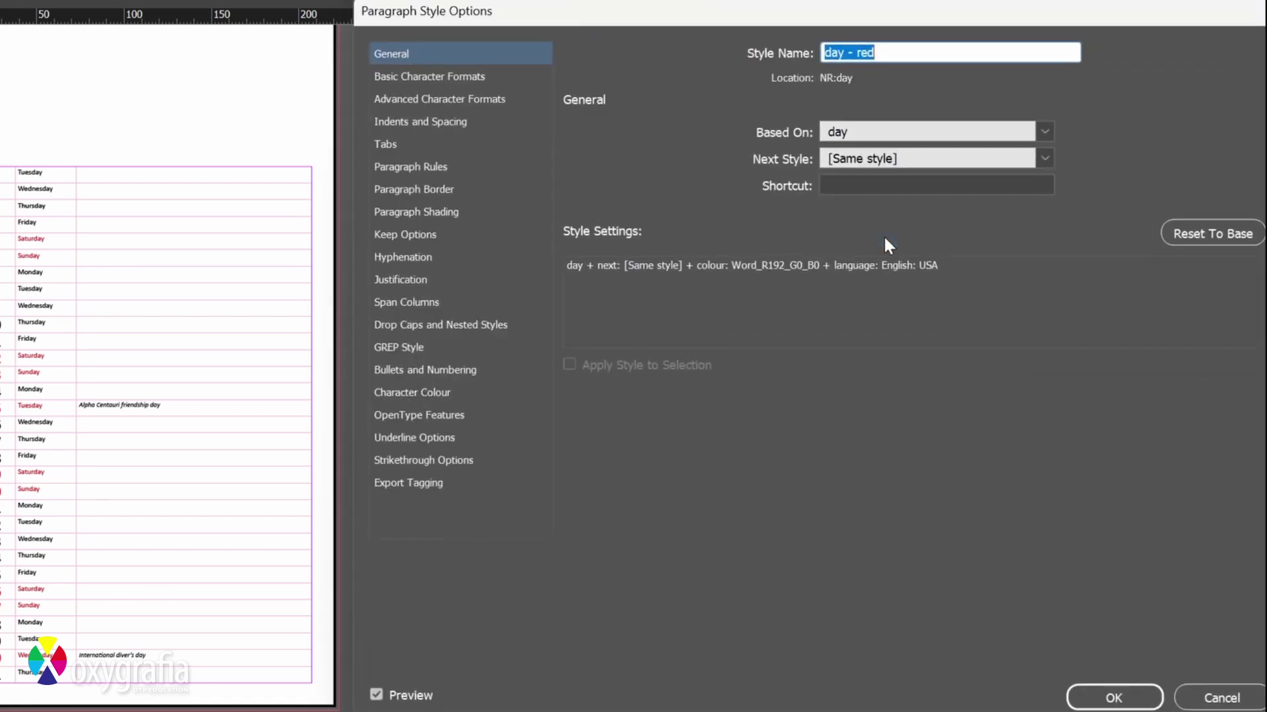
pyautogui.click(470, 393)
pyautogui.click(818, 188)
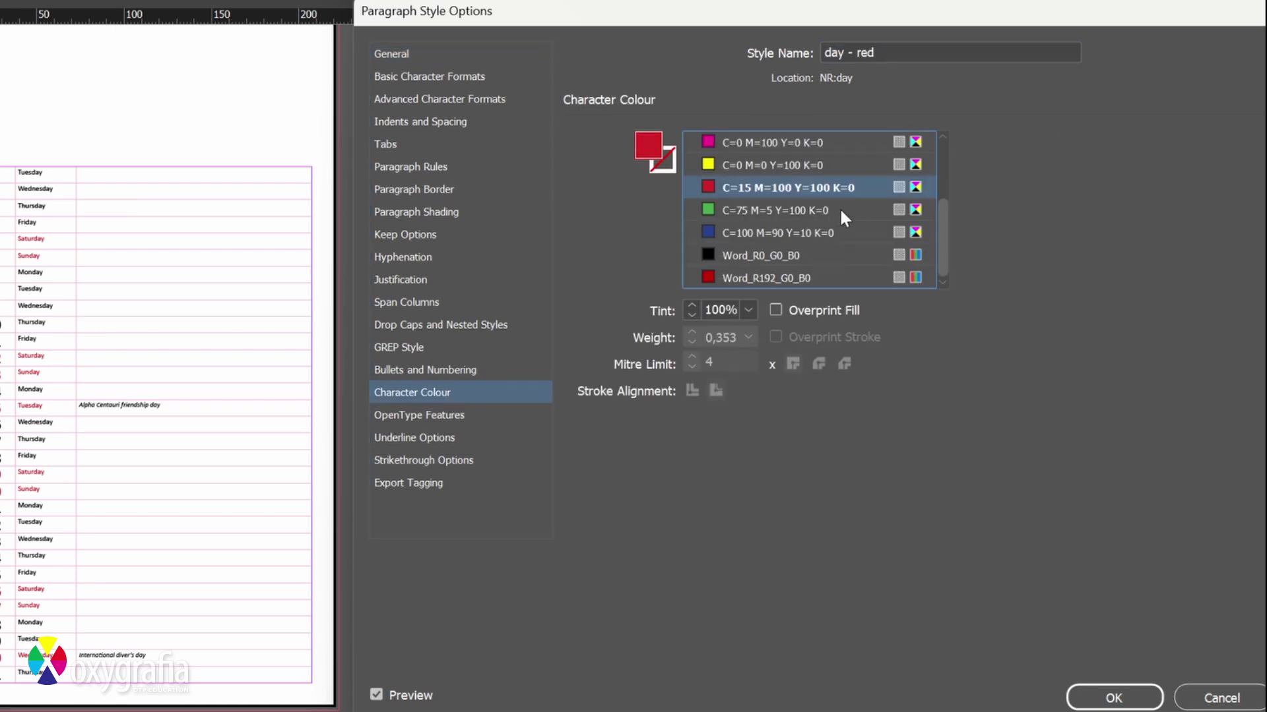
pyautogui.click(1114, 697)
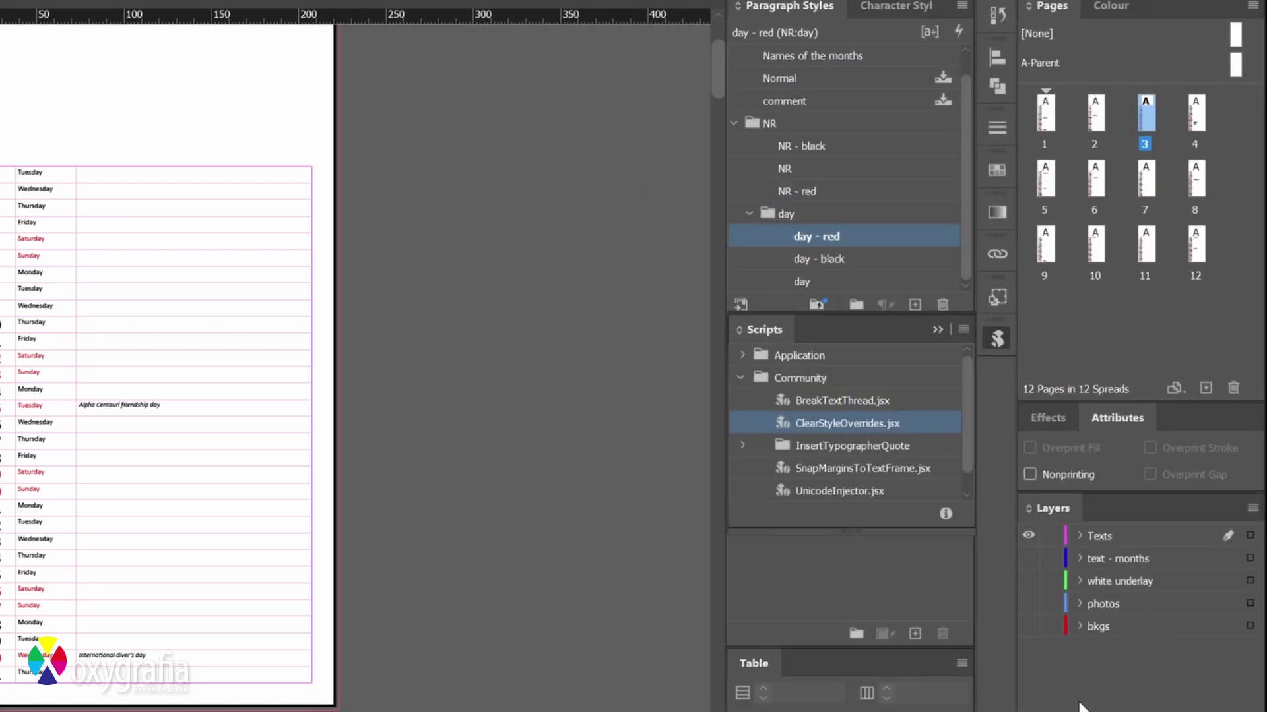
# - Set the day - black paragraph style's character colour to [Black]
pyautogui.doubleClick(849, 259)
pyautogui.click(452, 394)
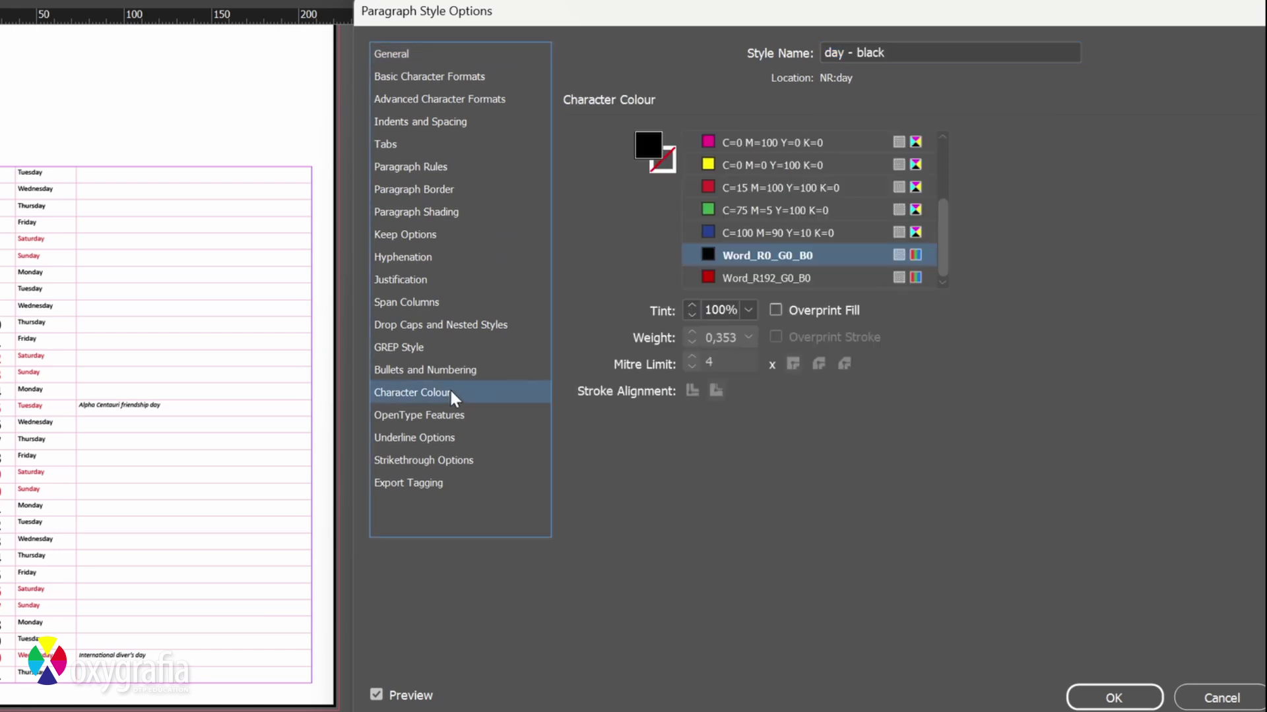
pyautogui.scroll(3, 845, 228)
pyautogui.click(842, 211)
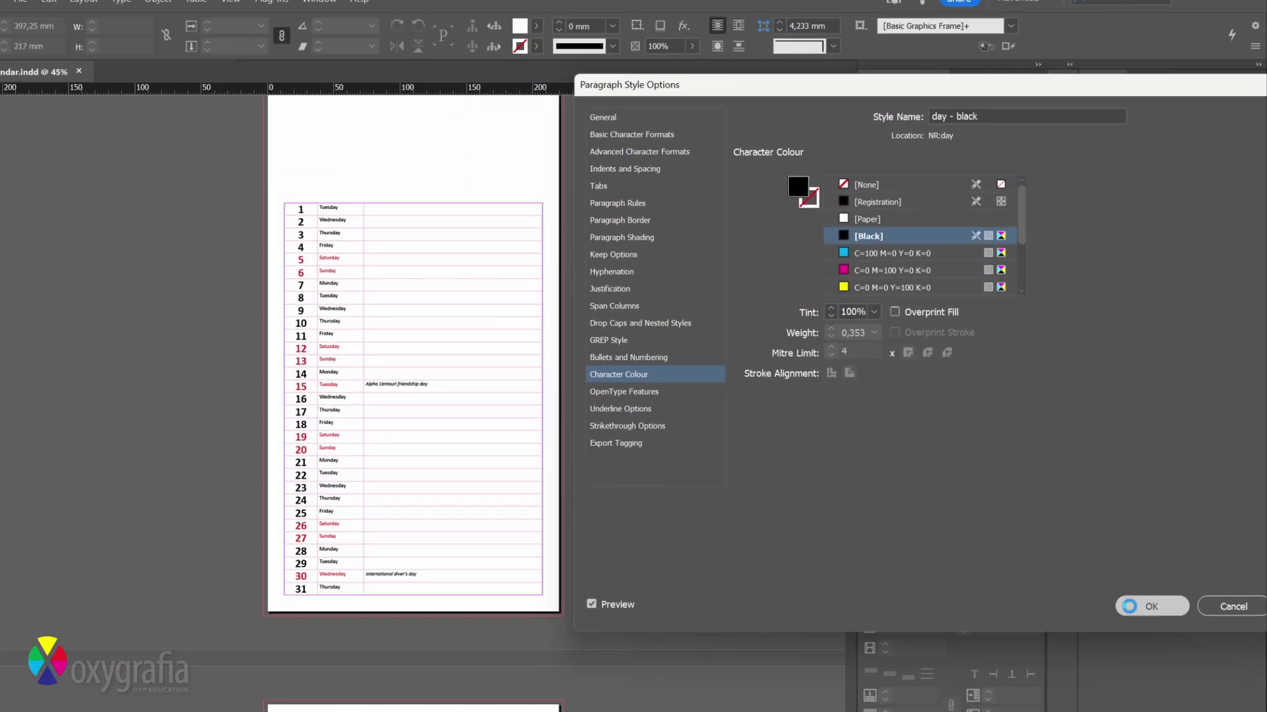
pyautogui.press('Return')
# - Increase the comment paragraph style's font size to 12 pt
pyautogui.moveTo(317, 449); pyautogui.dragTo(576, 605)
pyautogui.scroll(-3, 554, 462)
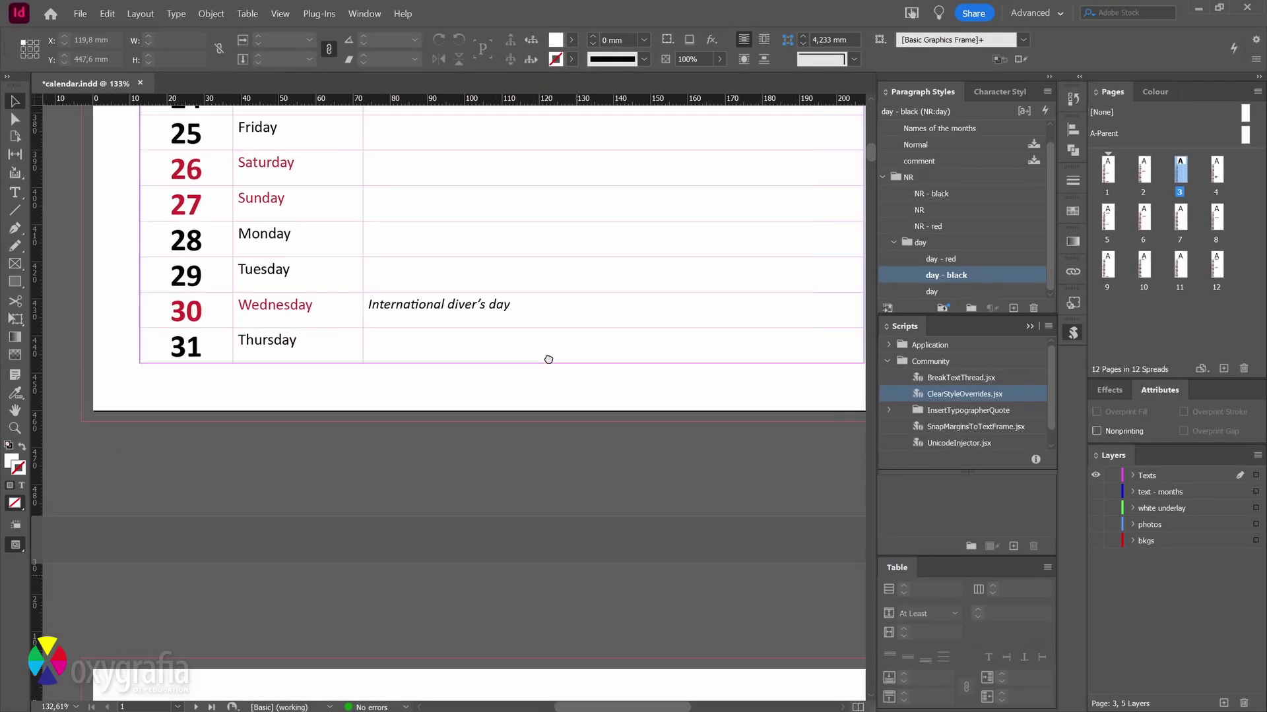
pyautogui.doubleClick(970, 179)
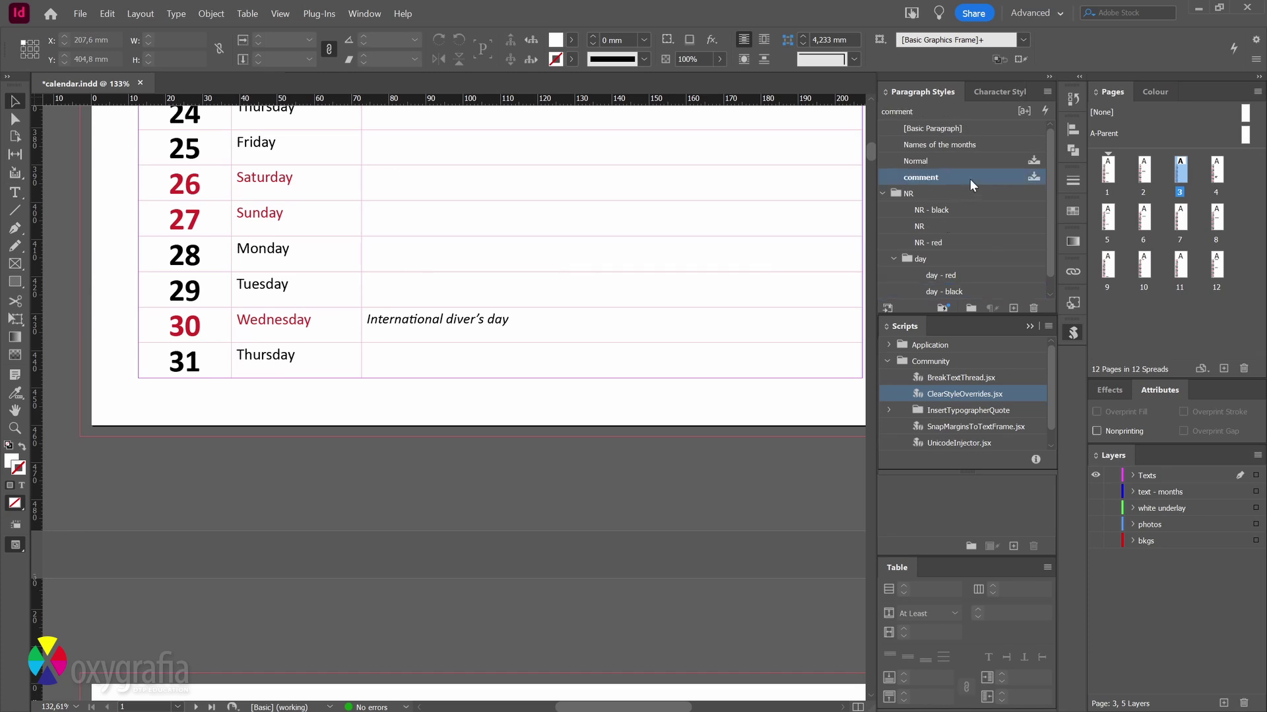
pyautogui.click(693, 144)
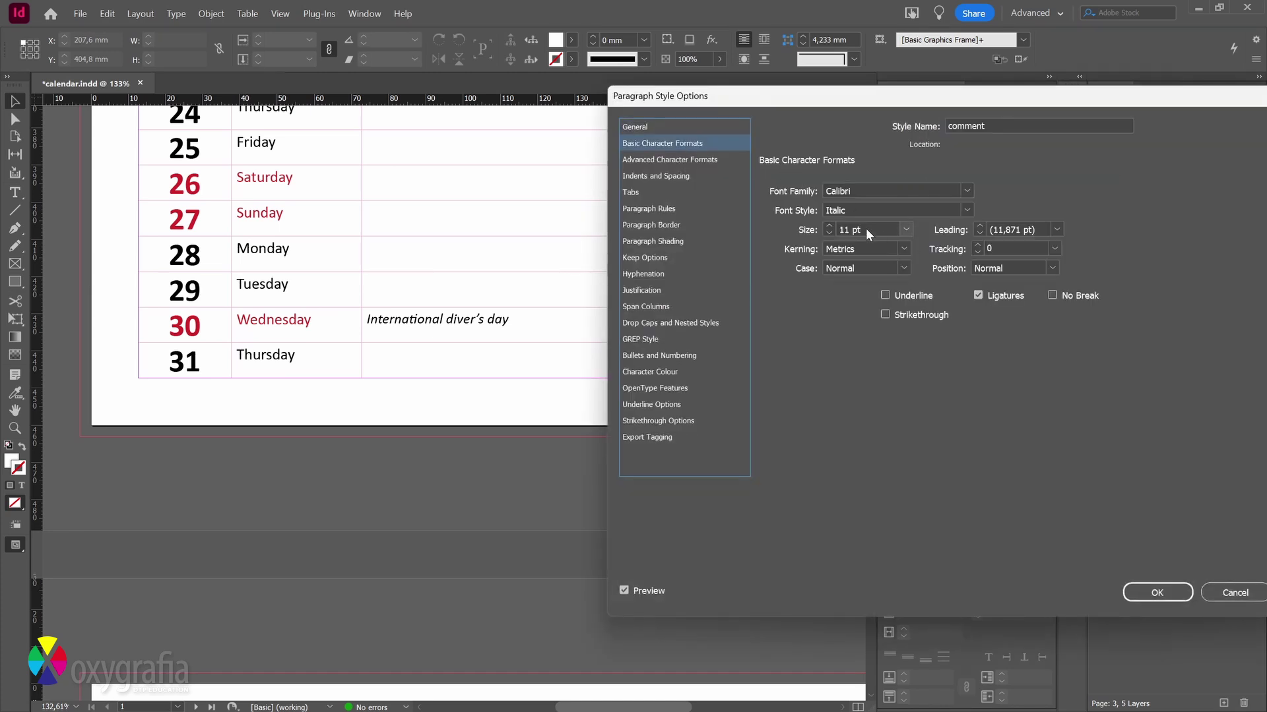
pyautogui.click(829, 225)
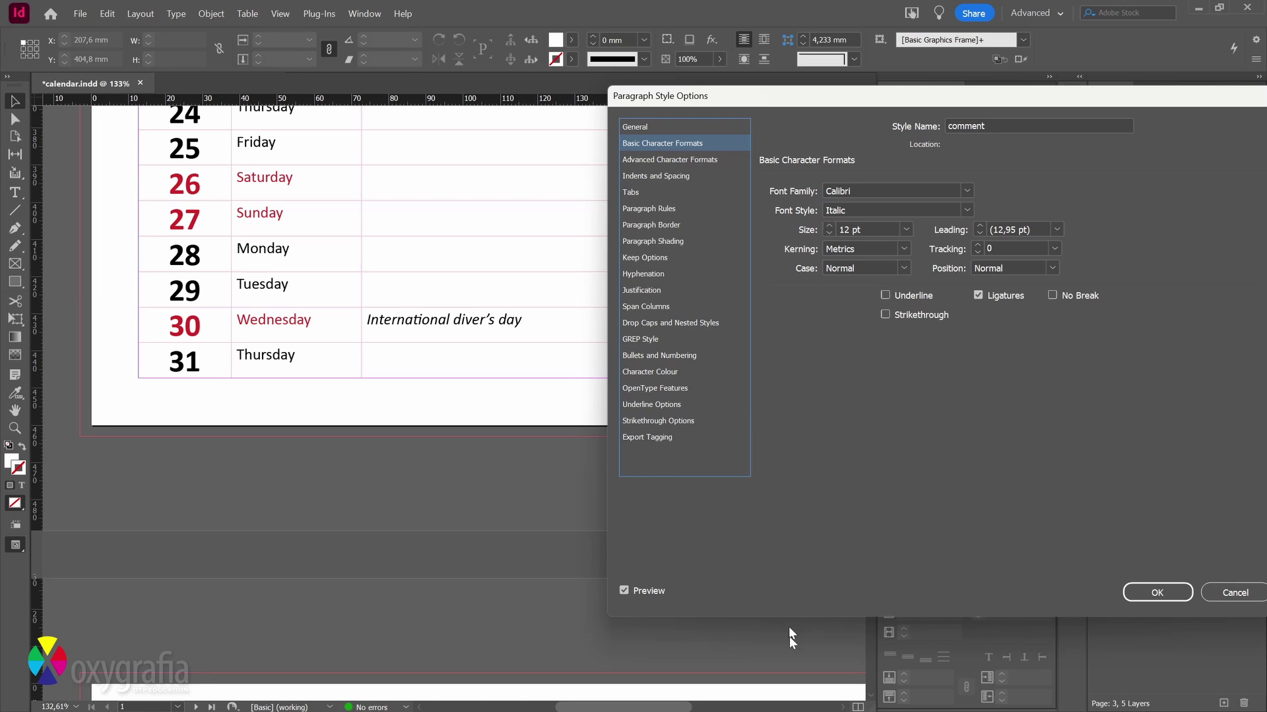
pyautogui.click(1143, 591)
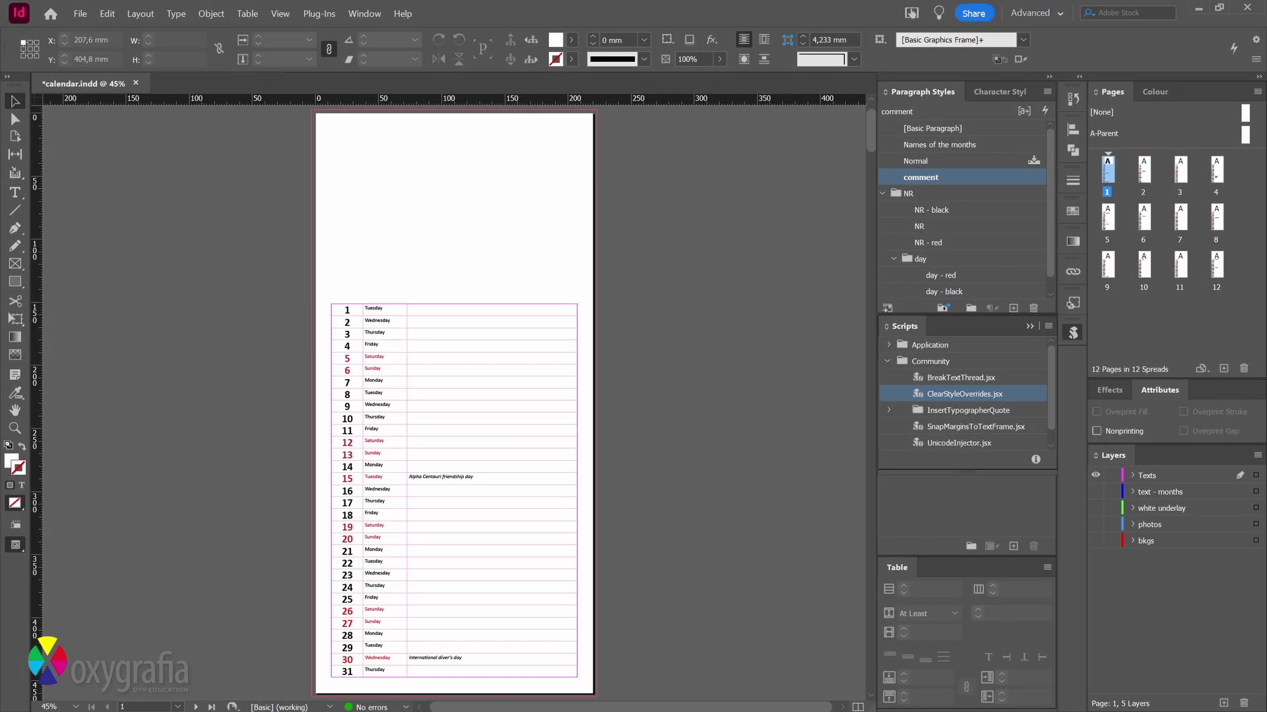
# - Create a new table style and name it Main
pyautogui.click(1073, 332)
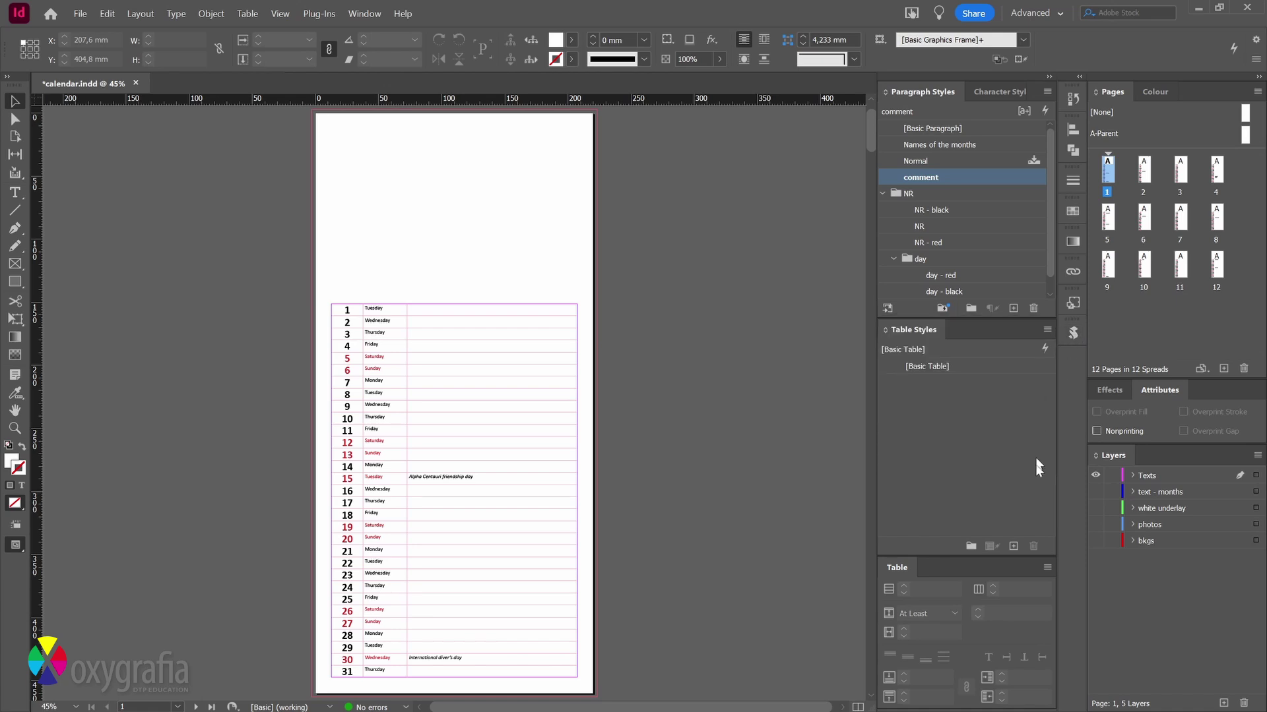
pyautogui.click(1013, 546)
pyautogui.click(975, 383)
pyautogui.click(975, 383)
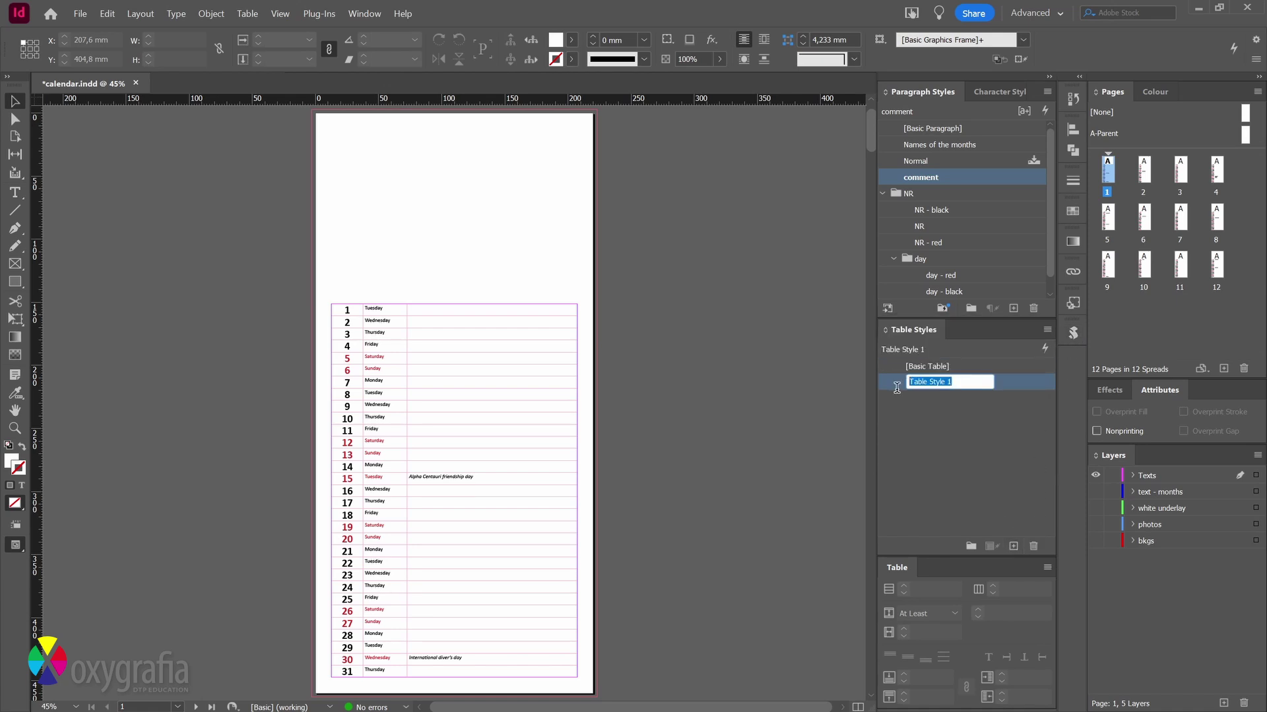
pyautogui.write('Main')
pyautogui.press('Return')
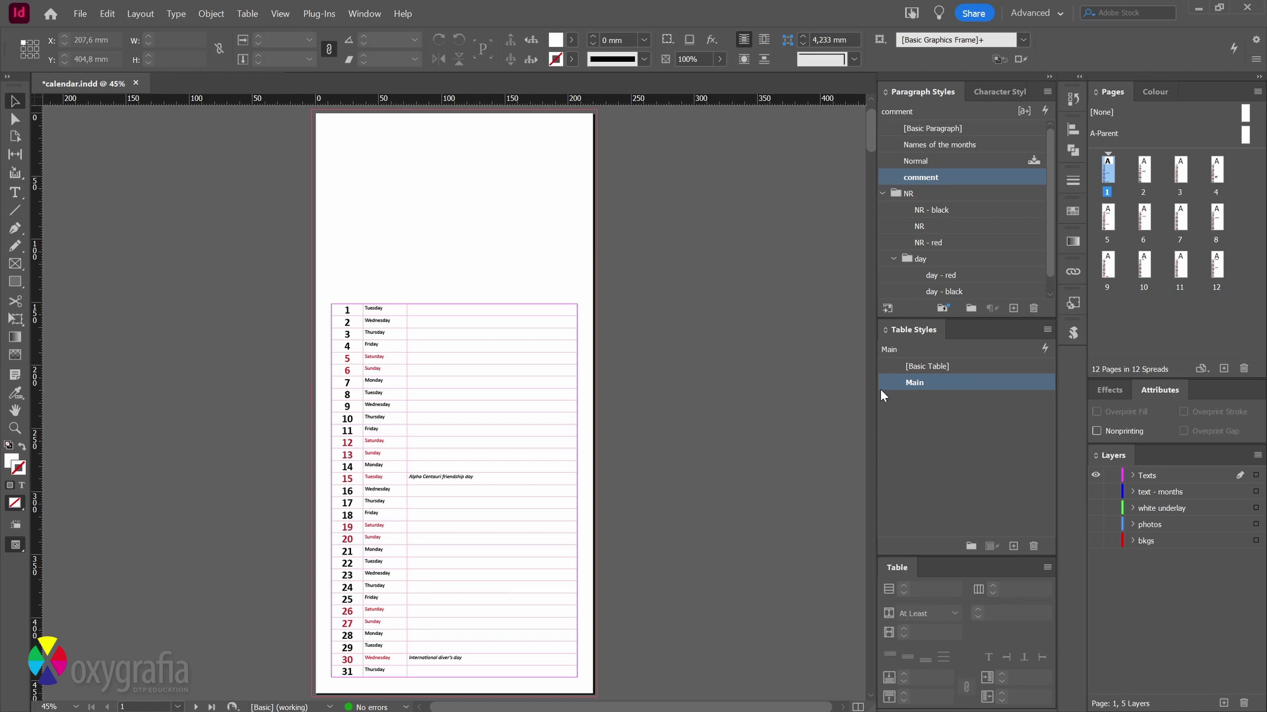
# - Apply the Main table style to the calendar table and deselect its frame
pyautogui.moveTo(880, 389); pyautogui.dragTo(509, 374)
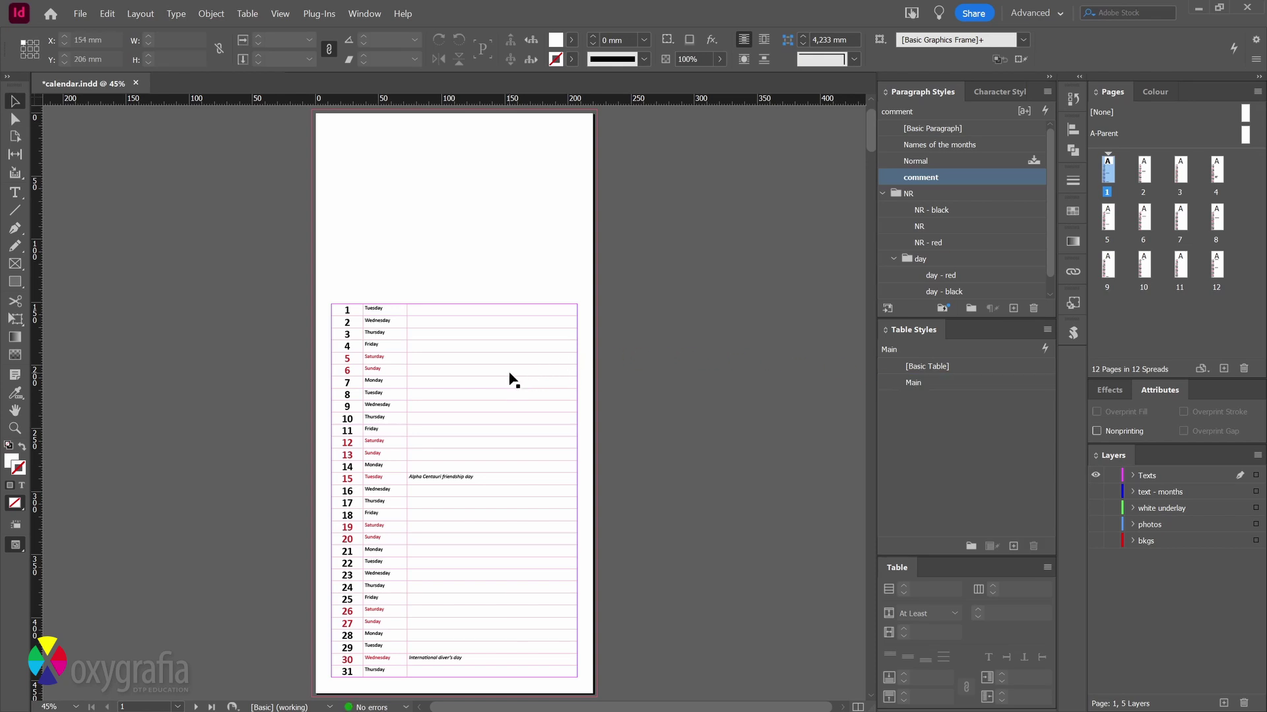
pyautogui.click(437, 377)
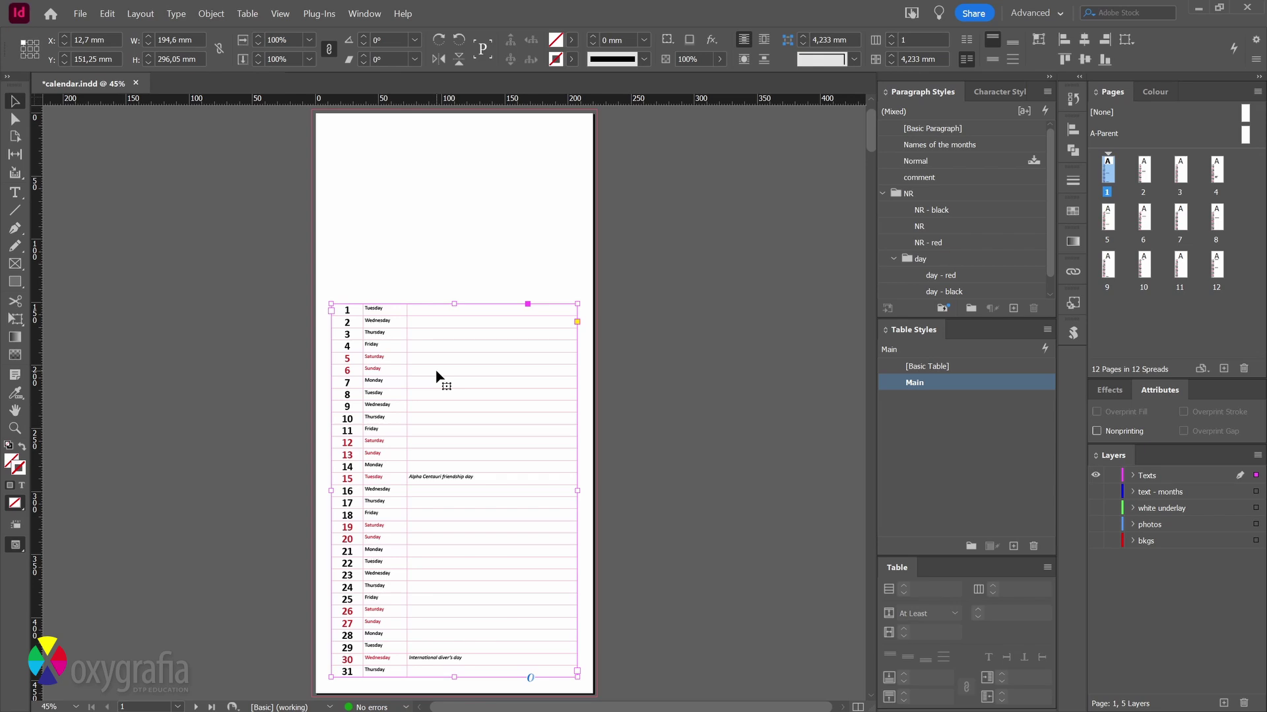
pyautogui.hotkey('ctrl', 'shift', 'a')
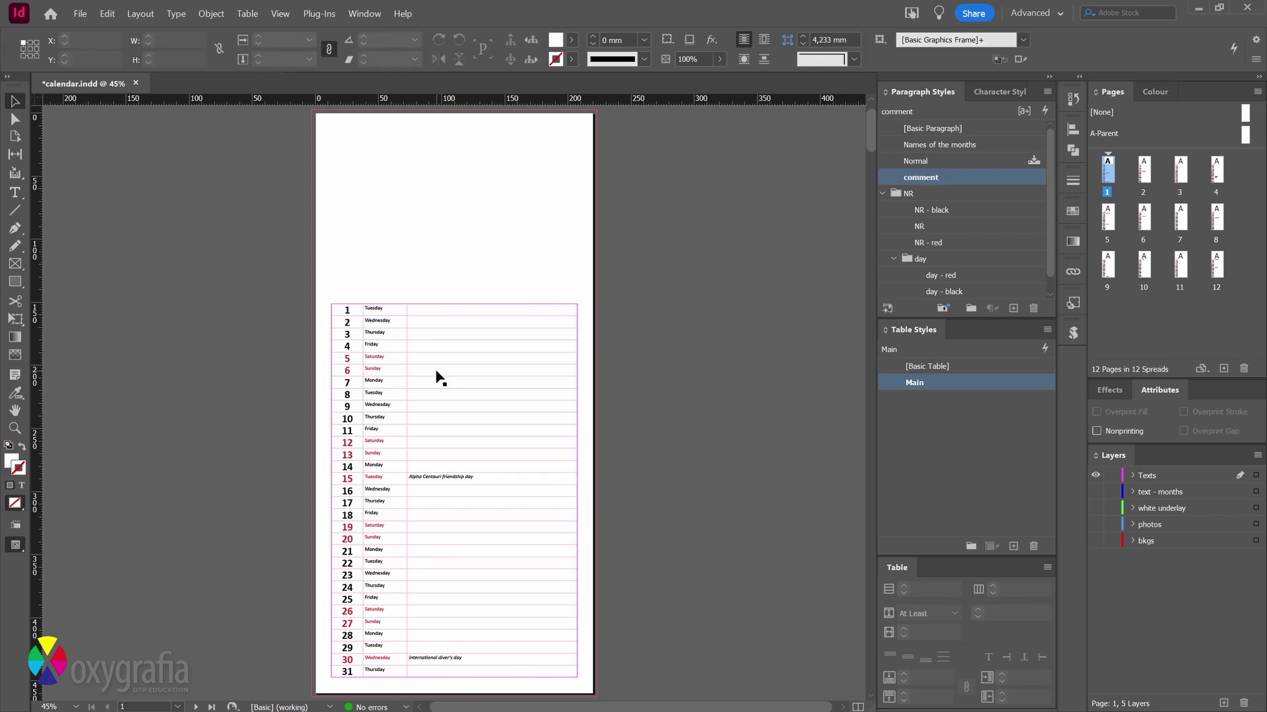
# - Set the Main table style's fills to alternate Every Other Row, skipping the first 1 row
pyautogui.doubleClick(1012, 387)
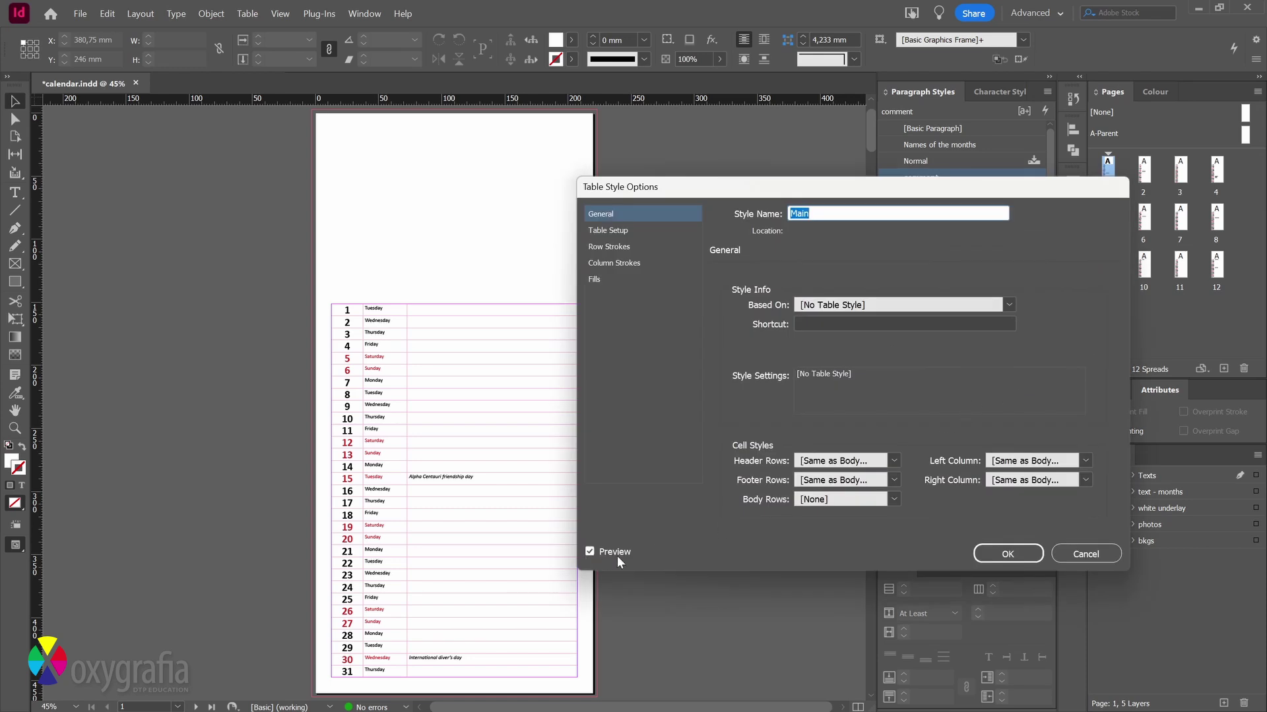
pyautogui.click(613, 289)
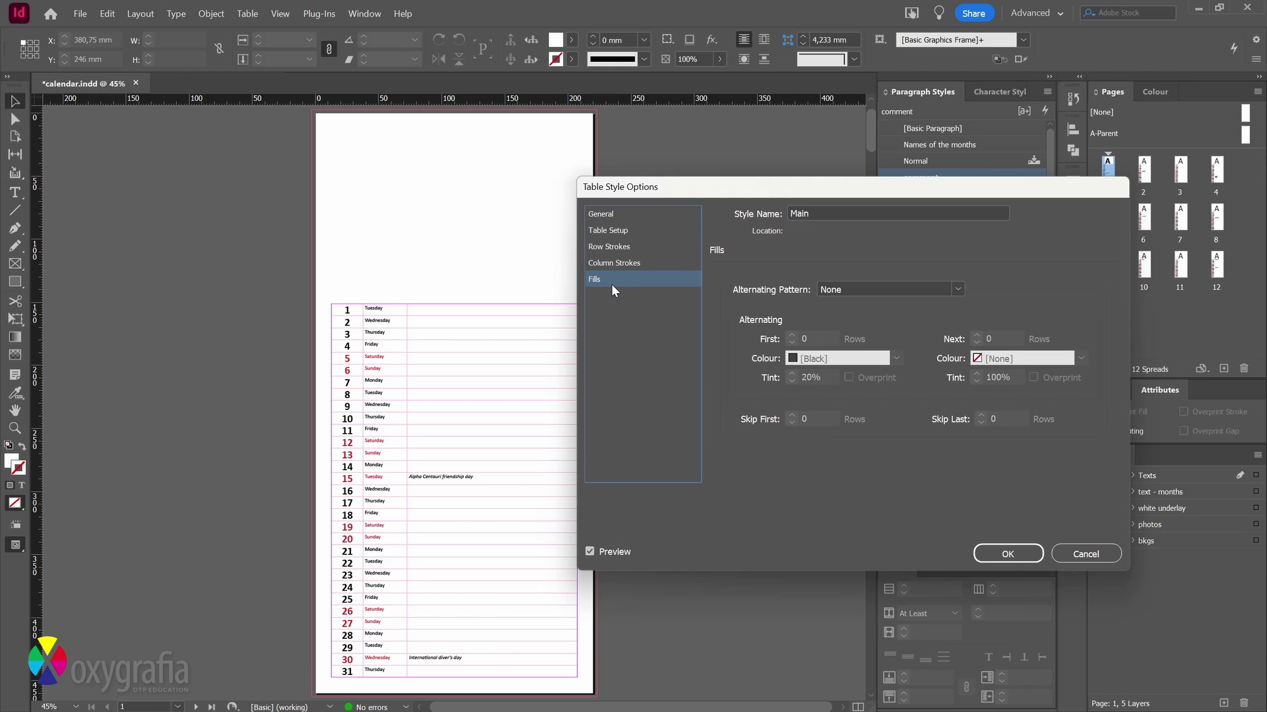
pyautogui.click(843, 291)
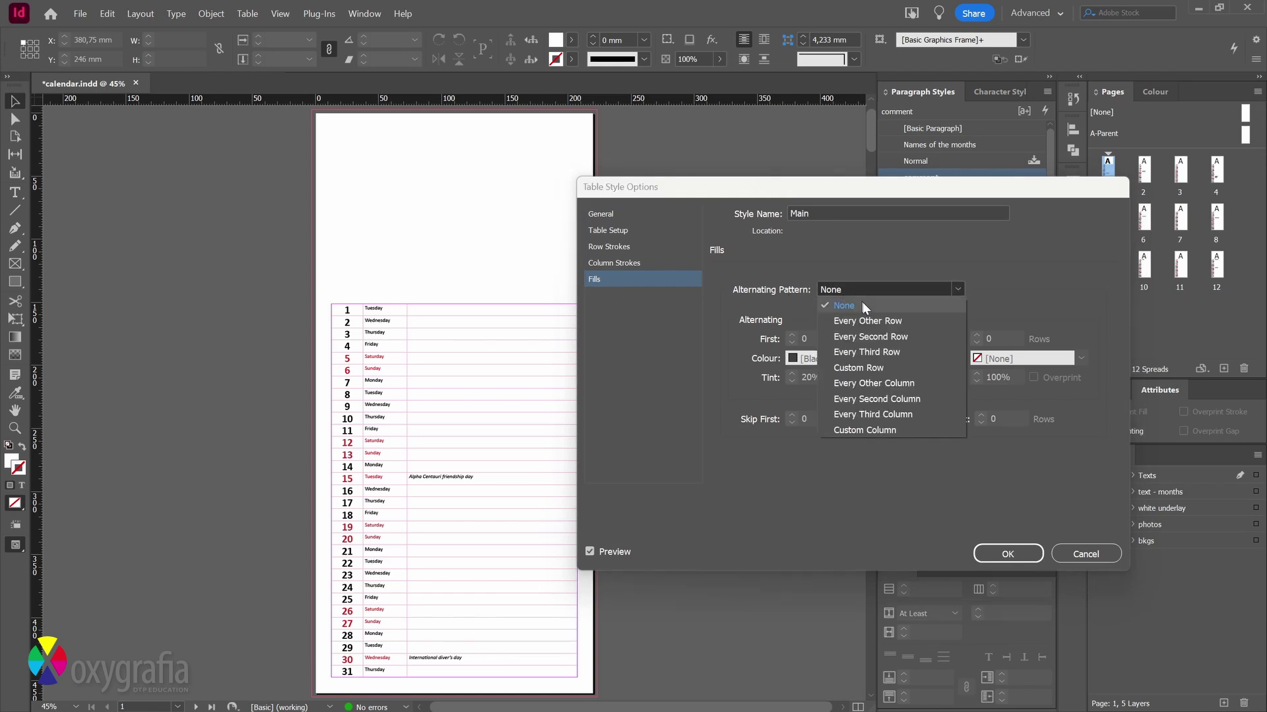
pyautogui.click(868, 322)
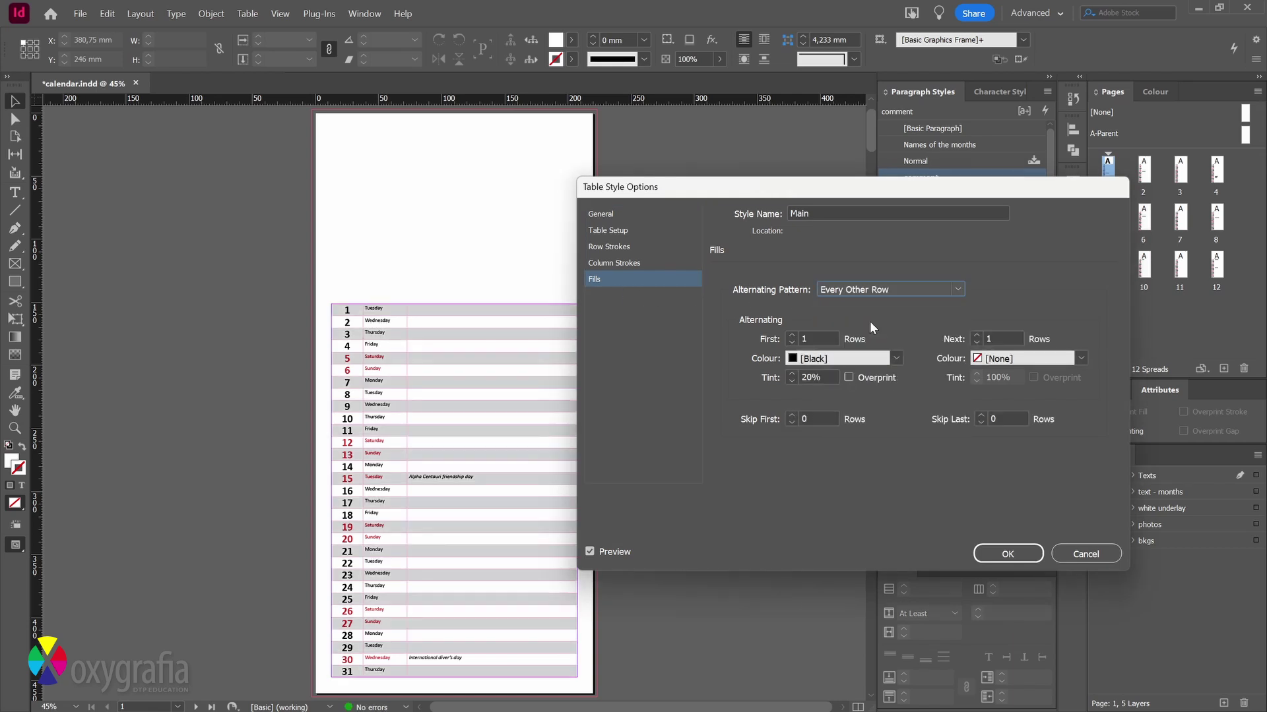
pyautogui.click(792, 415)
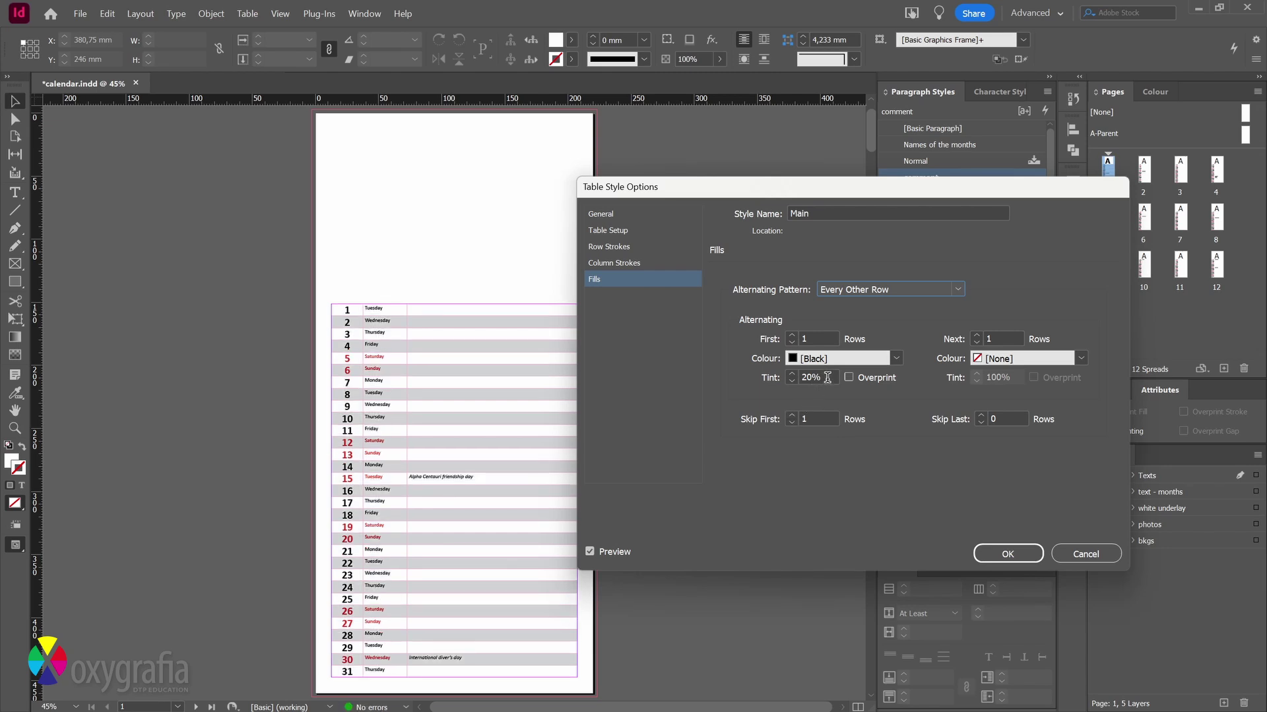
# - Set the tint of the Main table style's alternating [Black] fill to 10% and apply the style changes
pyautogui.moveTo(830, 377); pyautogui.dragTo(780, 376)
pyautogui.write('10')
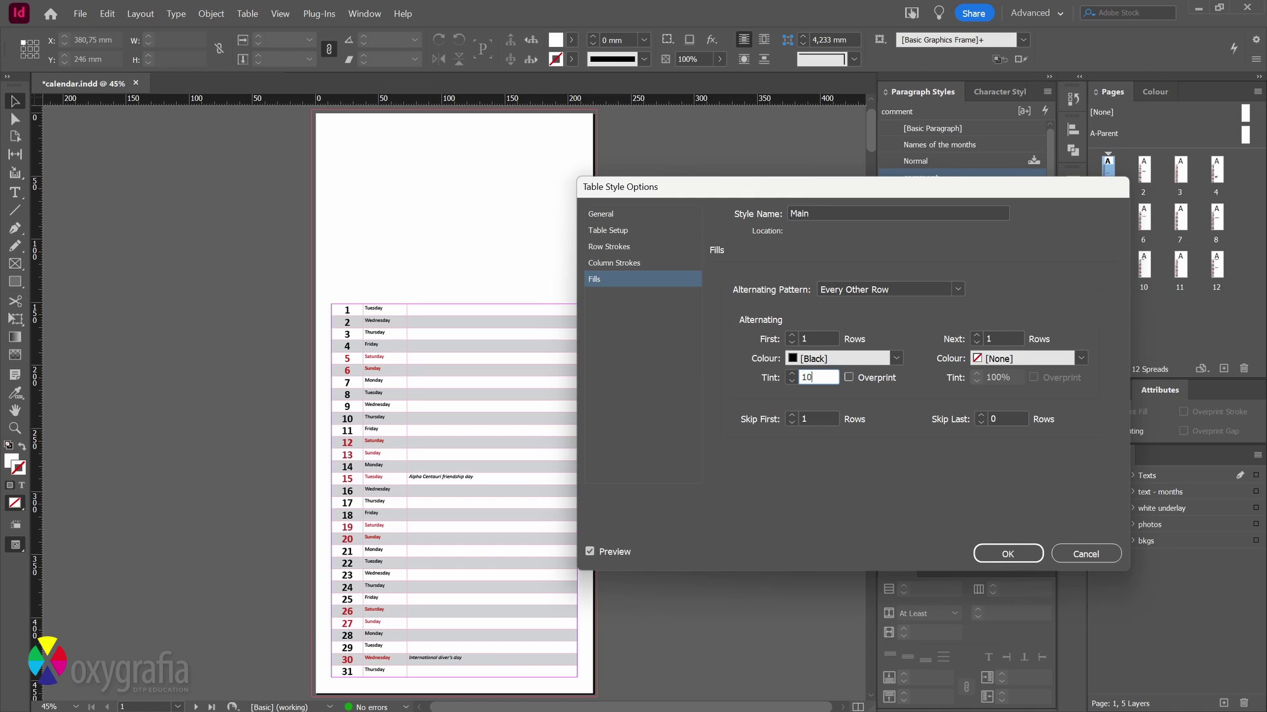
pyautogui.press('Tab')
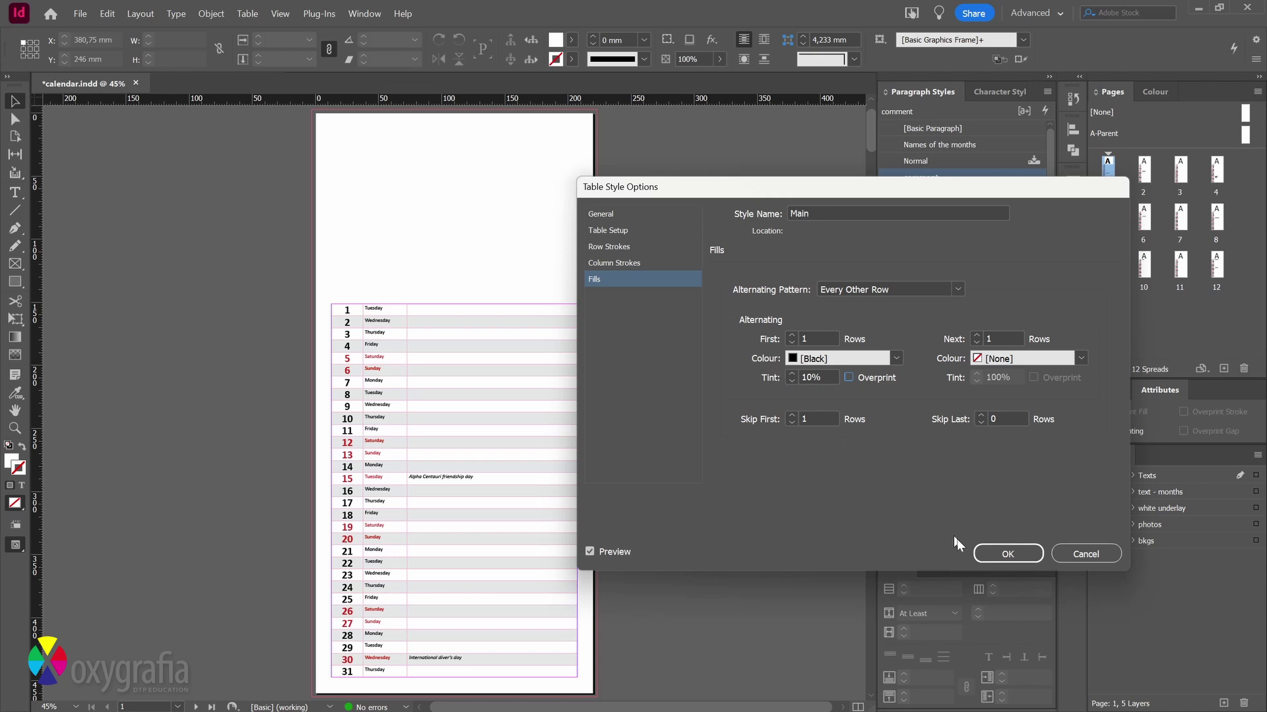
pyautogui.click(1000, 554)
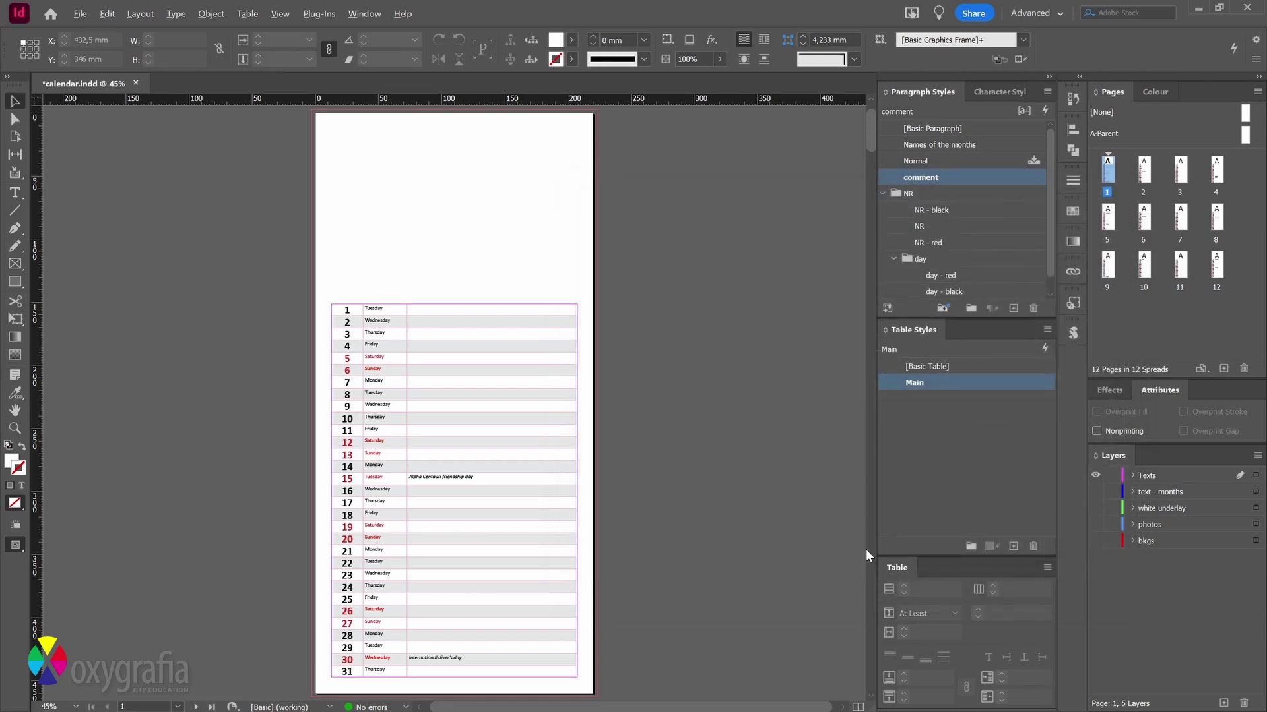
# - Check the alternating row fills on the calendar tables across the monthly pages
pyautogui.scroll(-10, 752, 374)
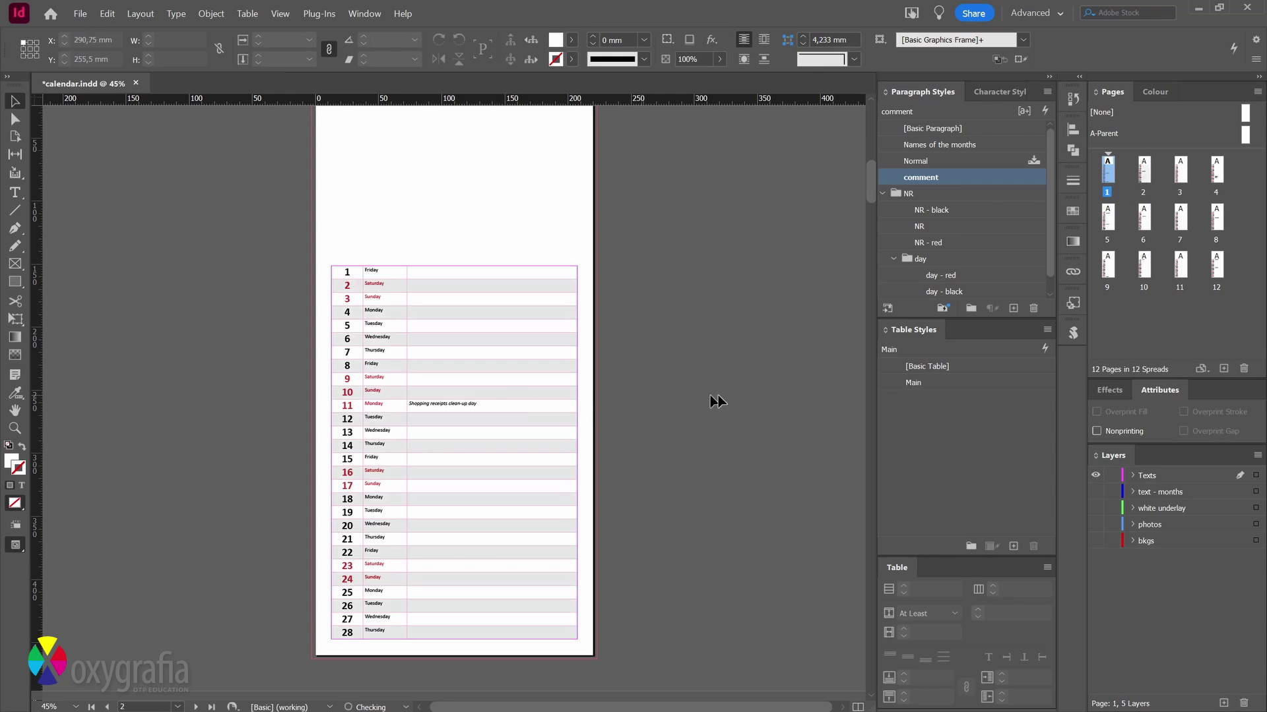
pyautogui.scroll(-10, 738, 399)
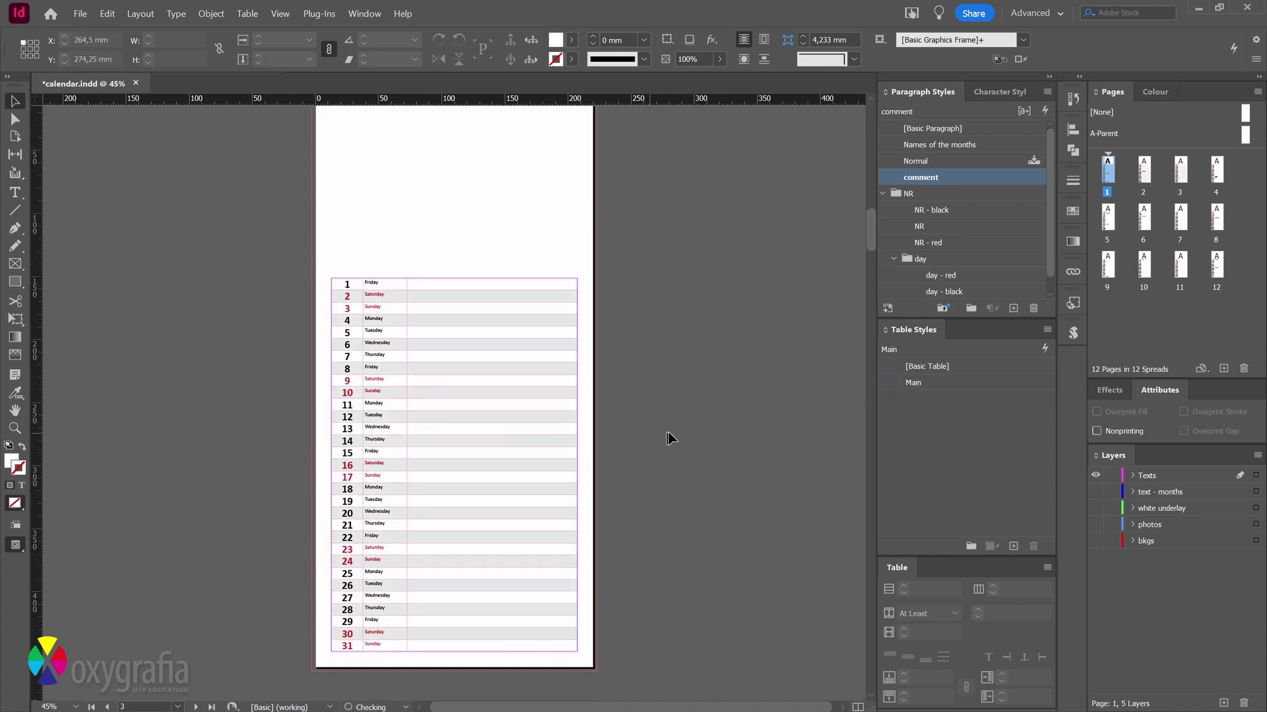
pyautogui.scroll(-20, 672, 439)
pyautogui.scroll(-20, 728, 439)
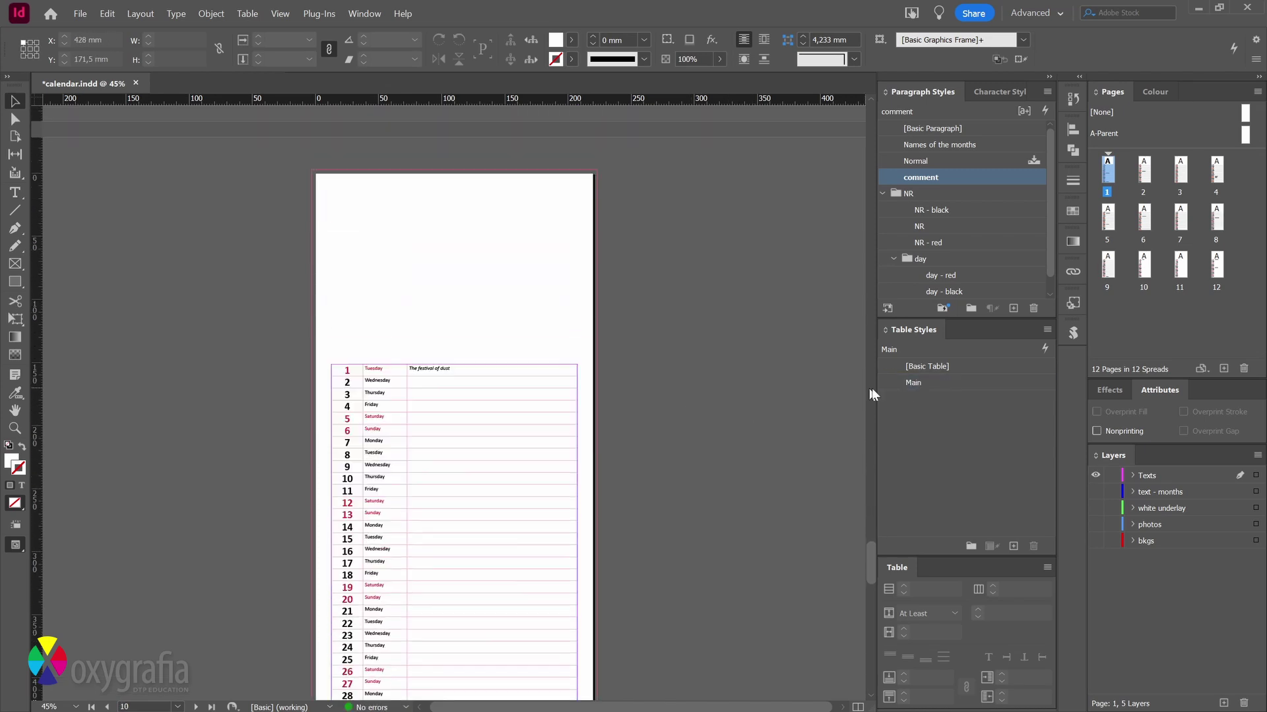
pyautogui.scroll(-10, 733, 426)
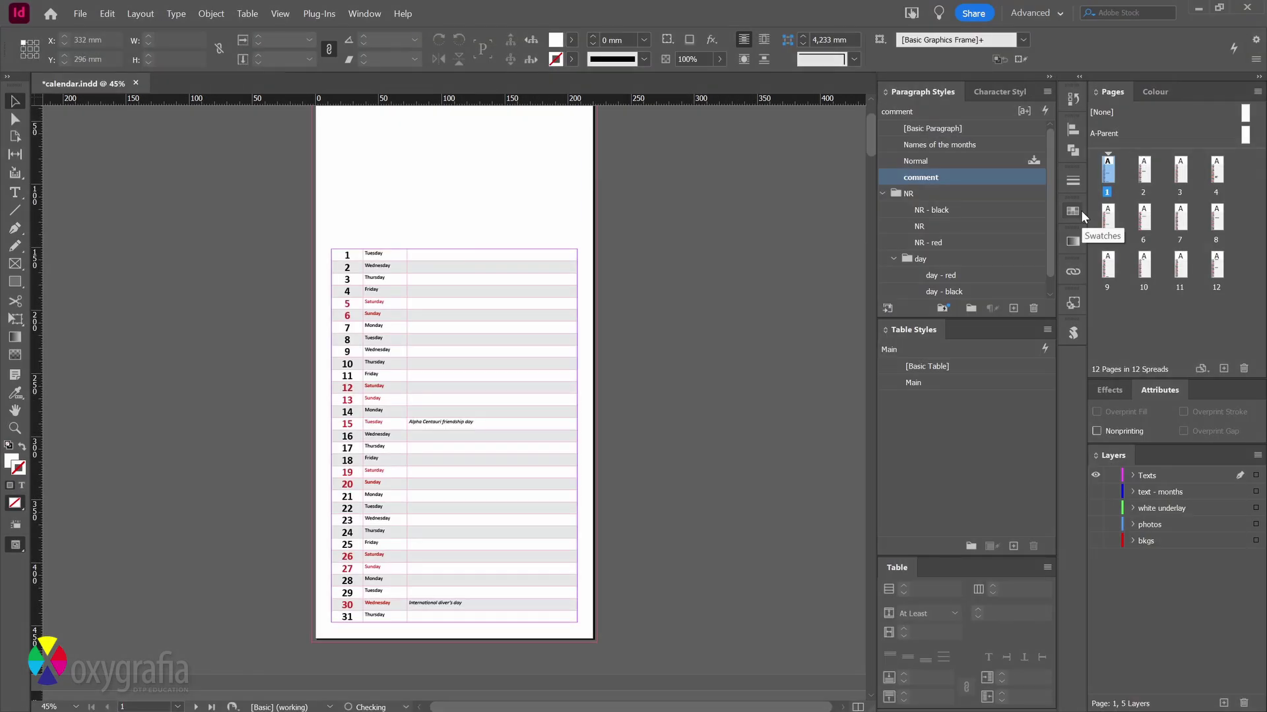
# - Display the document's cell styles and create a new cell style named CS
pyautogui.click(365, 14)
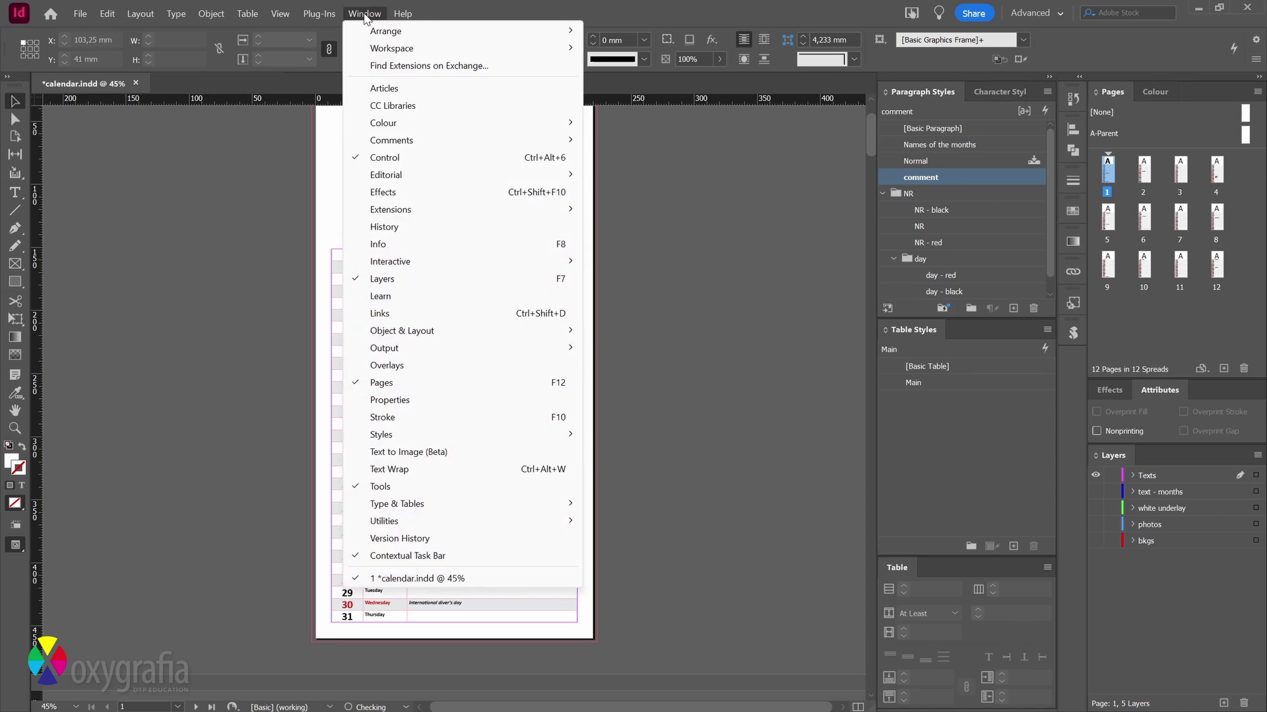
pyautogui.moveTo(480, 434)
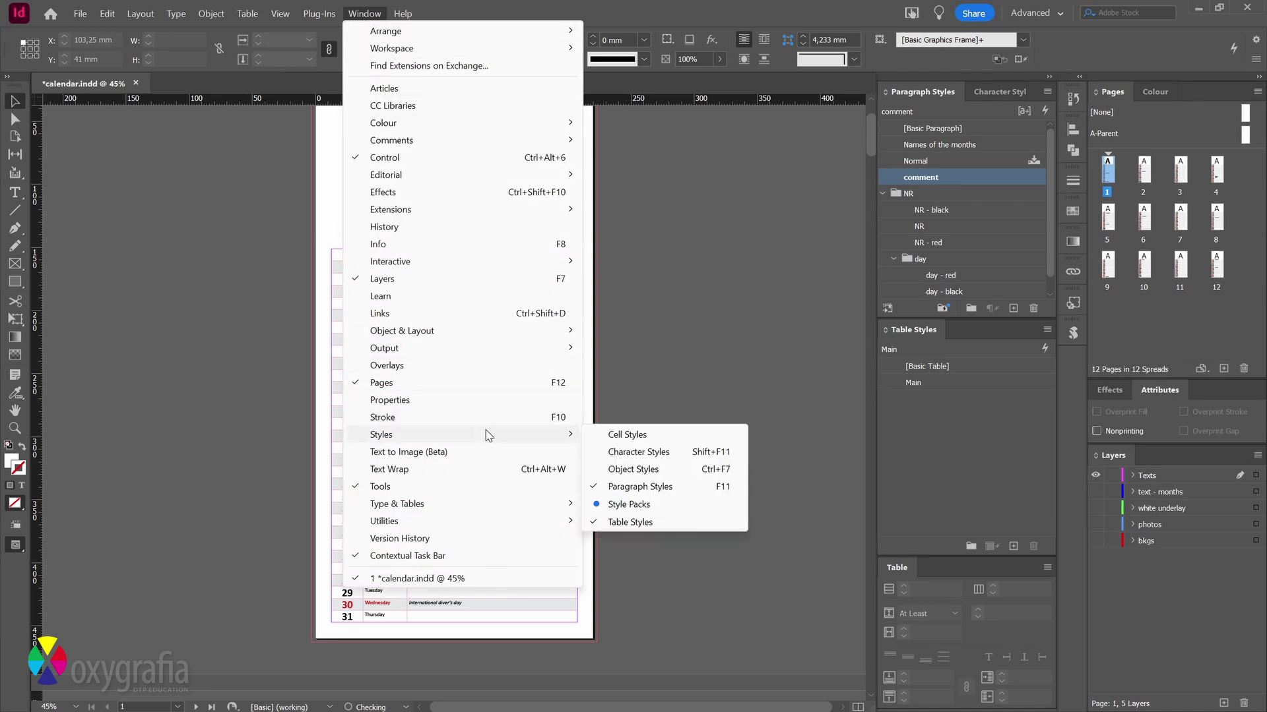
pyautogui.click(617, 437)
pyautogui.moveTo(693, 260); pyautogui.dragTo(728, 332)
pyautogui.moveTo(763, 464); pyautogui.dragTo(769, 528)
pyautogui.click(818, 516)
pyautogui.click(753, 386)
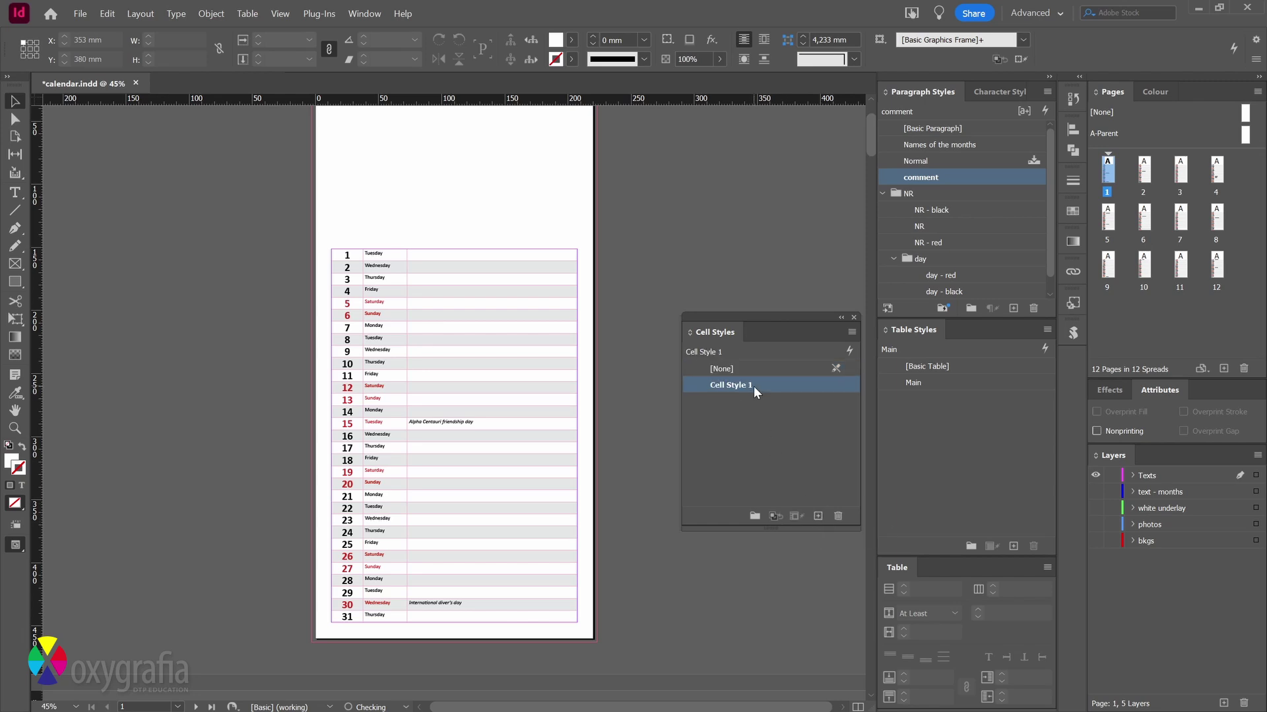
pyautogui.doubleClick(753, 386)
pyautogui.write('CS')
pyautogui.click(759, 533)
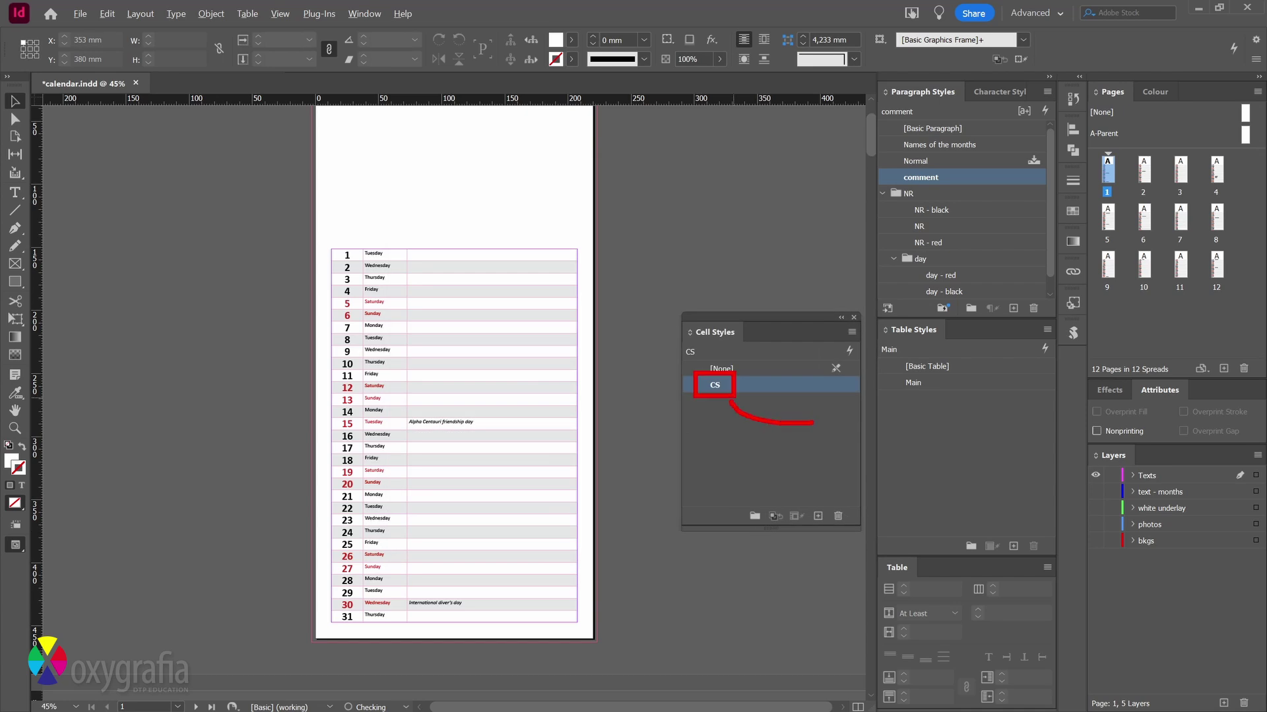
# - Assign the CS cell style to the body rows of the Main table style
pyautogui.doubleClick(960, 385)
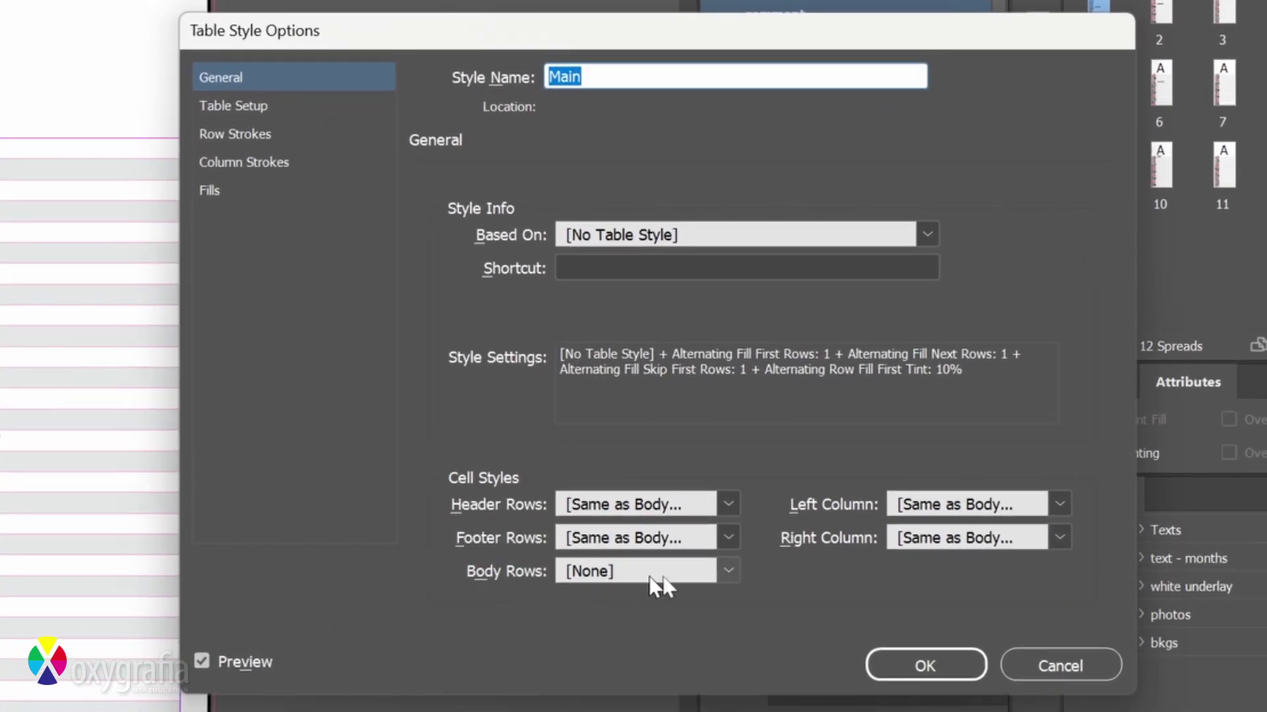
pyautogui.click(726, 572)
pyautogui.click(650, 624)
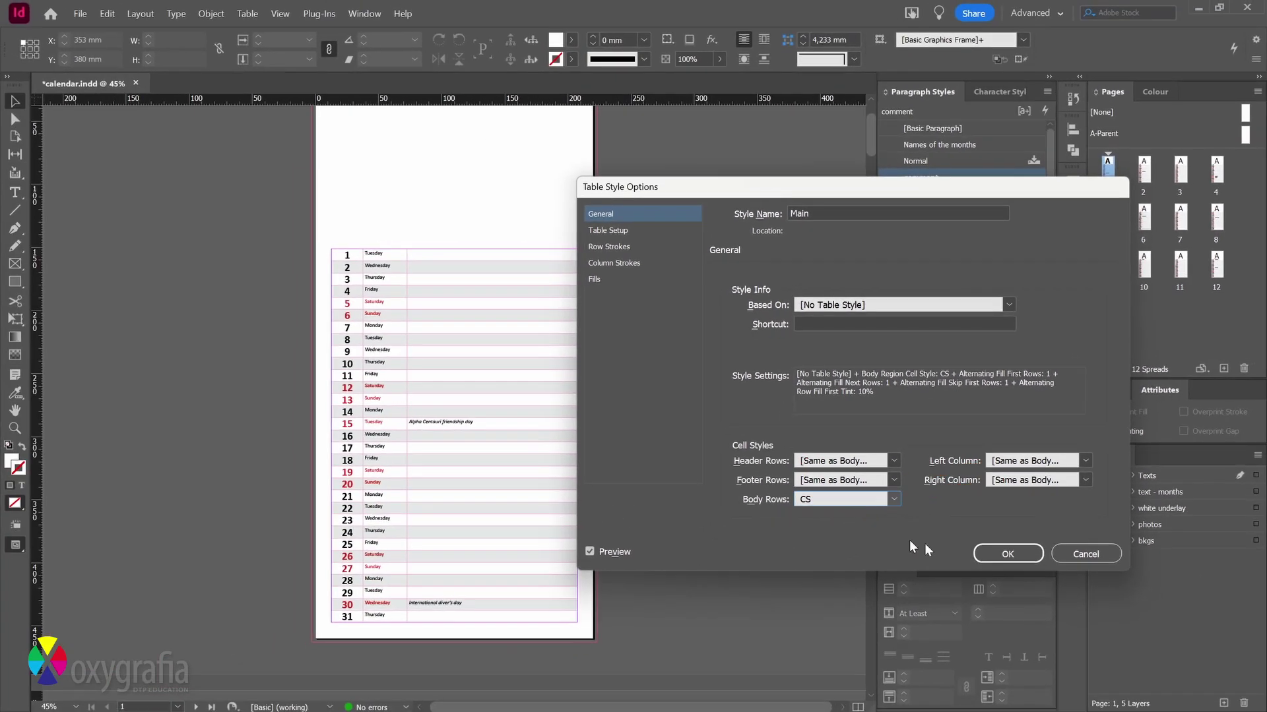
pyautogui.click(1013, 556)
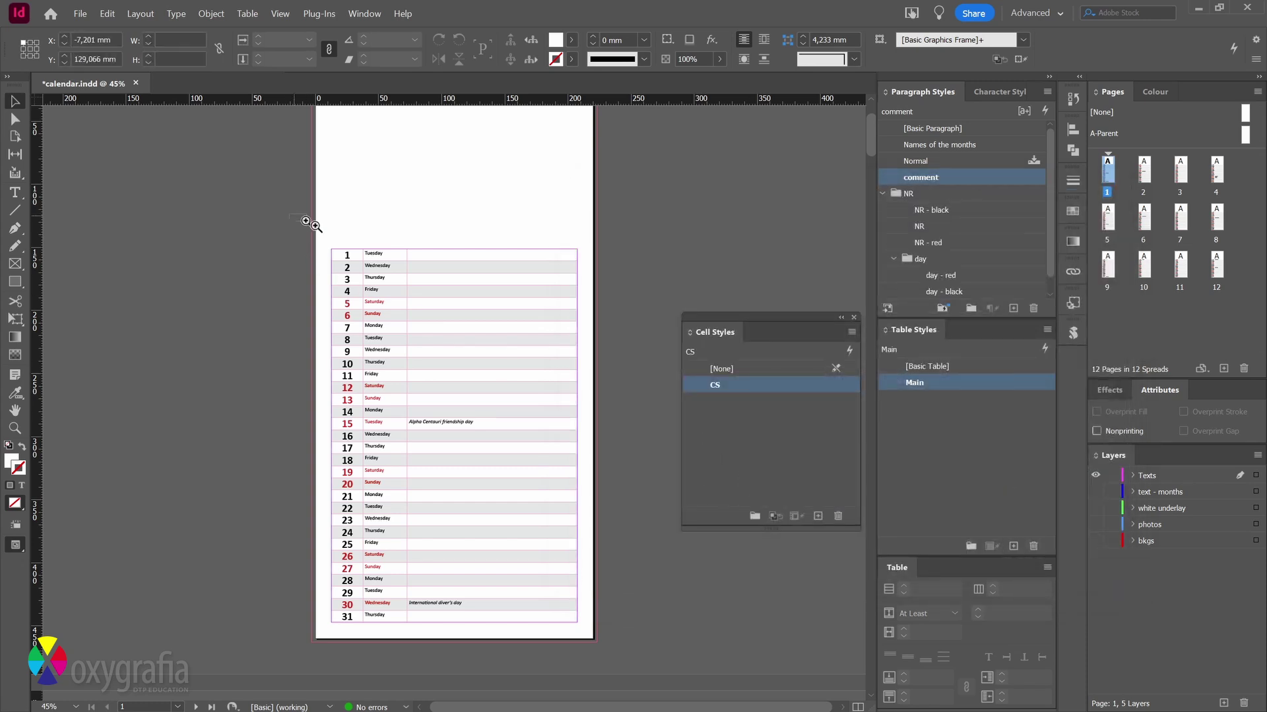
# - Set the vertical justification of the CS cell style to Align Centre and apply the change
pyautogui.moveTo(306, 222); pyautogui.dragTo(592, 371)
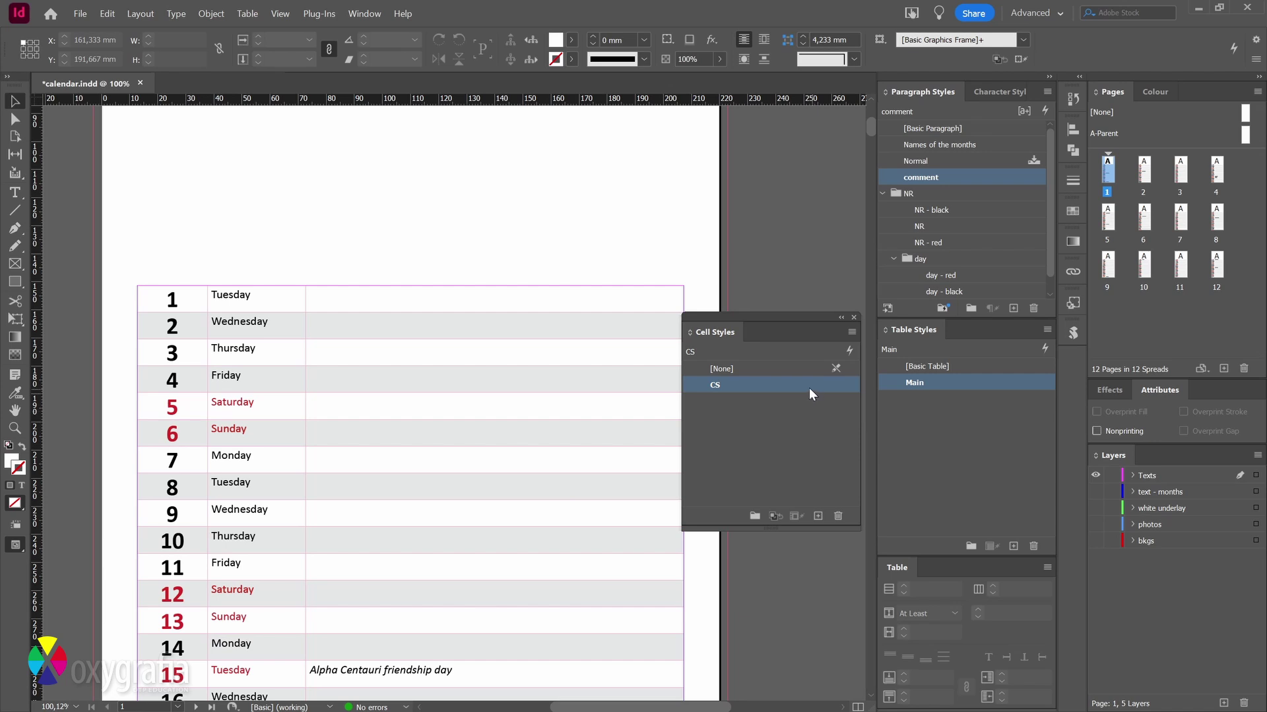
pyautogui.doubleClick(774, 388)
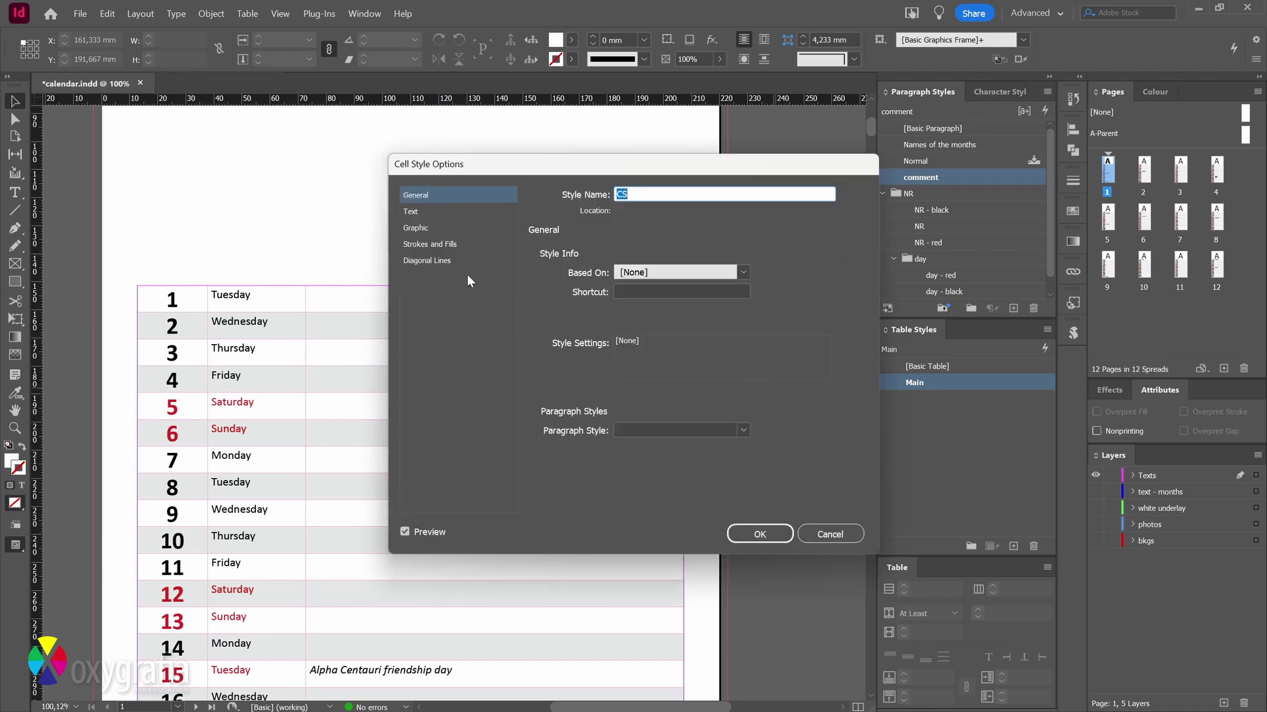
pyautogui.click(411, 212)
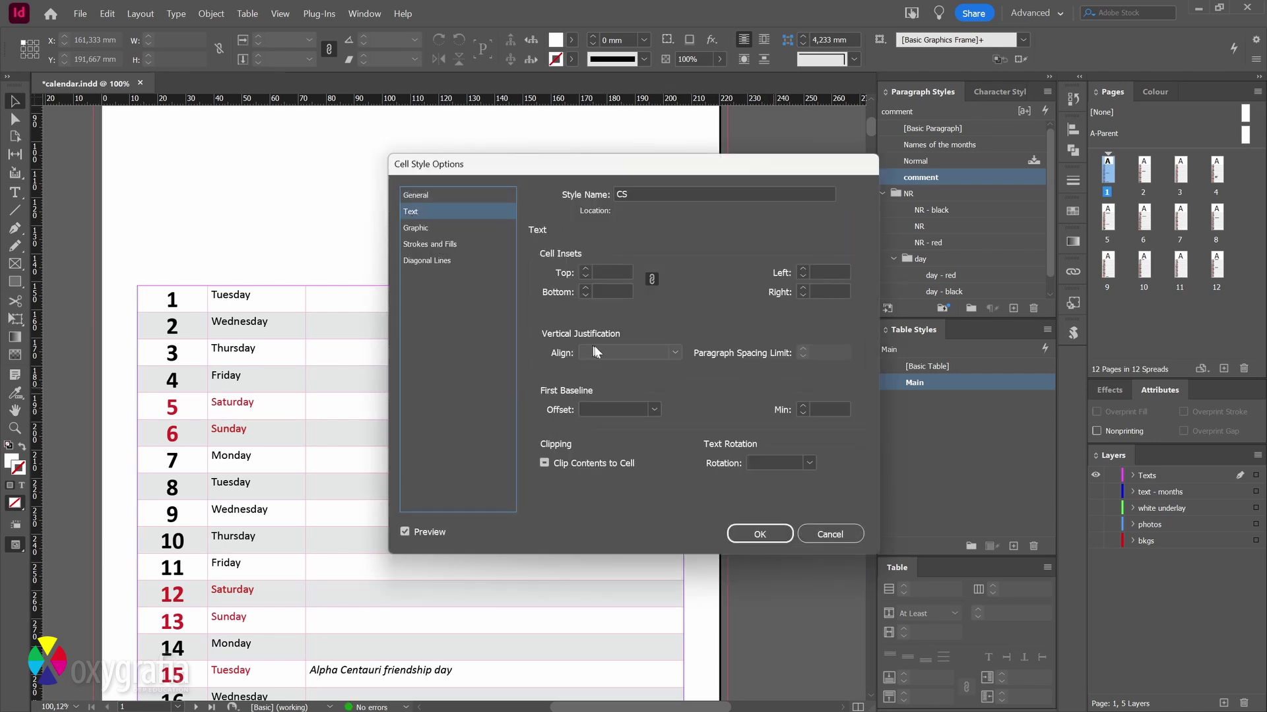
pyautogui.click(672, 353)
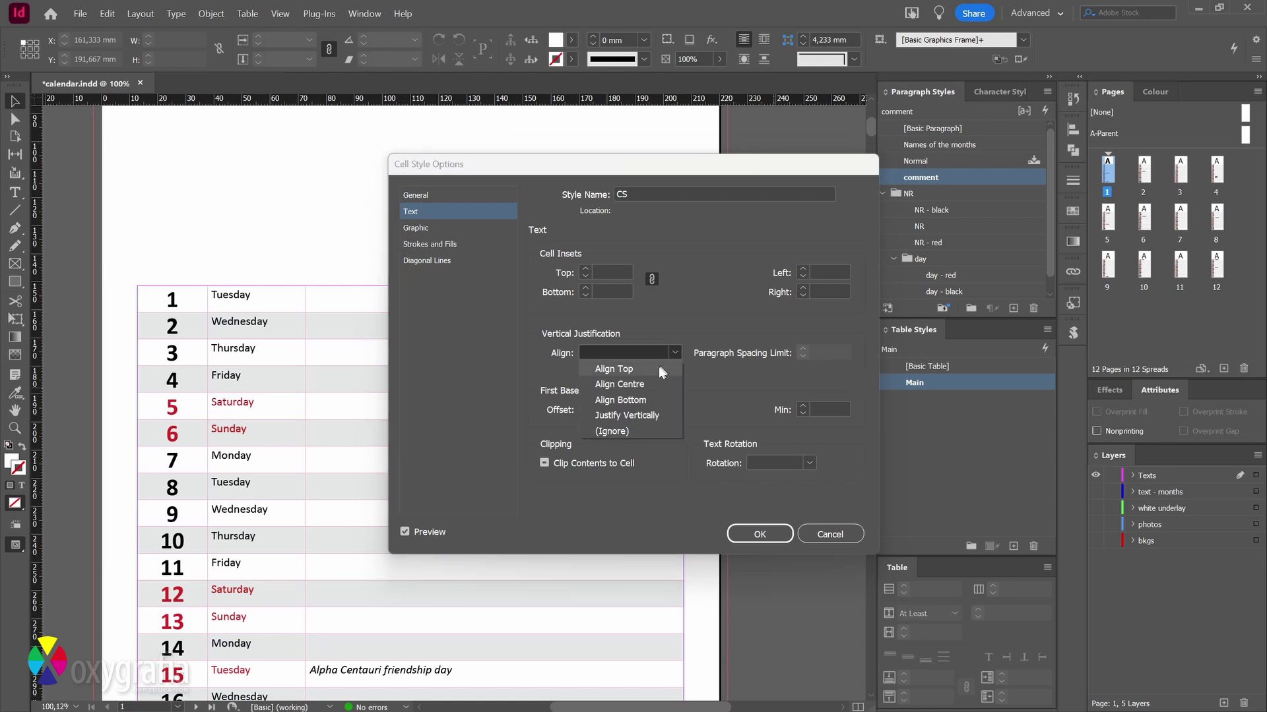
pyautogui.click(646, 385)
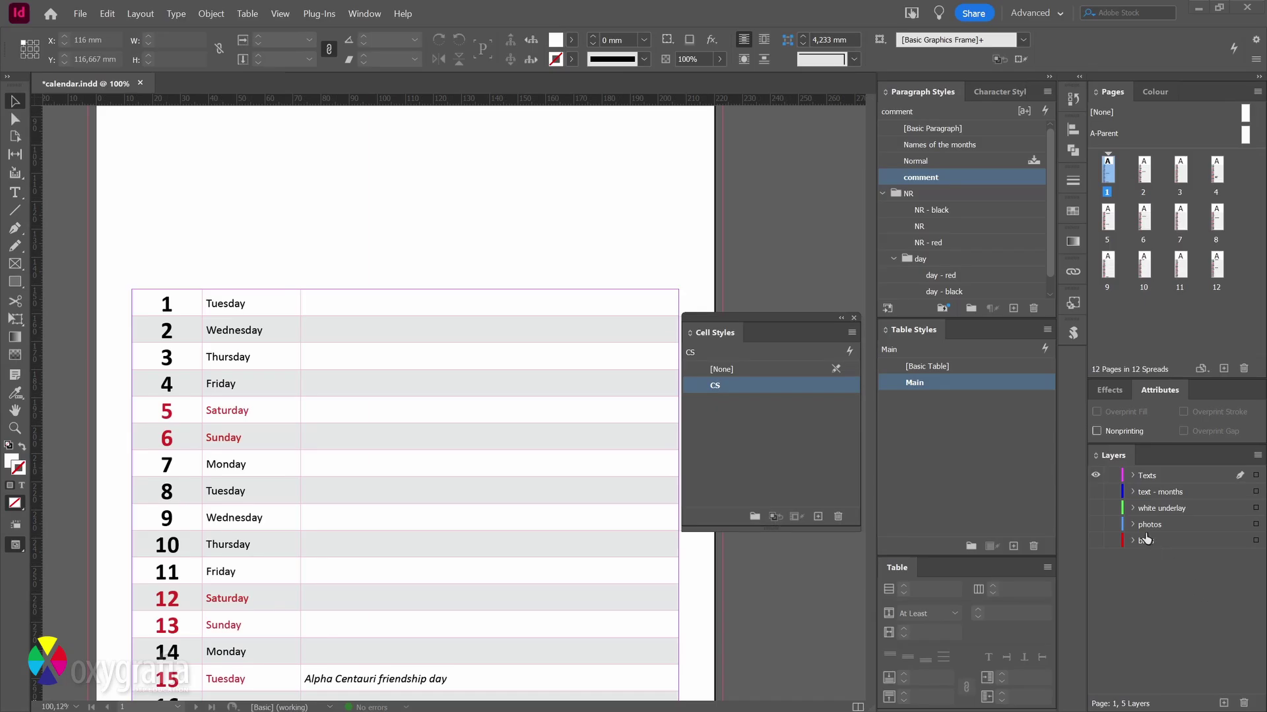
# - Show the text - months, white underlay, photos and bkgs layers and check the January and February pages
pyautogui.moveTo(1098, 497); pyautogui.dragTo(1097, 542)
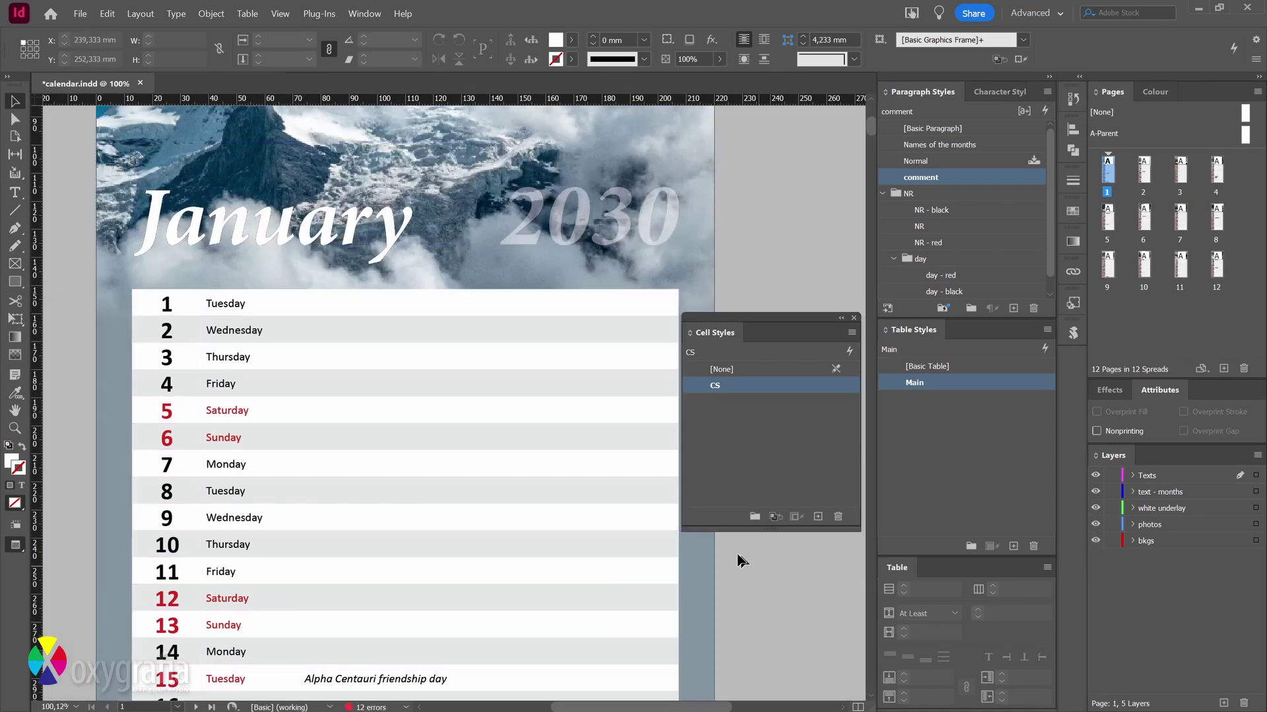
pyautogui.scroll(-15, 616, 501)
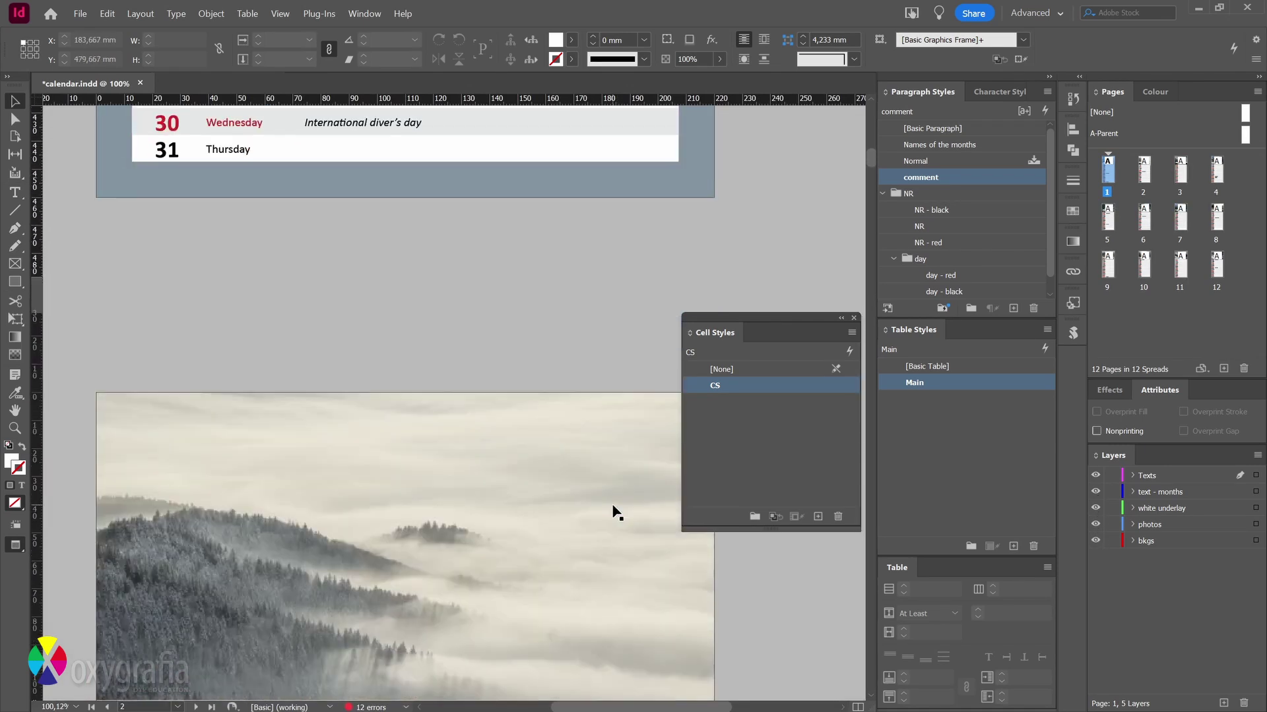
pyautogui.scroll(-15, 617, 513)
pyautogui.scroll(3, 616, 514)
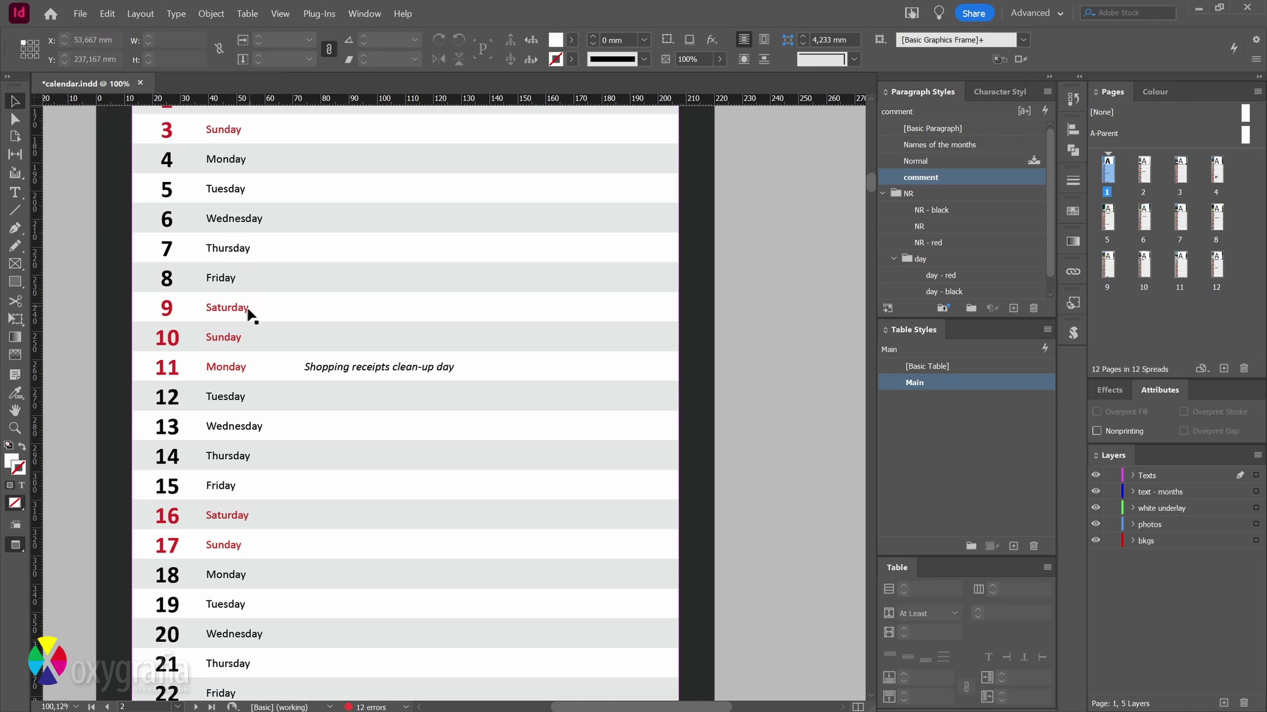
# - Set the case of the day paragraph style to Small Caps and apply the change
pyautogui.doubleClick(964, 290)
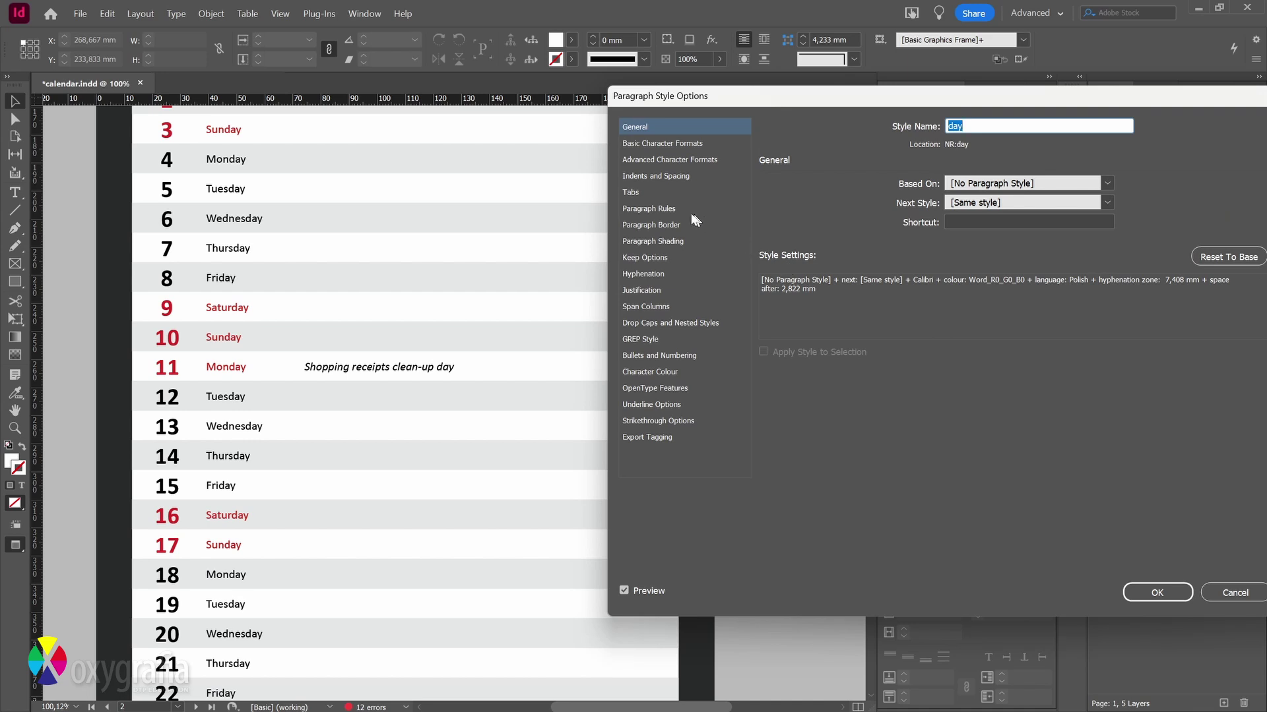
pyautogui.click(664, 144)
pyautogui.click(868, 268)
pyautogui.click(864, 286)
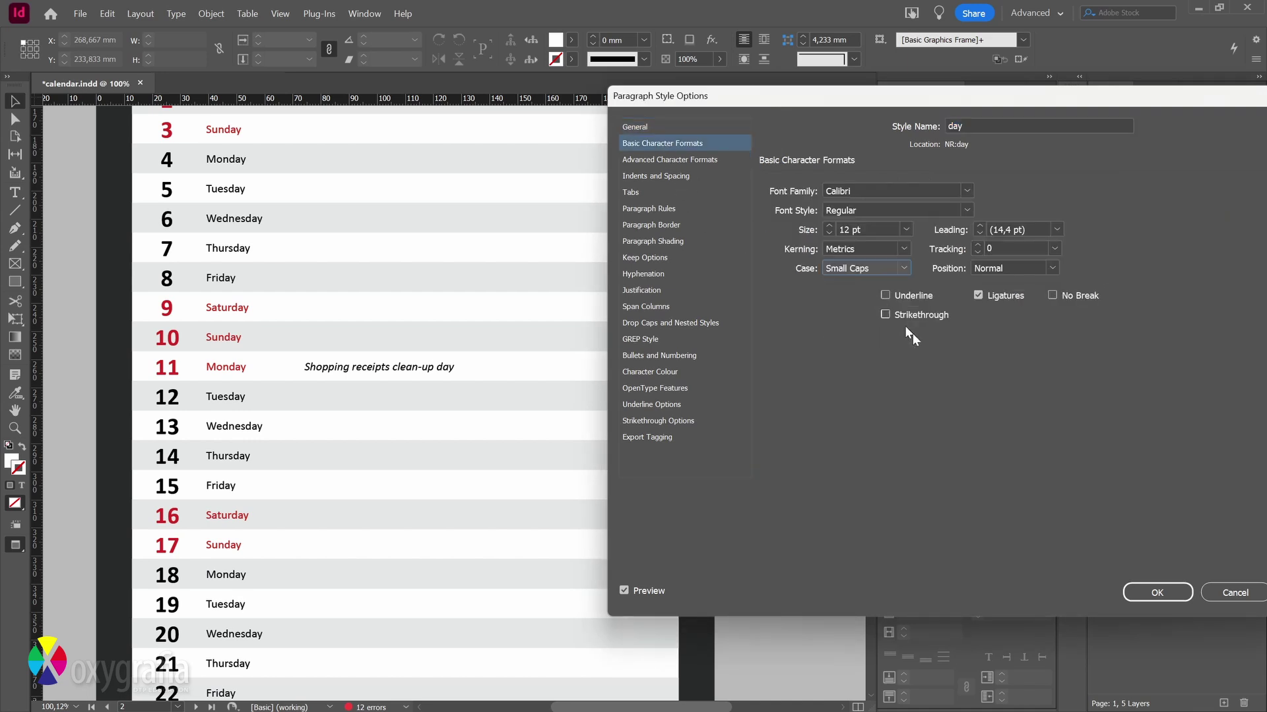
pyautogui.click(1157, 593)
# - Set the character colour of the comment paragraph style to the red swatch C=15 M=100 Y=100 K=0
pyautogui.scroll(-20, 548, 399)
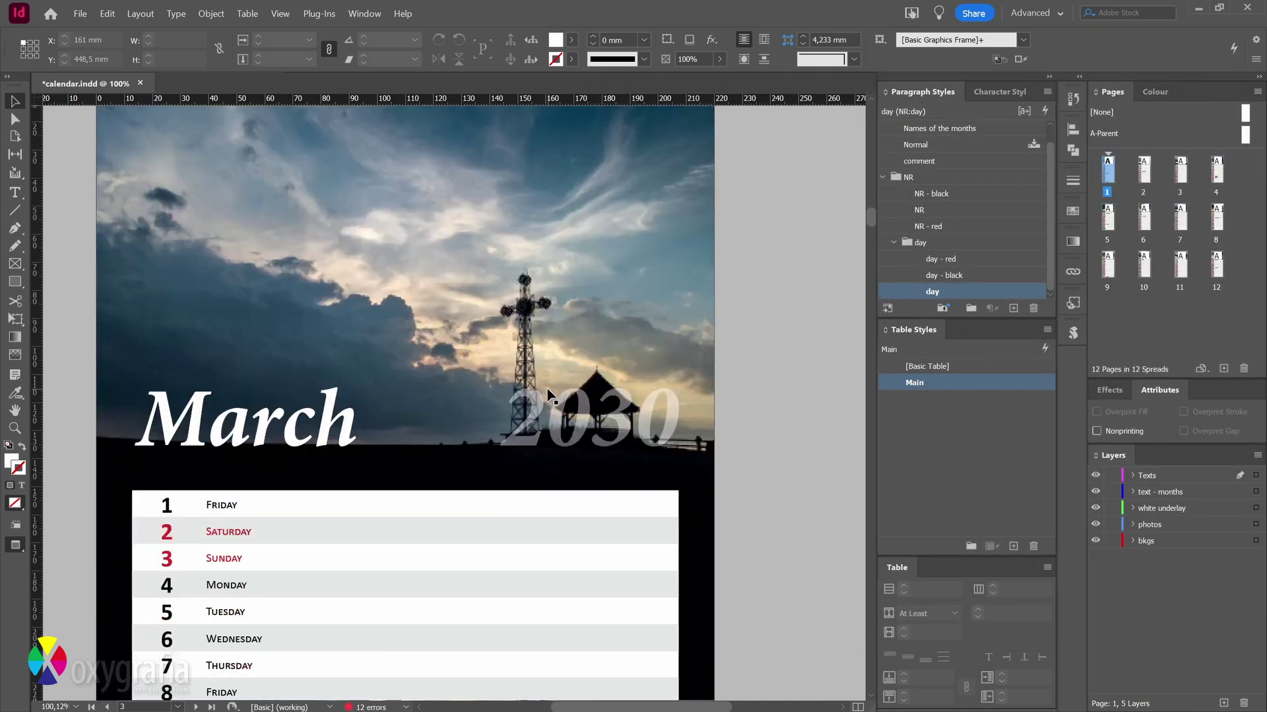
pyautogui.scroll(-15, 548, 401)
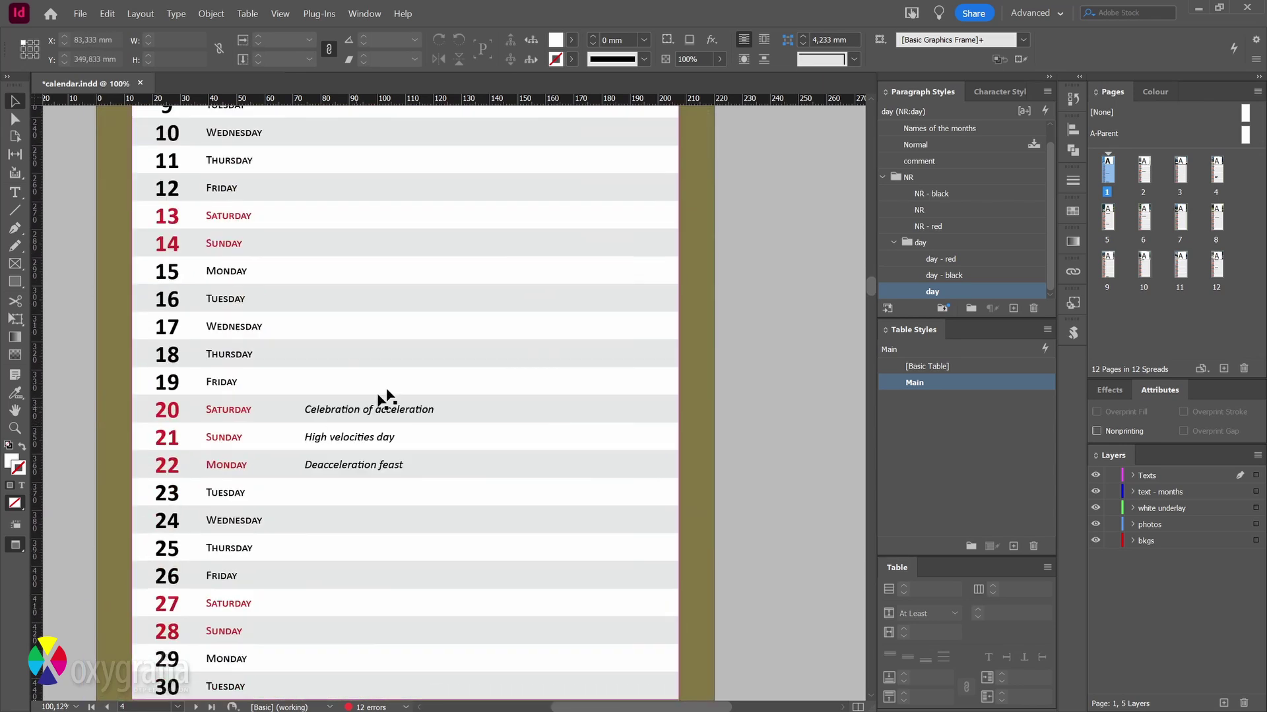
pyautogui.doubleClick(982, 162)
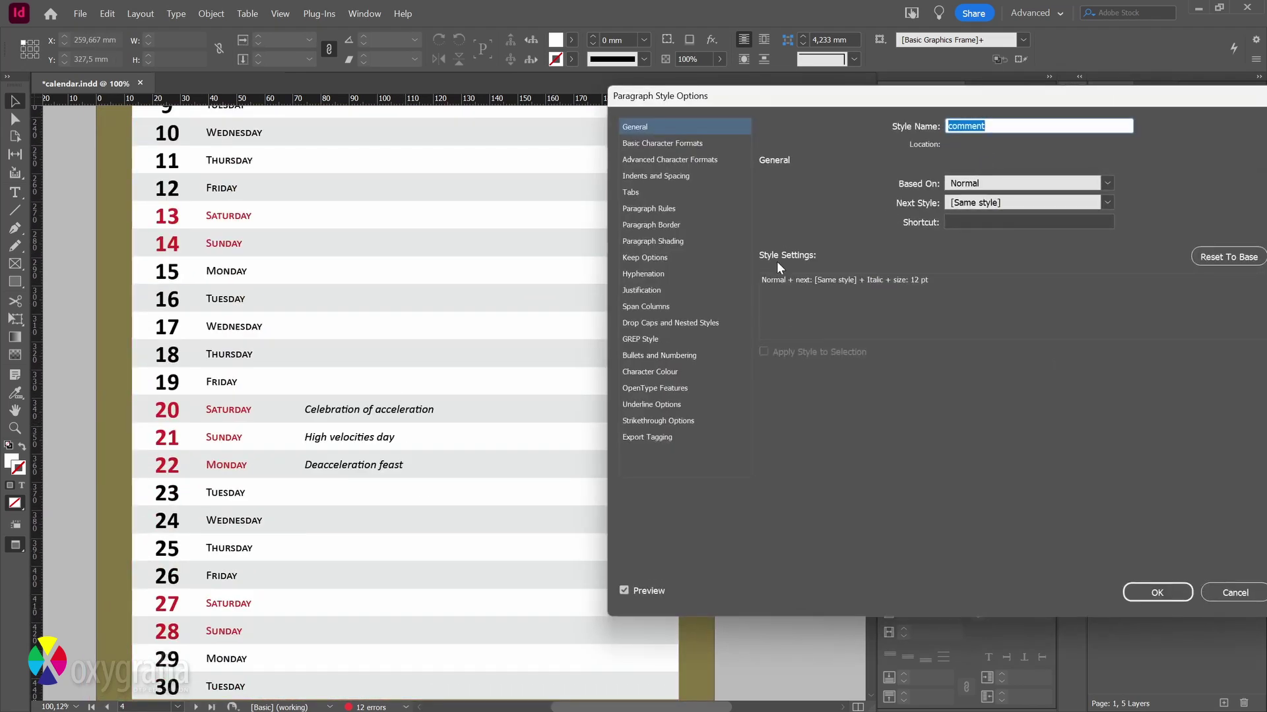
pyautogui.click(664, 371)
pyautogui.click(899, 257)
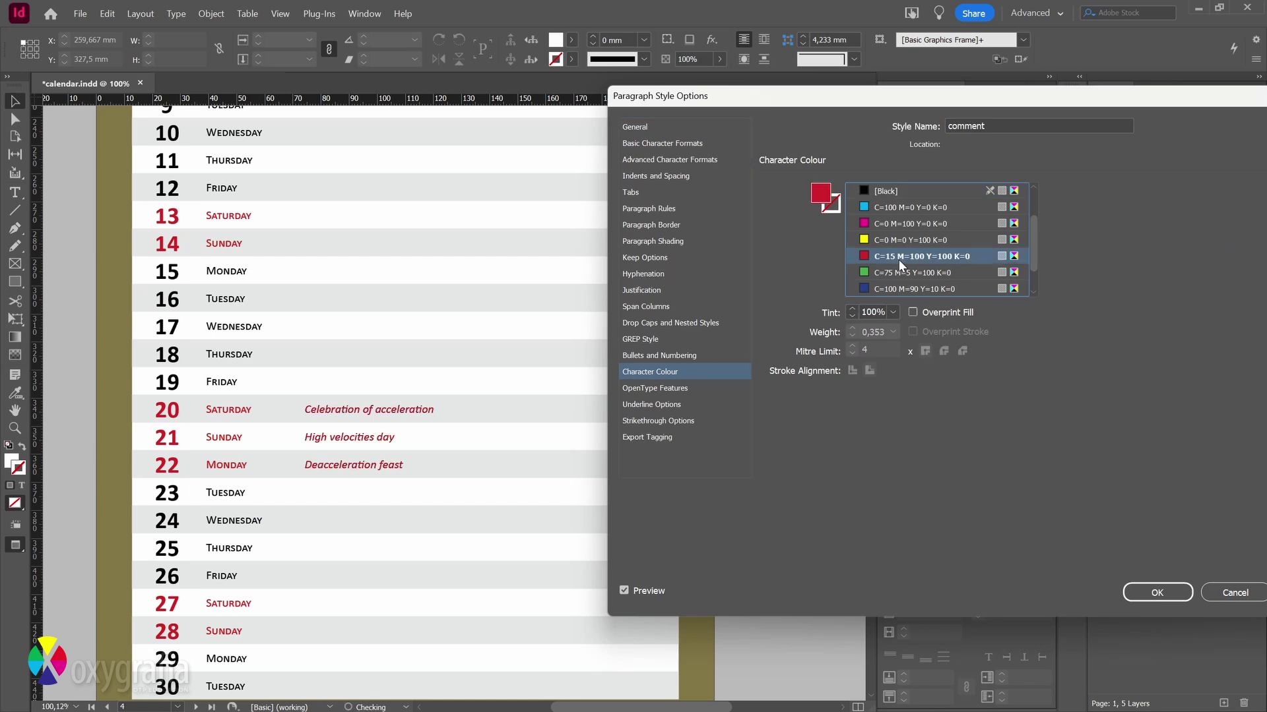
pyautogui.click(1150, 593)
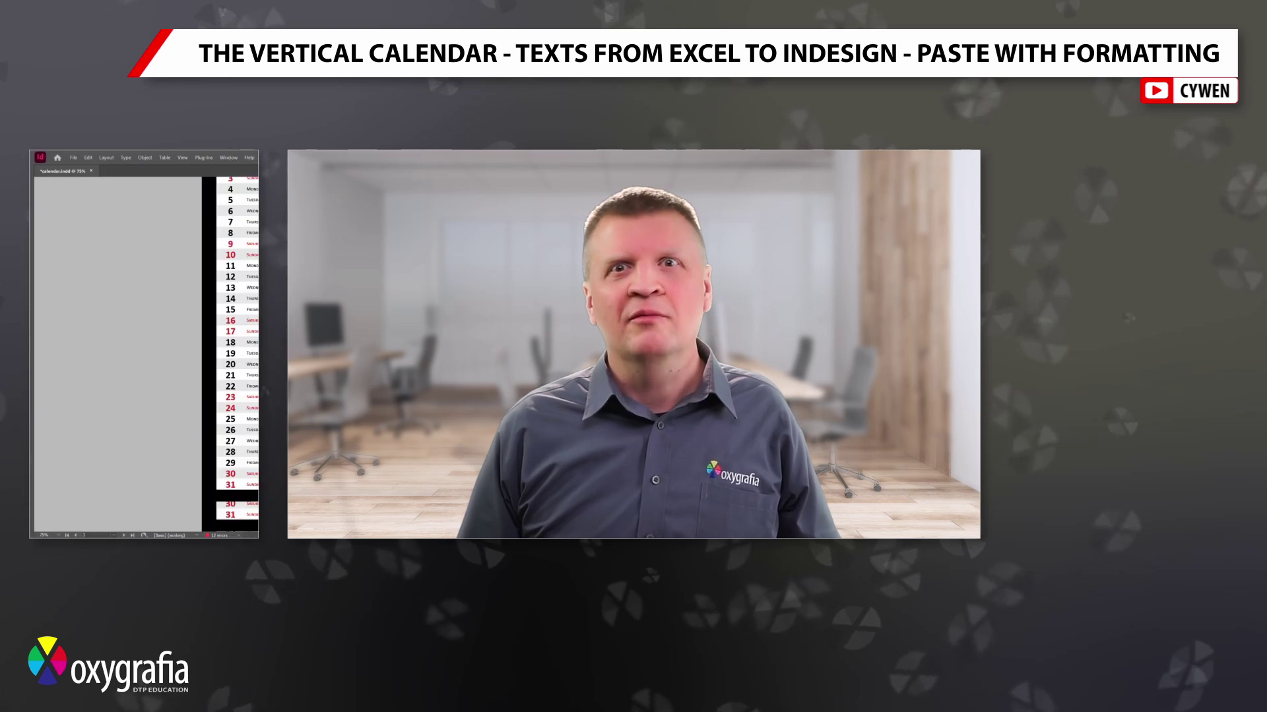
# - Review the formatted calendar pages month by month from March through October
pyautogui.scroll(-10, 558, 307)
pyautogui.scroll(-1, 559, 306)
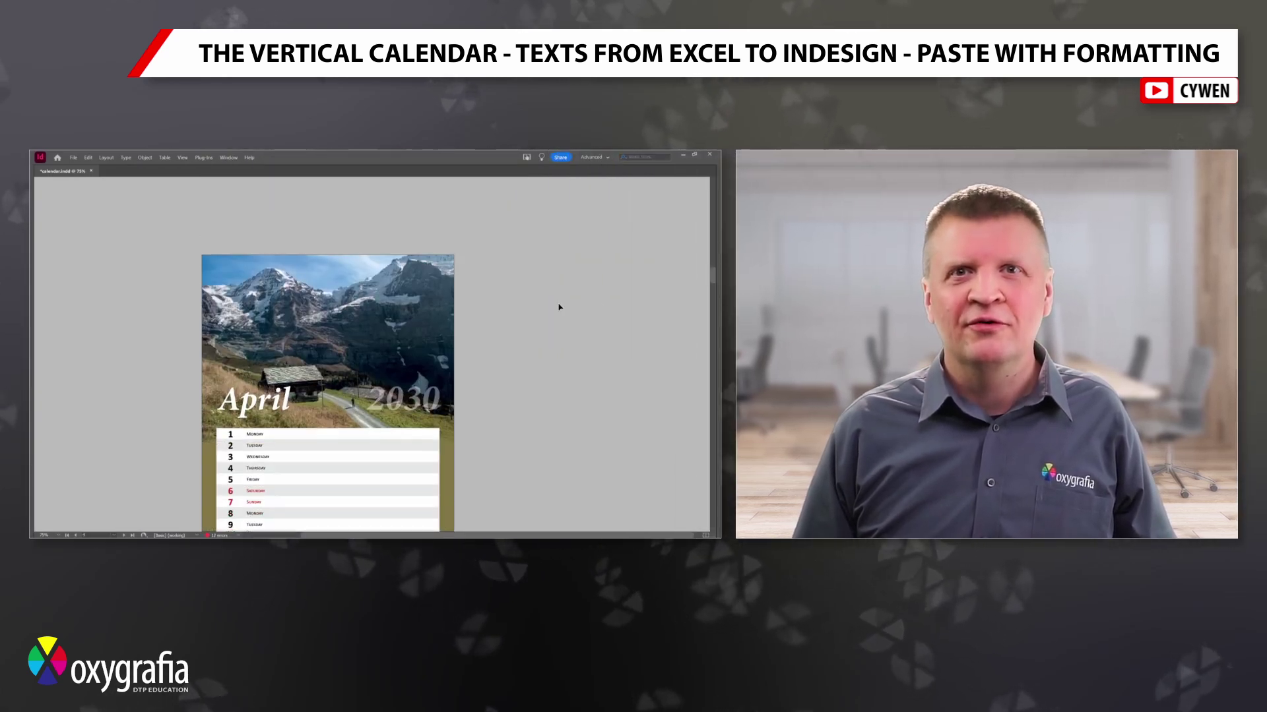
pyautogui.scroll(-10, 558, 306)
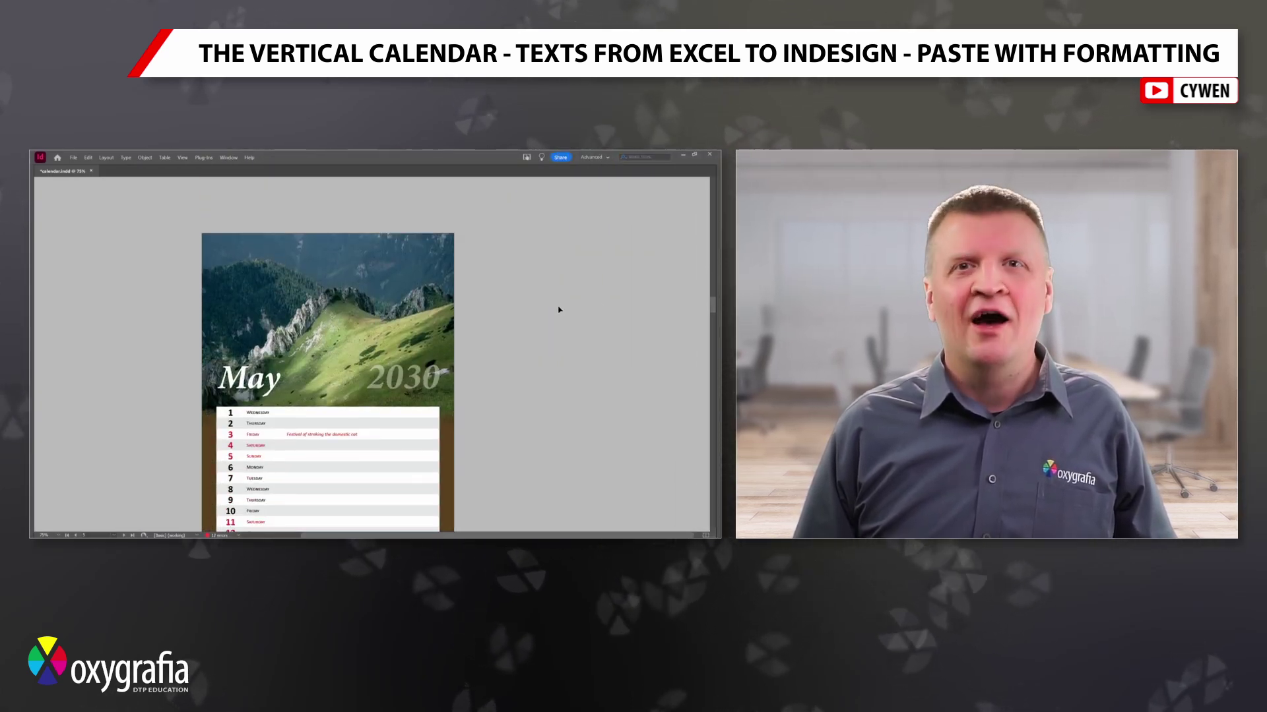
pyautogui.scroll(-10, 559, 309)
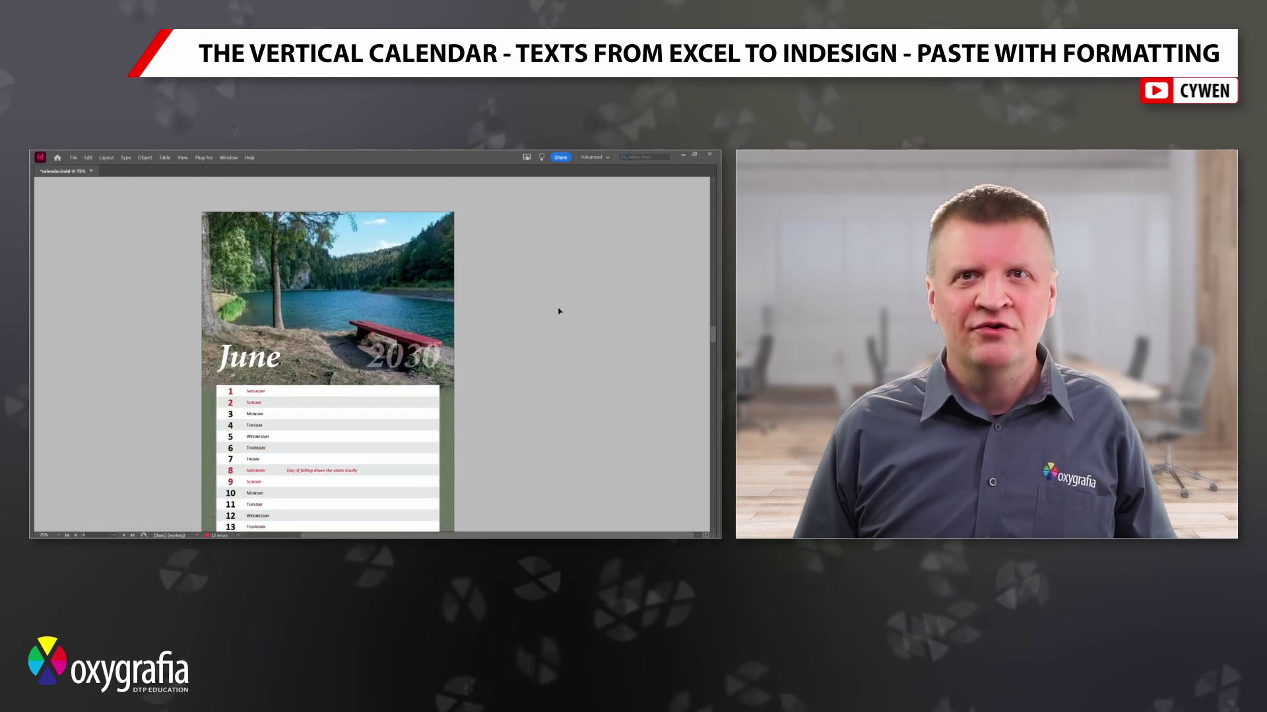
pyautogui.scroll(-10, 559, 311)
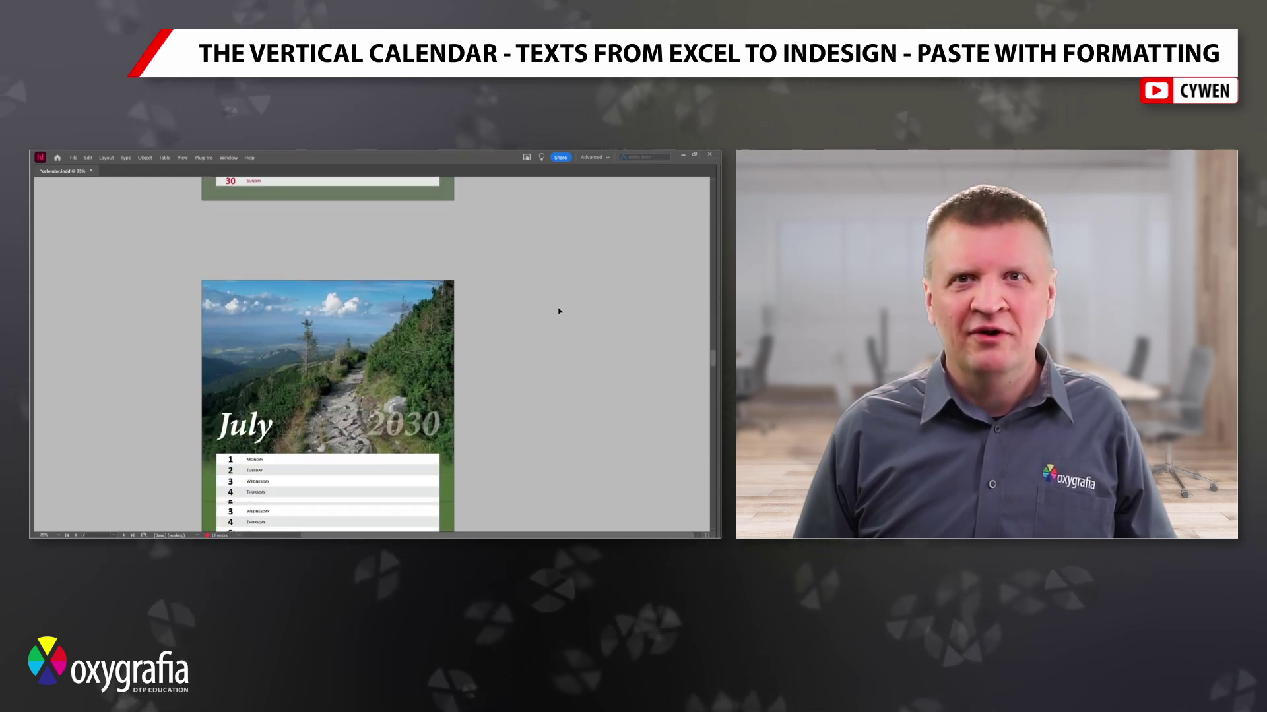
pyautogui.scroll(-2, 559, 310)
pyautogui.scroll(-3, 559, 311)
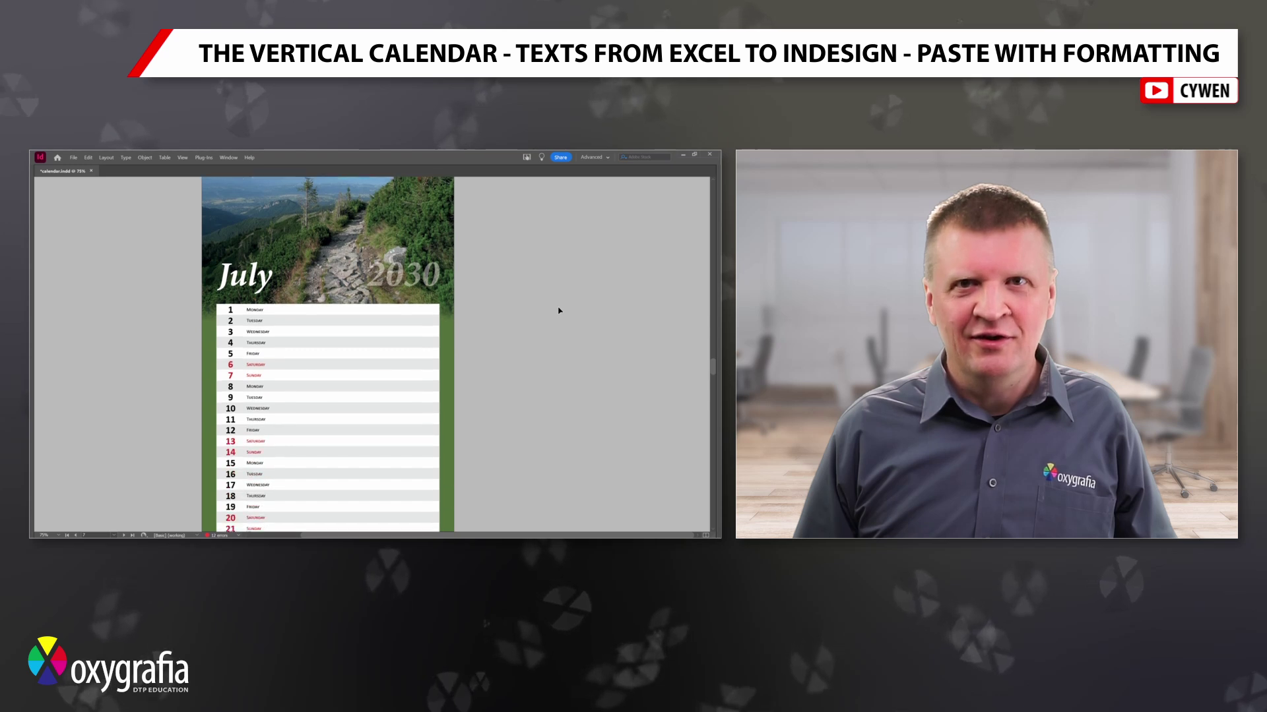
pyautogui.scroll(-8, 558, 310)
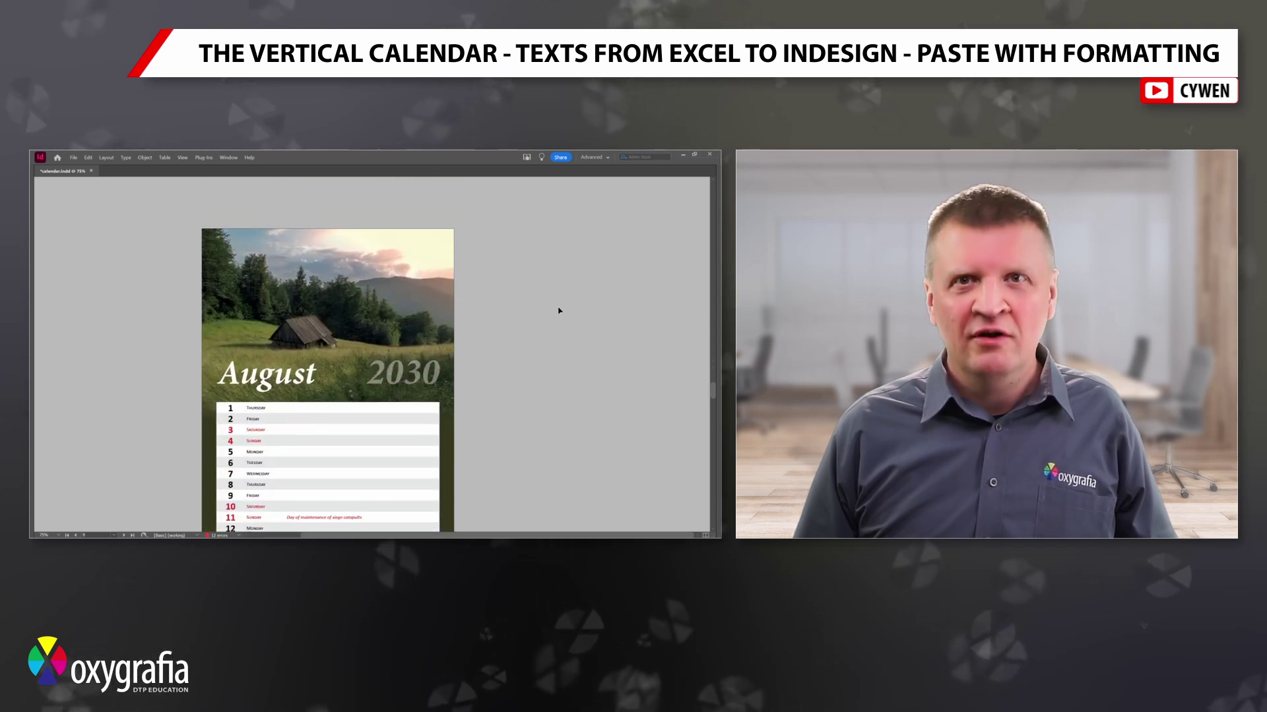
pyautogui.scroll(-9, 558, 310)
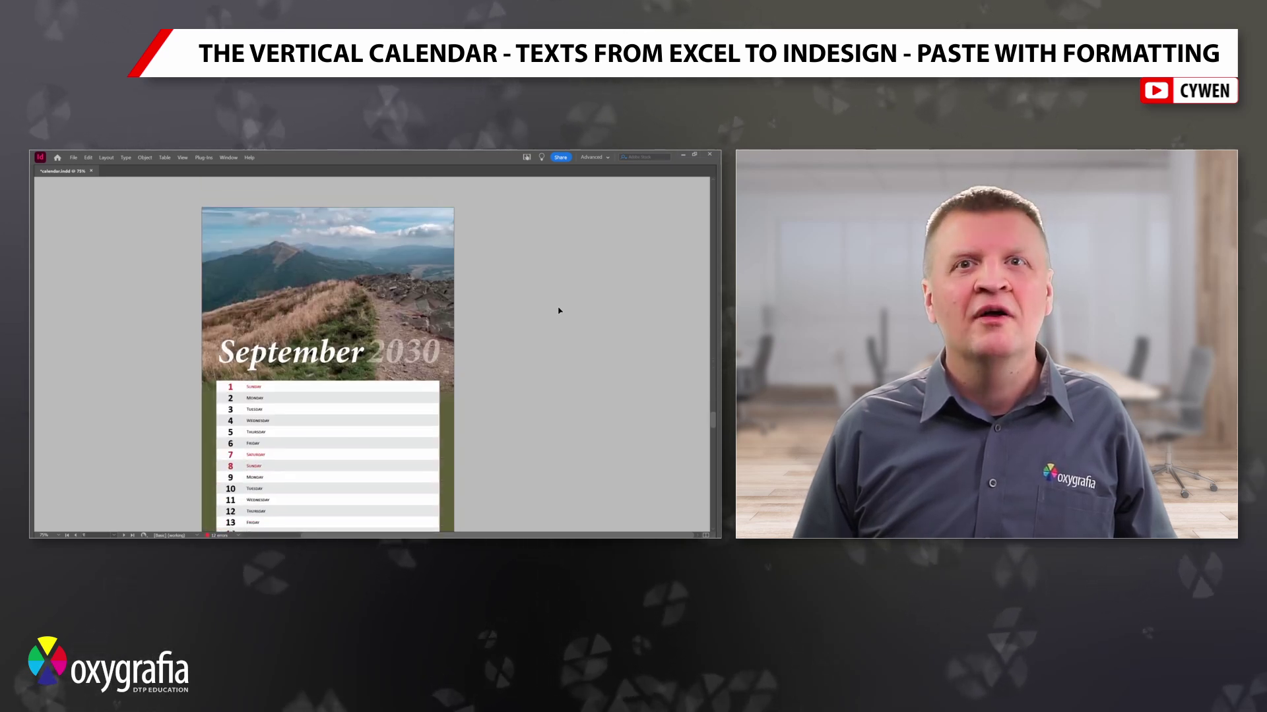
pyautogui.scroll(-9, 559, 311)
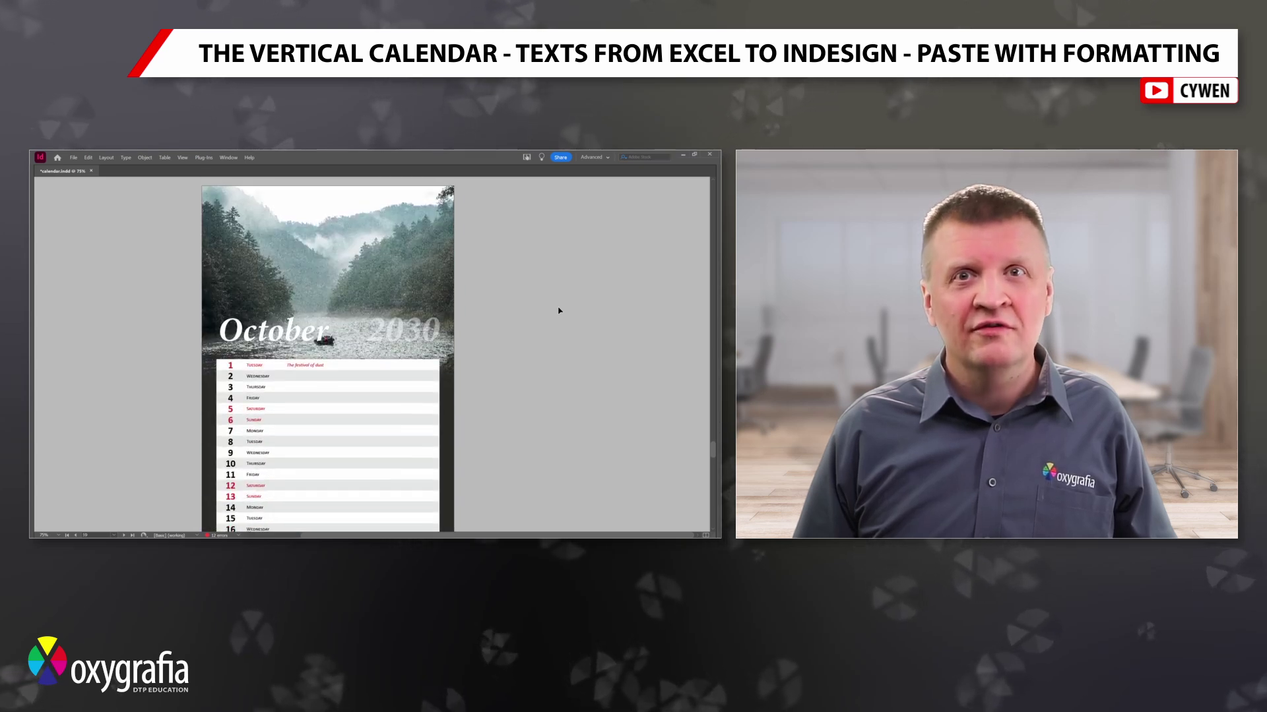
pyautogui.scroll(-5, 559, 310)
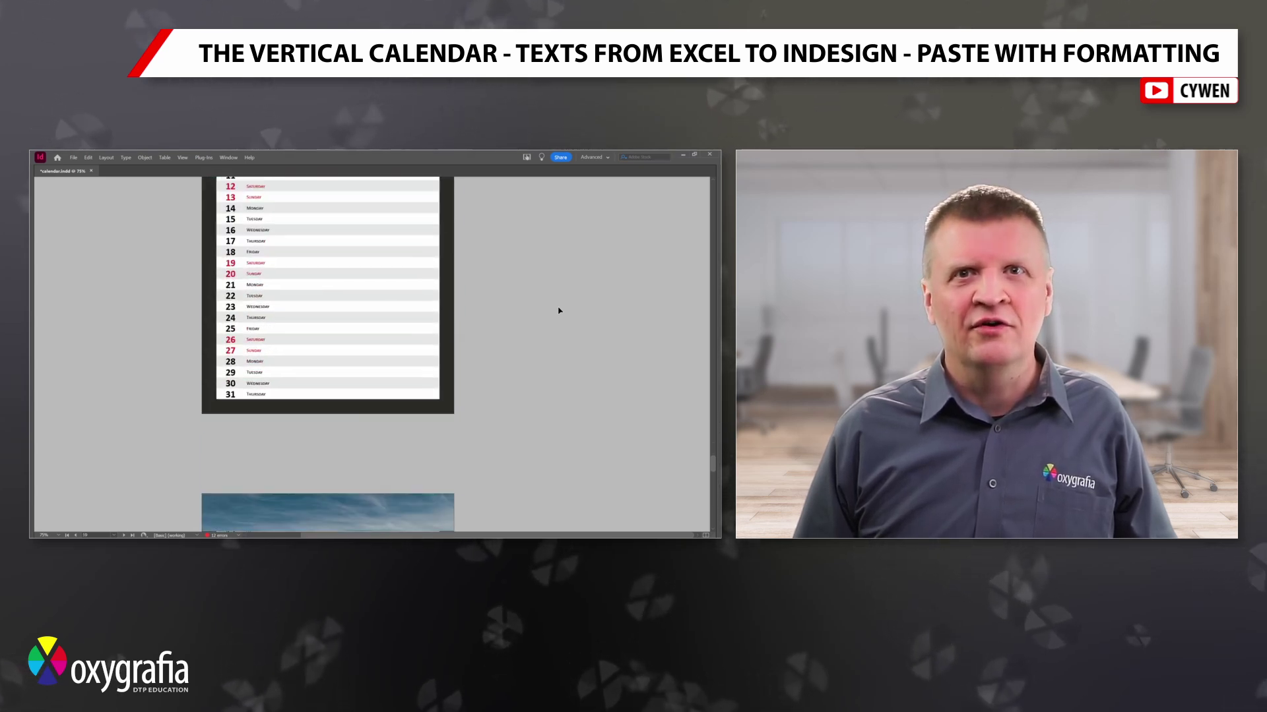